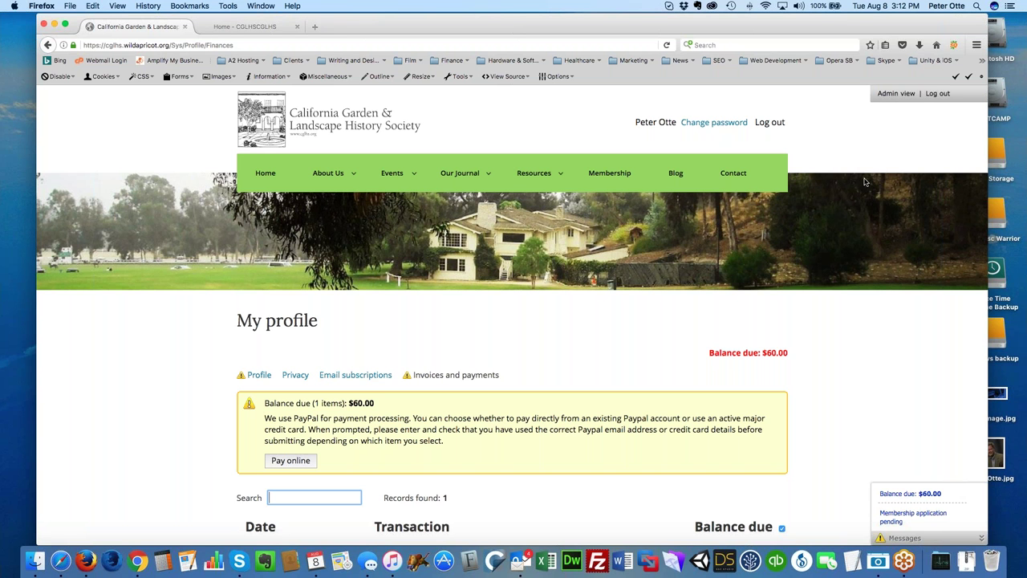
Review the outstanding balance, payment instructions and invoice record on the profile's invoices and payments page
scroll(578, 338, "down", 3)
scroll(578, 338, "down", 2)
scroll(577, 339, "up", 3)
scroll(578, 339, "down", 3)
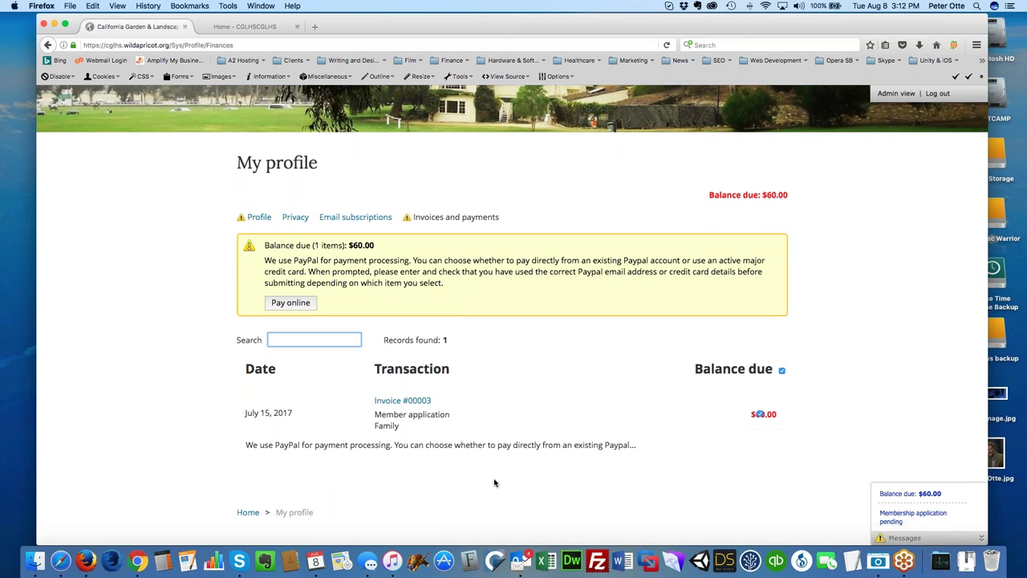
scroll(148, 345, "up", 1)
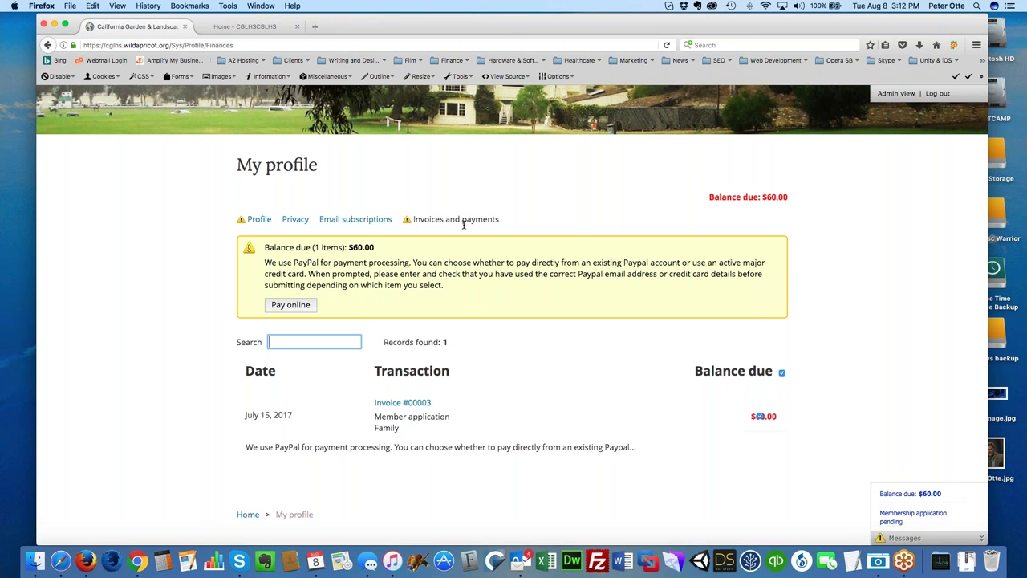
scroll(626, 499, "down", 2)
scroll(627, 500, "up", 5)
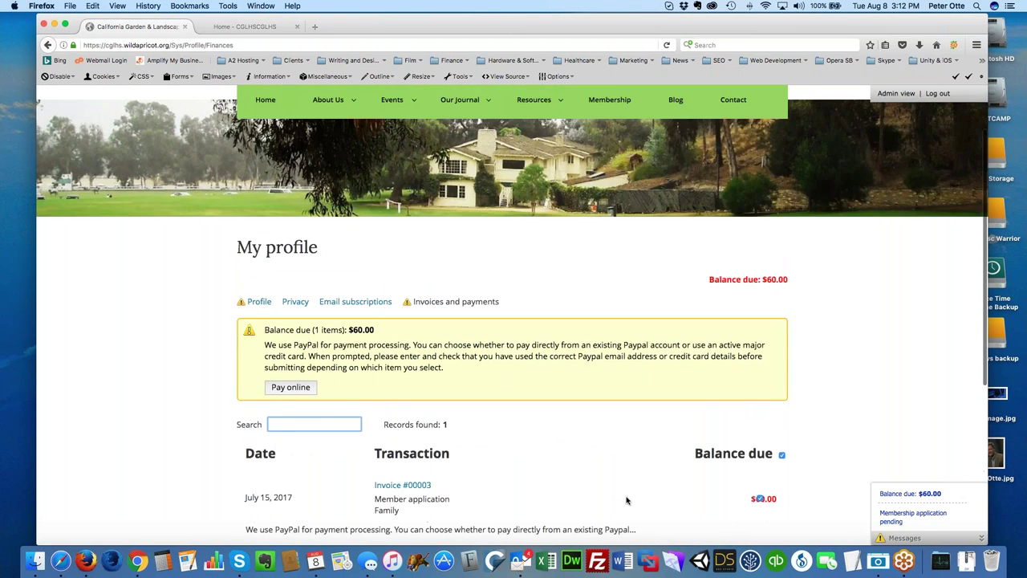
Switch to the admin view and review the account's plan, billing contact and payment details
left_click(896, 94)
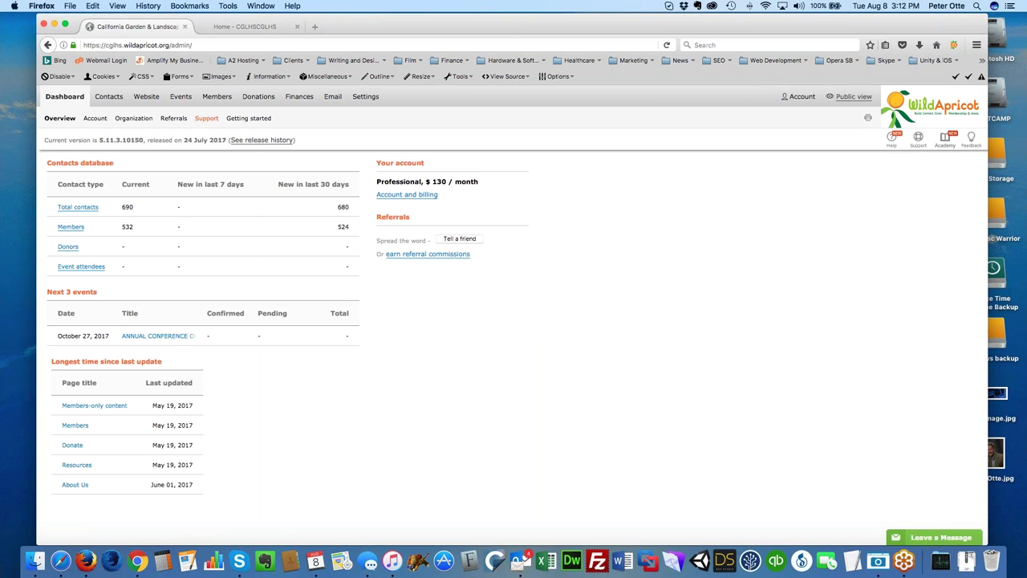
mouse_move(106, 97)
left_click(97, 121)
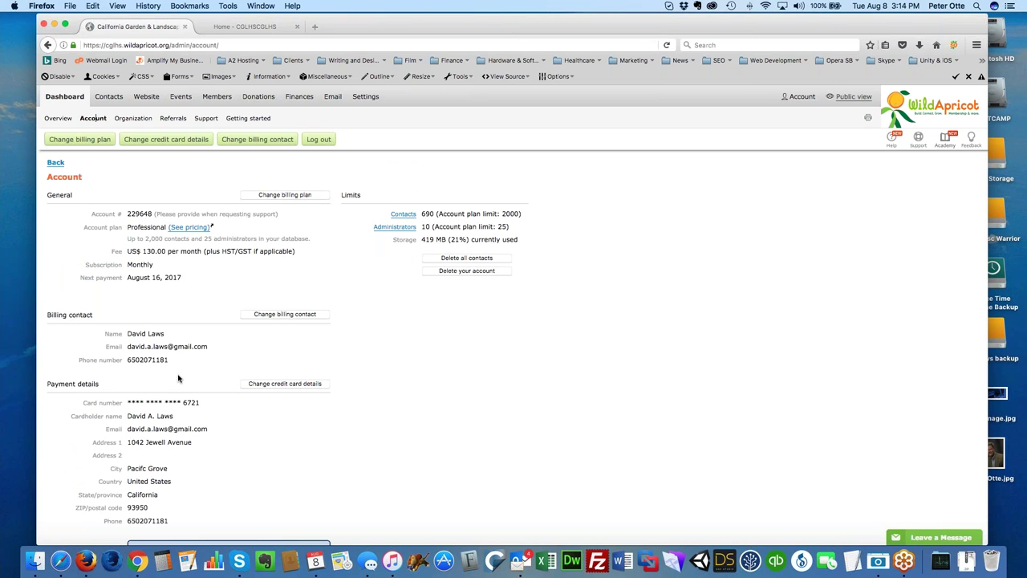
scroll(178, 377, "down", 2)
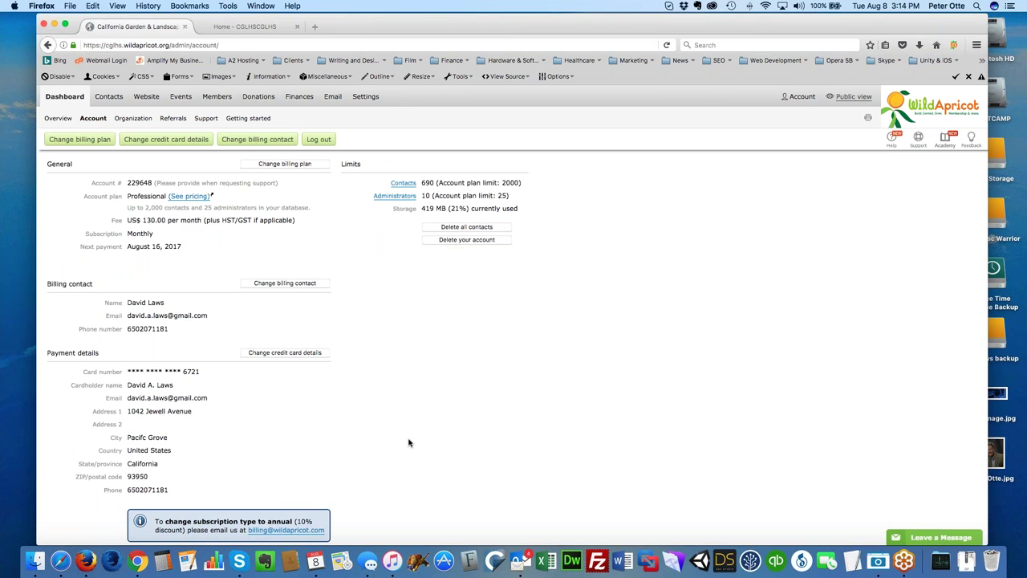
scroll(408, 443, "up", 2)
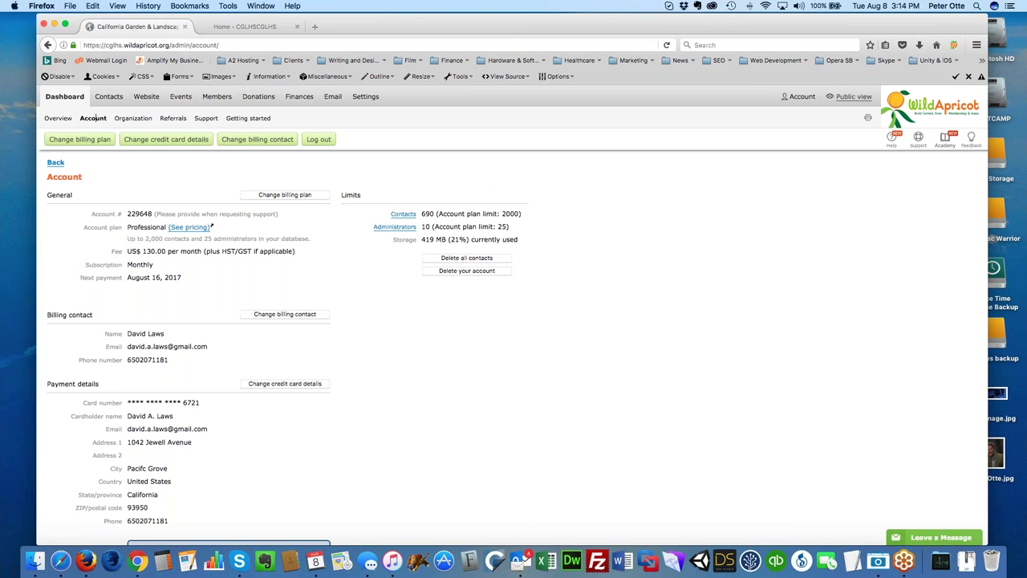
View the organization details, the support information and the getting started page of the dashboard
left_click(144, 119)
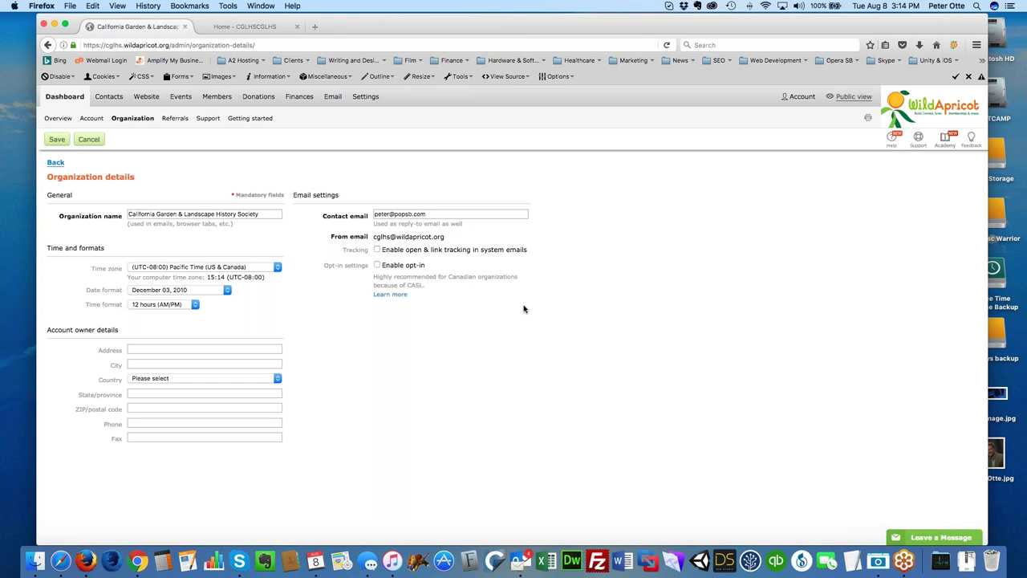
left_click(128, 214)
left_click(207, 118)
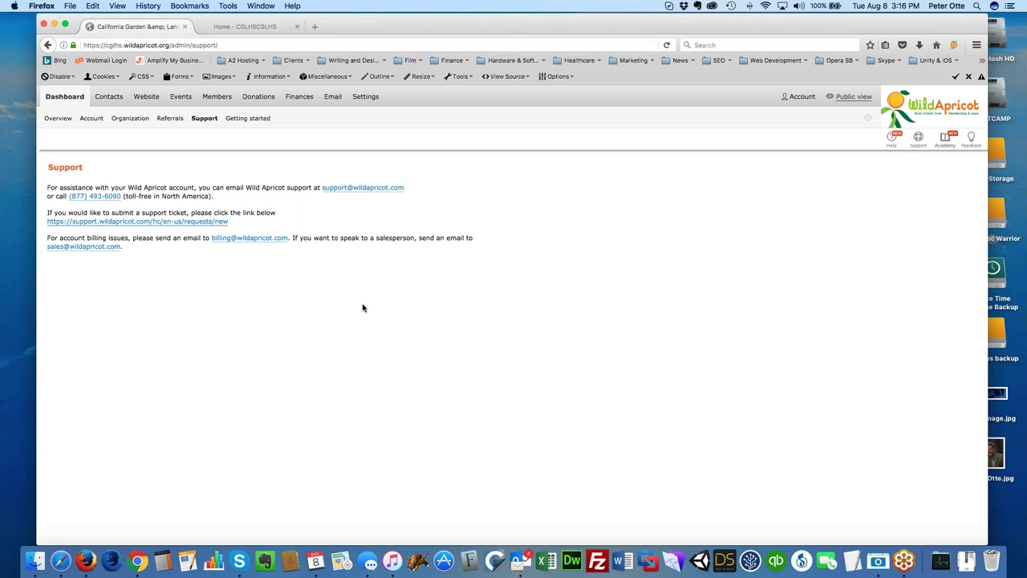
left_click(249, 119)
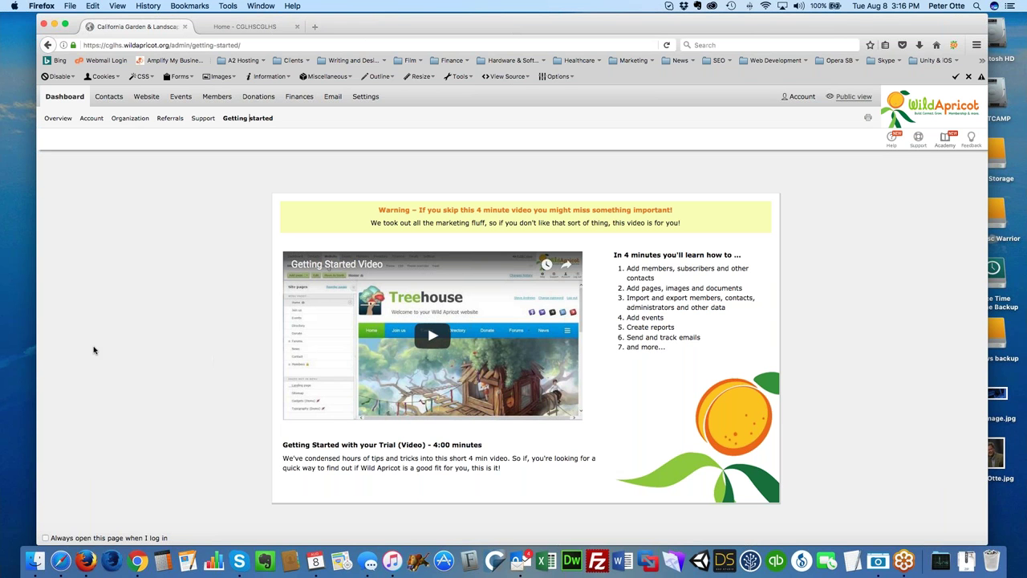
Check the advanced search form for contacts and return to the simple search of the contacts list
mouse_move(102, 96)
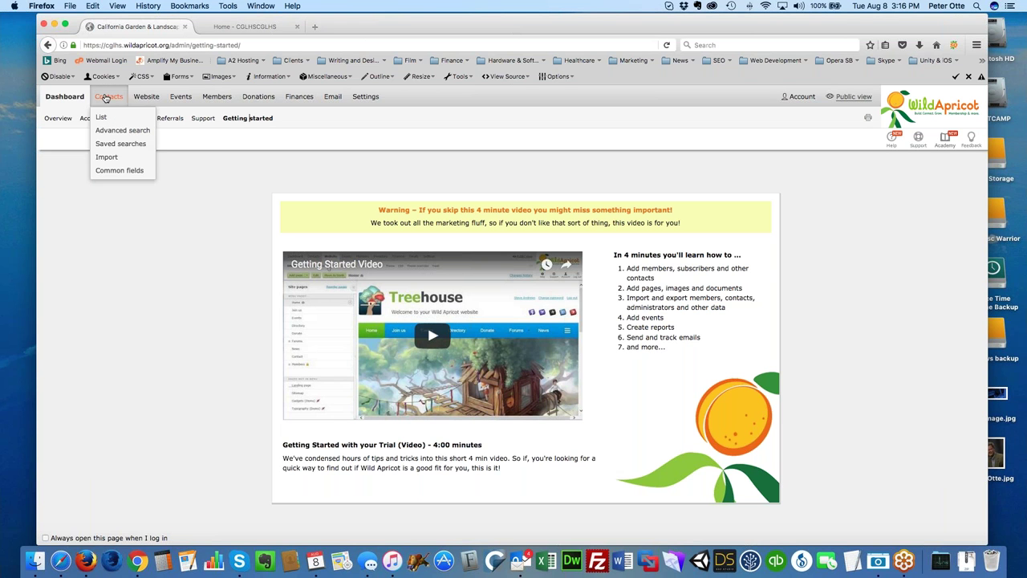
left_click(105, 98)
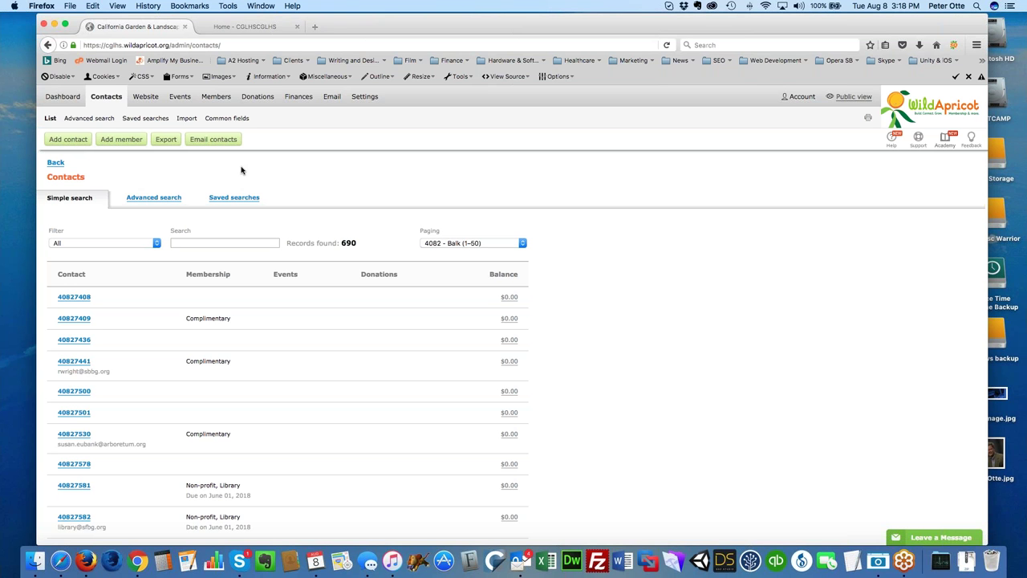
left_click(92, 119)
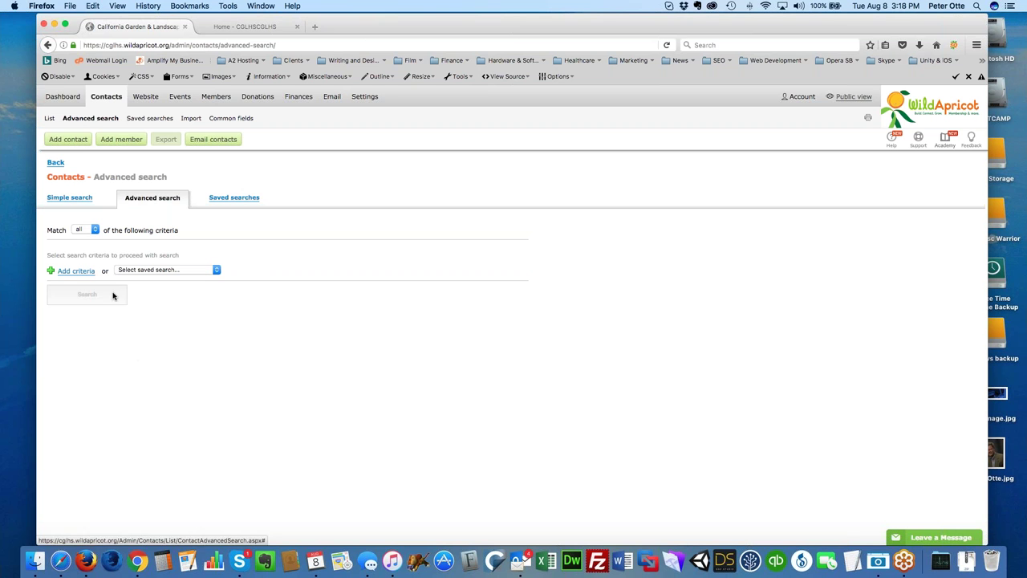
left_click(69, 198)
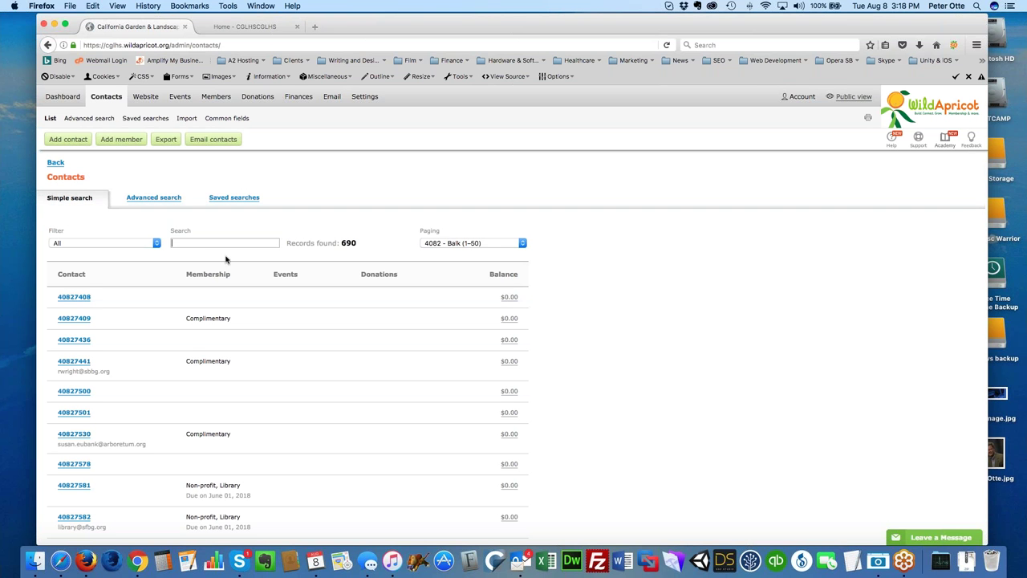
Search the contacts by last name and open the record with the pending membership level change
key("Down")
type("L")
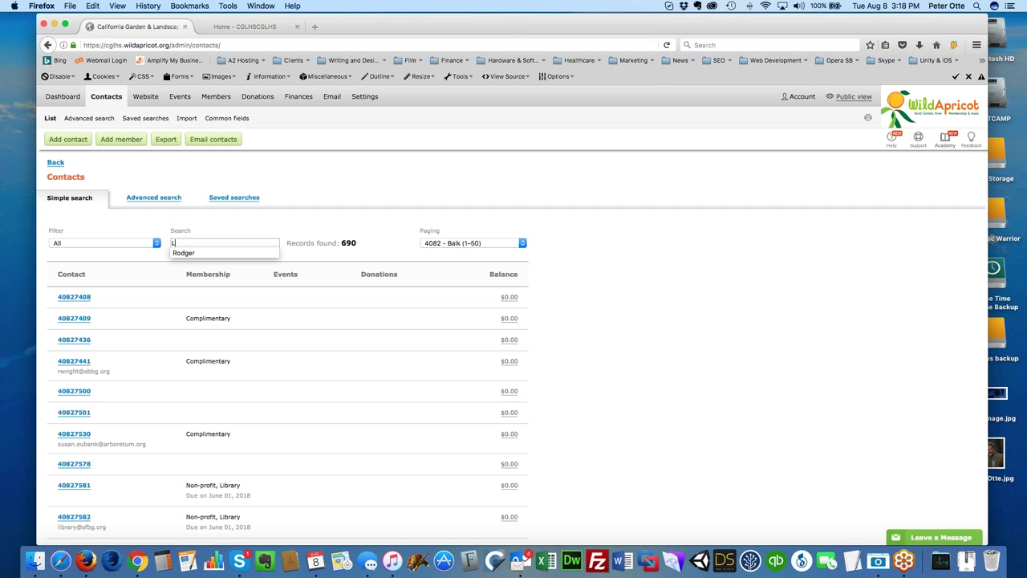
type("aws")
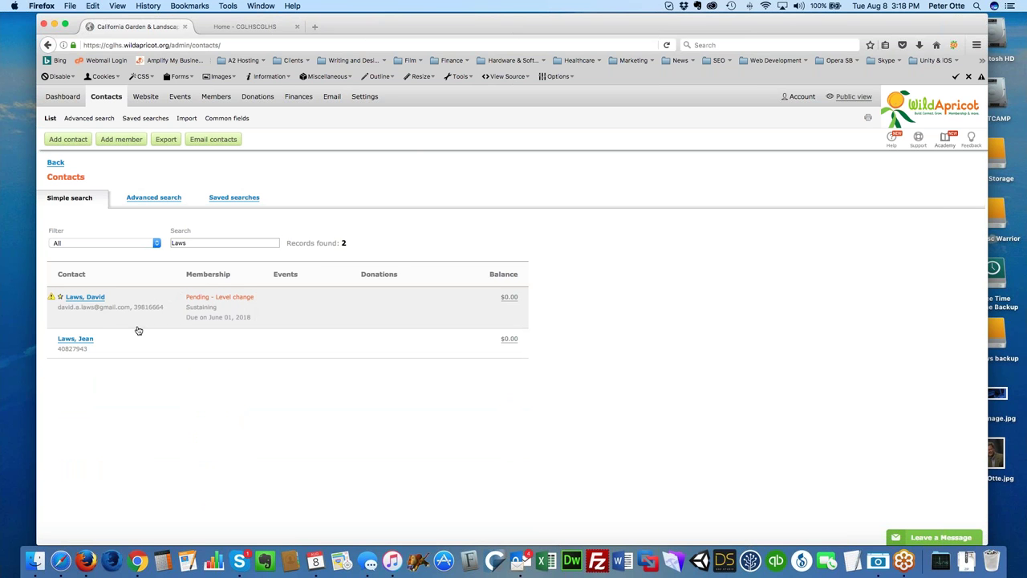
left_click(95, 298)
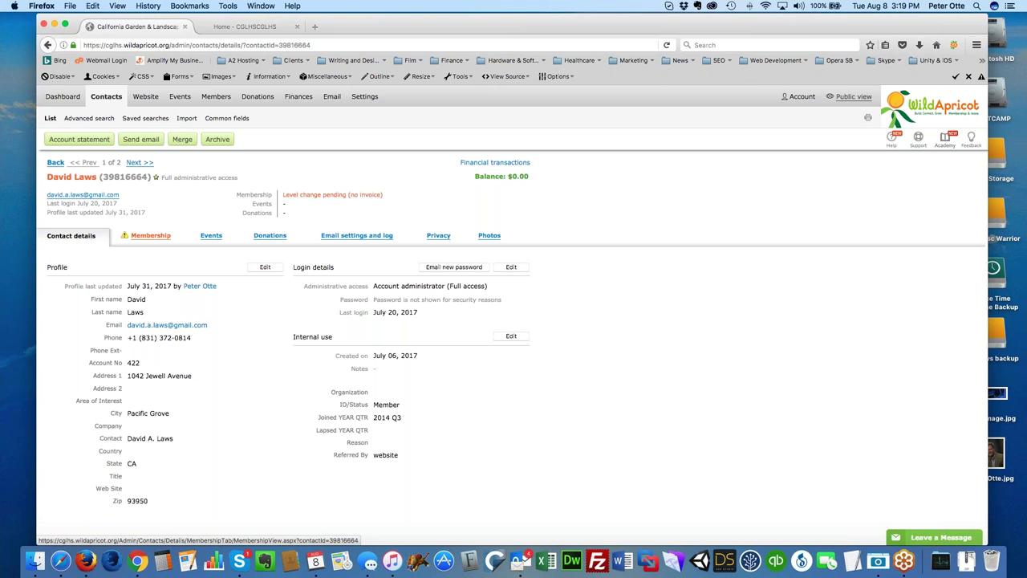
Review the contact's membership, event registrations and donations
left_click(150, 235)
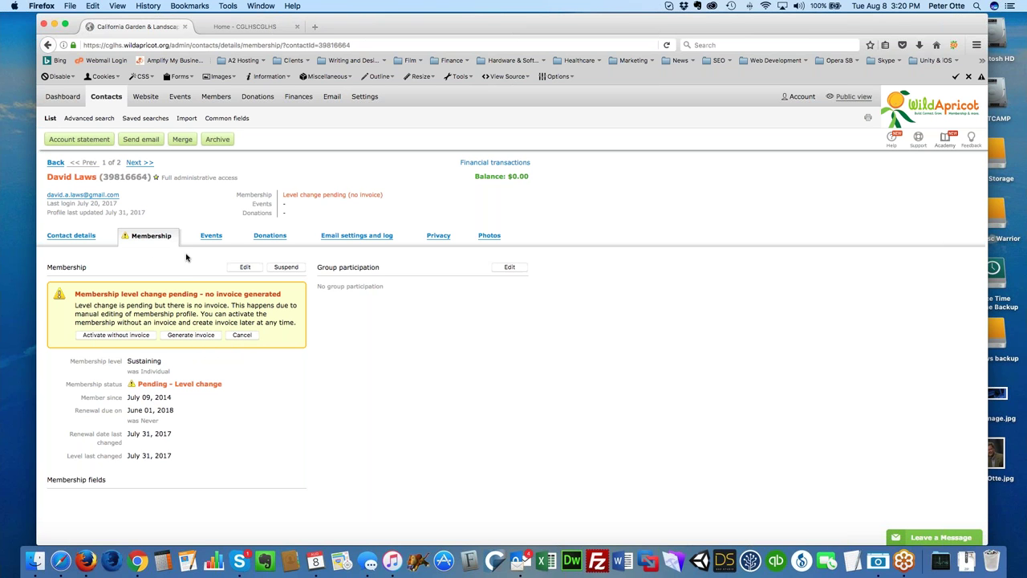
left_click(205, 238)
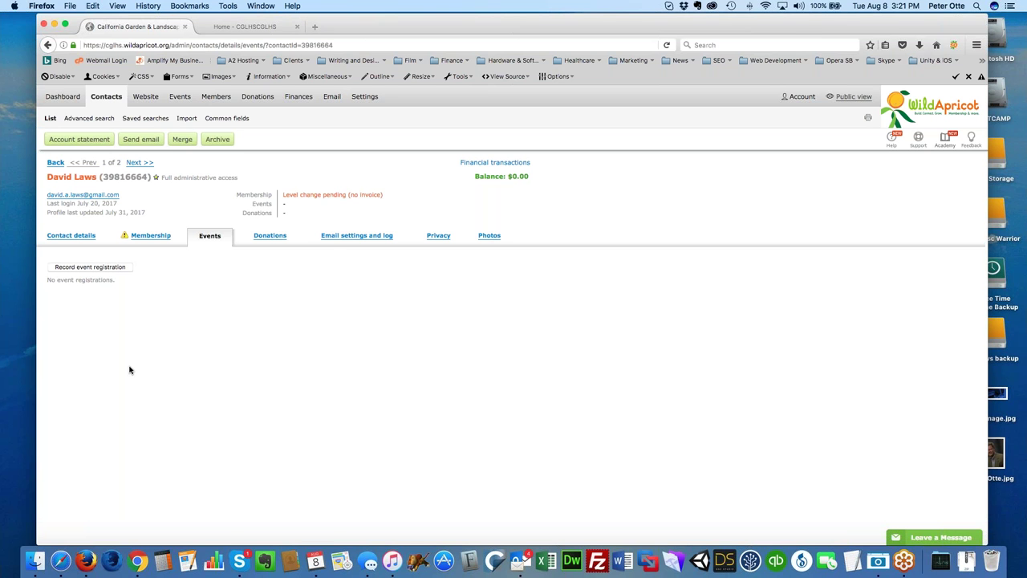
left_click(269, 235)
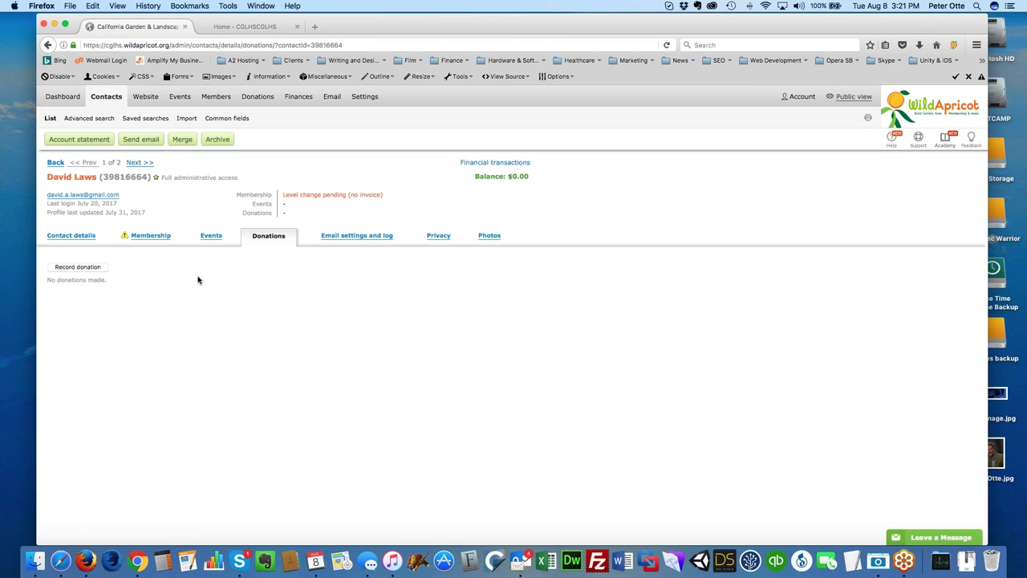
Inspect the tender options in a new donation form for the contact and leave without saving
left_click(88, 268)
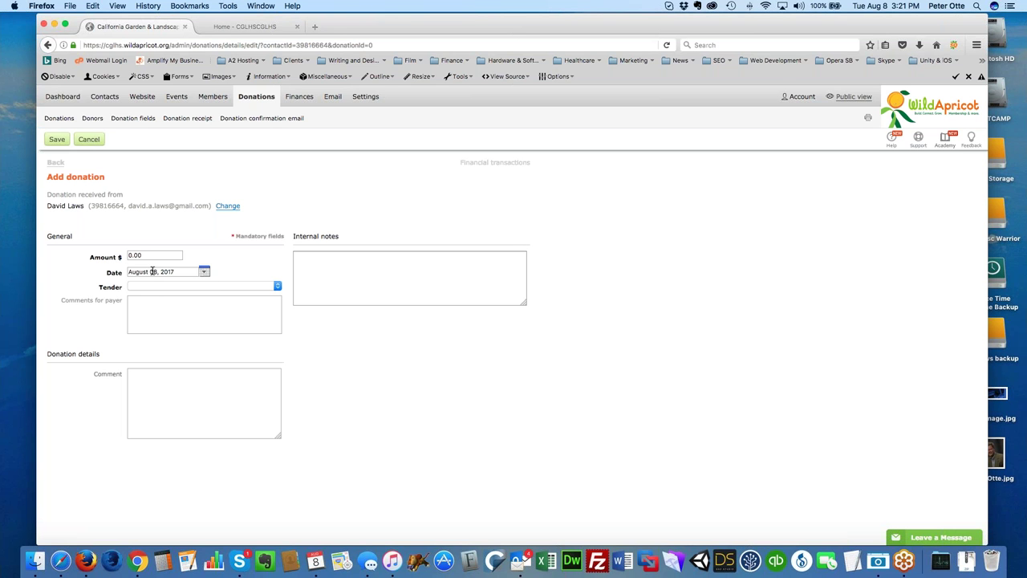
left_click(275, 288)
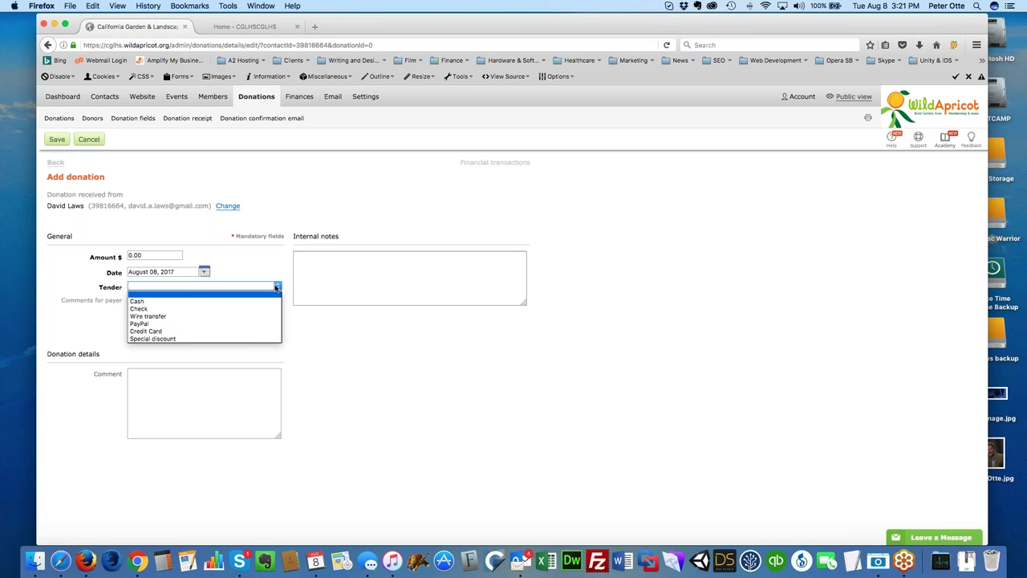
left_click(269, 185)
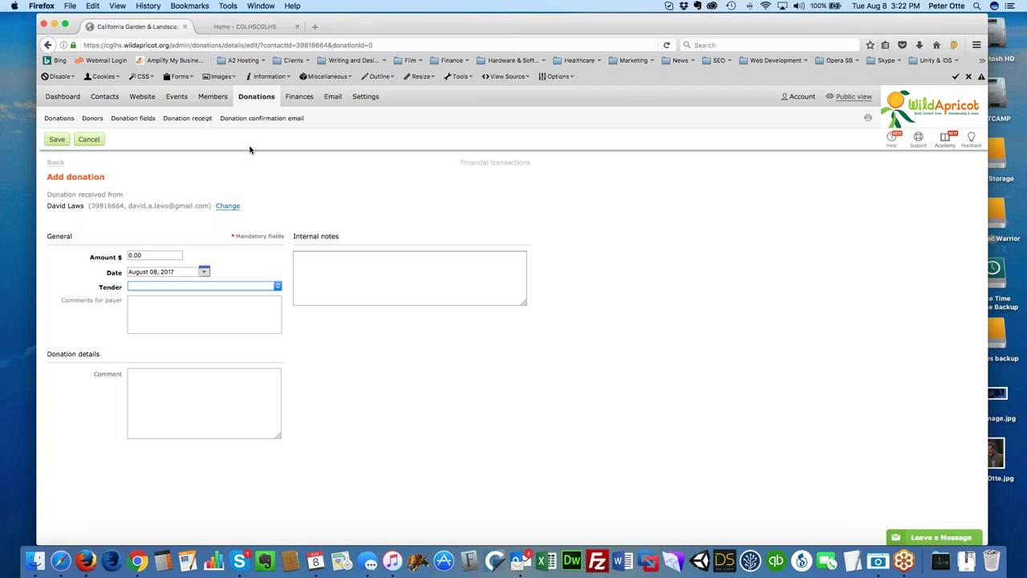
left_click(88, 138)
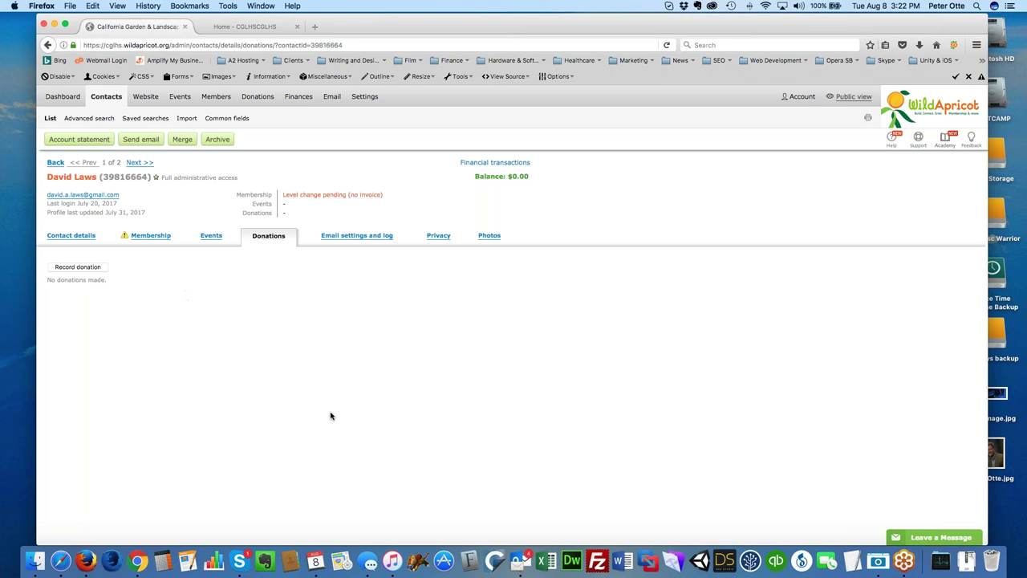
Browse the list of contacts available for merging with this record and close the merge dialog without choosing one
left_click(182, 141)
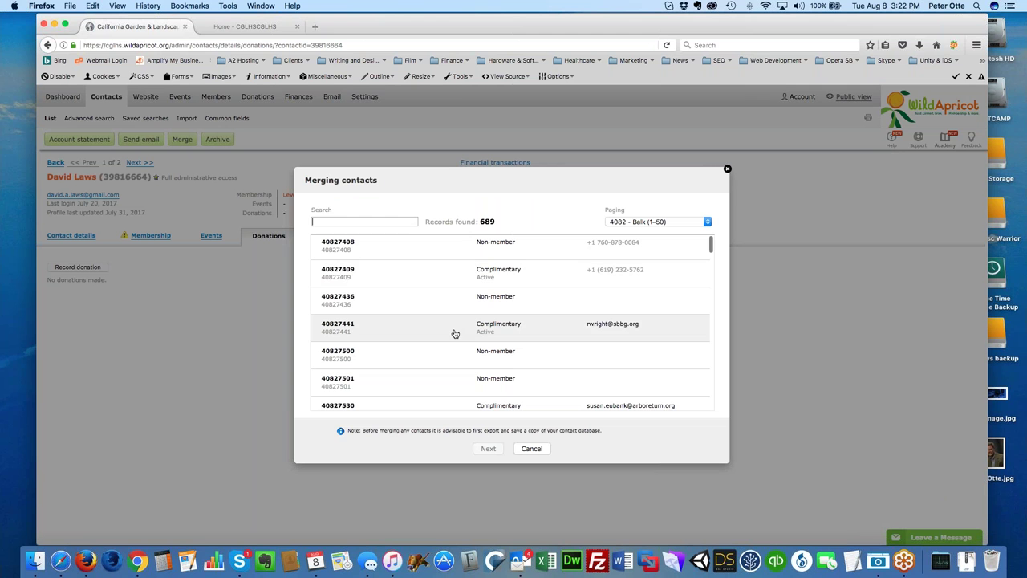
scroll(454, 268, "down", 2)
scroll(454, 268, "down", 10)
scroll(454, 268, "down", 15)
scroll(455, 268, "down", 5)
scroll(454, 268, "up", 10)
scroll(454, 268, "up", 10)
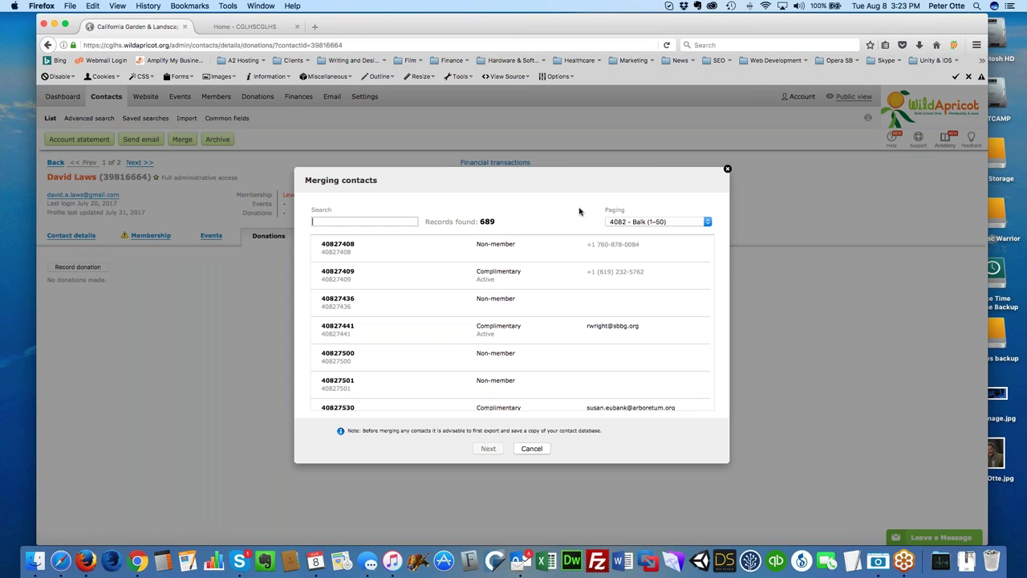
key("Escape")
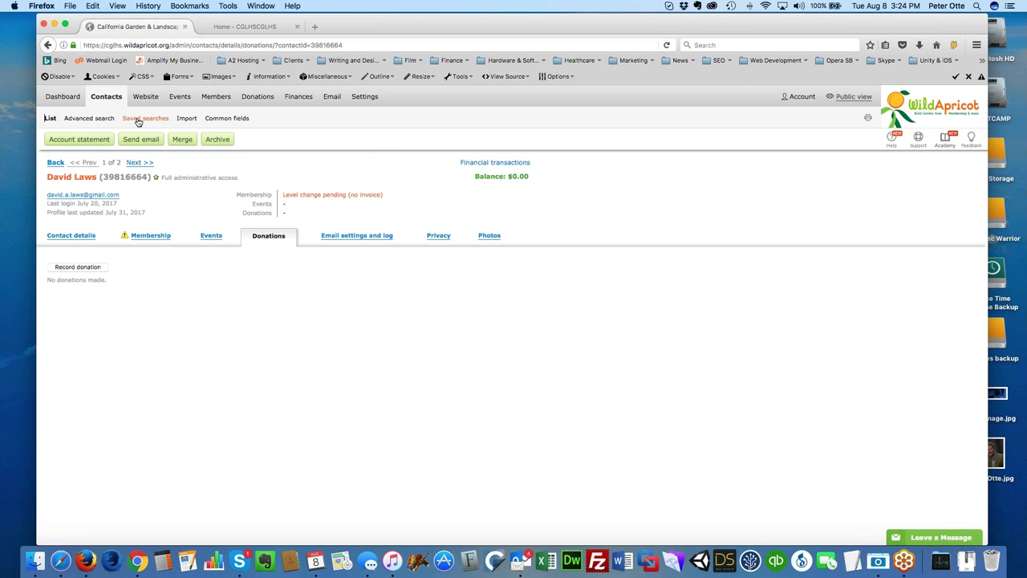
Examine the complete list of common database fields for contacts and their required, administrator-only and access settings
left_click(223, 118)
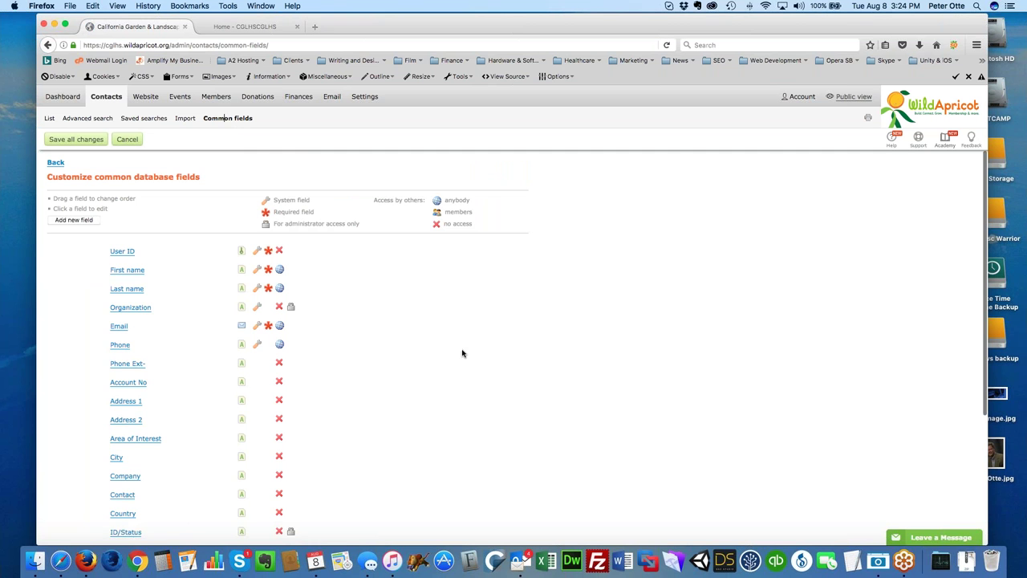
scroll(462, 353, "down", 5)
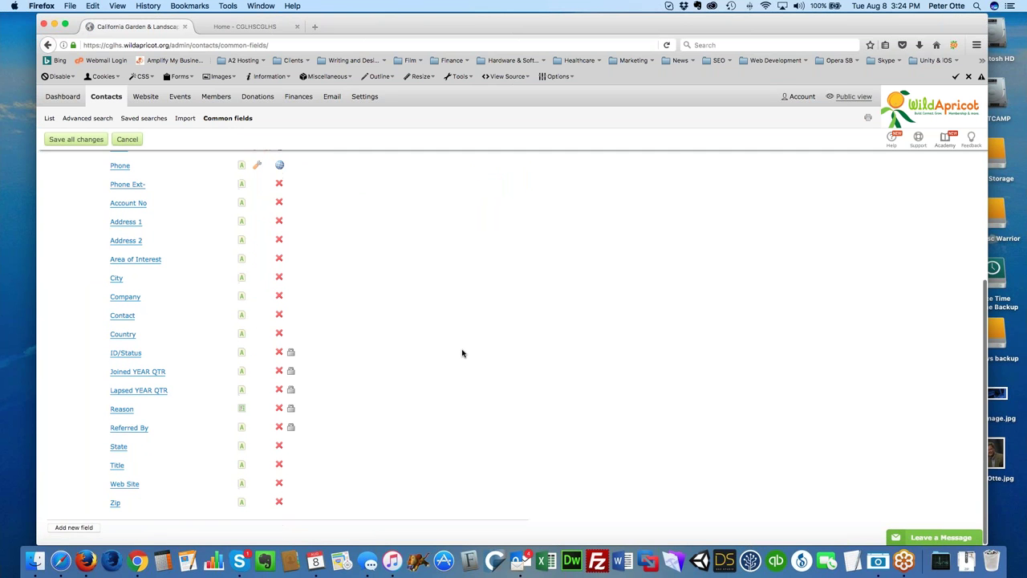
scroll(461, 353, "up", 5)
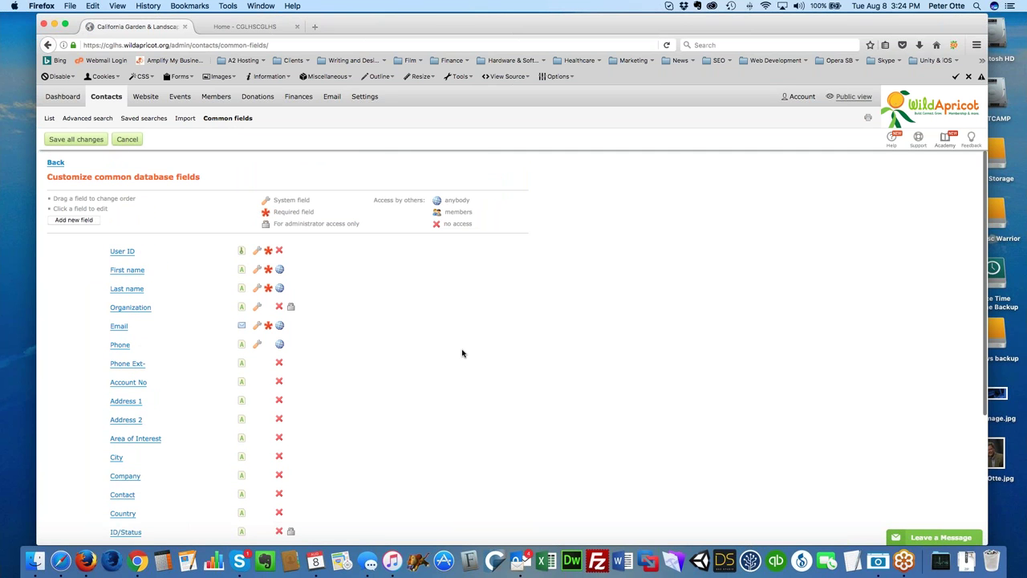
scroll(414, 324, "down", 5)
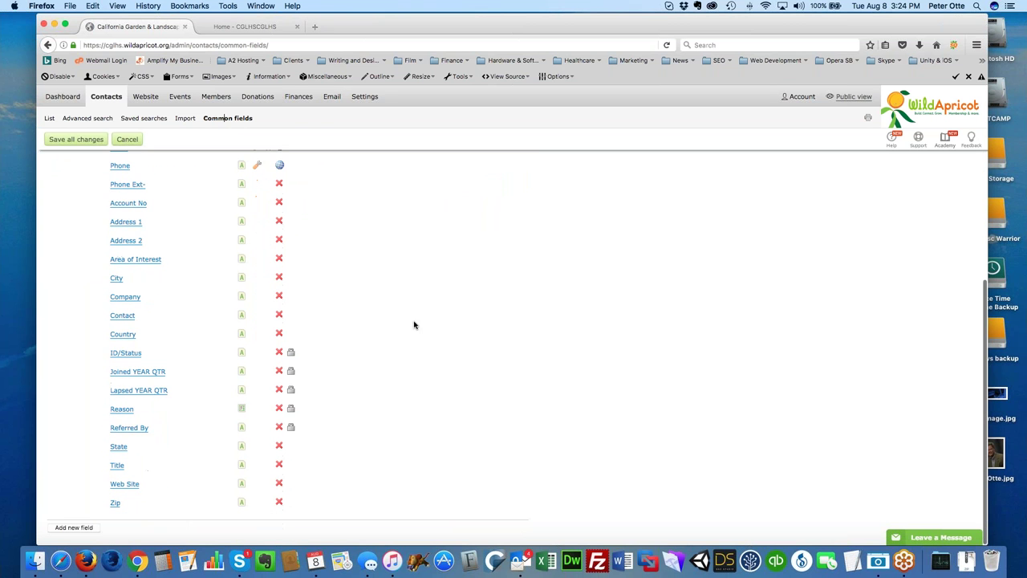
scroll(414, 324, "up", 5)
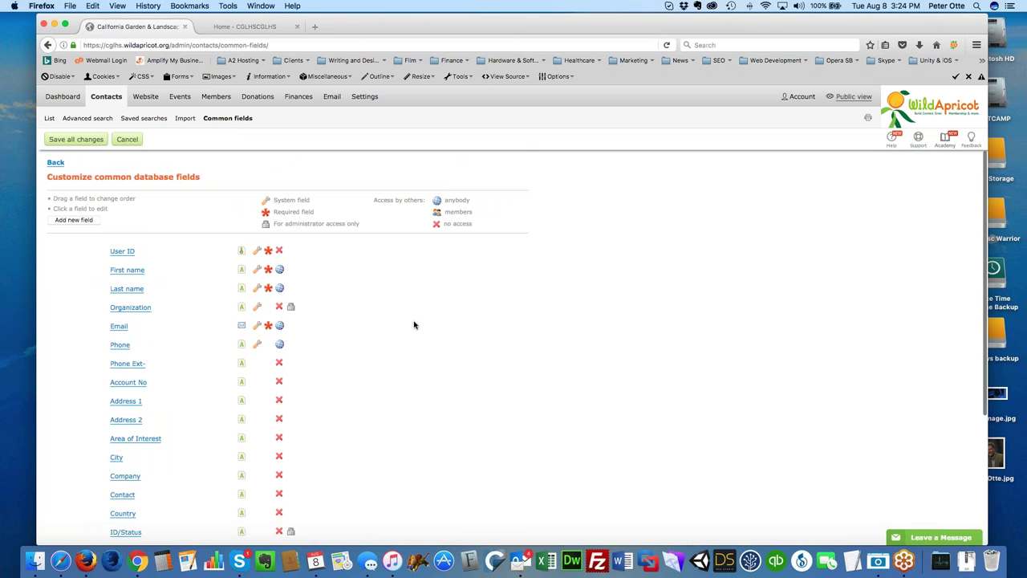
scroll(414, 324, "down", 1)
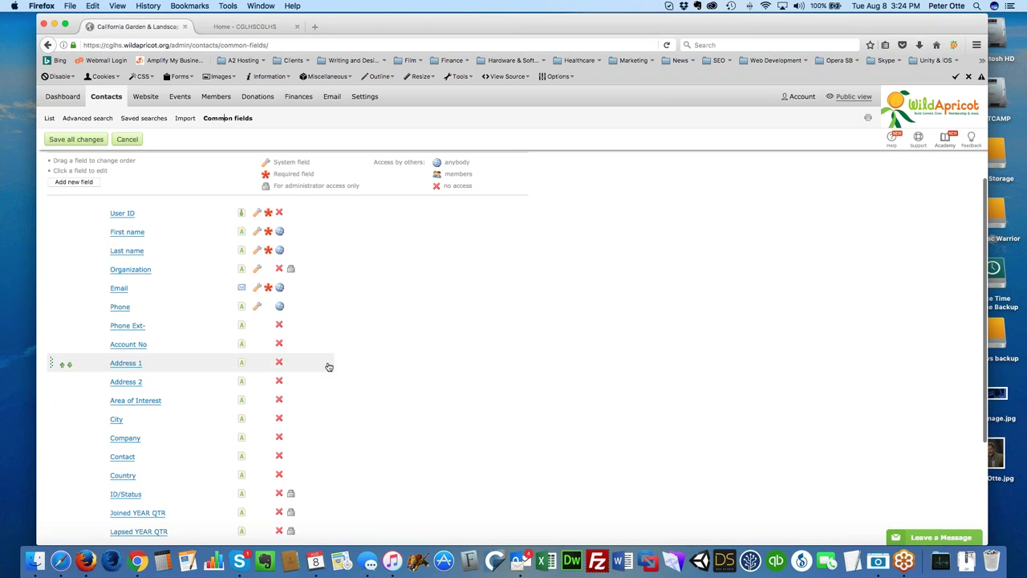
scroll(339, 366, "down", 3)
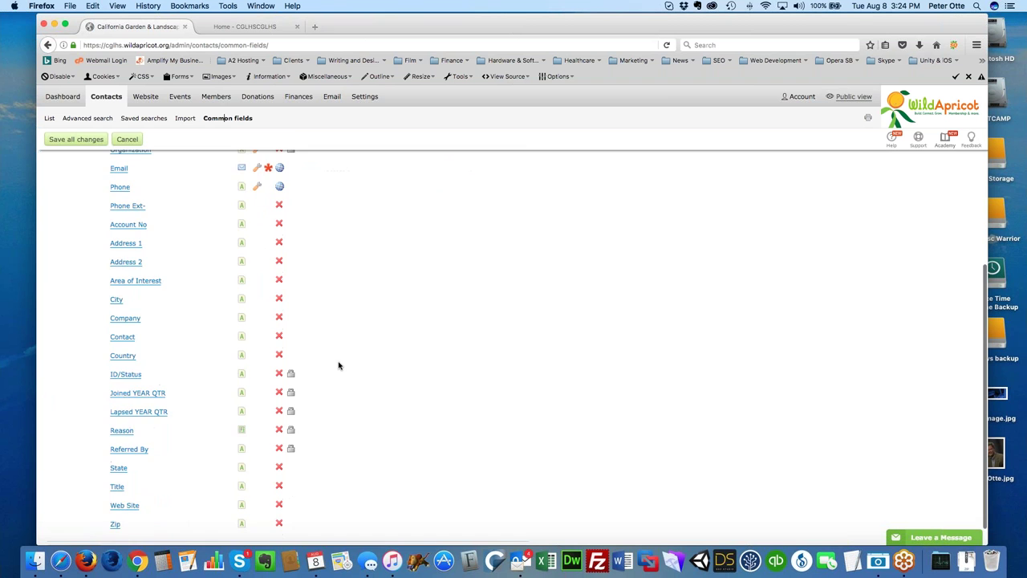
scroll(339, 366, "up", 4)
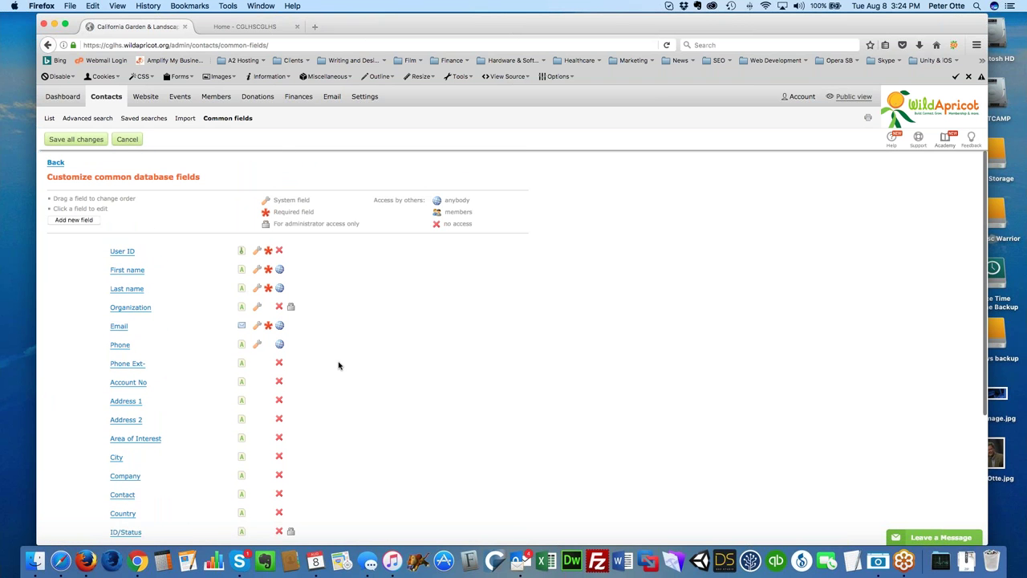
Look through the common fields from User ID down to Zip and locate the option for adding a new field
scroll(339, 366, "down", 2)
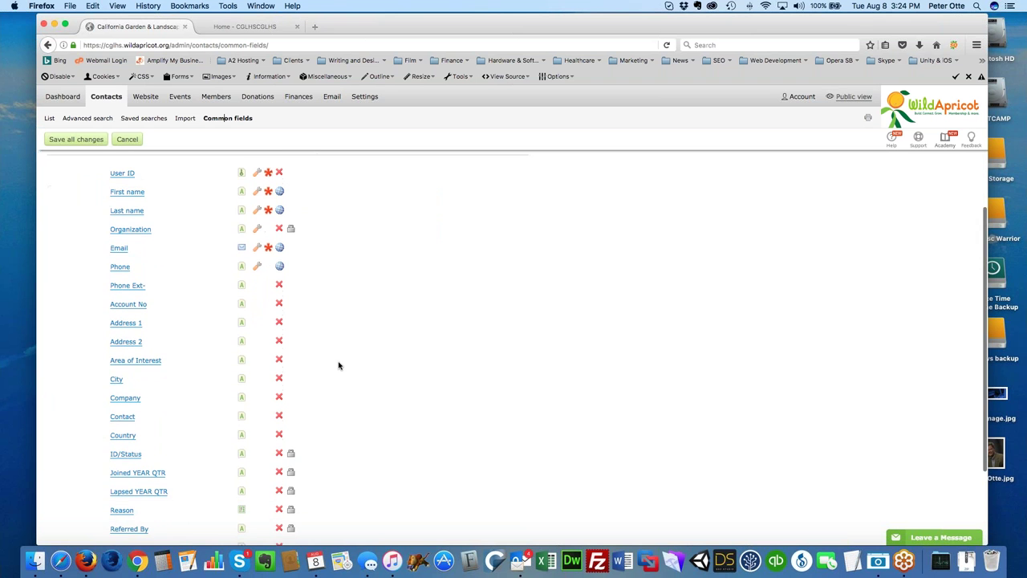
scroll(339, 366, "down", 3)
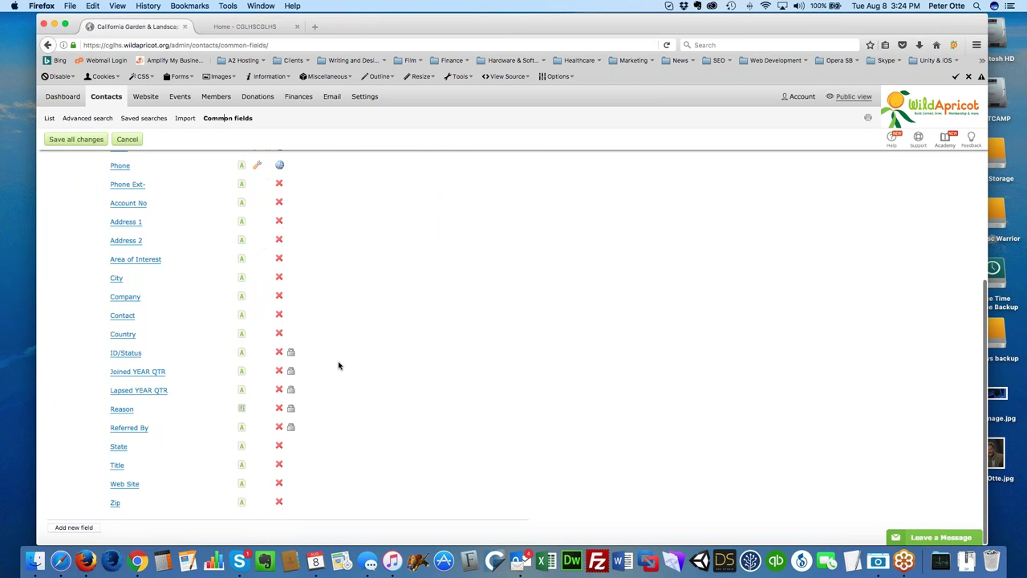
scroll(339, 366, "up", 5)
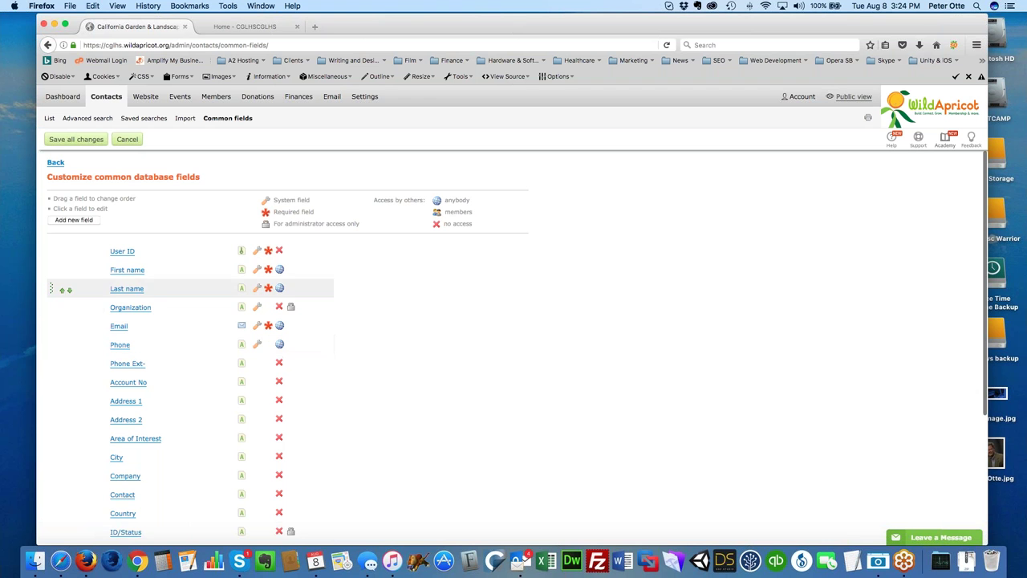
scroll(386, 296, "down", 5)
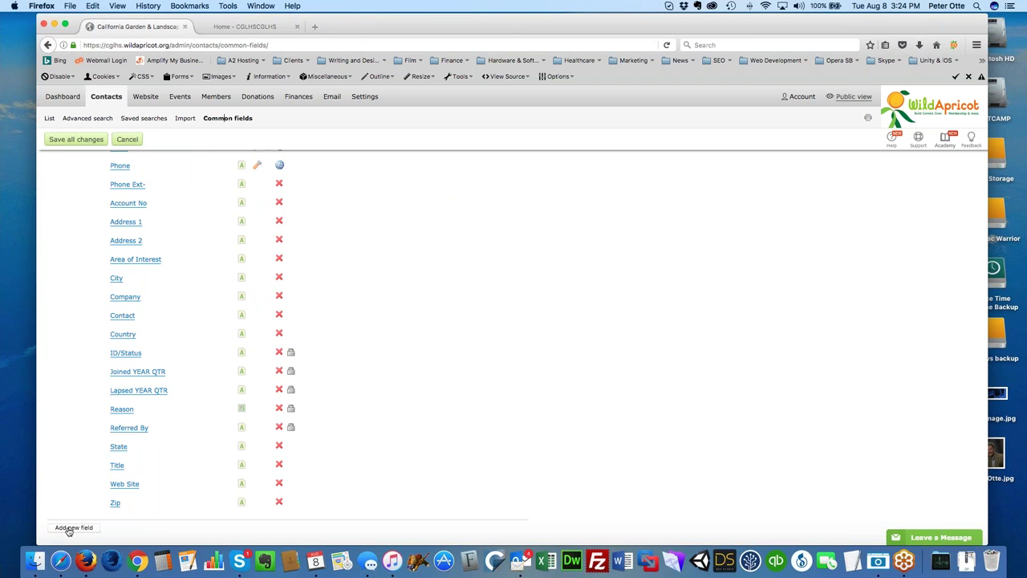
scroll(463, 407, "up", 5)
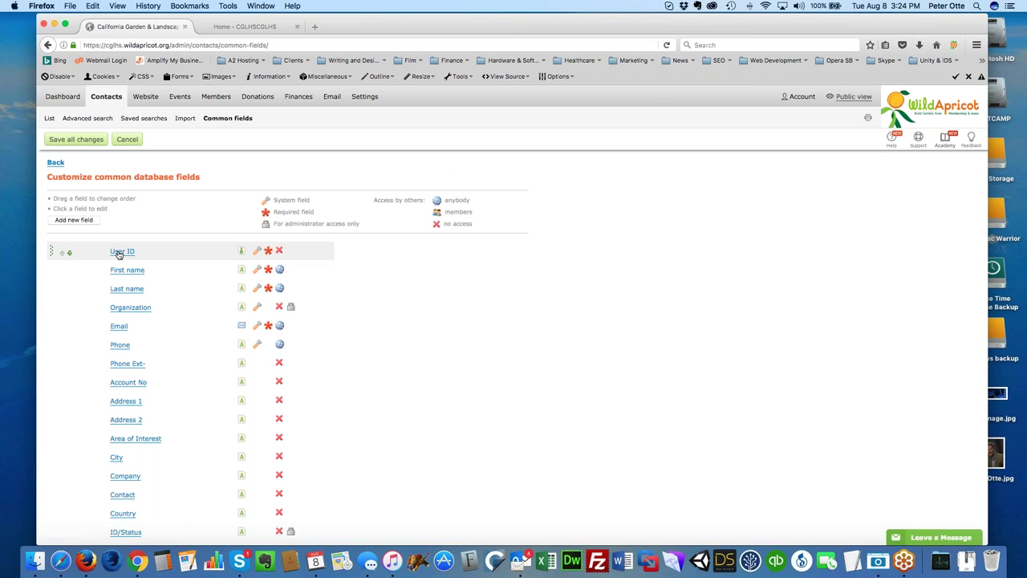
Change the label of the Organization common field to "Non-profit"
left_click(133, 310)
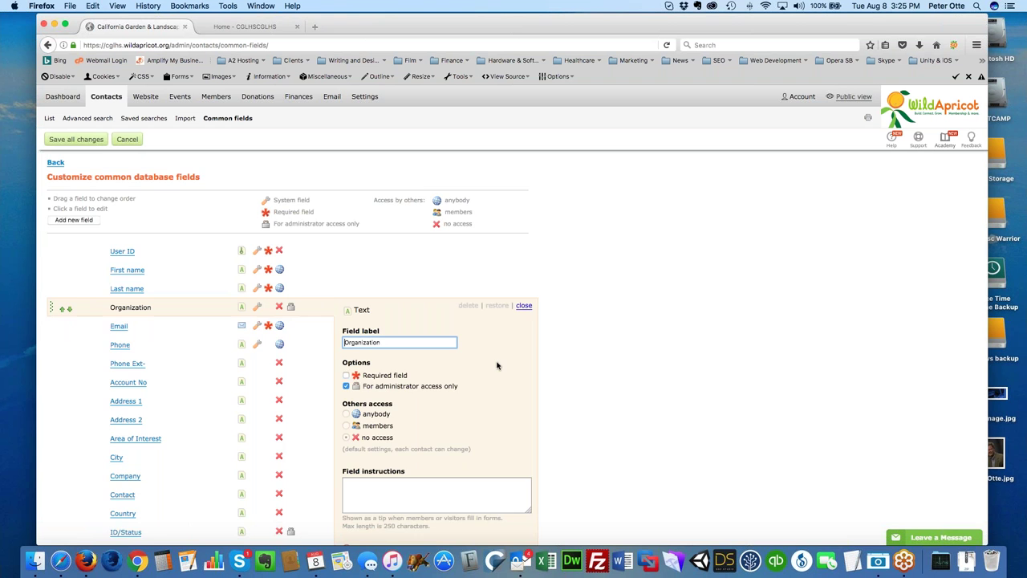
scroll(497, 365, "down", 1)
scroll(497, 365, "down", 1)
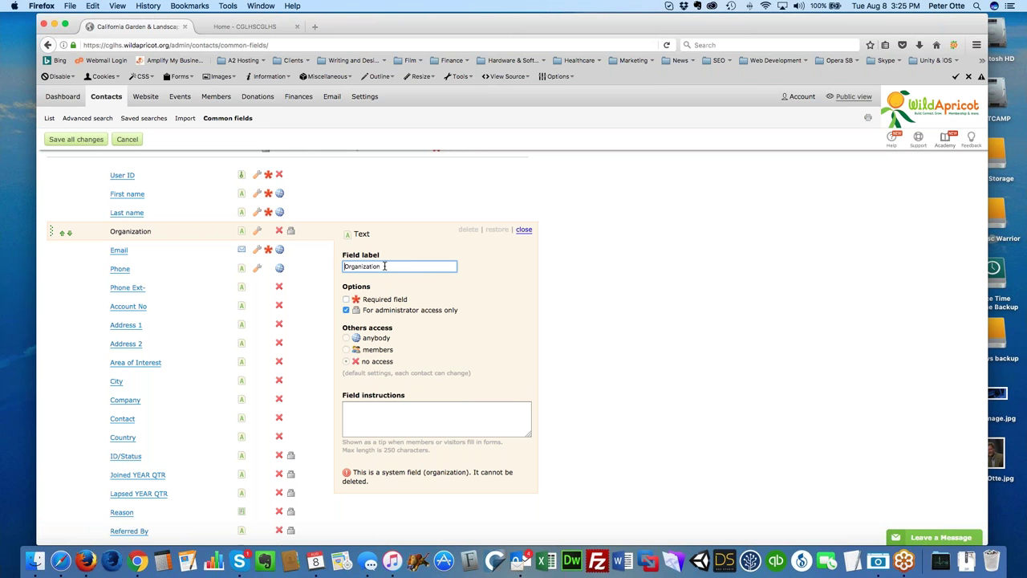
left_click_drag(384, 266, 281, 257)
type("Non")
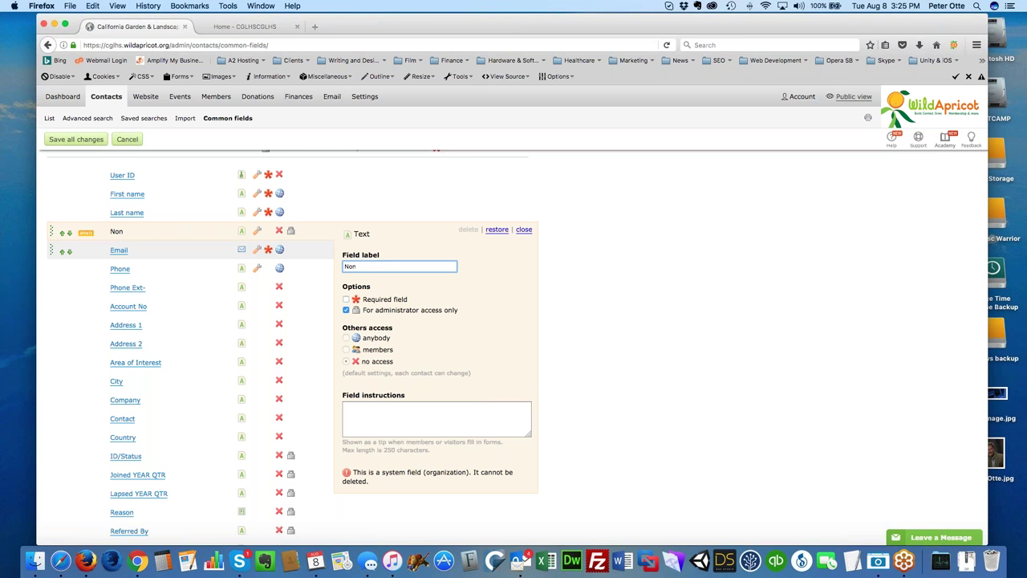
type("-profit")
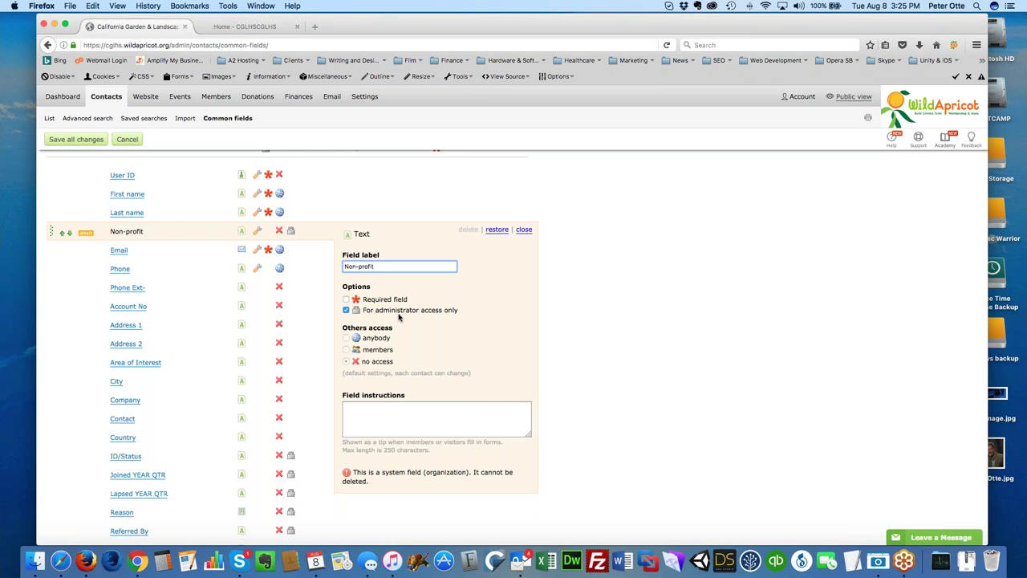
Enter the field instructions "If you belong to another organization, please enter the name here." and close the field's settings
left_click(366, 408)
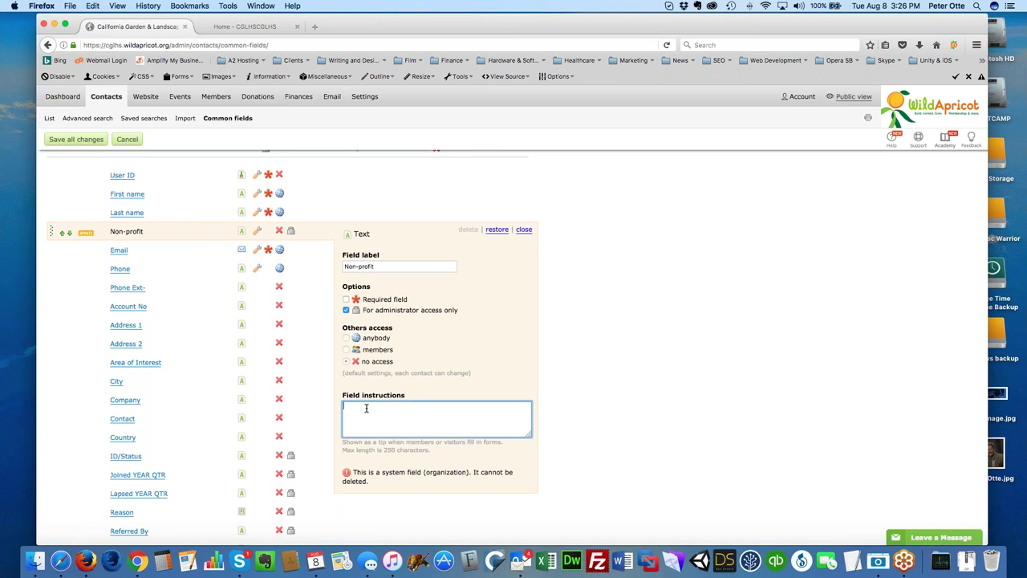
type("If you belong to another organization, please enter the name here.")
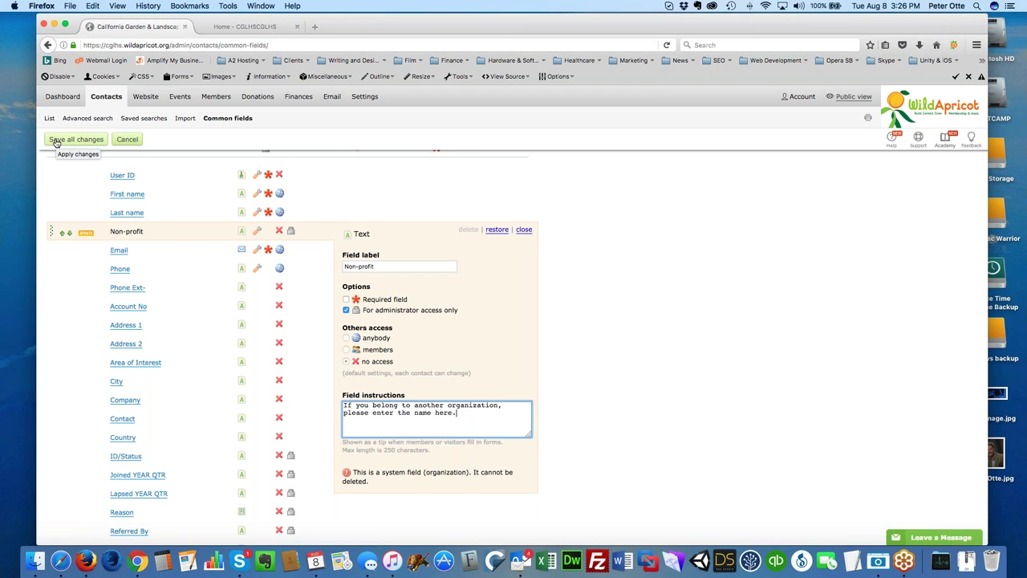
left_click(519, 232)
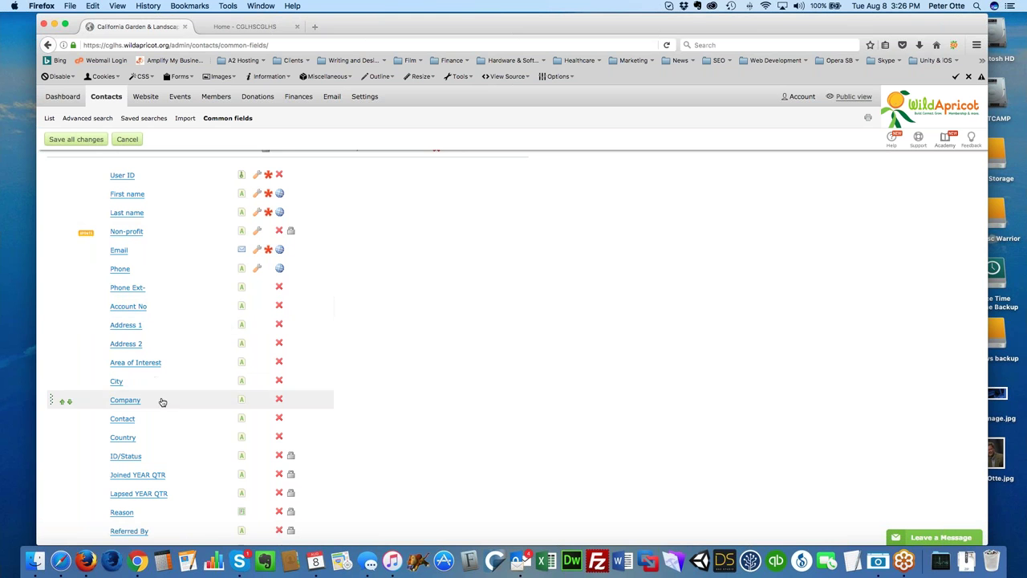
scroll(160, 400, "down", 1)
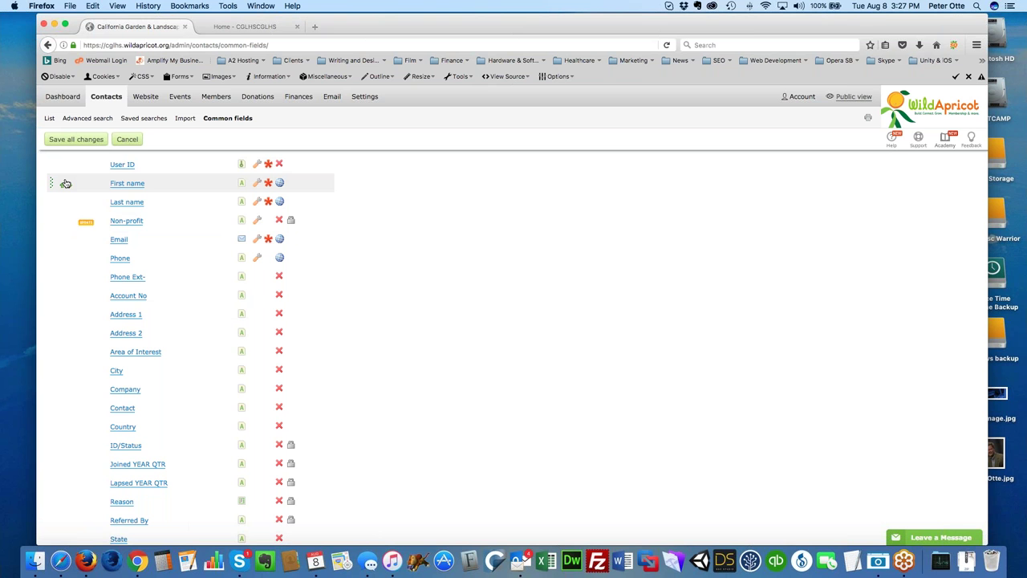
Discard the unsaved common field changes and return to the contacts list
left_click(127, 140)
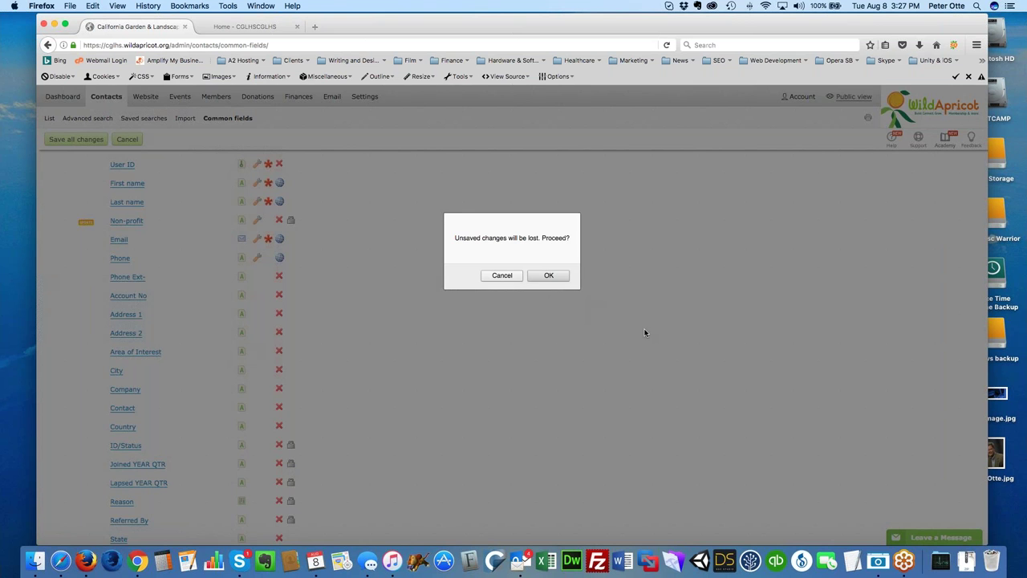
left_click(548, 275)
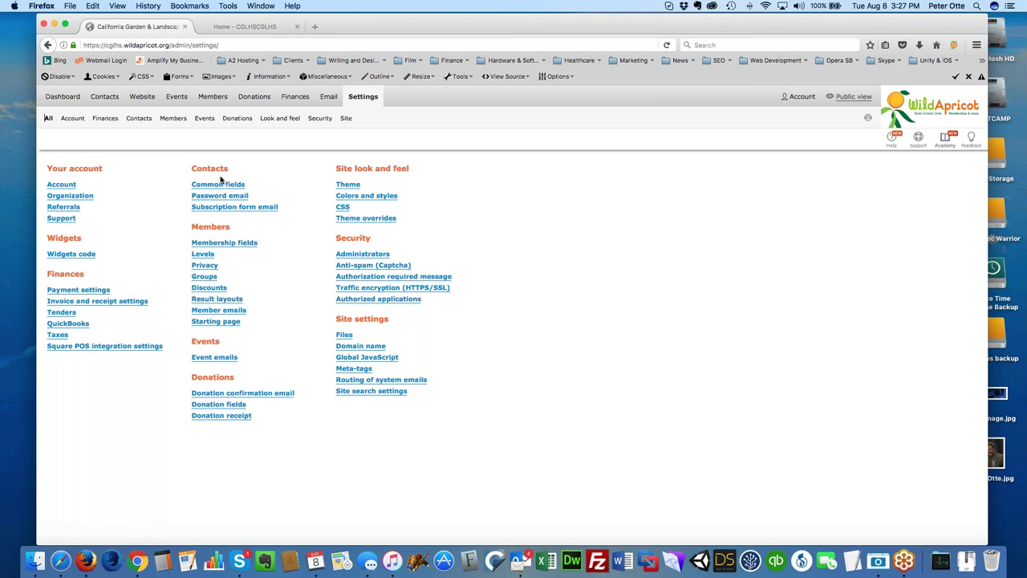
mouse_move(101, 99)
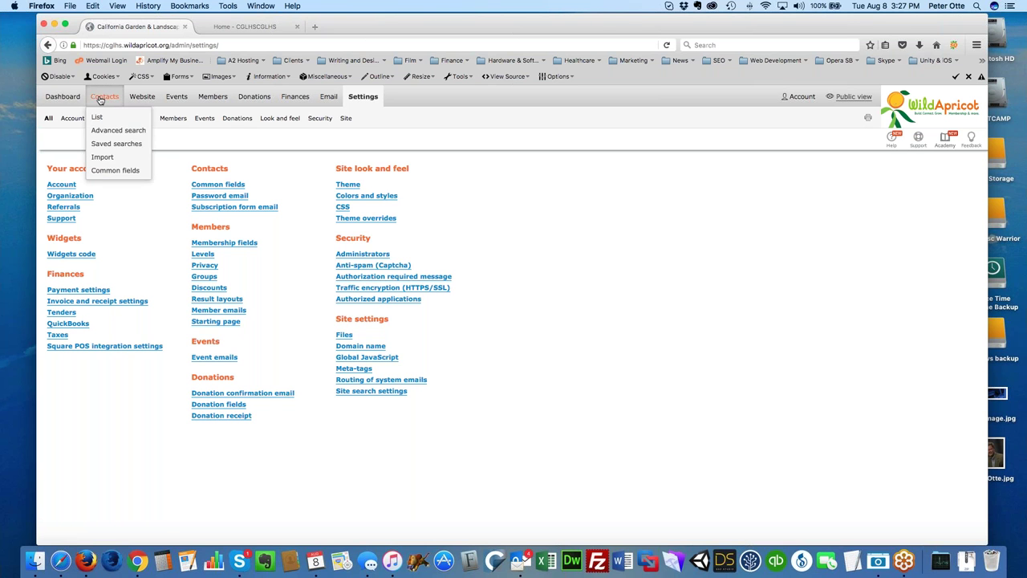
left_click(96, 117)
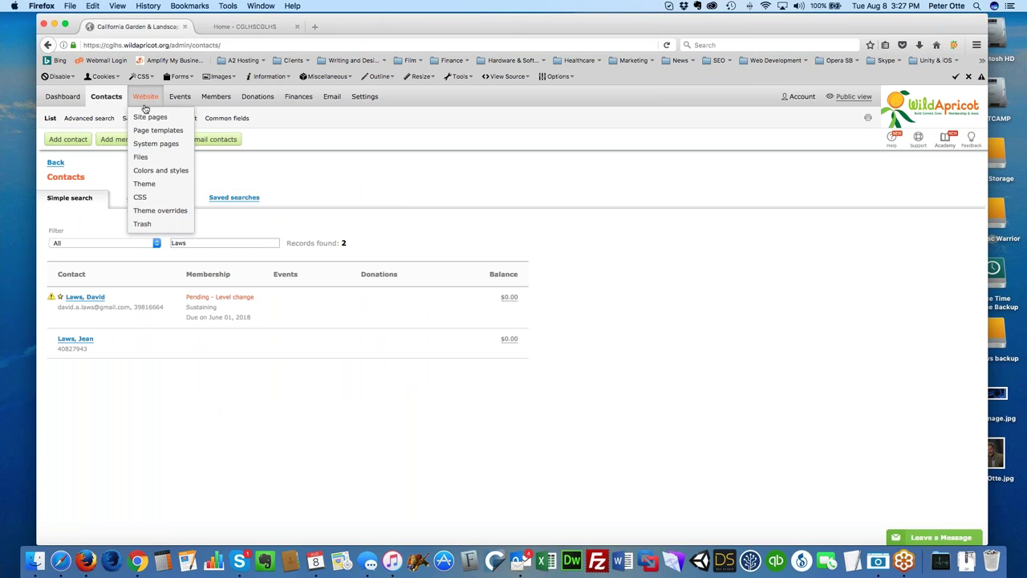
Review the website's site pages and move the second Typography (Demo) menu page to the trash
left_click(140, 97)
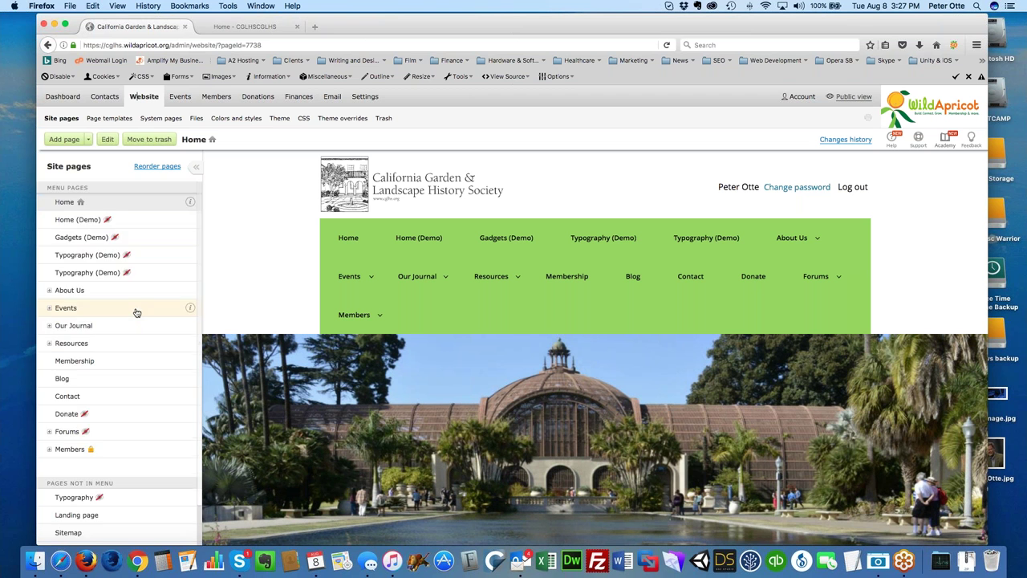
scroll(136, 312, "down", 2)
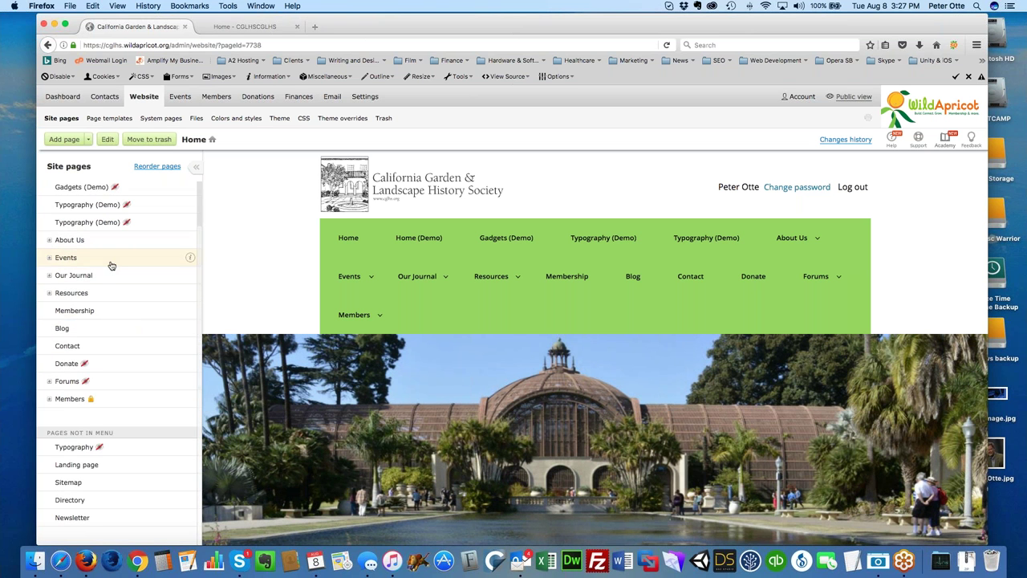
scroll(69, 250, "up", 2)
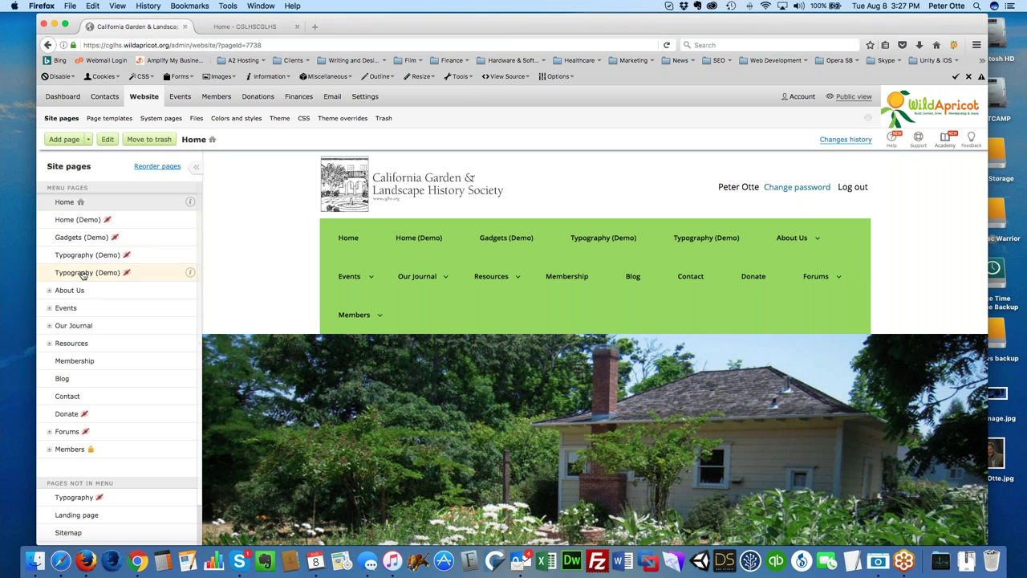
left_click(82, 274)
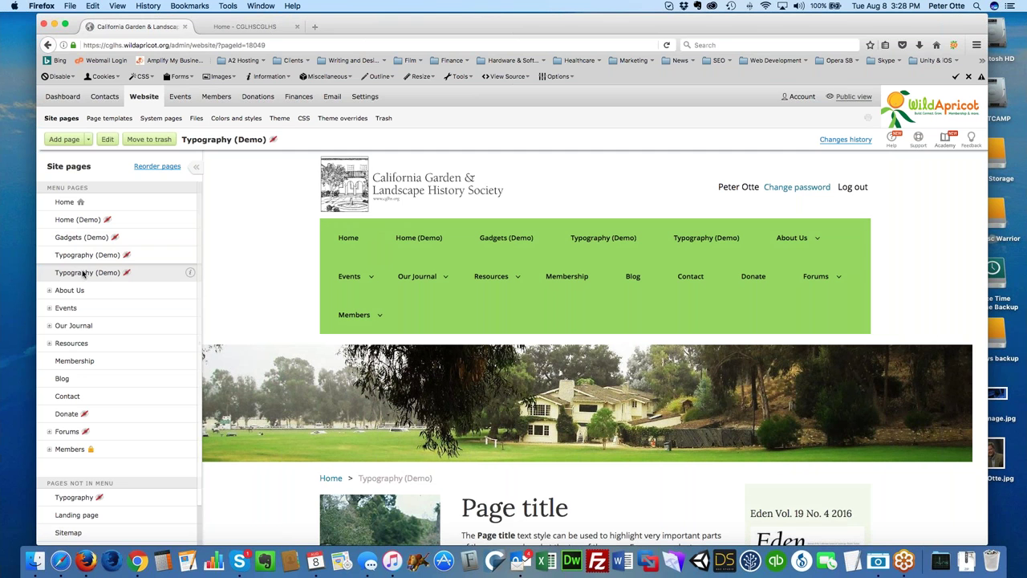
left_click(158, 142)
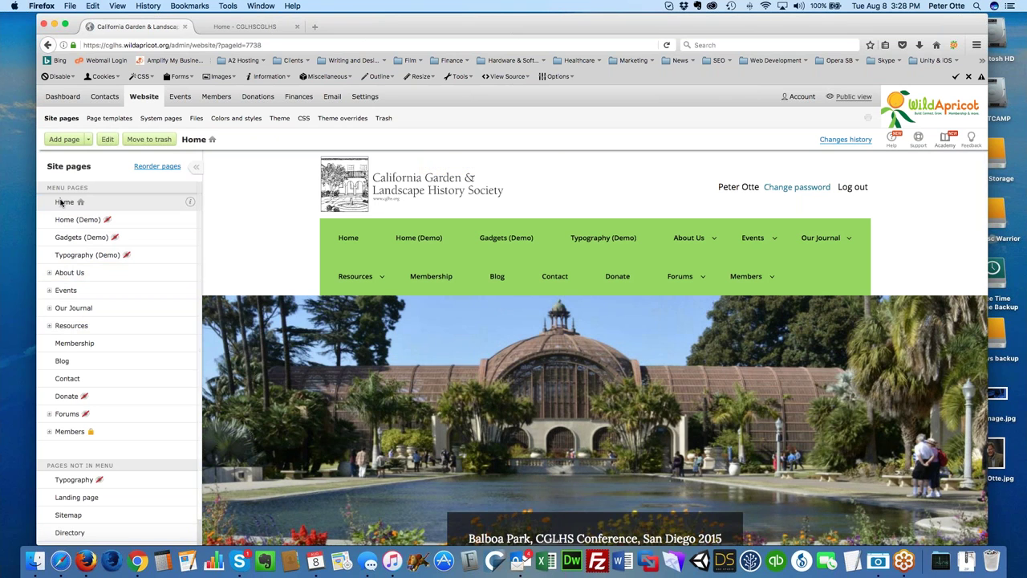
Look over the full Home page and open it for editing
scroll(337, 321, "down", 4)
scroll(337, 321, "down", 5)
scroll(337, 321, "up", 10)
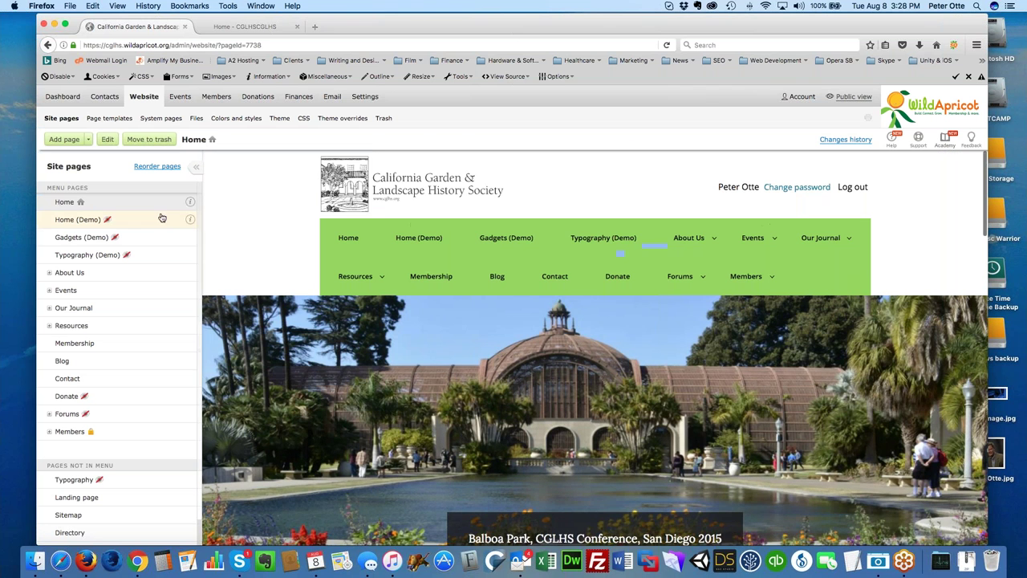
left_click(108, 140)
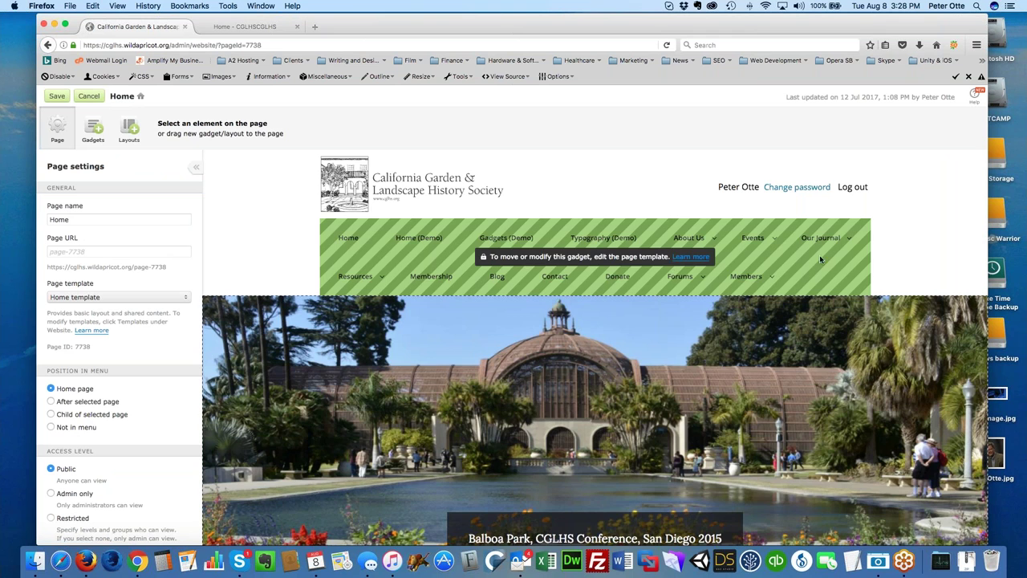
Open the HTML code of the Custom HTML gadget that holds the Home page slideshow
scroll(674, 268, "down", 3)
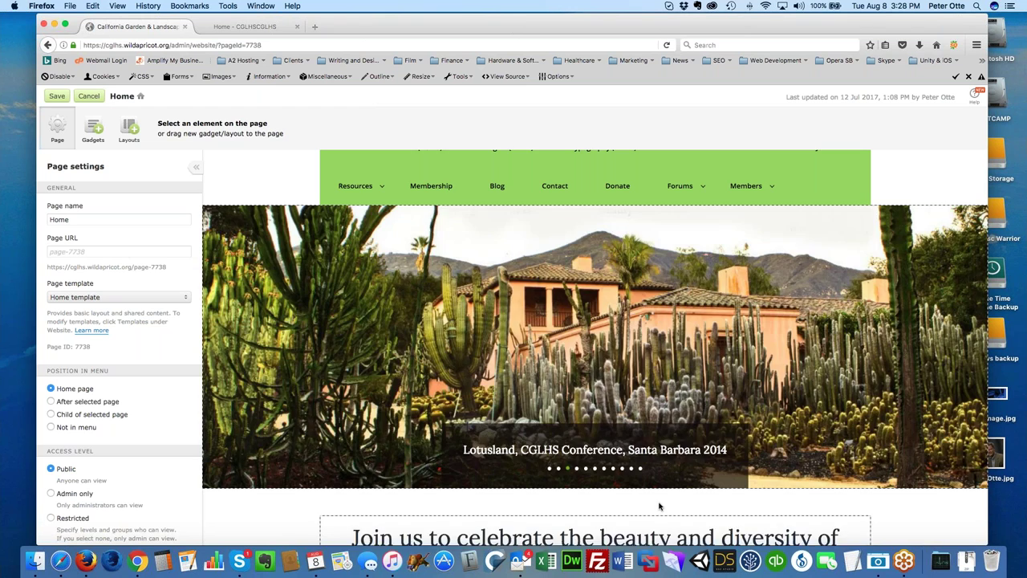
scroll(659, 506, "down", 2)
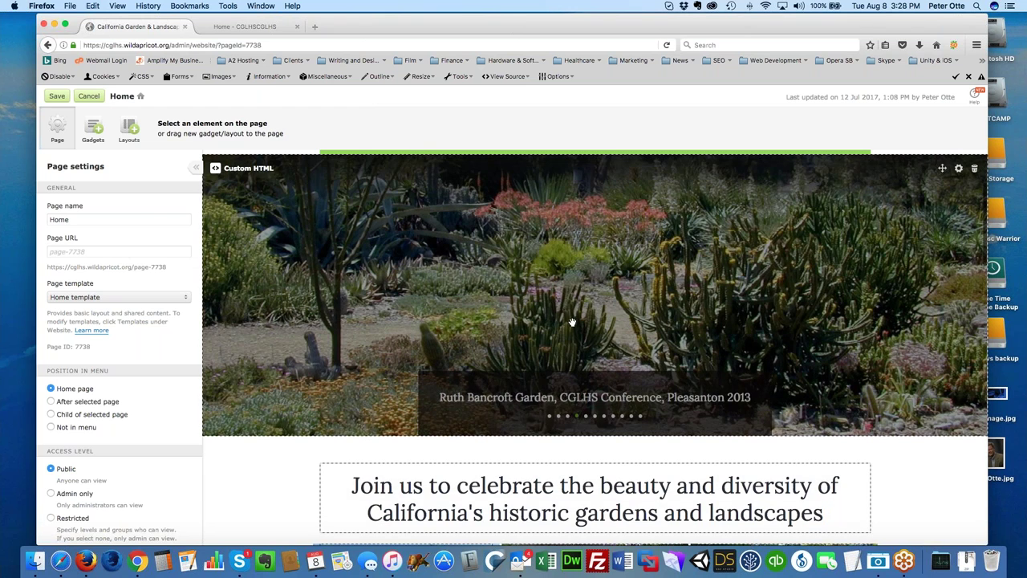
left_click(574, 313)
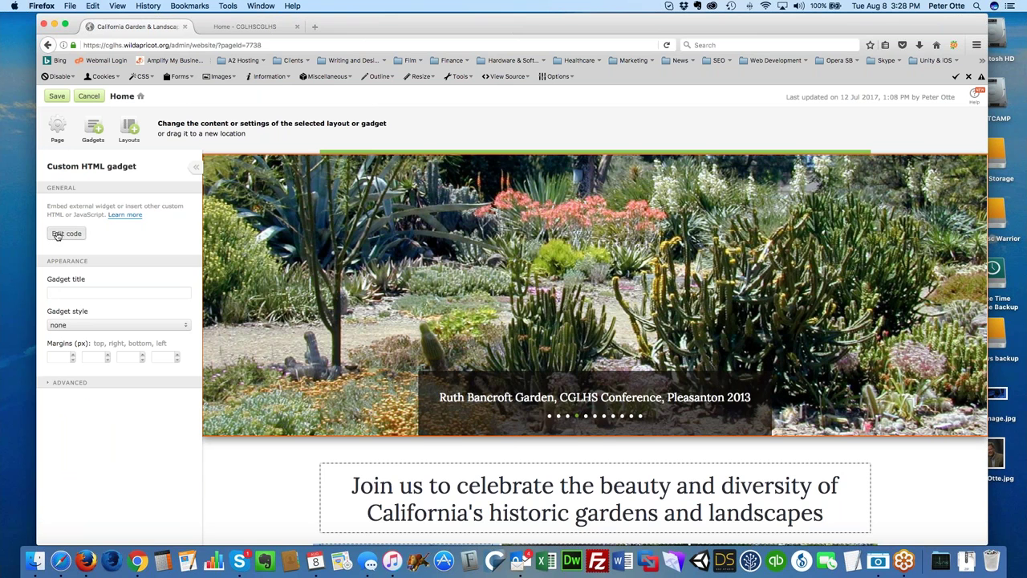
left_click(66, 233)
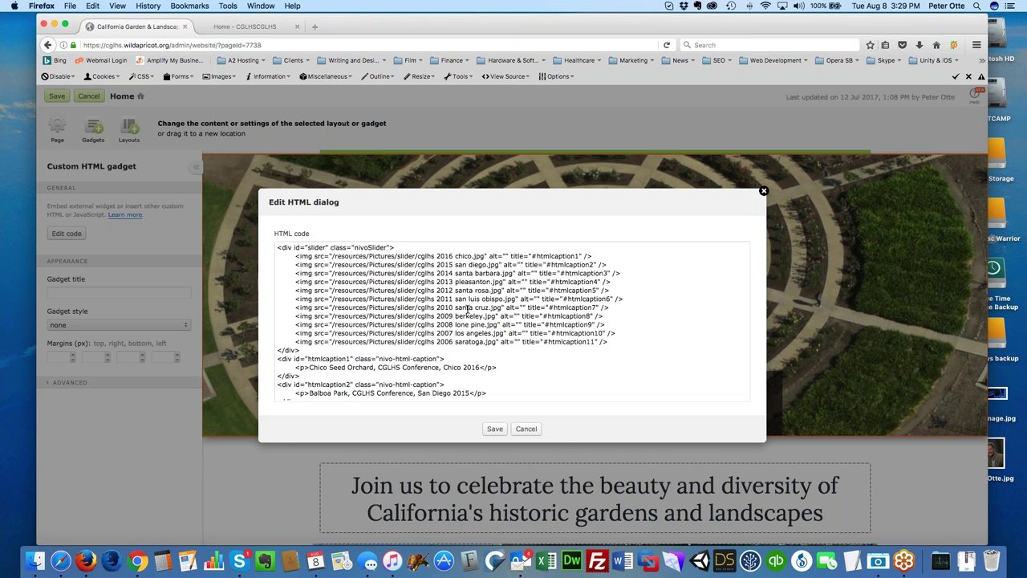
Examine the slider's image paths and matching caption blocks in the HTML code, and close it without saving
scroll(522, 367, "down", 1)
scroll(522, 367, "down", 4)
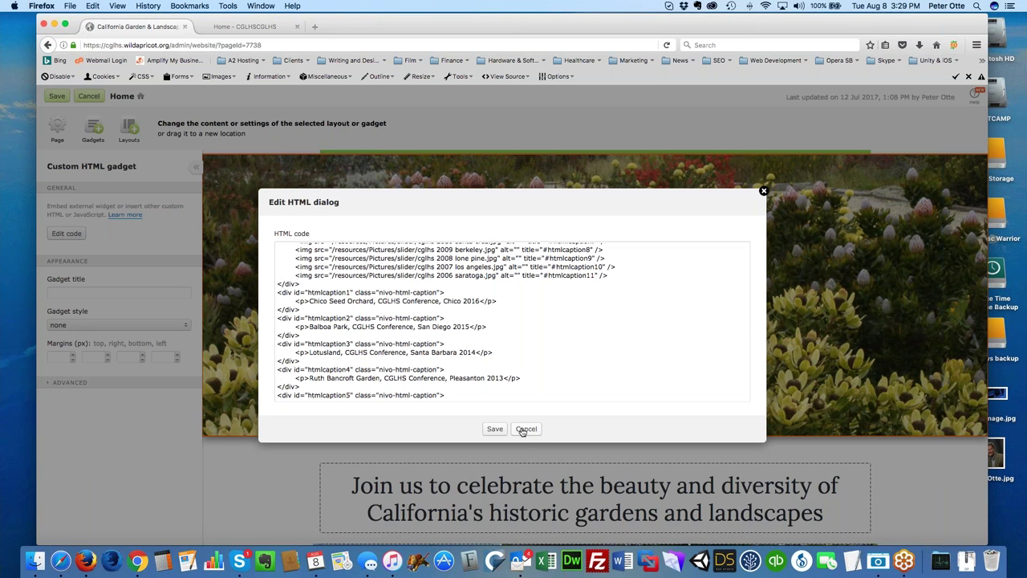
scroll(545, 320, "up", 4)
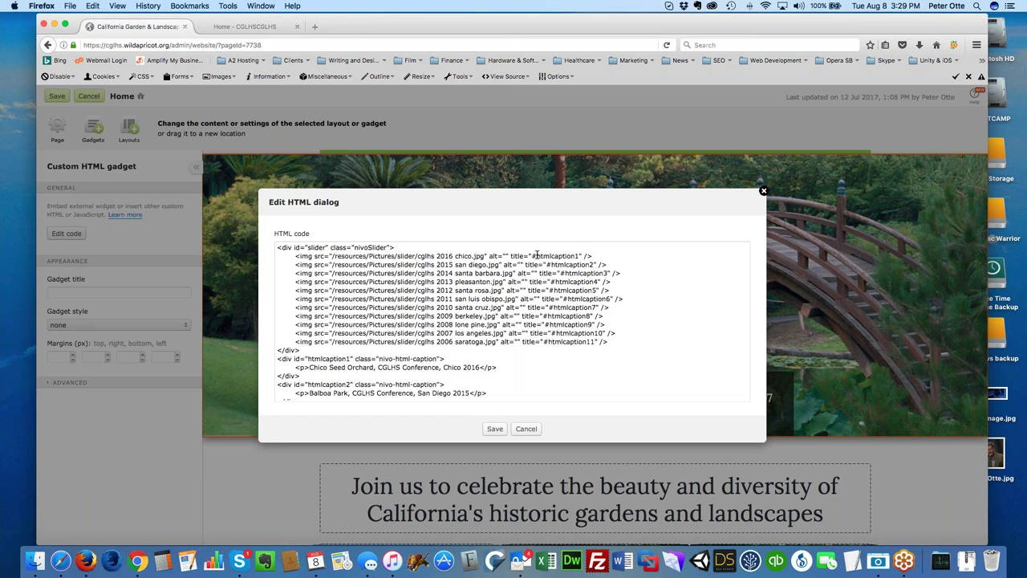
scroll(569, 377, "down", 5)
scroll(570, 373, "up", 4)
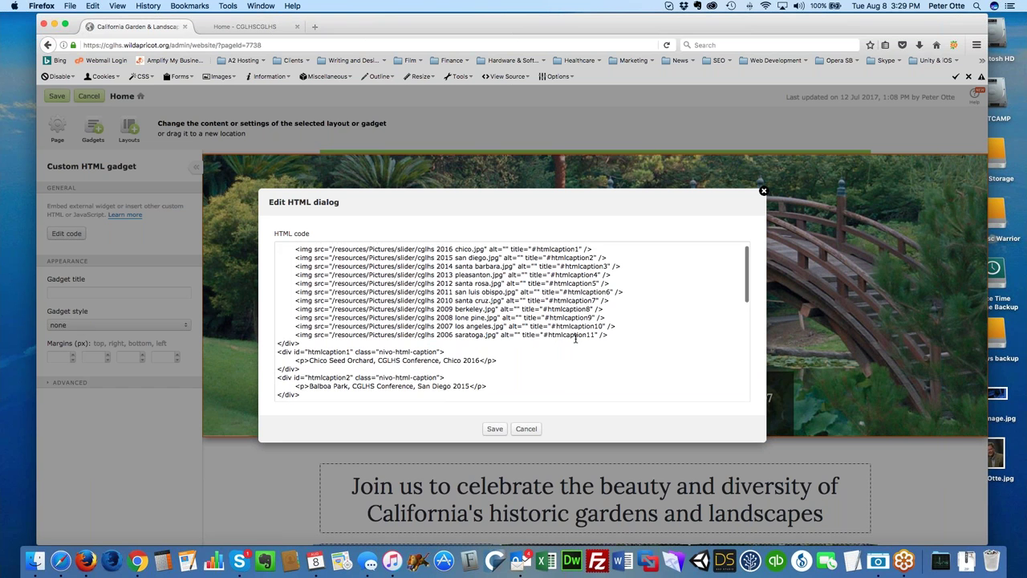
scroll(494, 361, "down", 3)
scroll(494, 362, "down", 3)
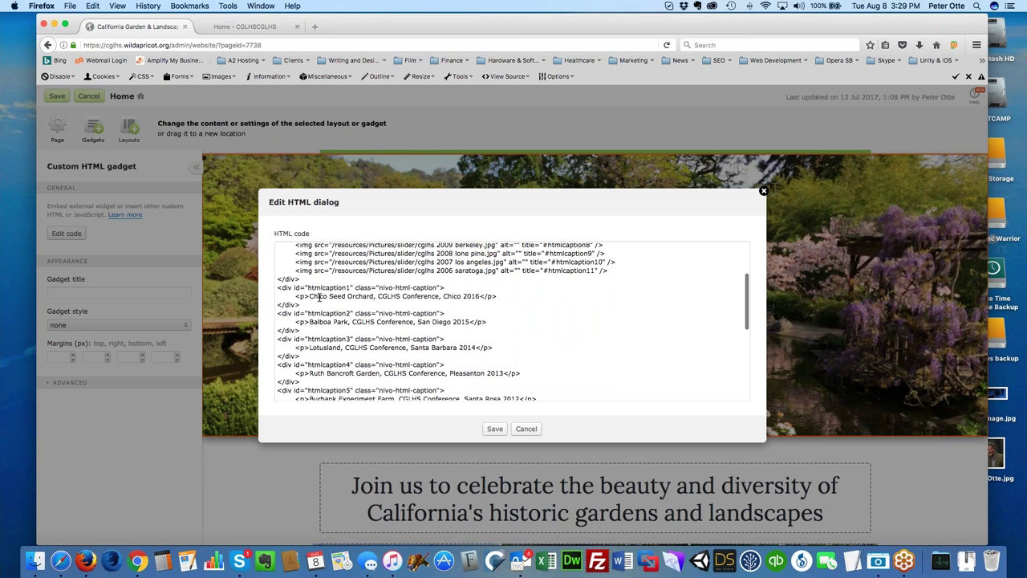
scroll(516, 311, "down", 8)
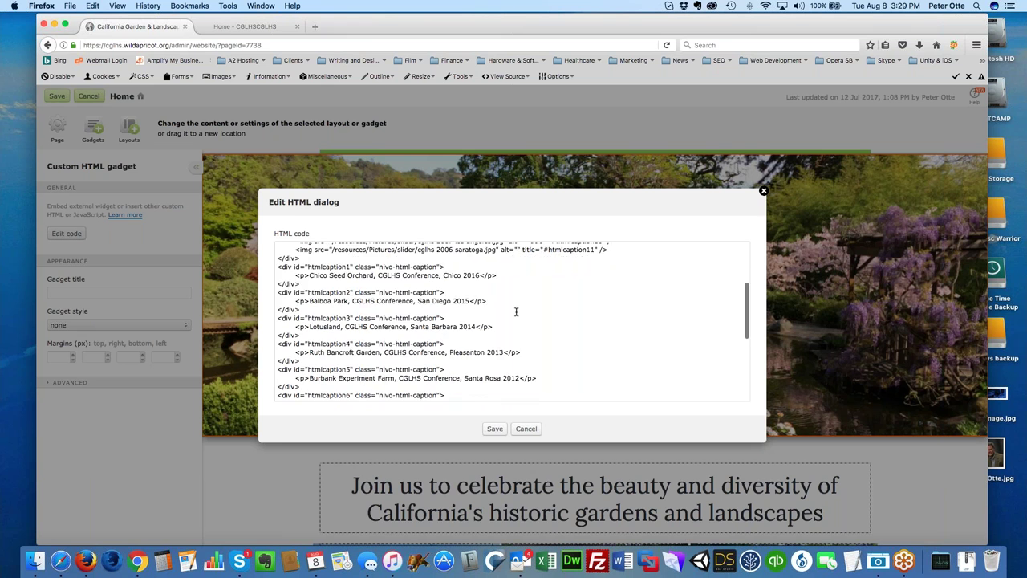
scroll(516, 311, "down", 4)
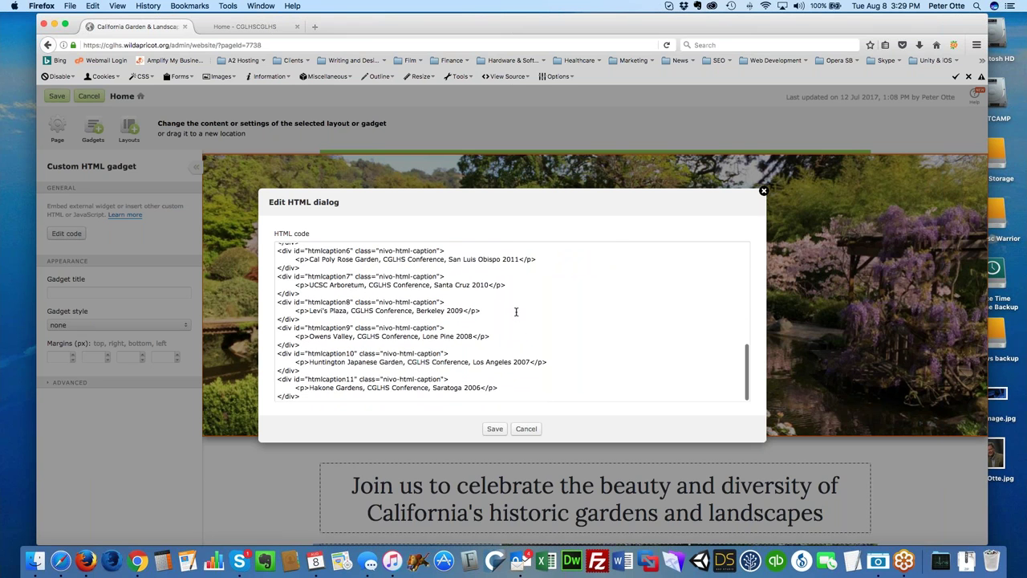
left_click(533, 429)
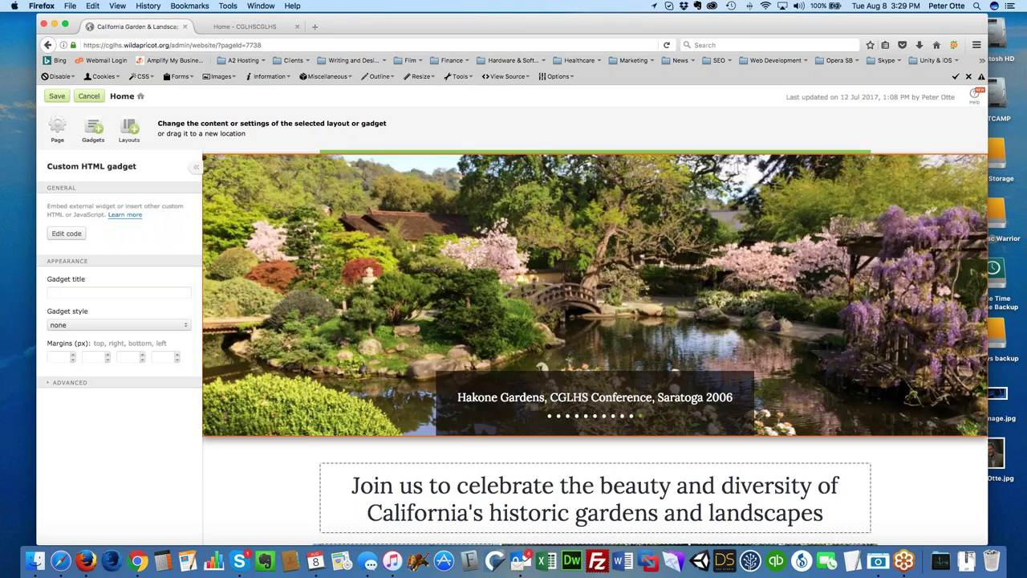
Open the headline's Content gadget below the slideshow, select words to inspect their text formatting, and leave page editing without saving
scroll(321, 461, "down", 5)
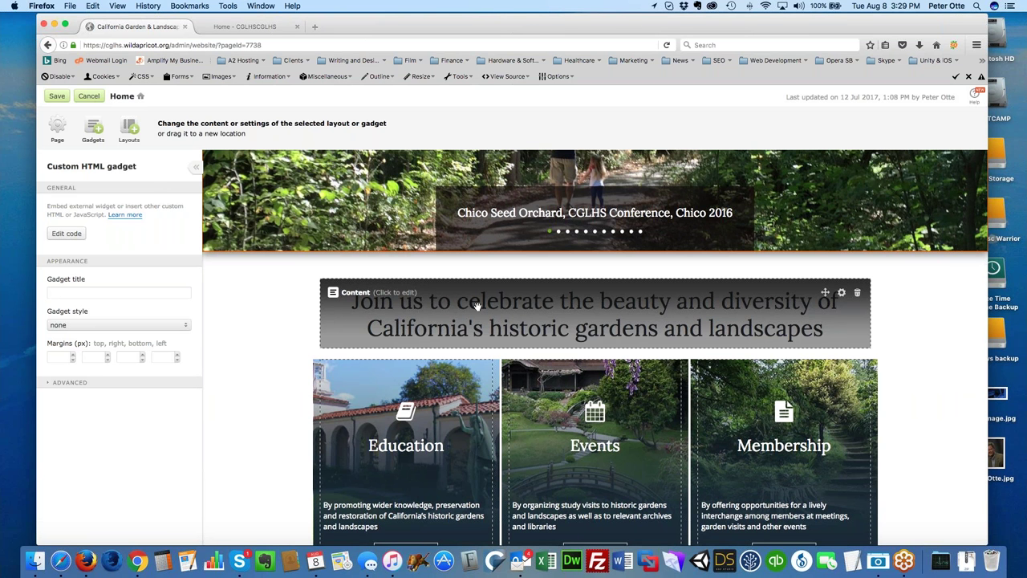
left_click(477, 306)
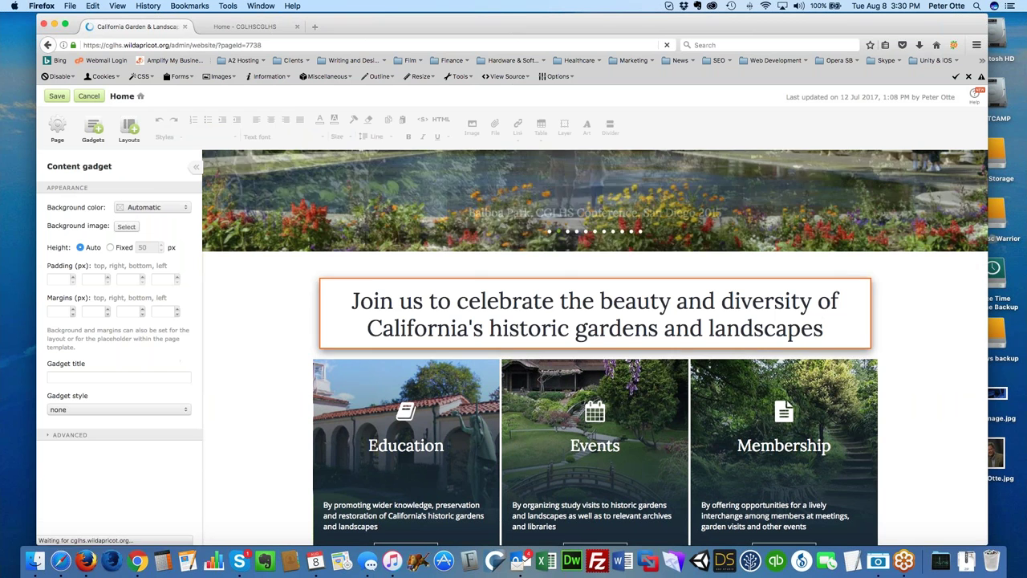
left_click_drag(373, 302, 459, 301)
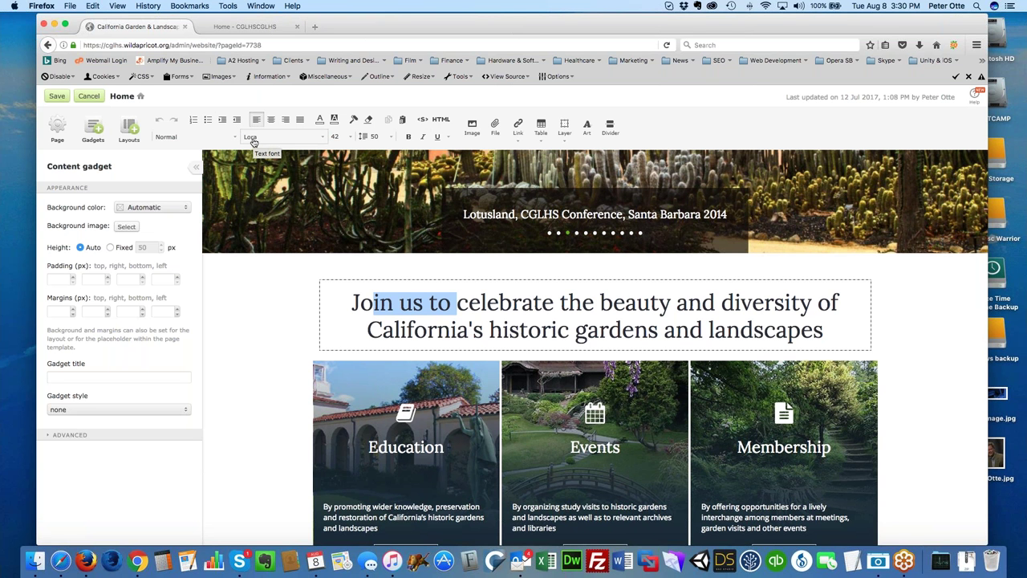
left_click(253, 138)
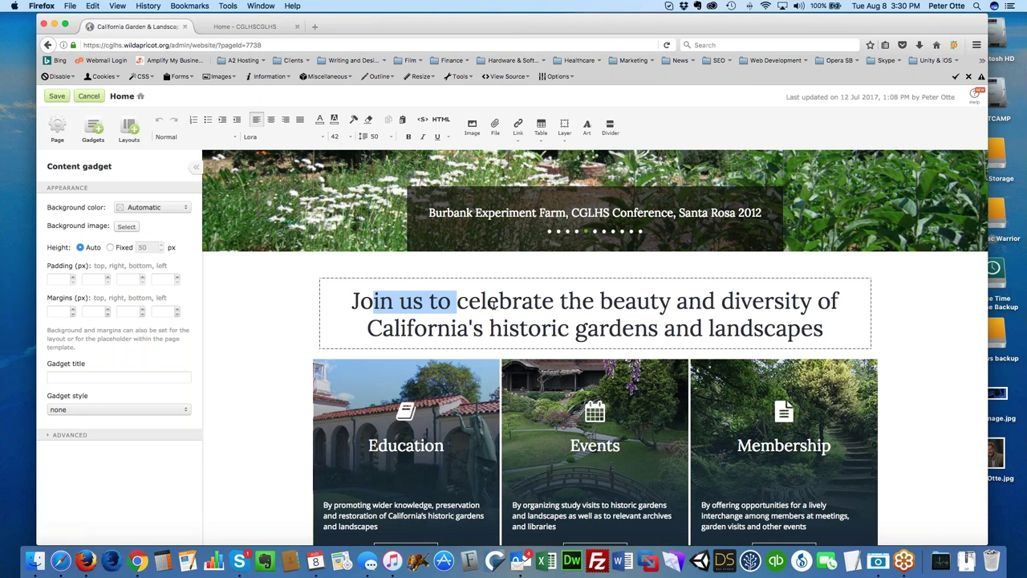
left_click(429, 301)
left_click_drag(399, 300, 426, 301)
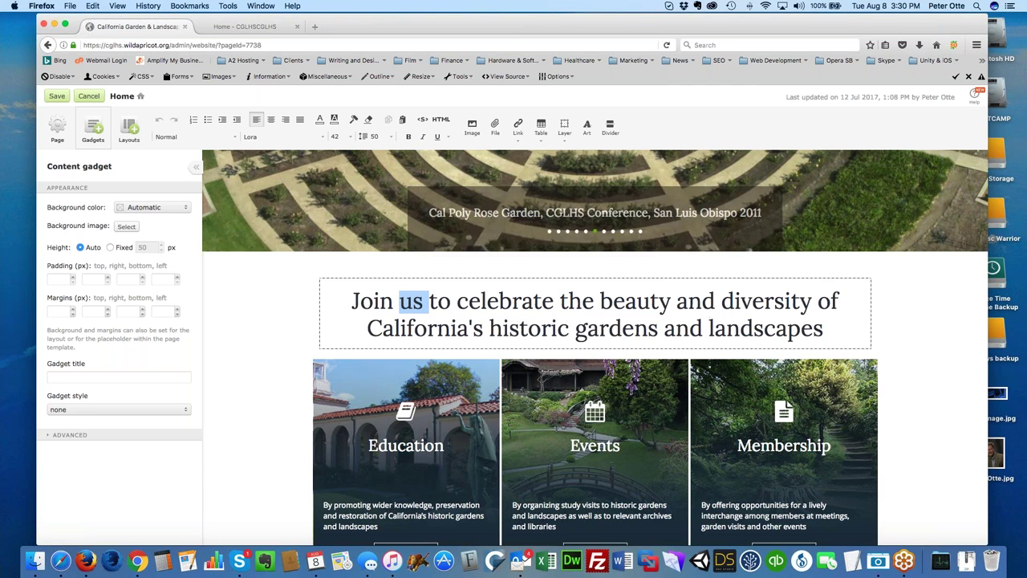
left_click(89, 96)
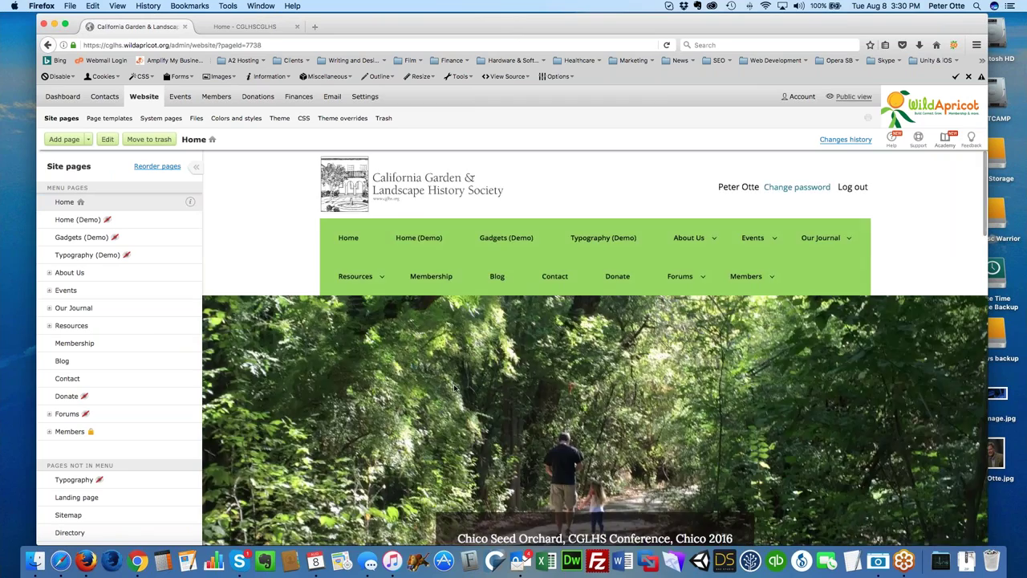
Inspect the HTML code of the Education box's Custom HTML gadget on the Home page, and leave editing without saving
scroll(454, 388, "down", 6)
scroll(454, 381, "up", 1)
scroll(454, 376, "up", 1)
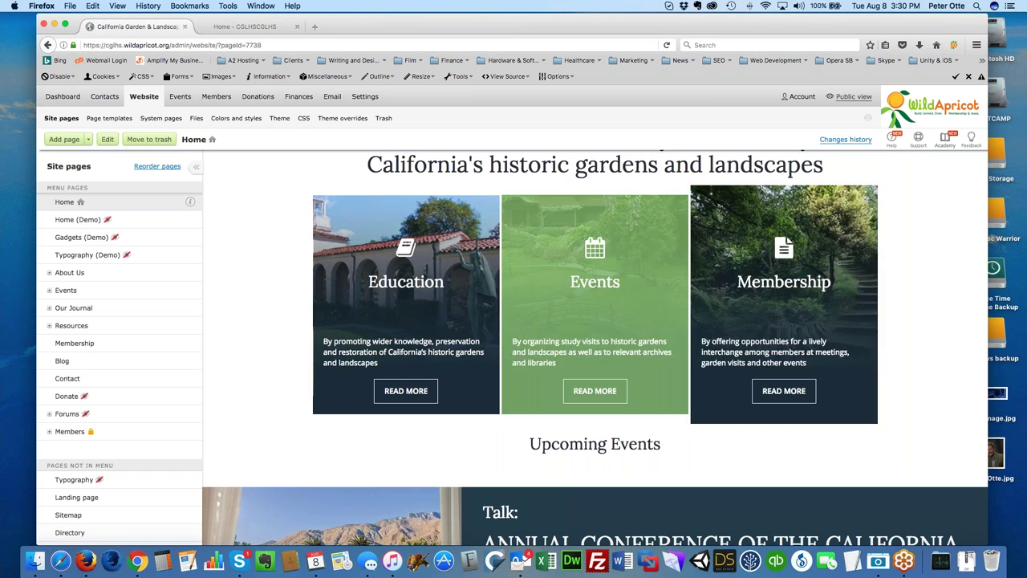
left_click(107, 138)
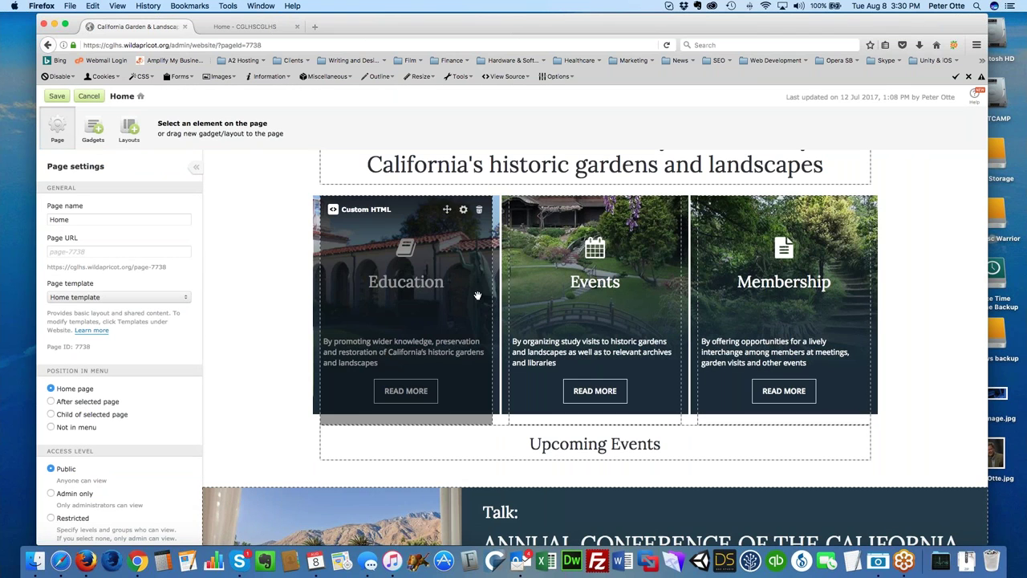
left_click(410, 319)
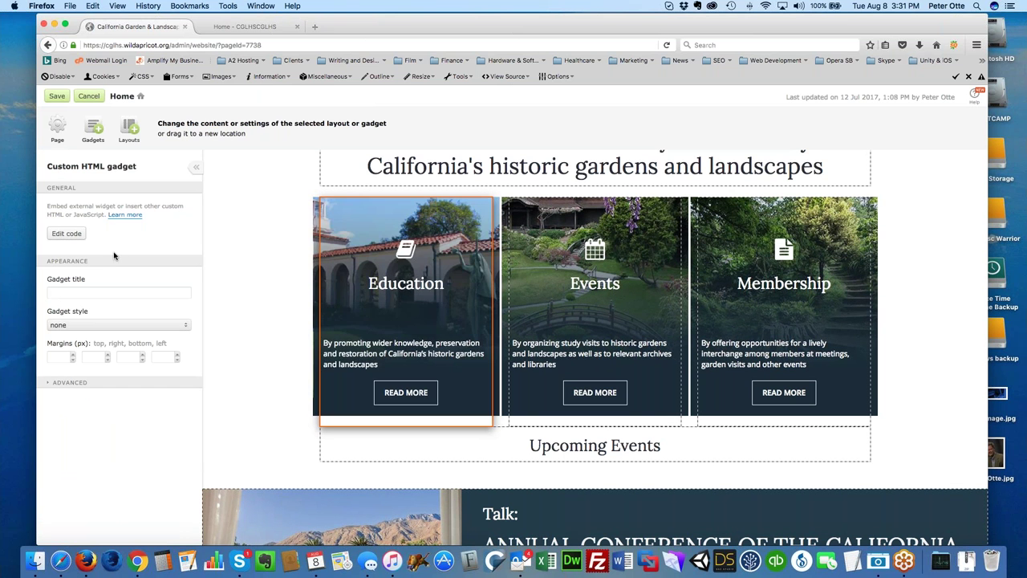
left_click(67, 233)
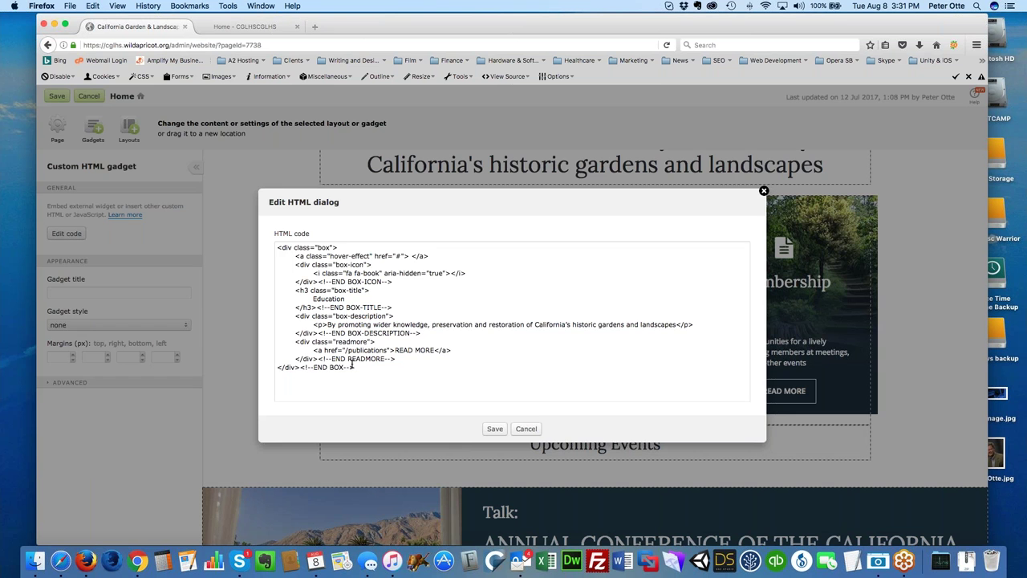
left_click(518, 431)
mouse_move(601, 321)
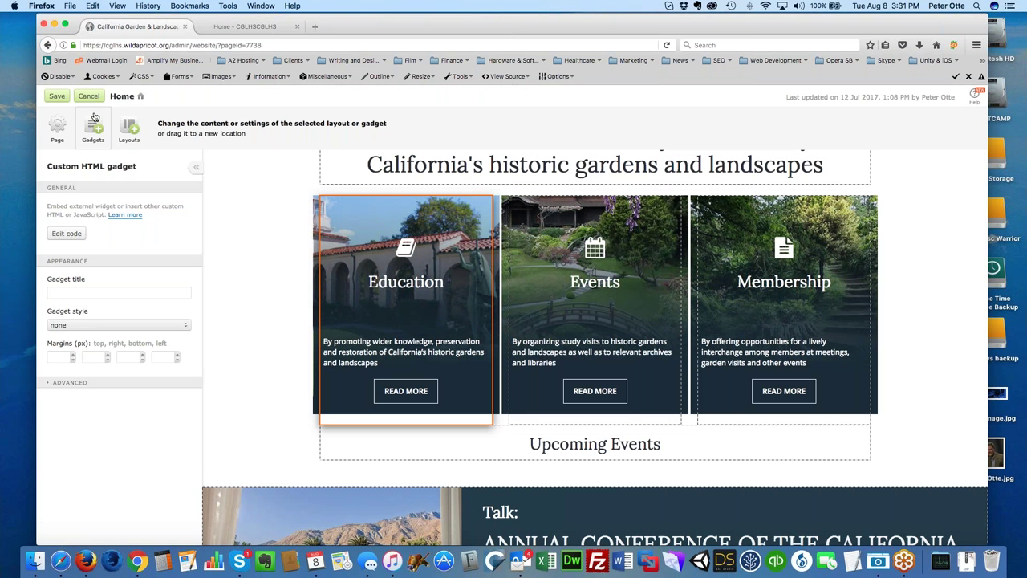
left_click(88, 96)
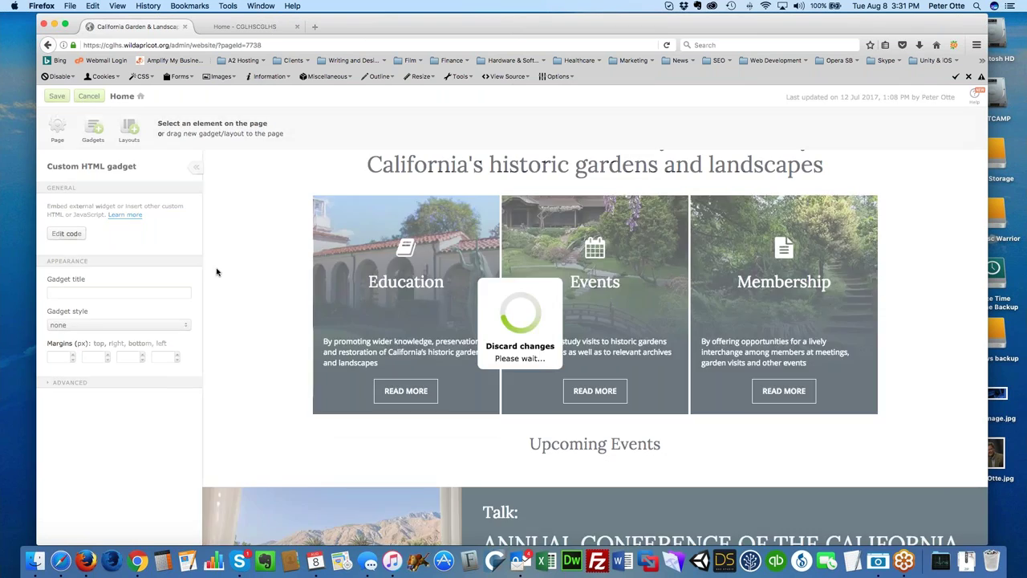
Reopen the Home page for editing and review the Upcoming events gadget's general and appearance settings
scroll(323, 411, "down", 15)
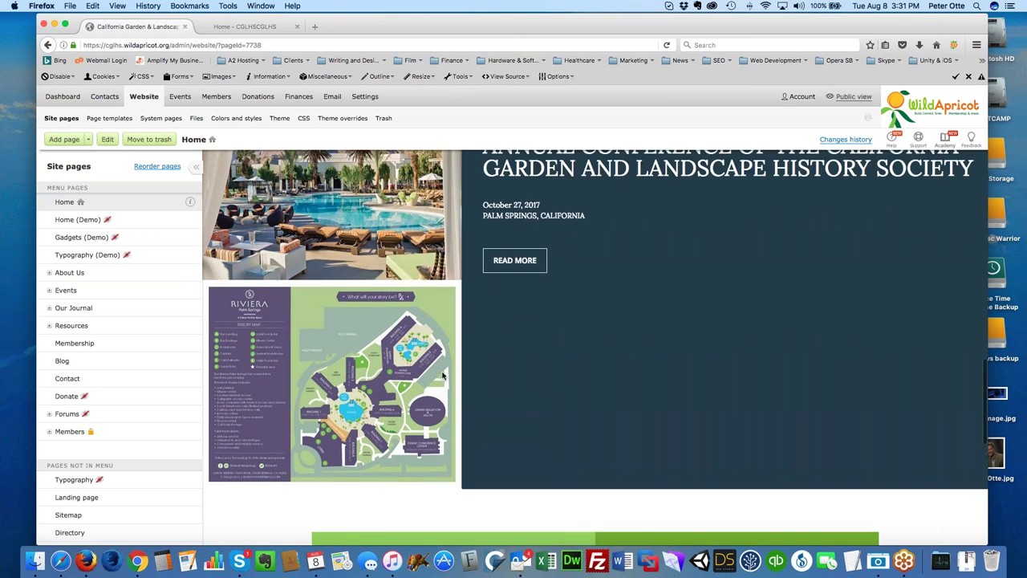
scroll(442, 374, "up", 2)
left_click(105, 140)
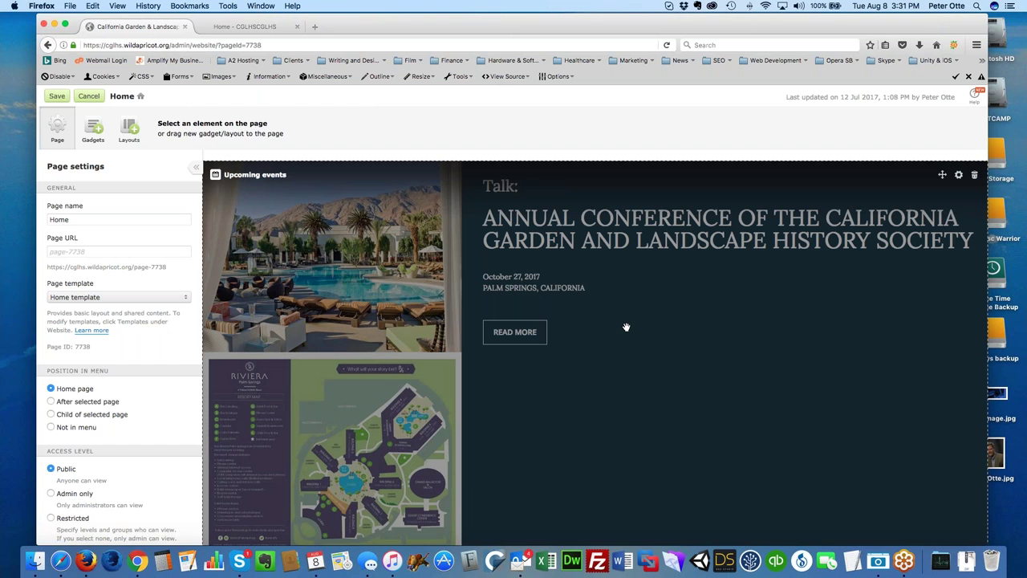
left_click(625, 328)
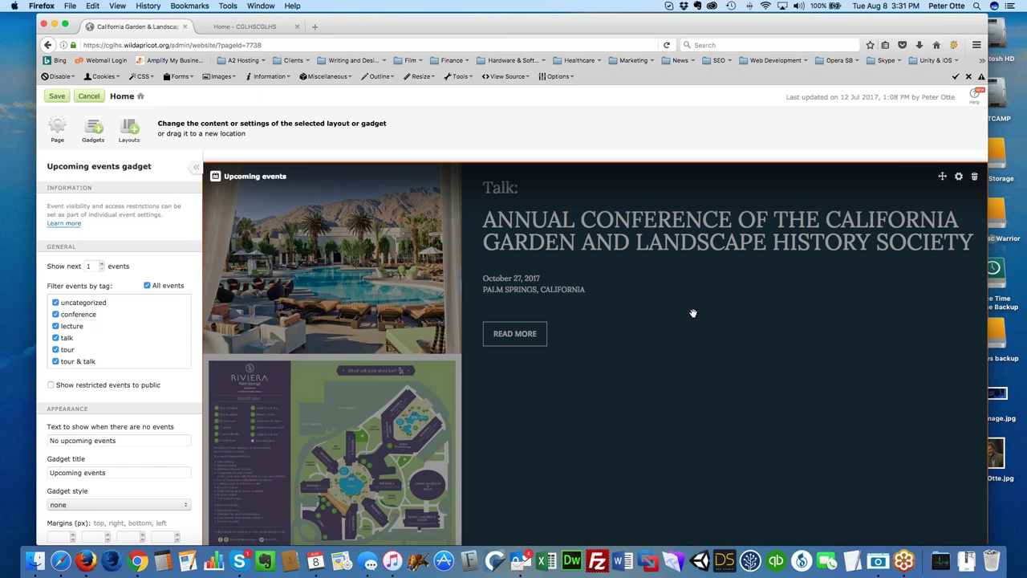
scroll(694, 313, "down", 1)
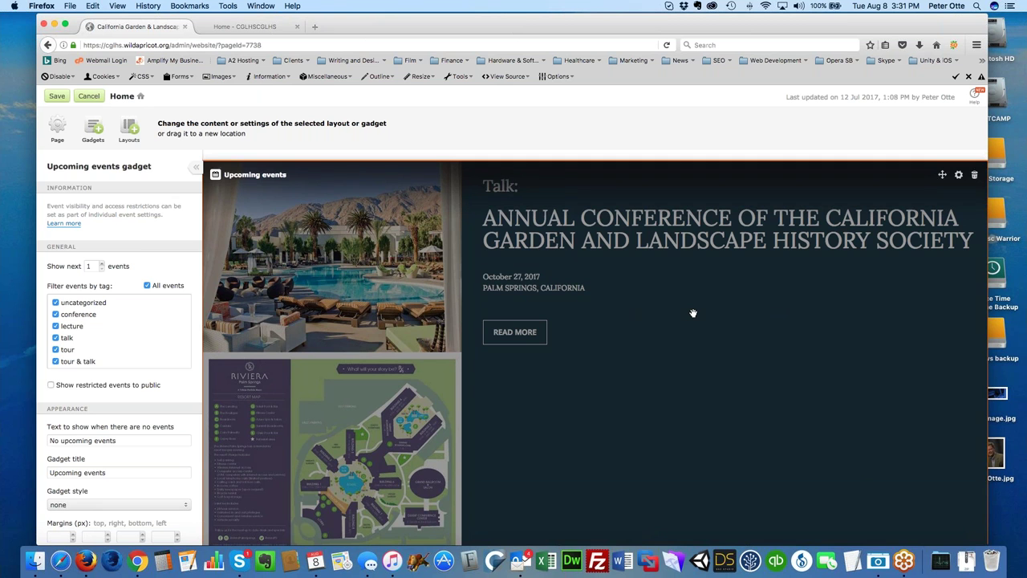
scroll(122, 356, "down", 2)
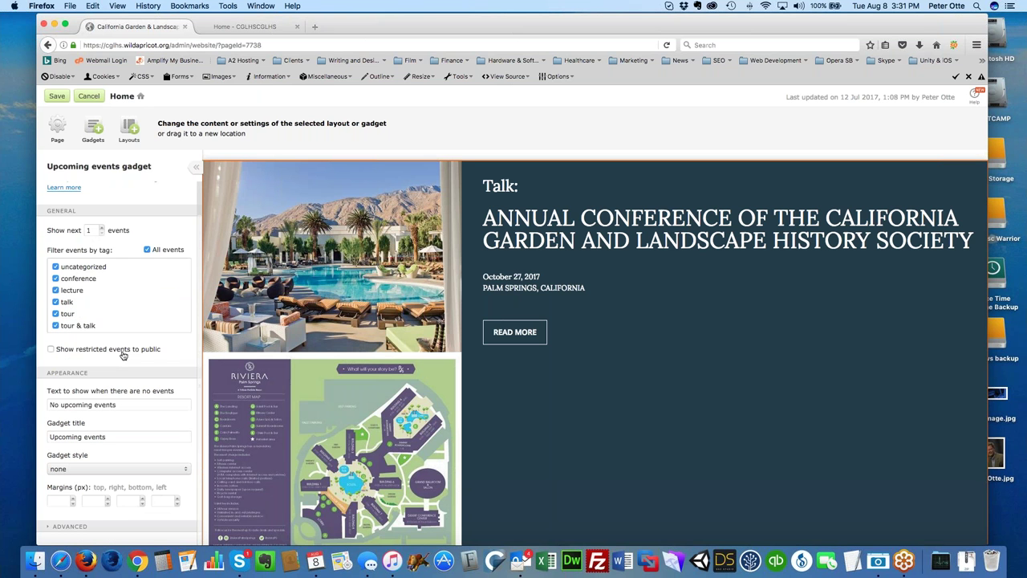
scroll(122, 356, "up", 2)
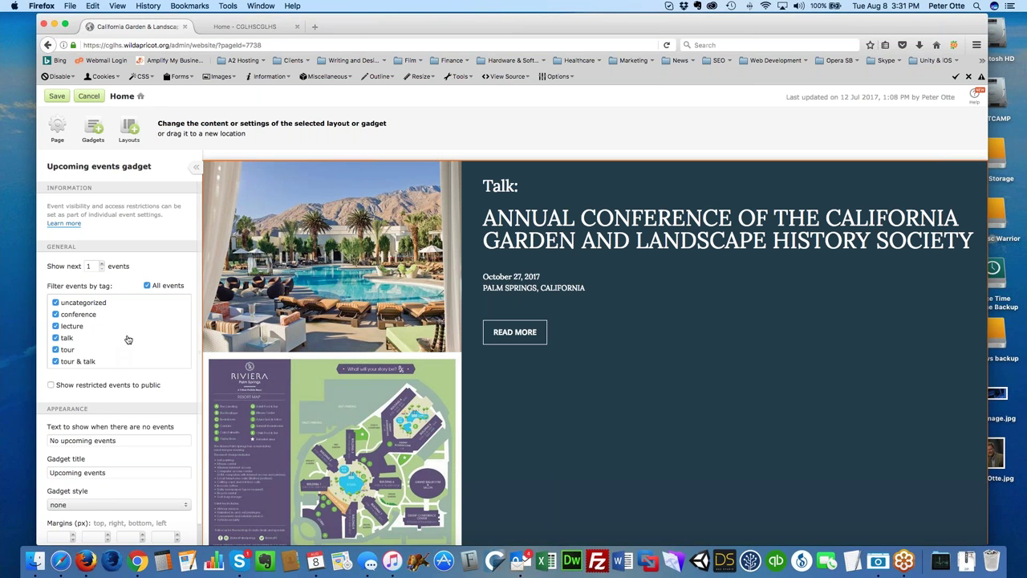
scroll(125, 342, "down", 2)
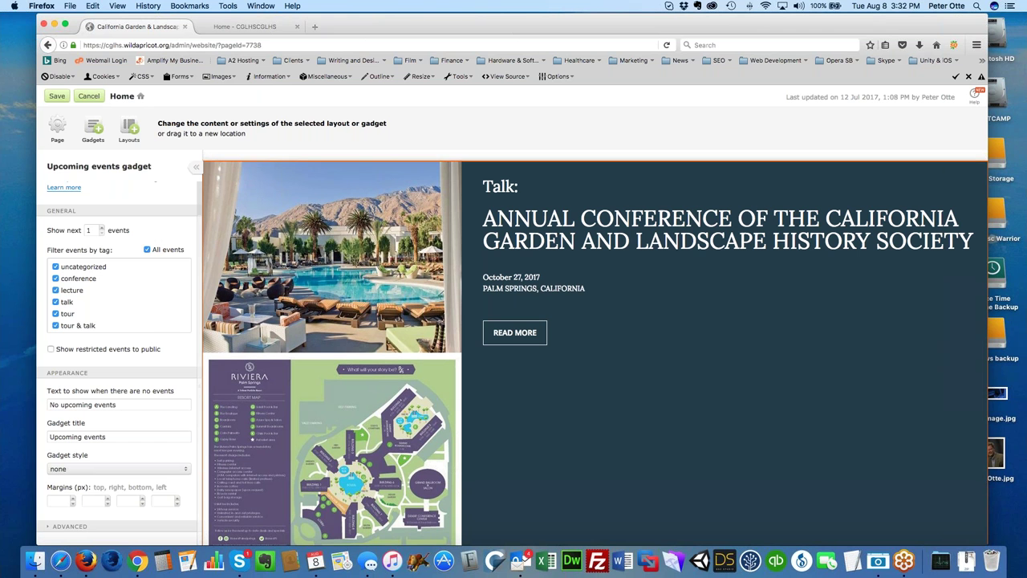
Exclude the lecture tag from the Upcoming events filter, include it again, and leave page editing without saving
left_click(55, 290)
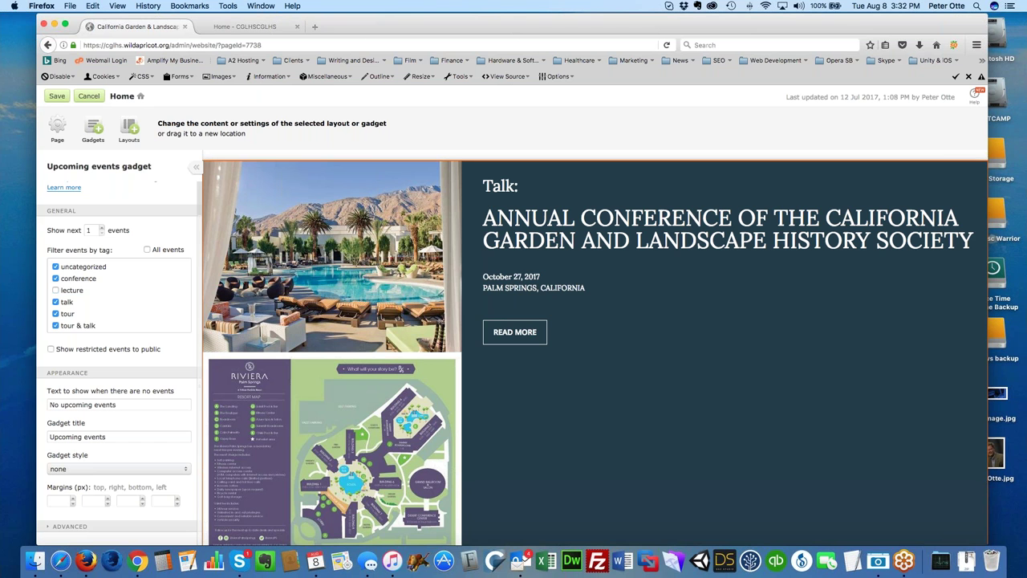
left_click(56, 289)
left_click(88, 96)
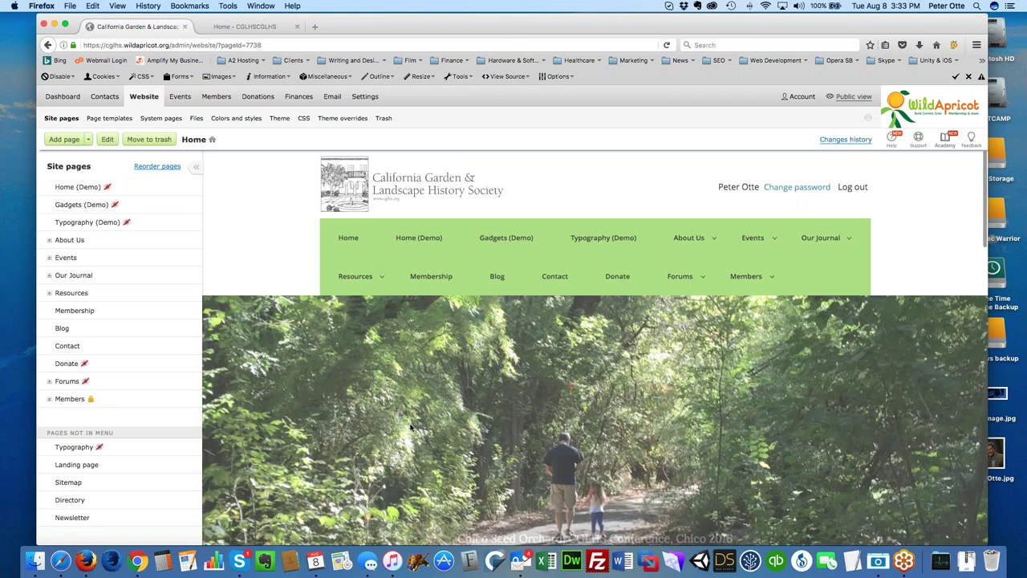
Look over the Home page down to its footer and open the Home template among the page templates
scroll(411, 427, "down", 10)
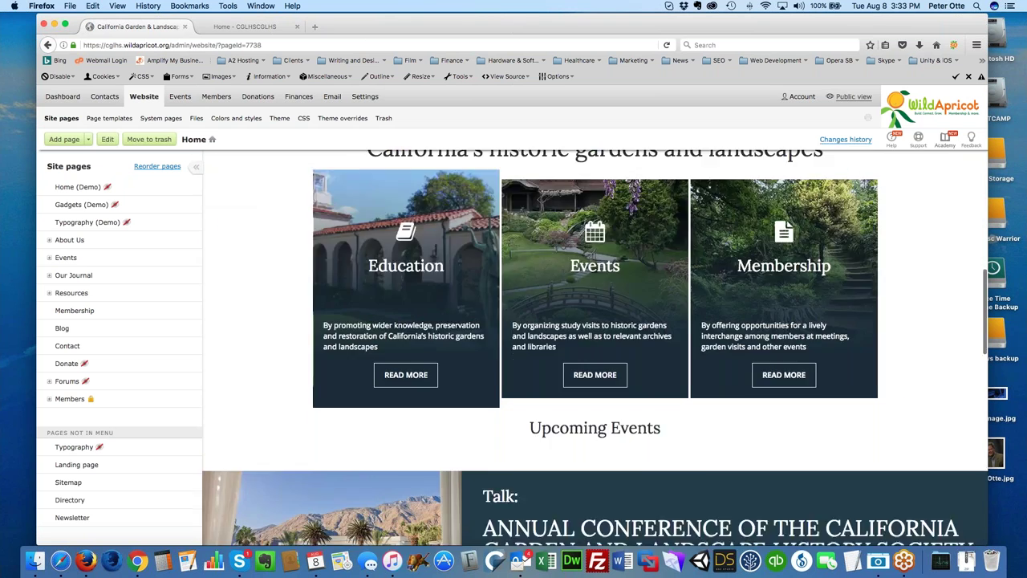
scroll(595, 348, "down", 8)
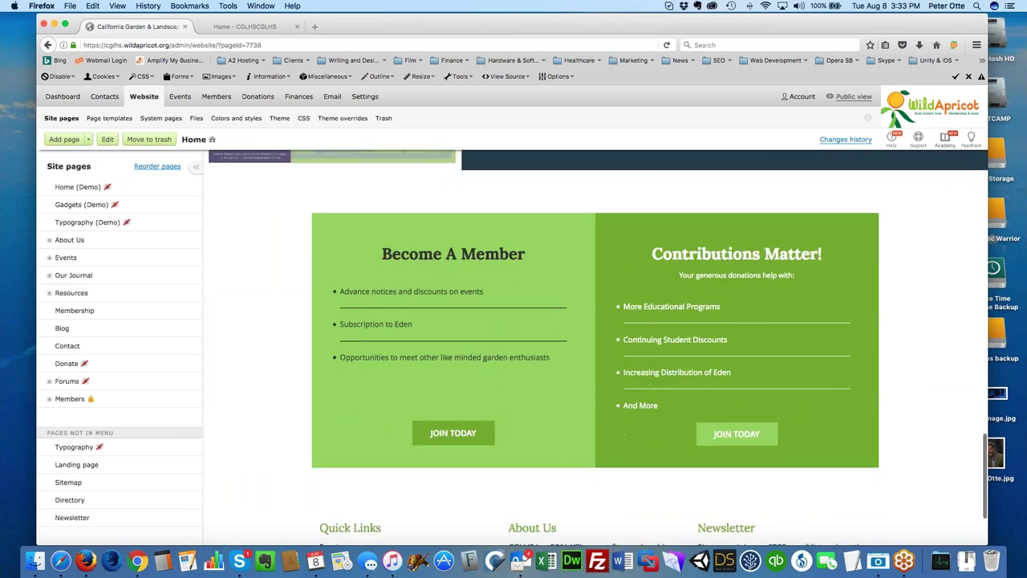
scroll(596, 347, "down", 3)
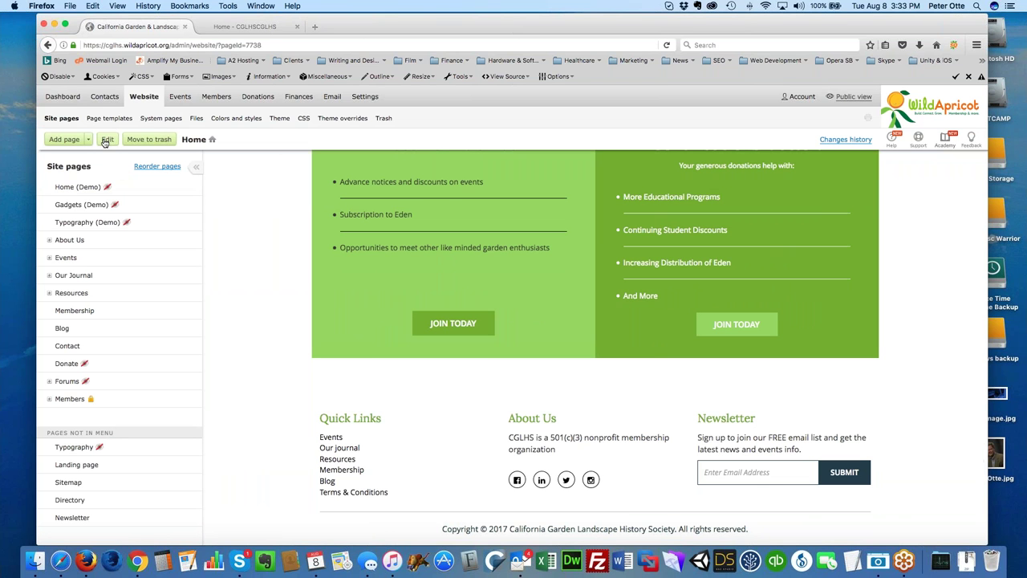
scroll(465, 498, "down", 1)
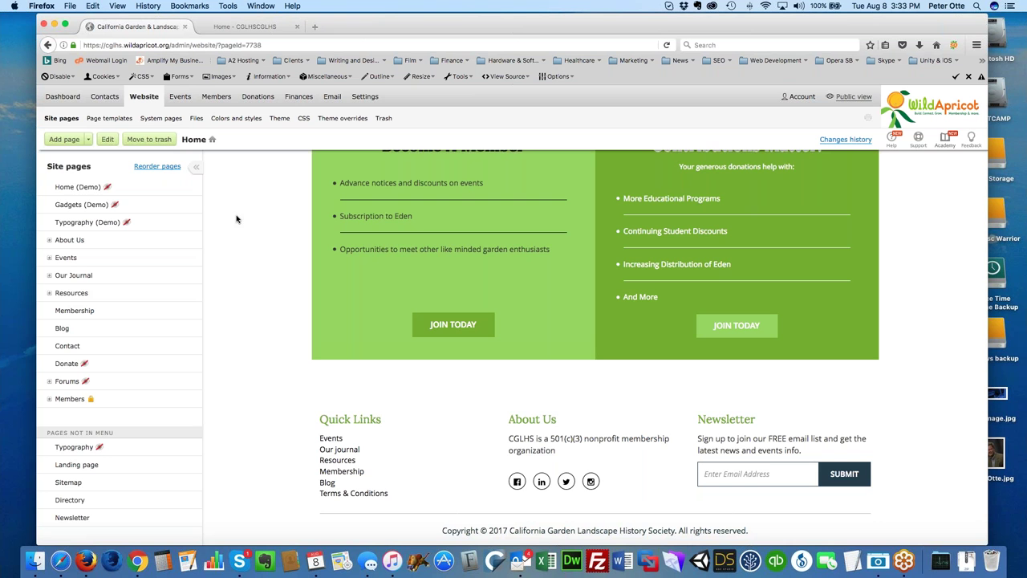
left_click(109, 119)
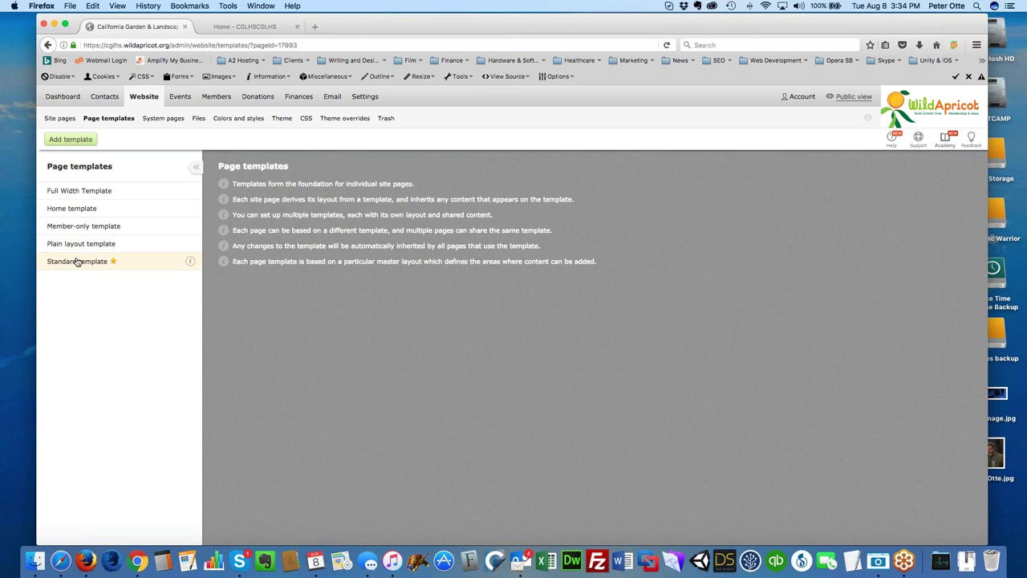
left_click(66, 210)
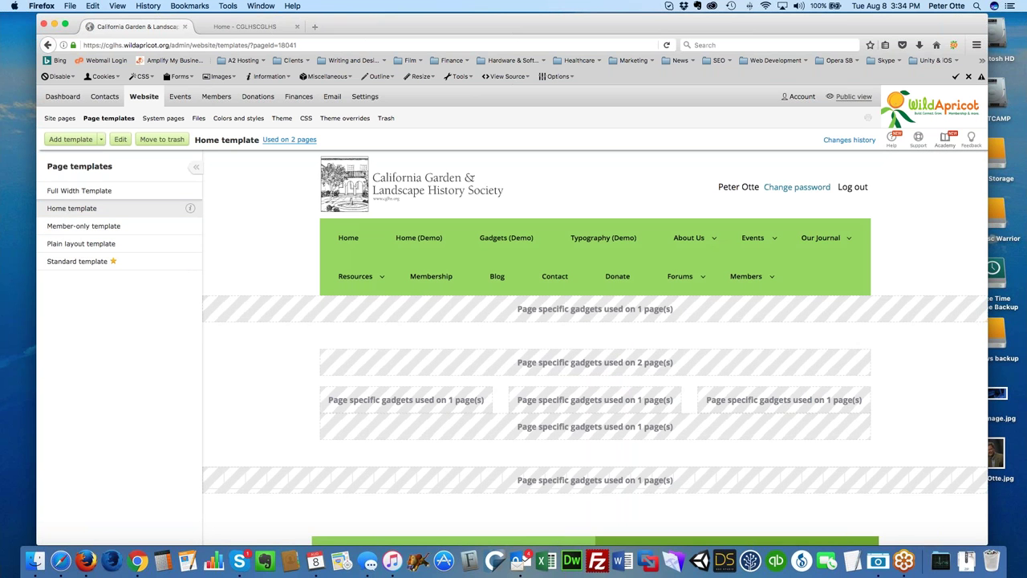
Open the Home template for editing and examine its page-specific placeholders, membership and contribution blocks, and footer gadgets
left_click(191, 243)
scroll(259, 343, "down", 2)
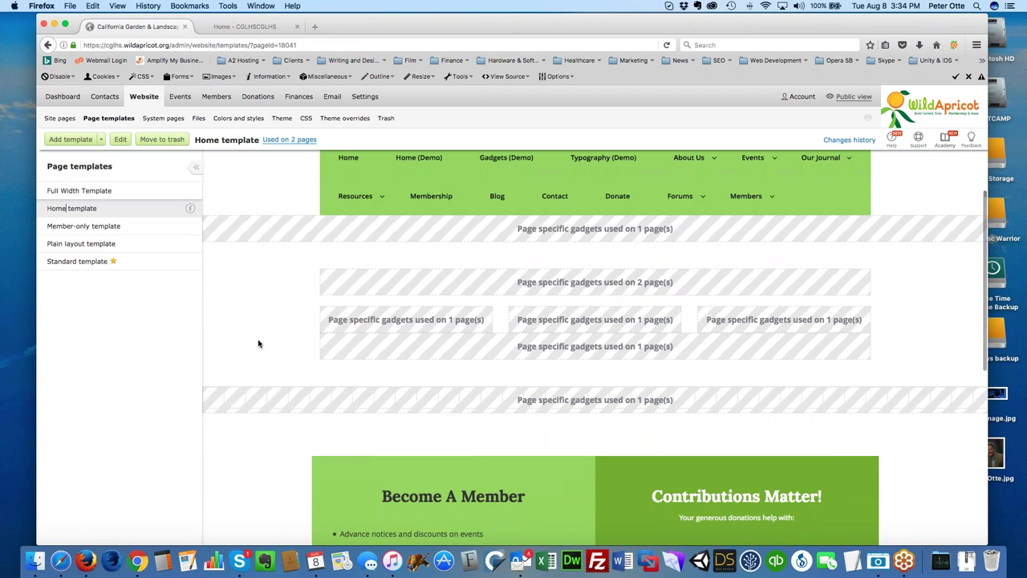
scroll(258, 343, "up", 2)
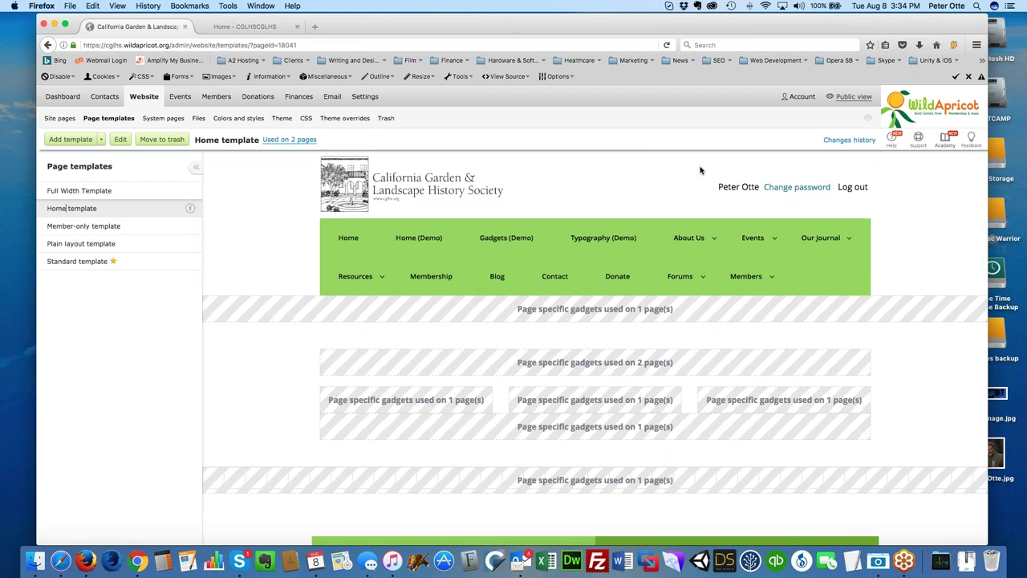
left_click(120, 141)
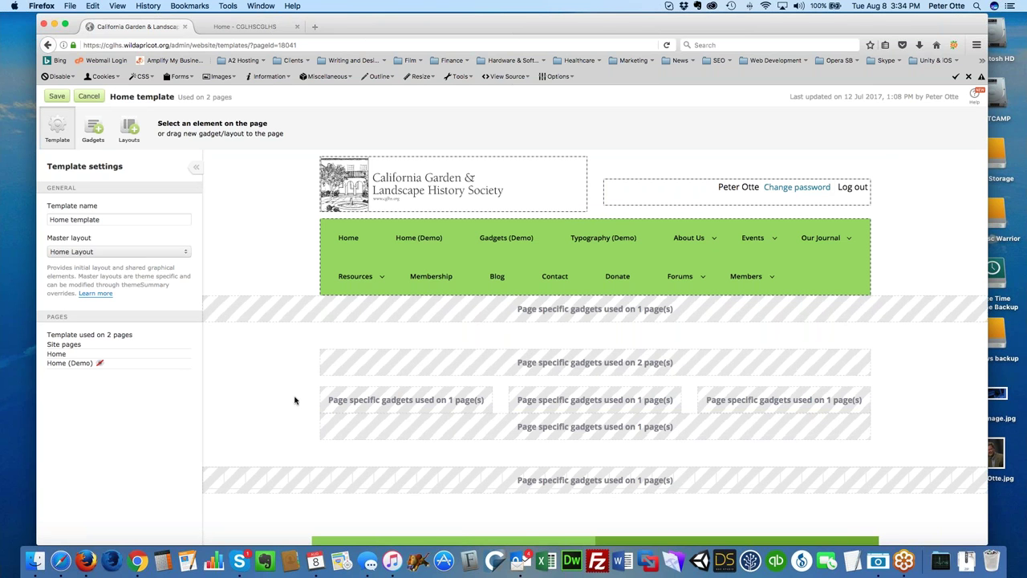
scroll(291, 408, "down", 2)
scroll(290, 408, "down", 1)
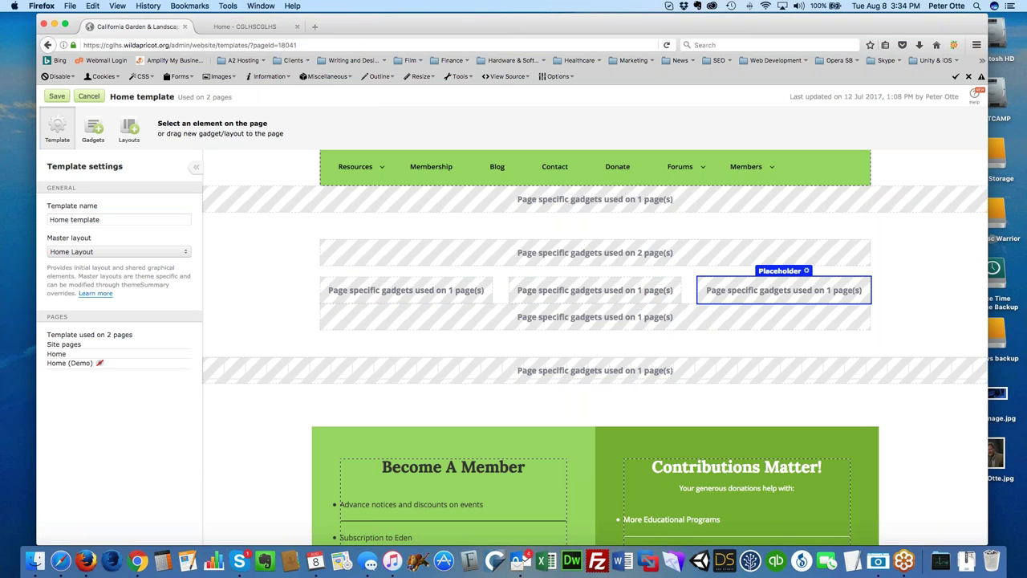
scroll(605, 339, "down", 3)
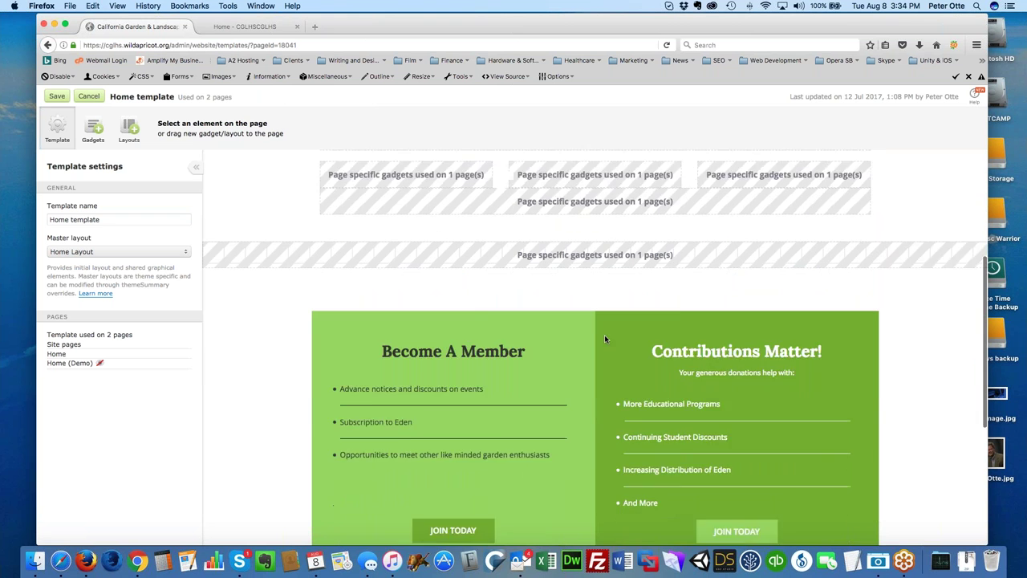
scroll(605, 335, "down", 2)
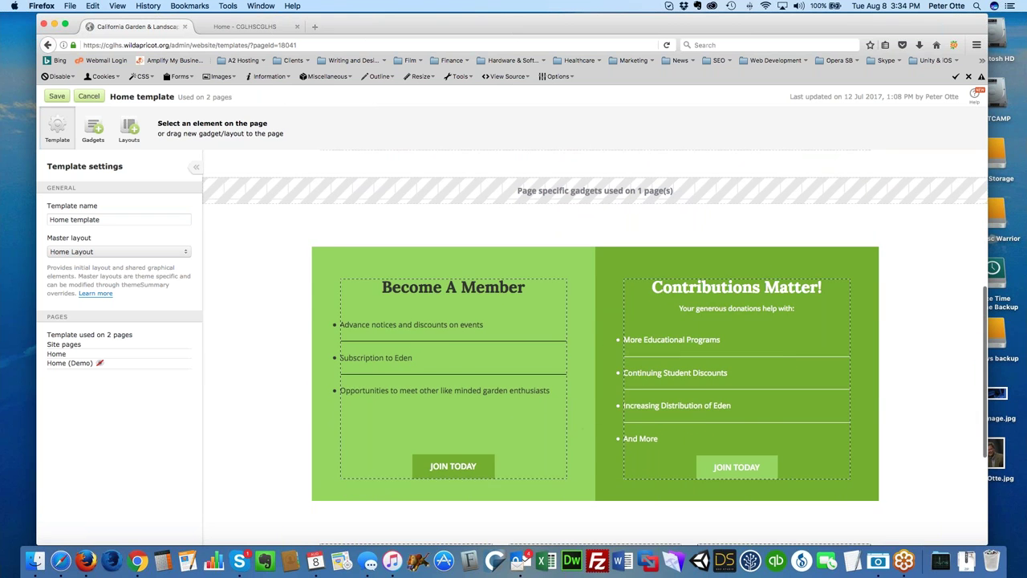
scroll(642, 426, "down", 3)
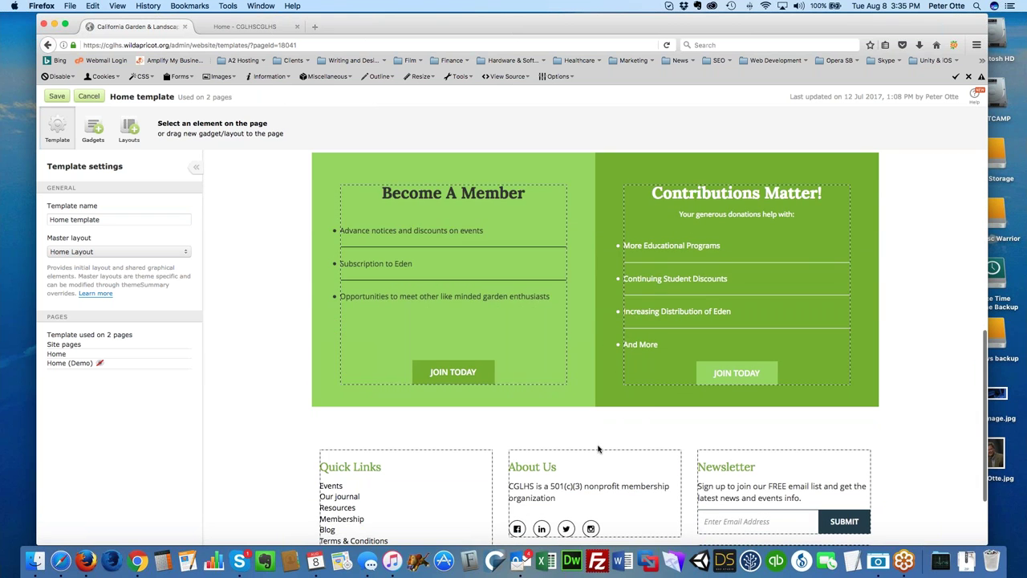
scroll(223, 191, "up", 10)
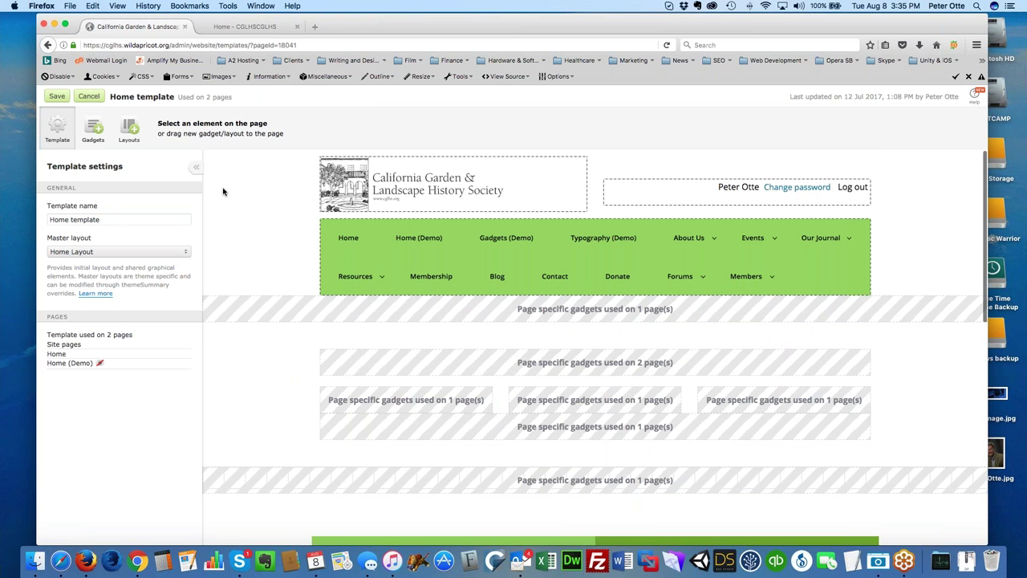
Look over the gadgets and layouts that can be added to the Home template, and leave template editing without saving
left_click(91, 129)
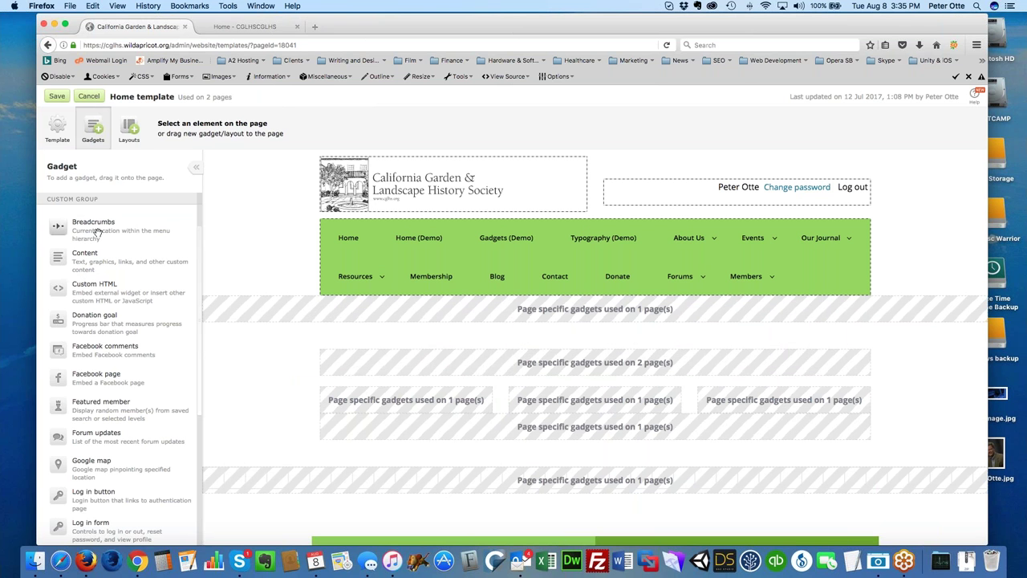
left_click_drag(97, 232, 591, 385)
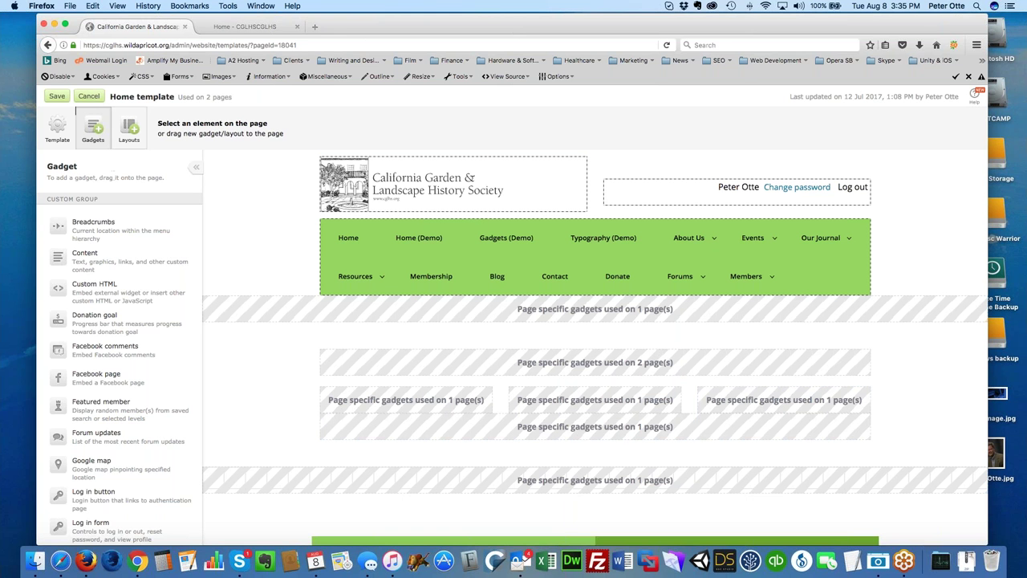
left_click(126, 126)
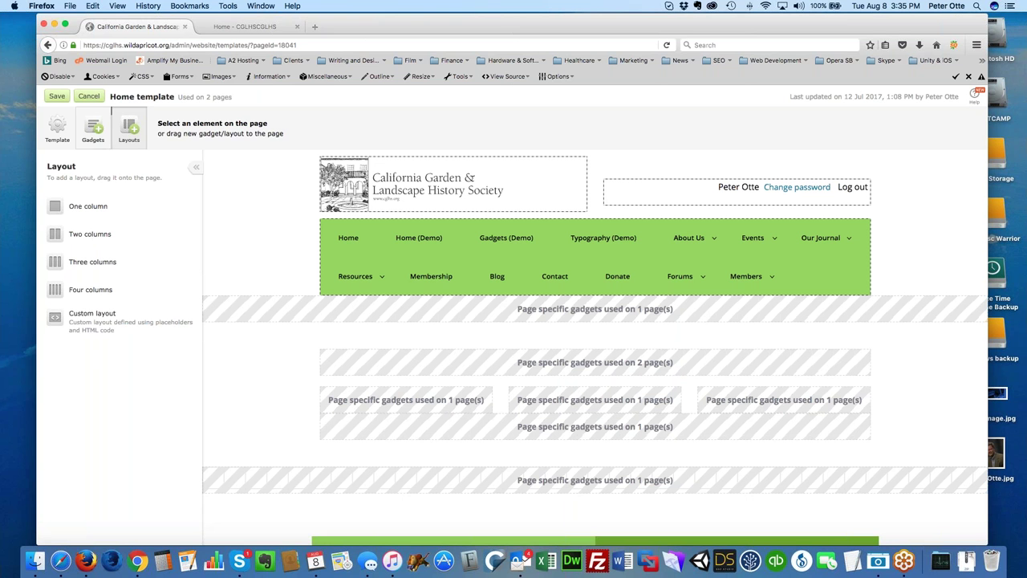
left_click(88, 96)
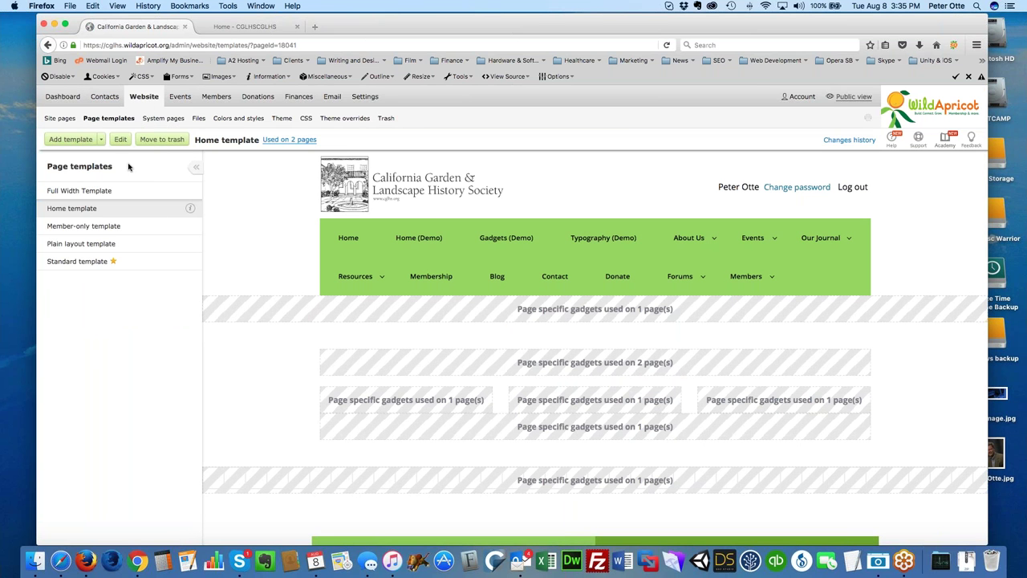
Open the website's system pages and look through the list of available pages
left_click(163, 118)
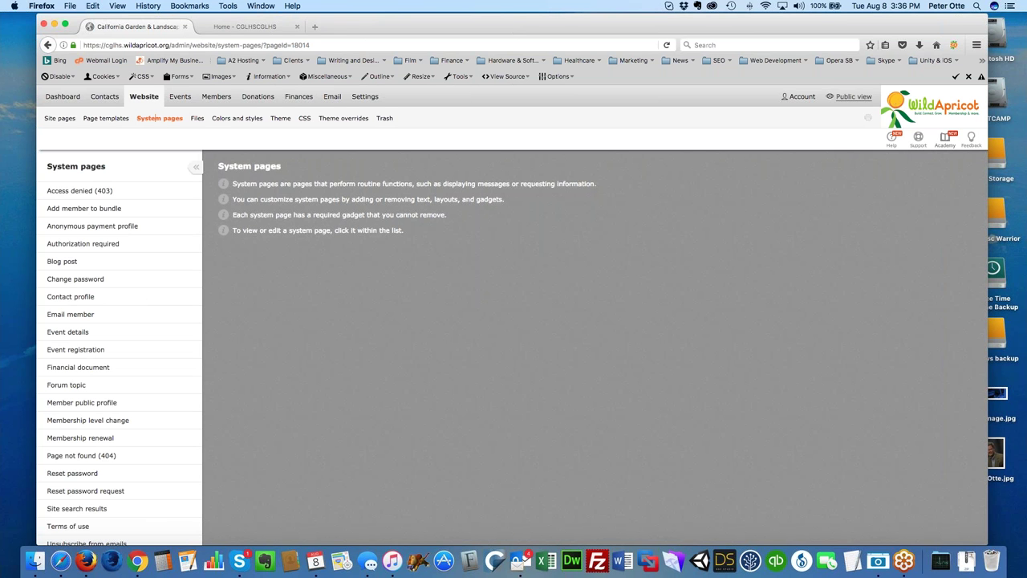
scroll(159, 270, "down", 1)
scroll(159, 269, "up", 1)
scroll(159, 270, "down", 1)
scroll(158, 270, "up", 1)
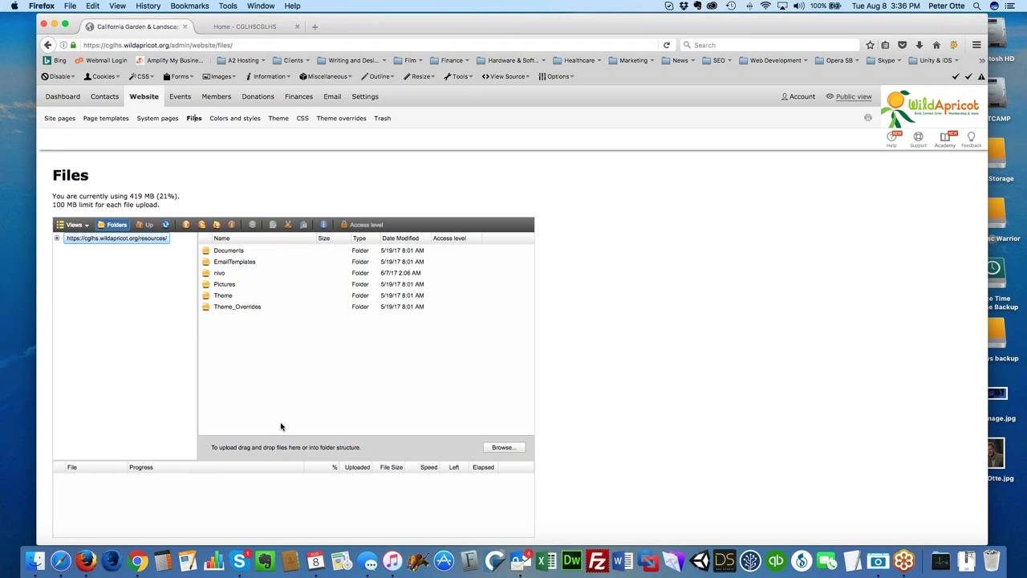
Open the Pictures folder in the website files and view the image Berkeley-Enviro-300x277.jpg
left_click(207, 285)
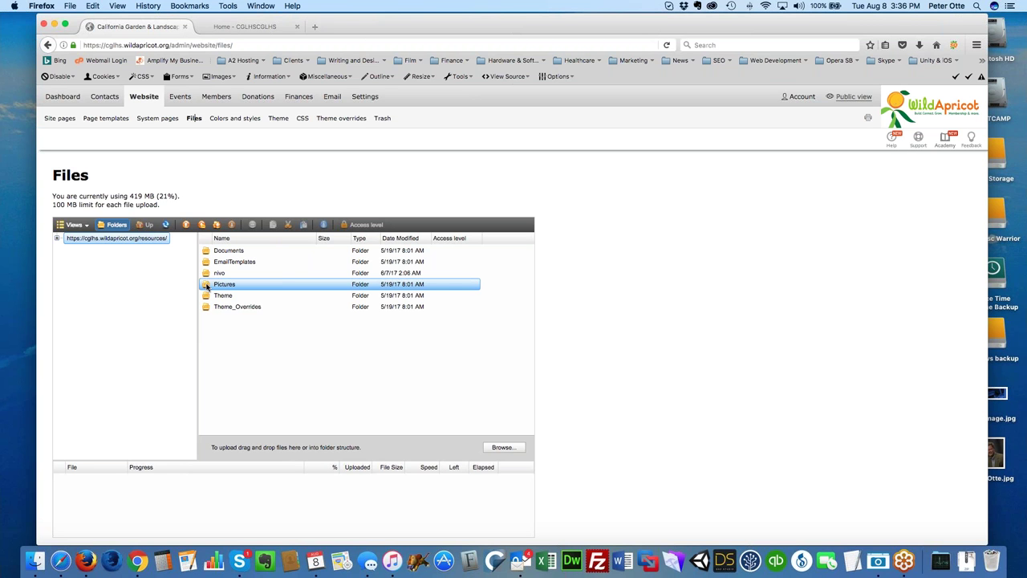
left_click(207, 287)
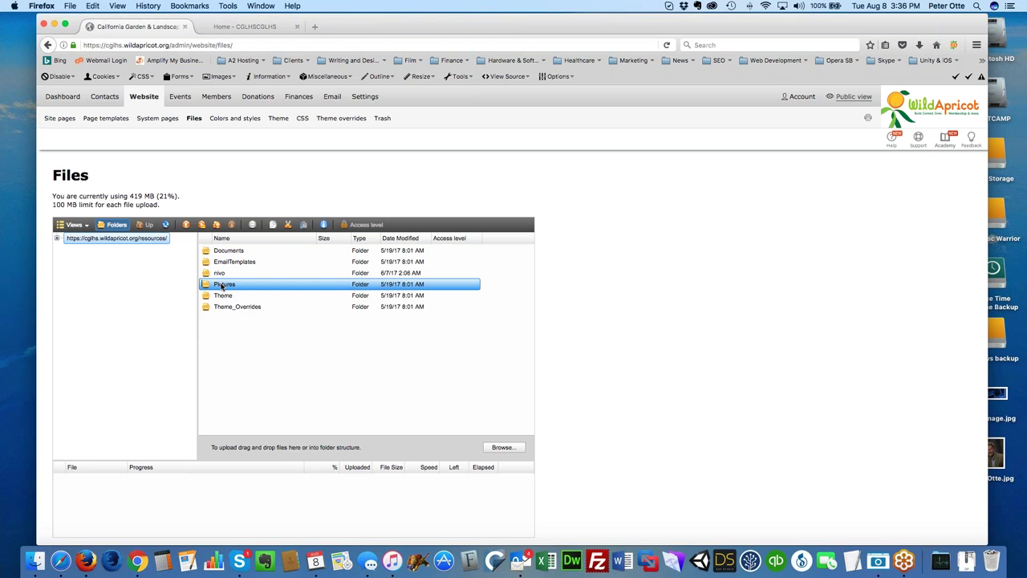
left_click(238, 295, "shift")
left_click(206, 287)
double_click(207, 287)
double_click(206, 286)
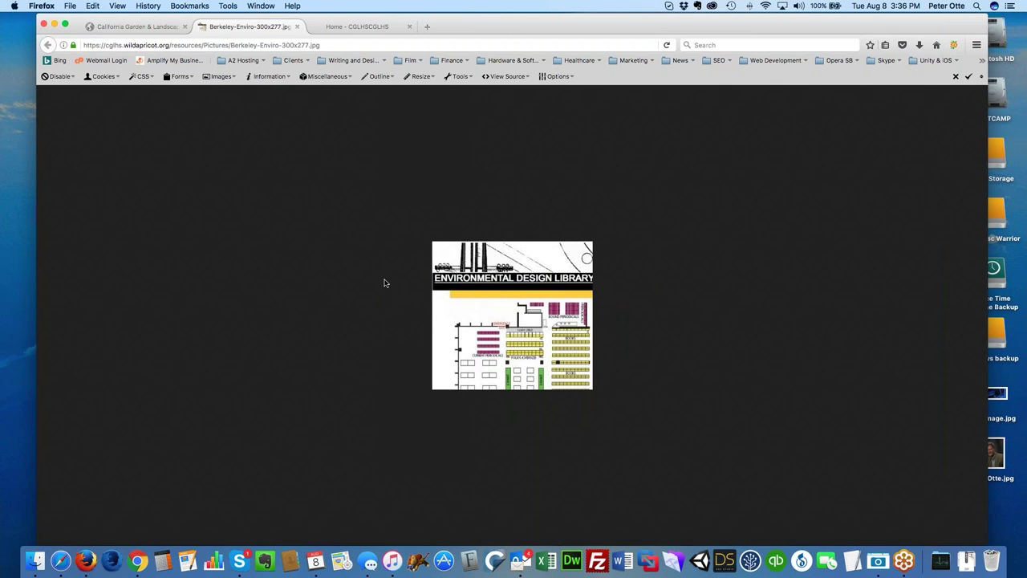
Return to the website files, browse the images in the Pictures folder, and look inside its slider subfolder
left_click(131, 28)
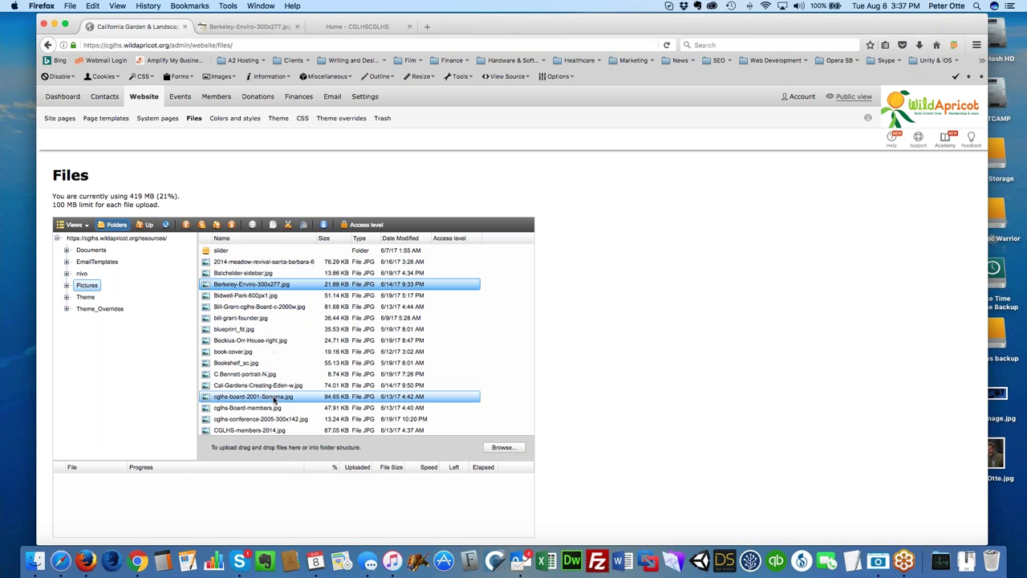
scroll(262, 402, "down", 1)
scroll(261, 401, "down", 5)
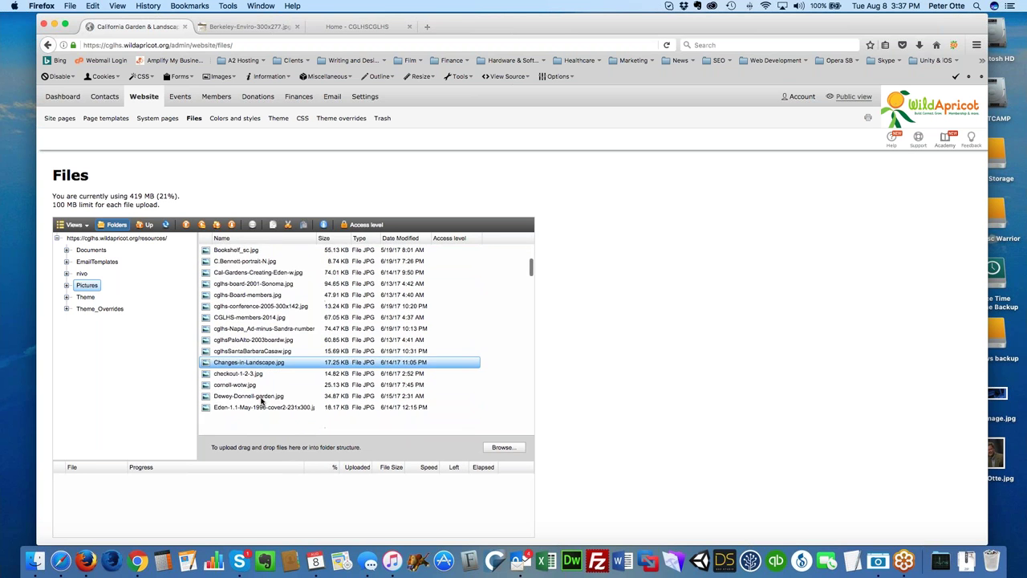
scroll(261, 397, "down", 2)
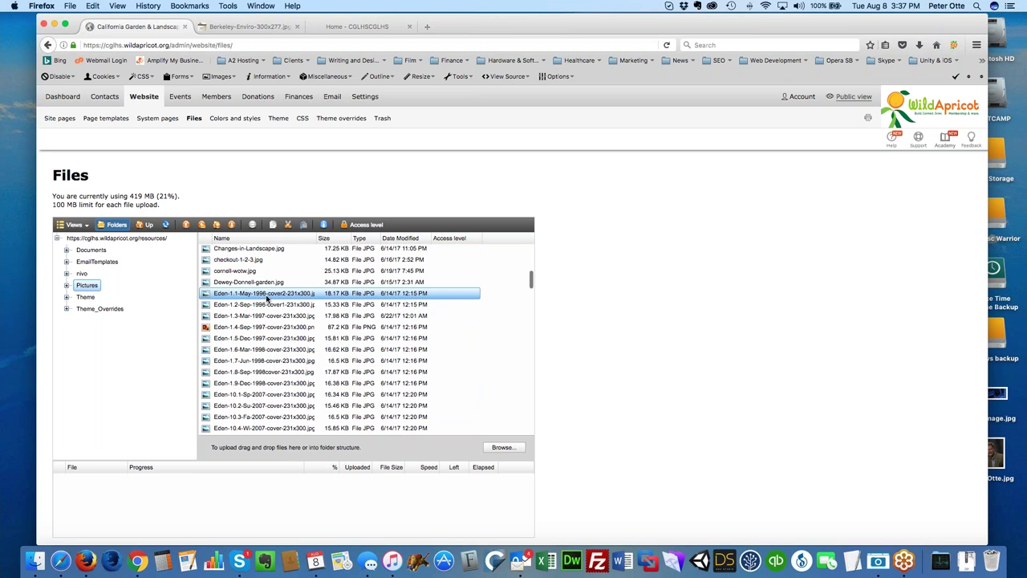
scroll(266, 301, "up", 4)
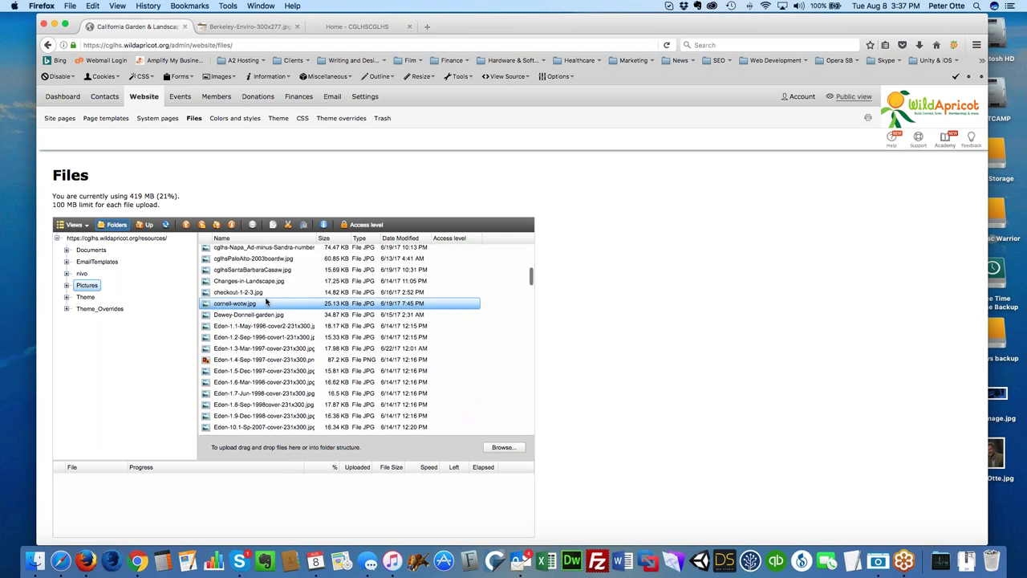
scroll(266, 301, "down", 6)
scroll(267, 301, "down", 7)
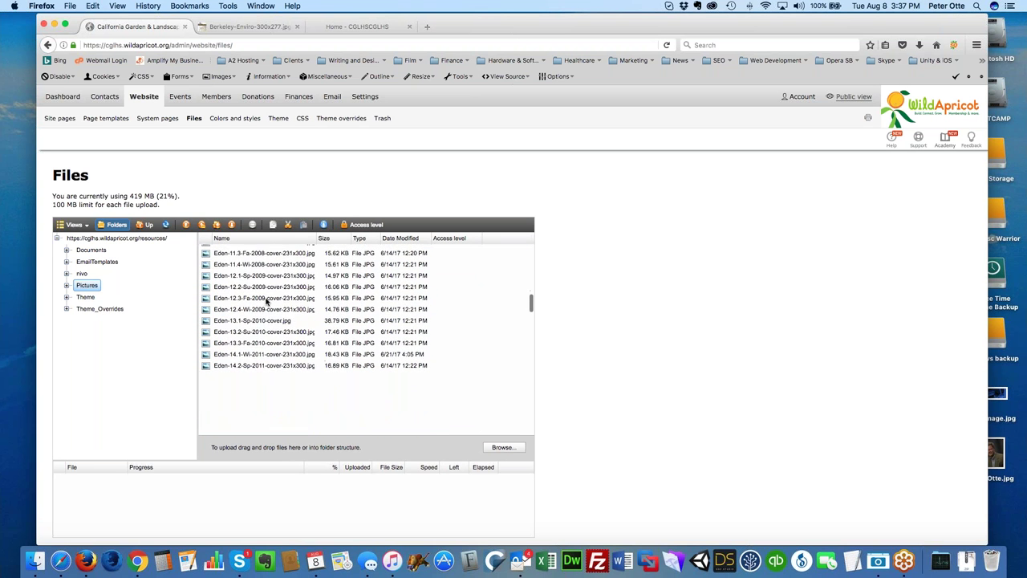
scroll(266, 300, "down", 10)
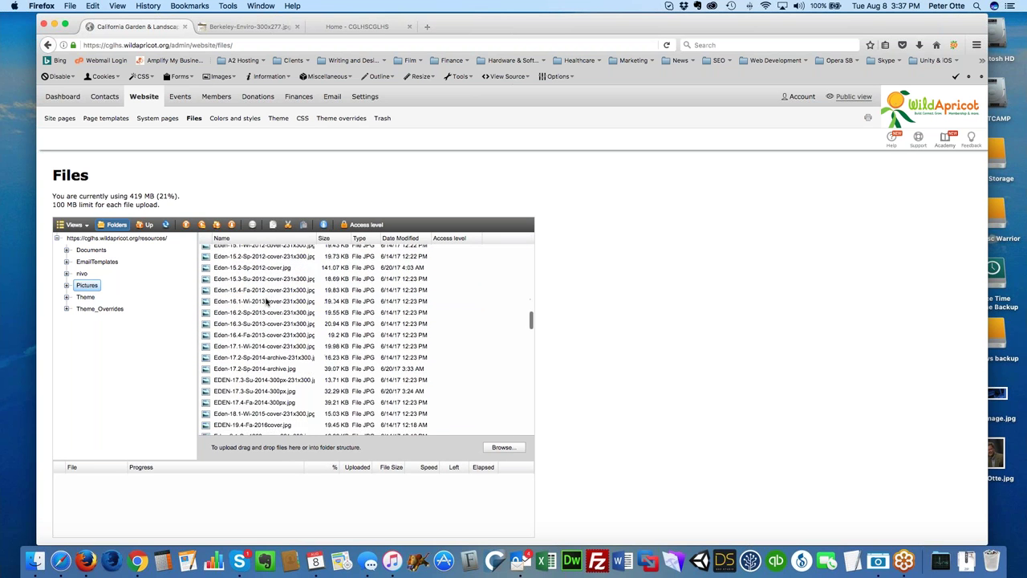
scroll(266, 301, "down", 5)
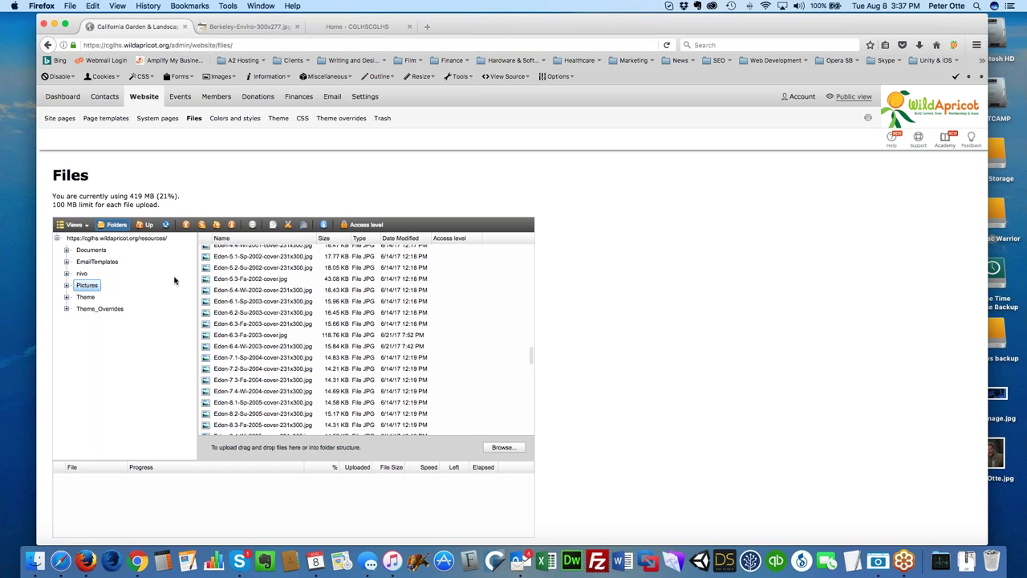
scroll(246, 313, "up", 4)
scroll(246, 313, "up", 15)
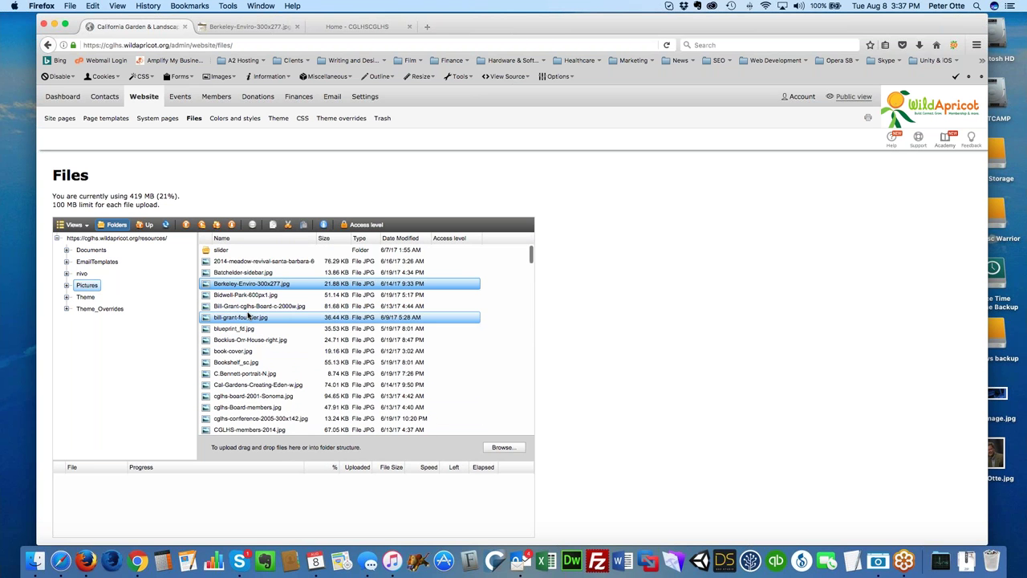
double_click(206, 251)
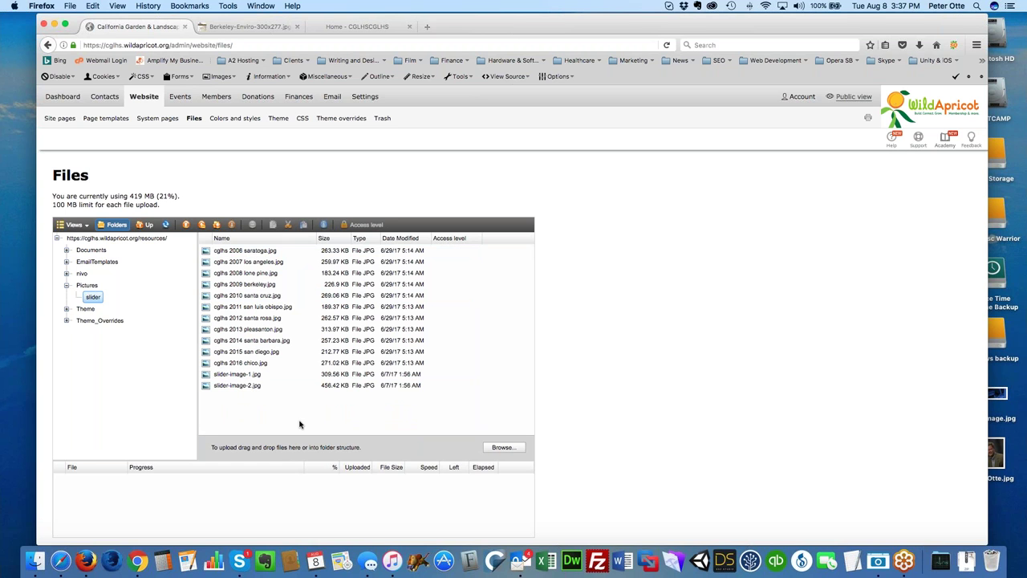
left_click(262, 252)
Browse the Eden PDF issues in the Documents folder and go back to the slider subfolder of Pictures
left_click(90, 250)
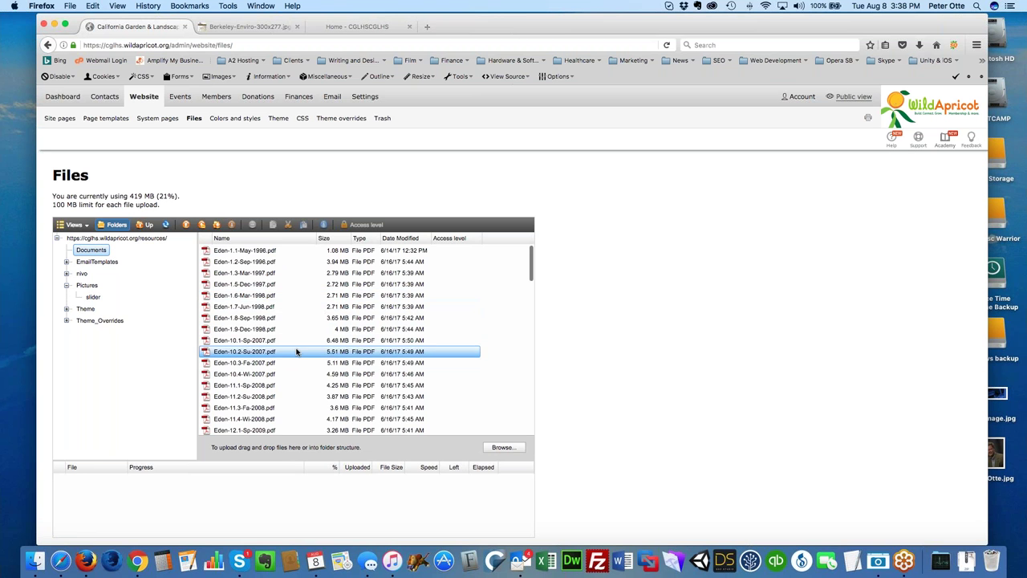
scroll(296, 352, "down", 3)
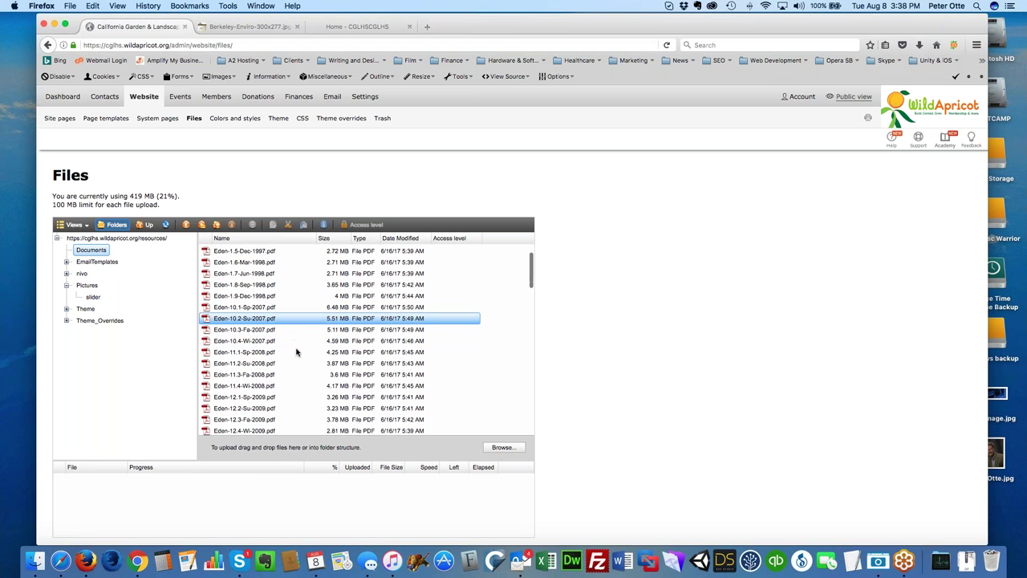
scroll(296, 352, "down", 10)
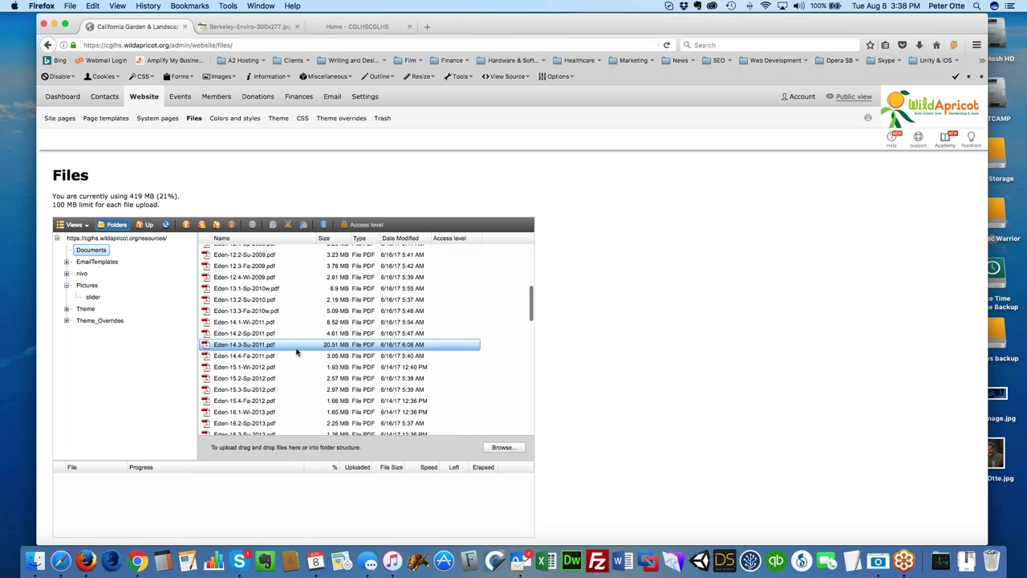
scroll(296, 351, "down", 15)
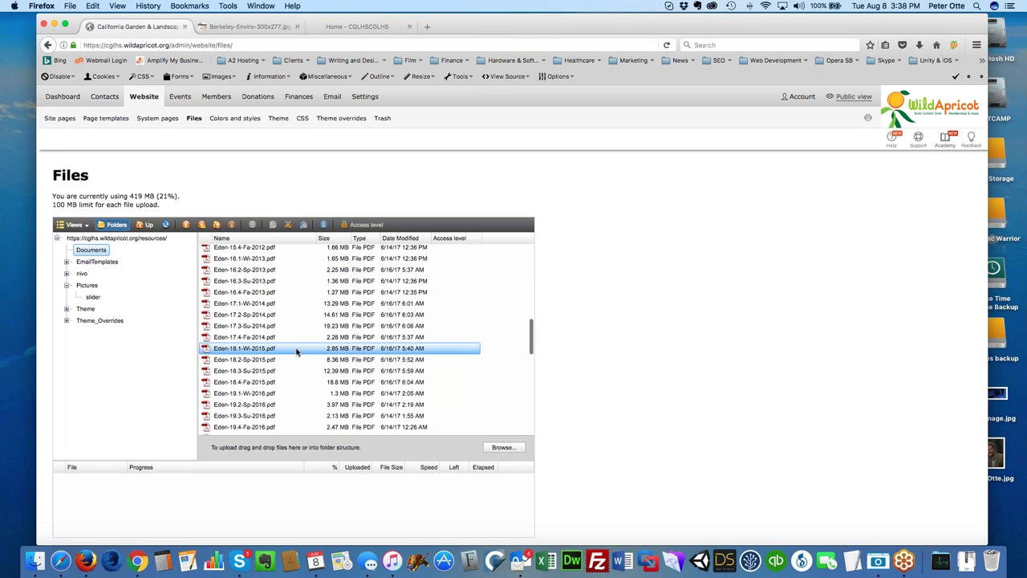
scroll(296, 352, "down", 10)
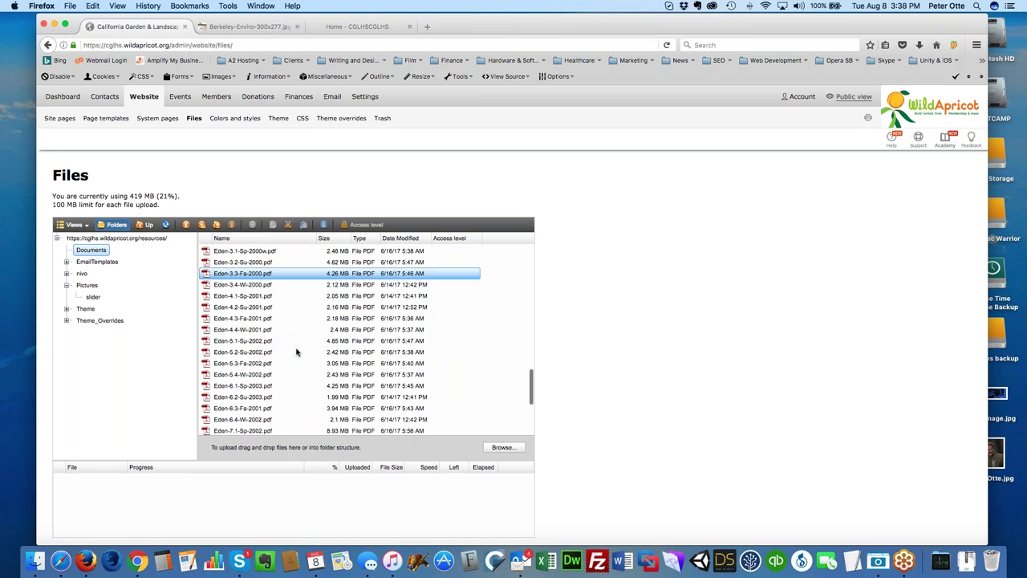
scroll(296, 351, "down", 2)
scroll(296, 352, "up", 20)
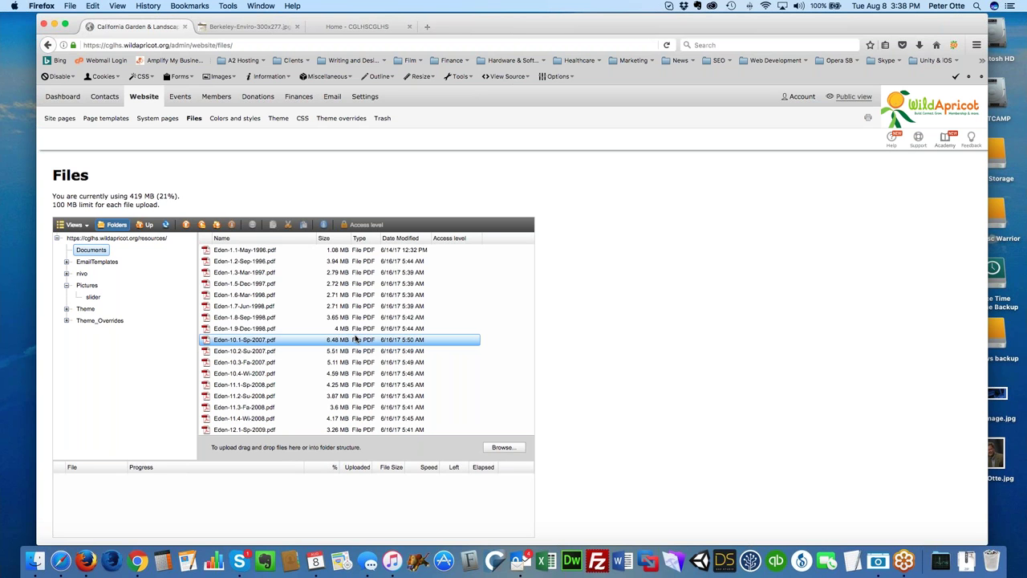
left_click(264, 309)
left_click(241, 251)
left_click(245, 308)
left_click(86, 286)
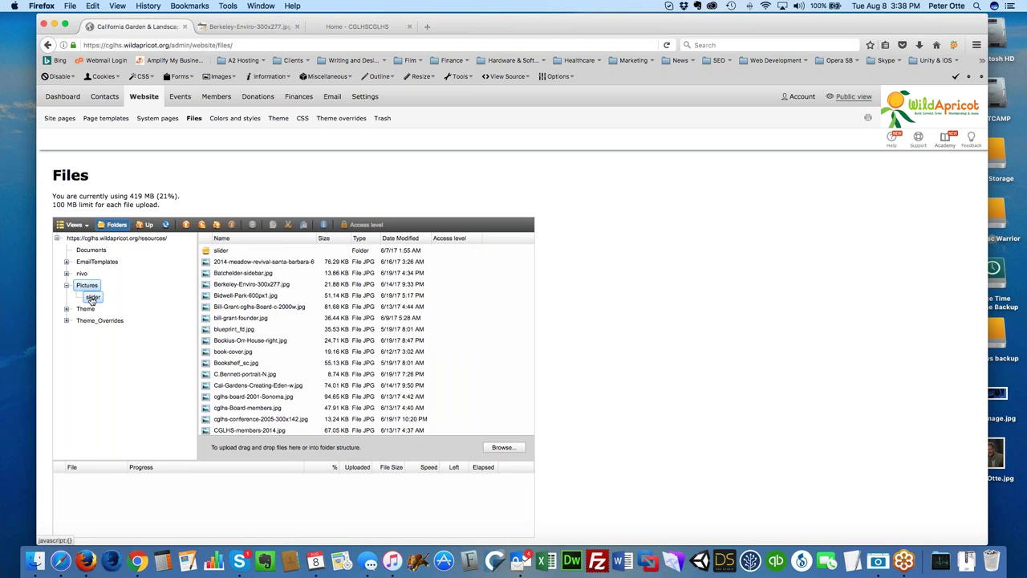
left_click(92, 298)
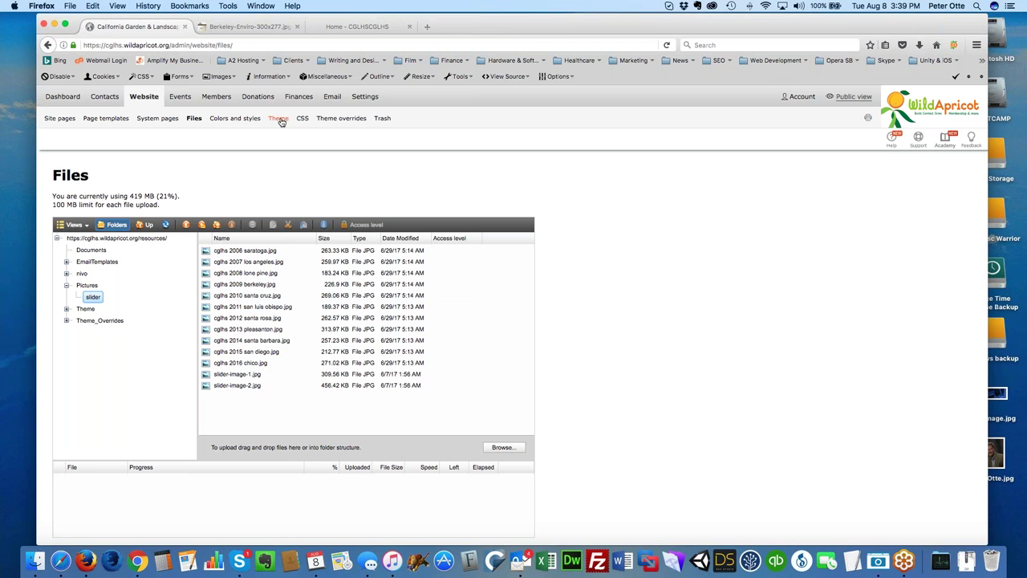
Look over the website's colors and styles, theme selection, CSS customization and theme overrides pages
left_click(235, 118)
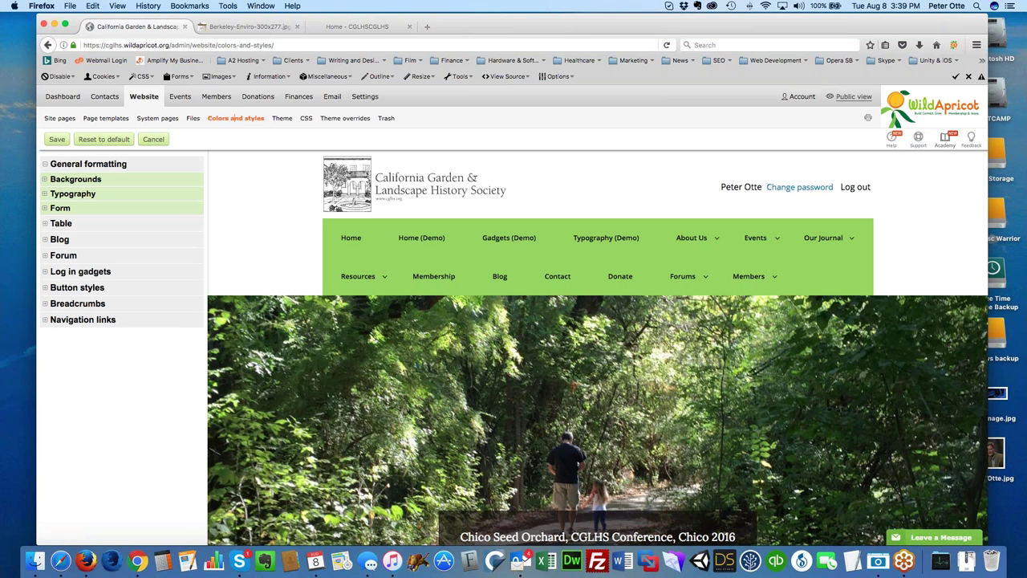
left_click(278, 122)
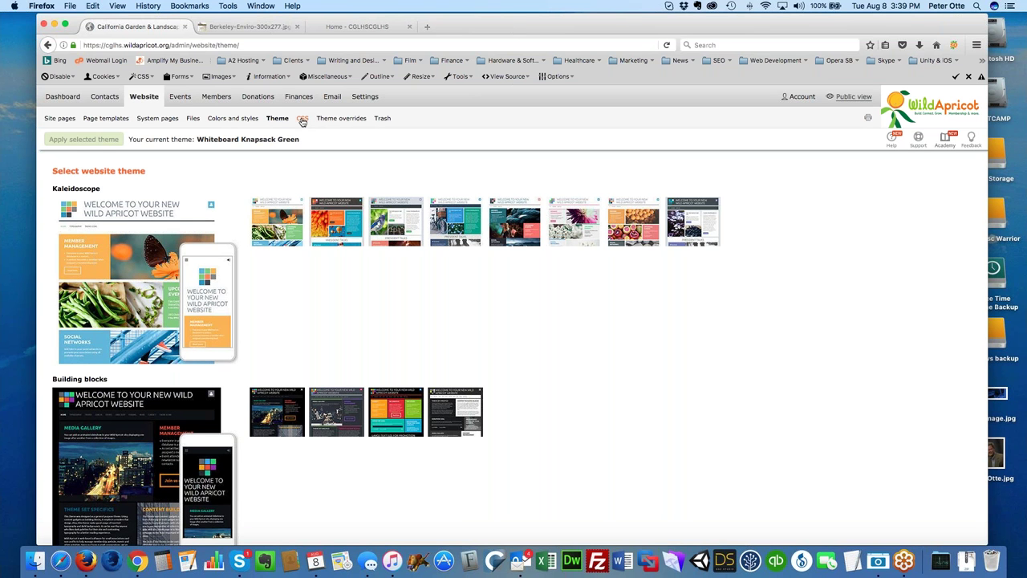
left_click(302, 118)
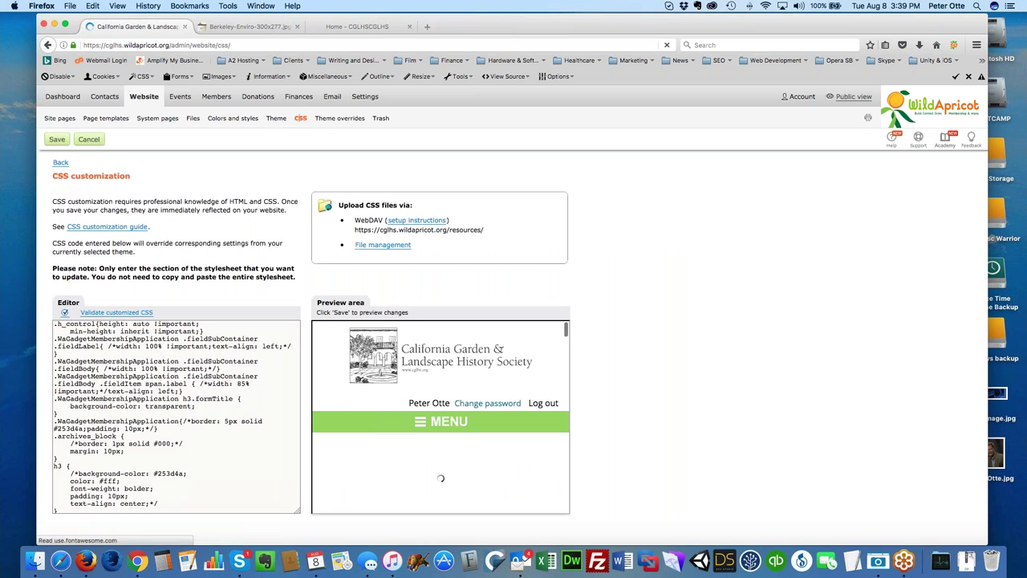
left_click(330, 122)
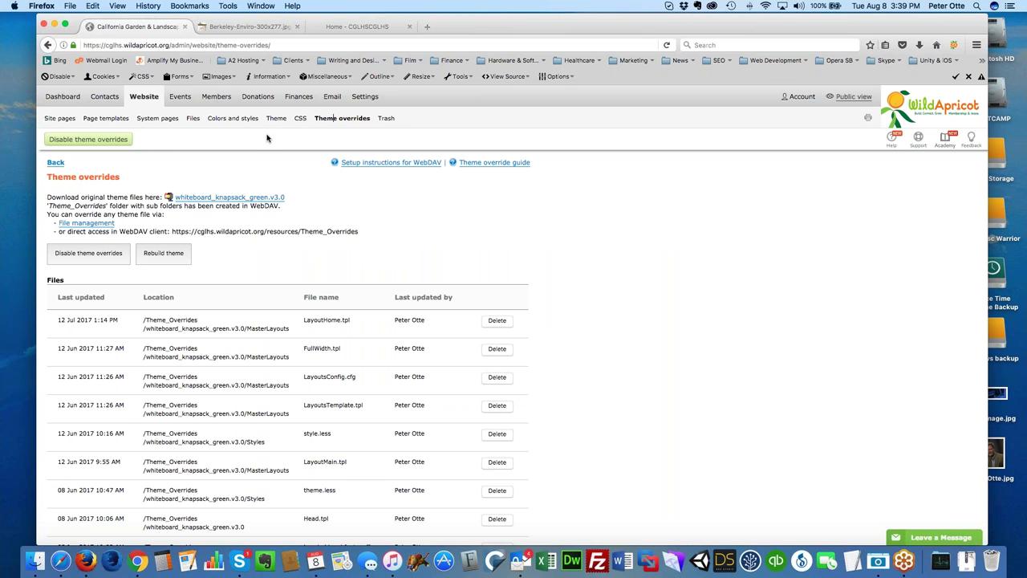
Look through the event list and open the details of the Annual Conference of the California Garden and Landscape History Society
mouse_move(184, 97)
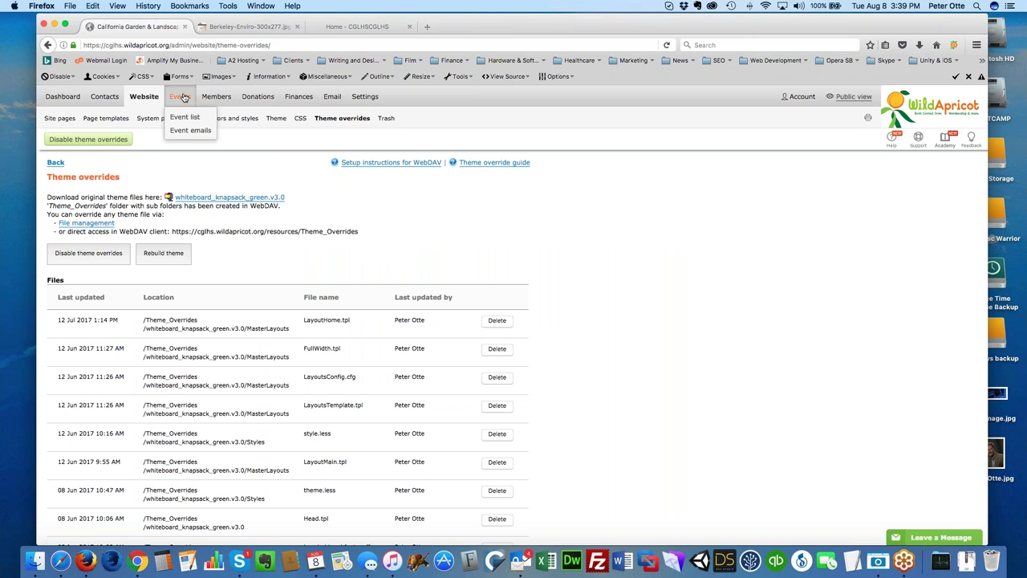
left_click(184, 97)
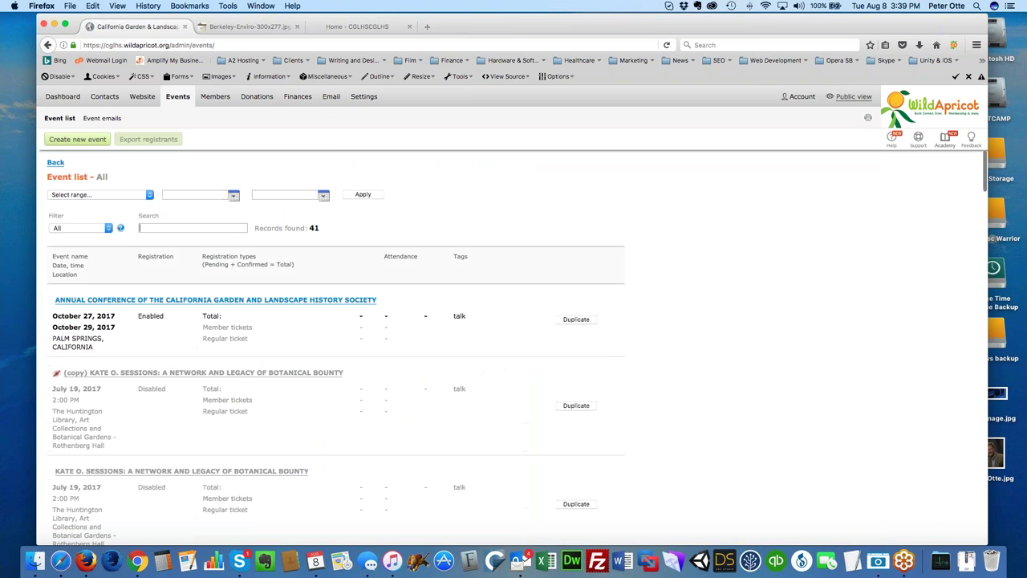
scroll(669, 272, "down", 1)
scroll(669, 271, "down", 1)
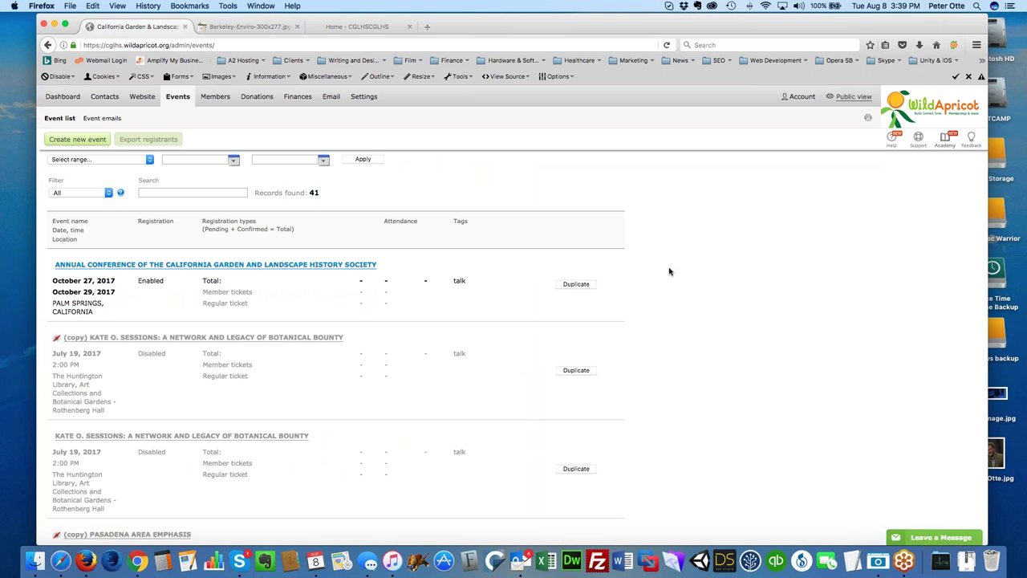
scroll(669, 272, "down", 4)
scroll(669, 272, "up", 2)
scroll(669, 271, "up", 3)
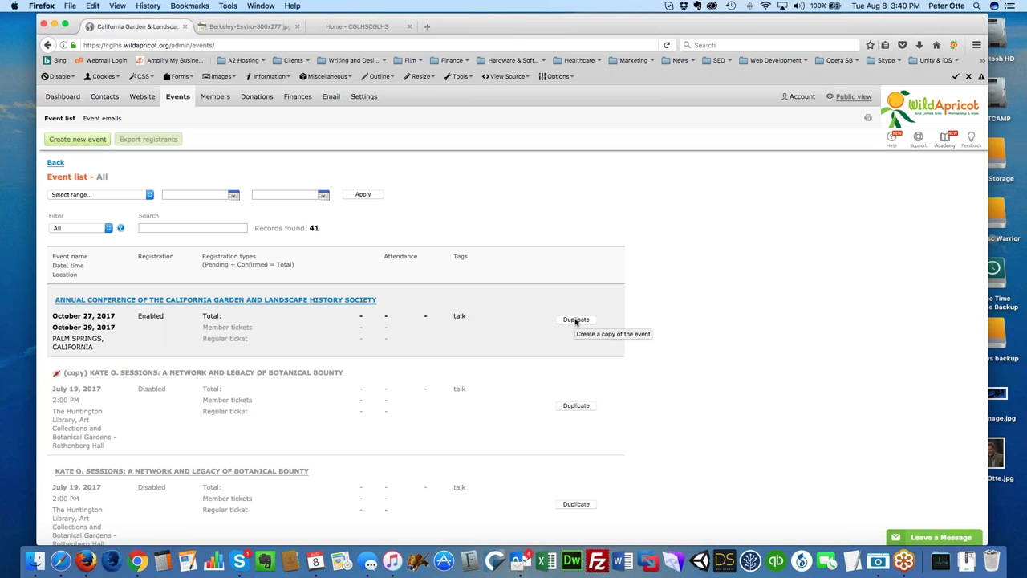
left_click(343, 300)
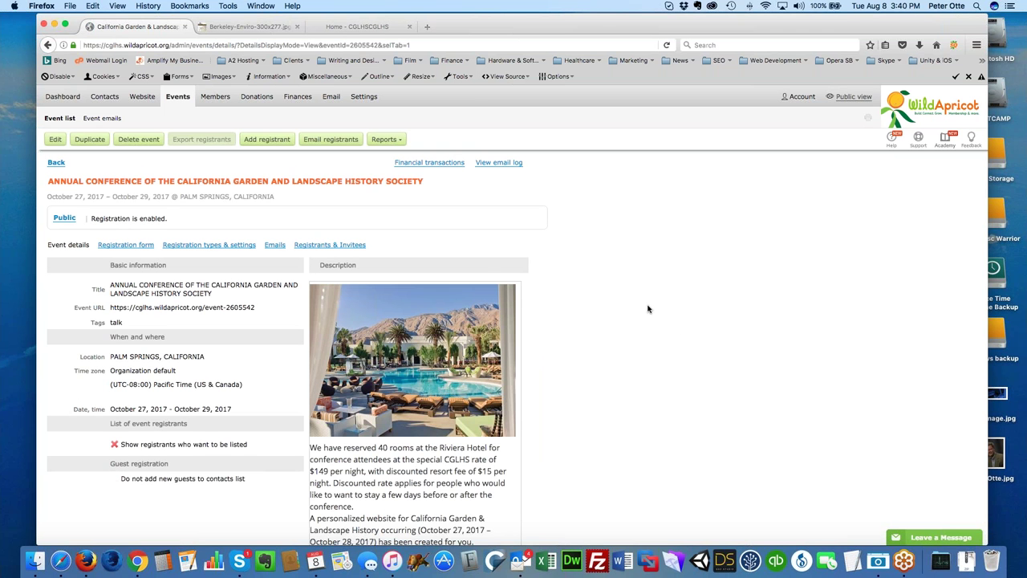
Open the Annual Conference event for editing and review its title, tags, location, dates, registrant list and guest registration options
scroll(649, 308, "down", 1)
scroll(648, 309, "up", 1)
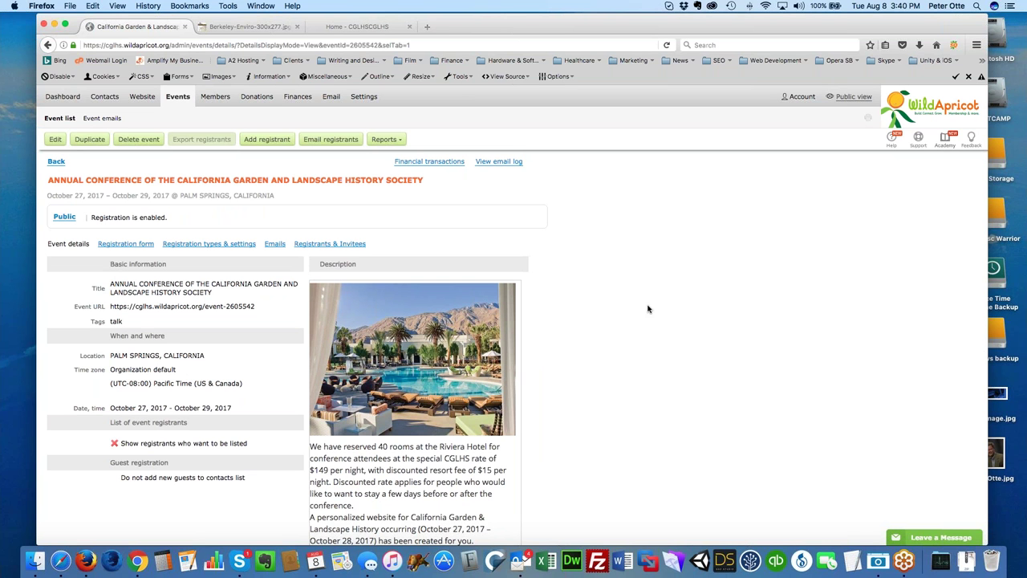
left_click(53, 140)
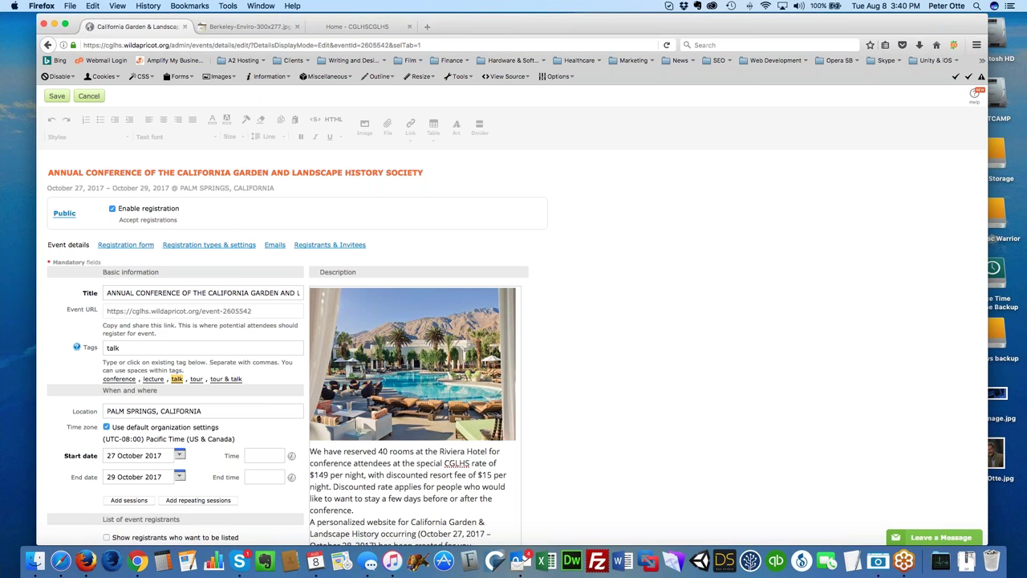
left_click_drag(105, 293, 156, 293)
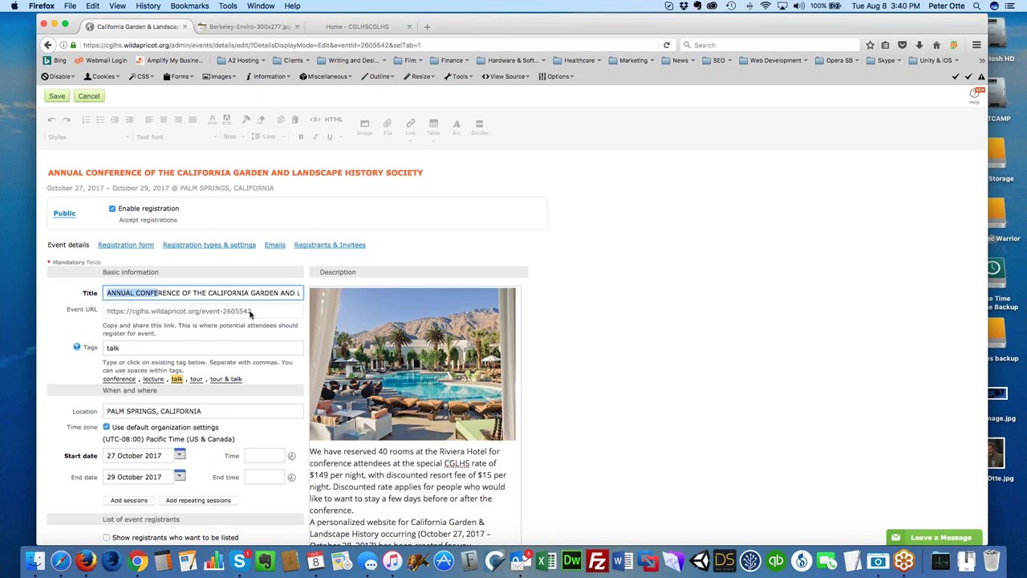
scroll(252, 315, "down", 2)
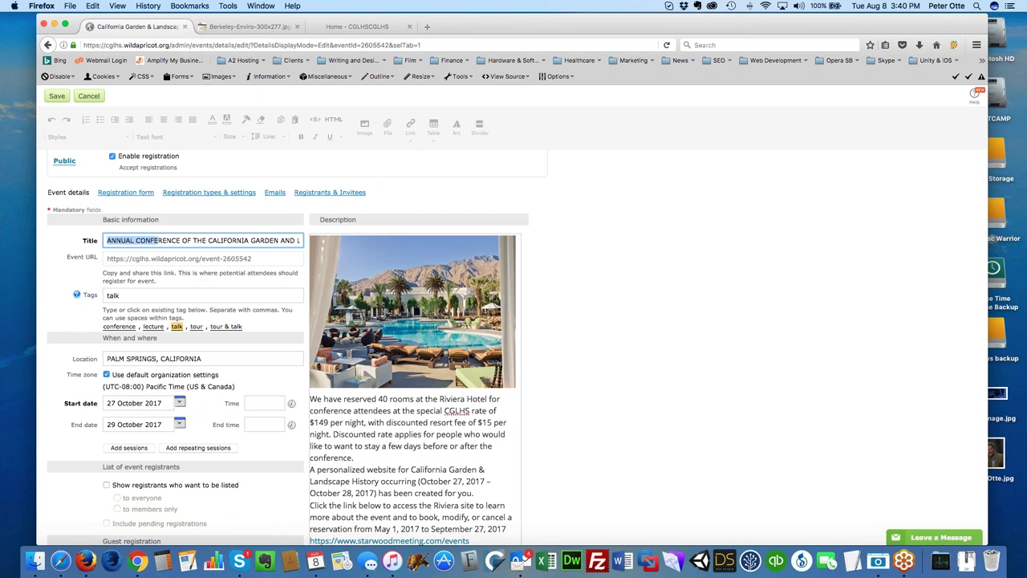
left_click(147, 241)
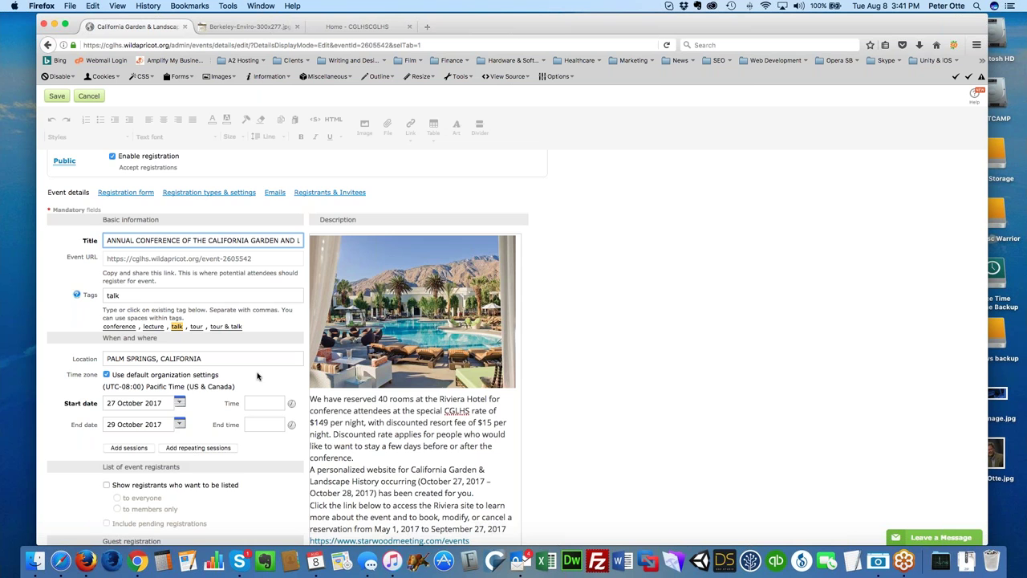
scroll(256, 375, "down", 2)
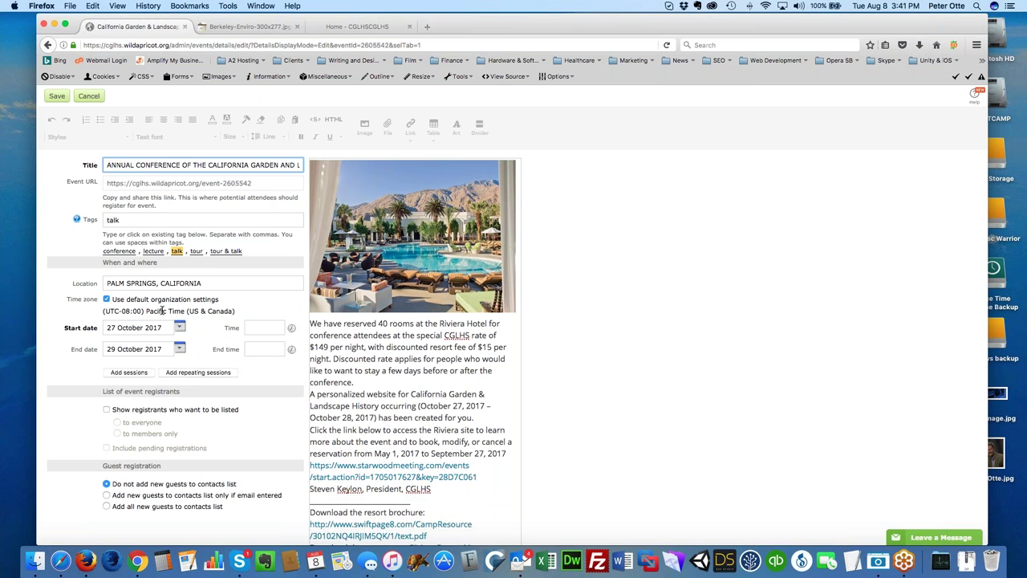
scroll(200, 333, "down", 2)
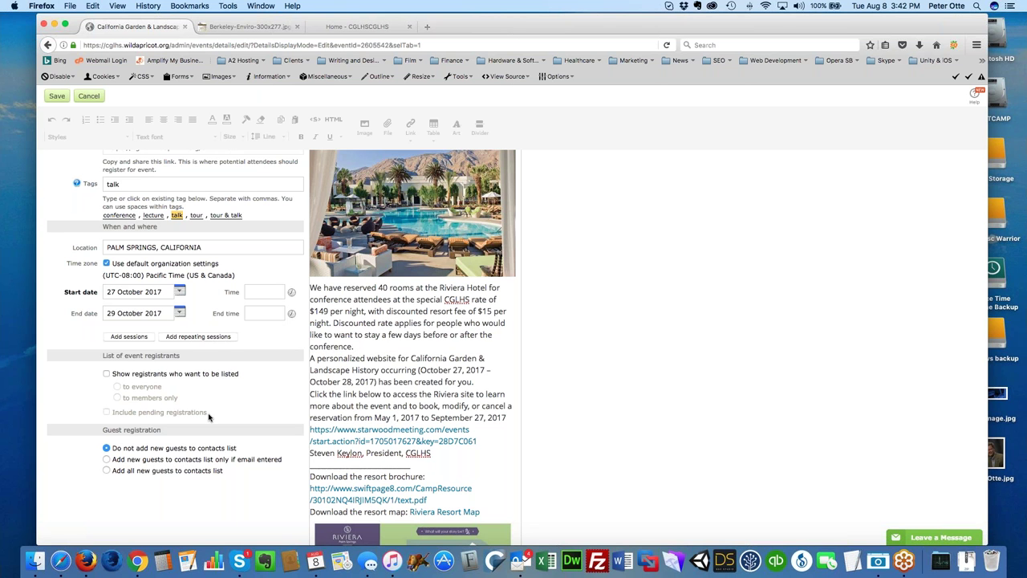
scroll(210, 417, "down", 2)
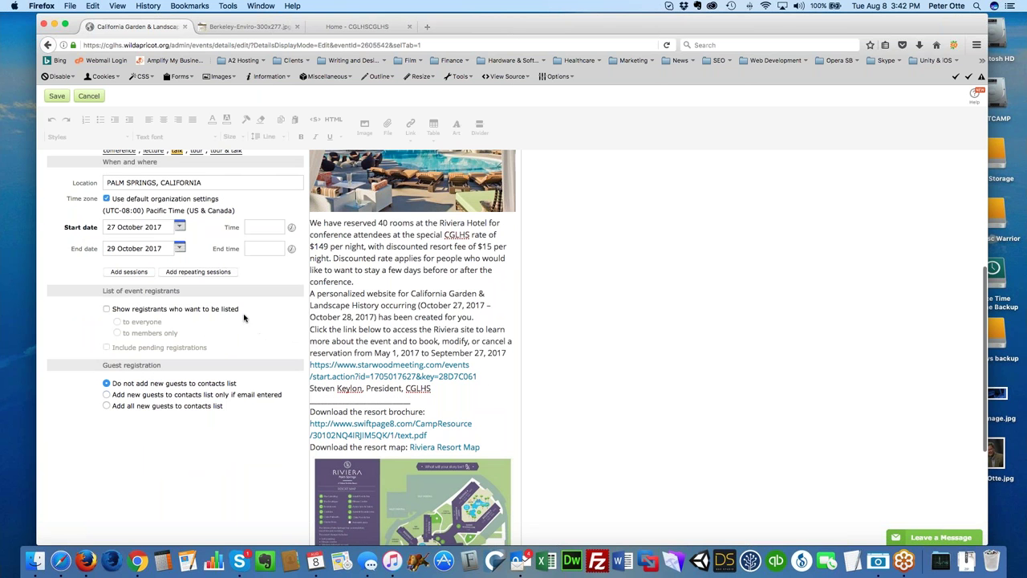
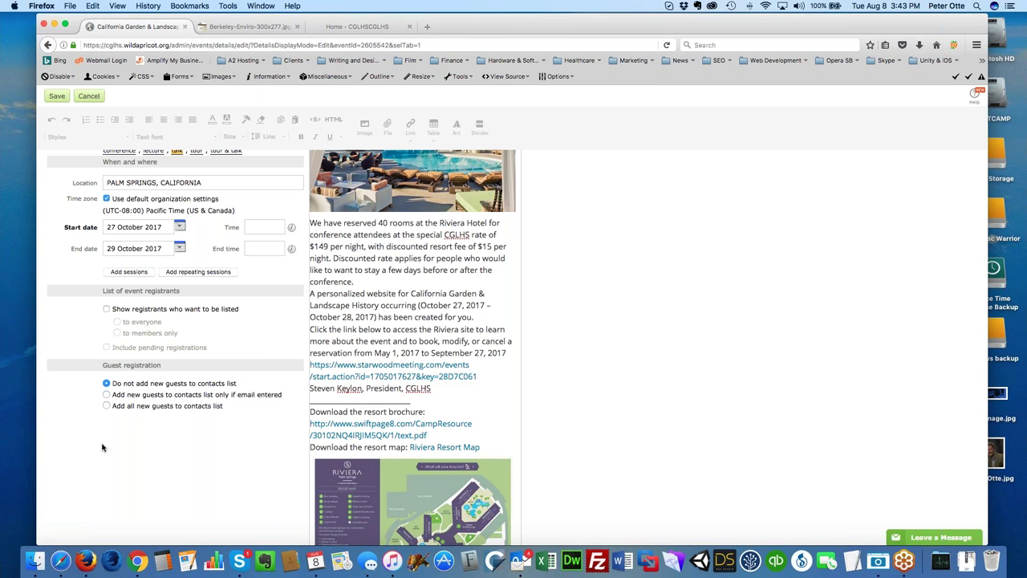
Look over the event's detail fields again alongside the picture and text in its description
scroll(102, 447, "up", 5)
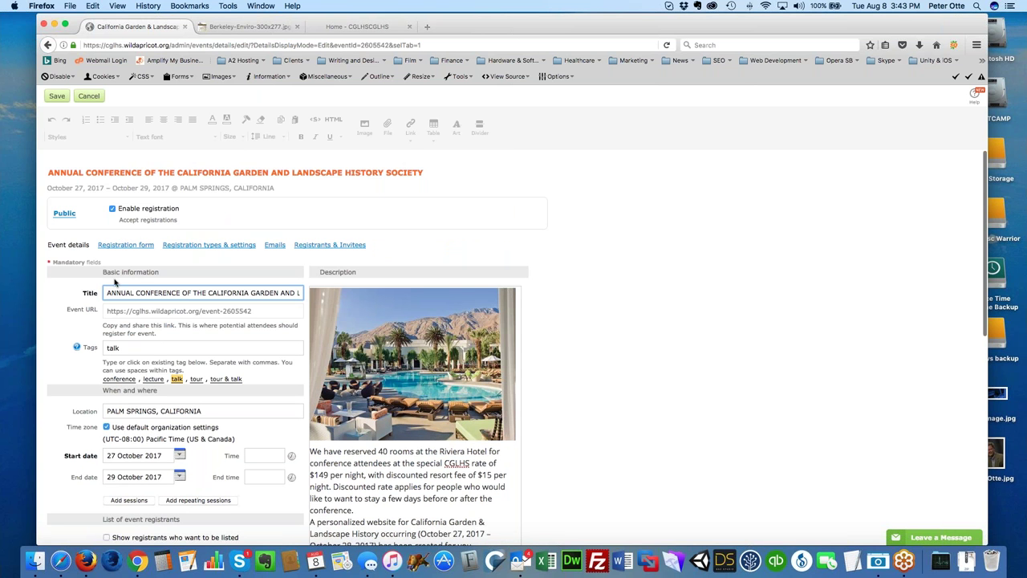
scroll(135, 292, "down", 4)
scroll(136, 293, "up", 4)
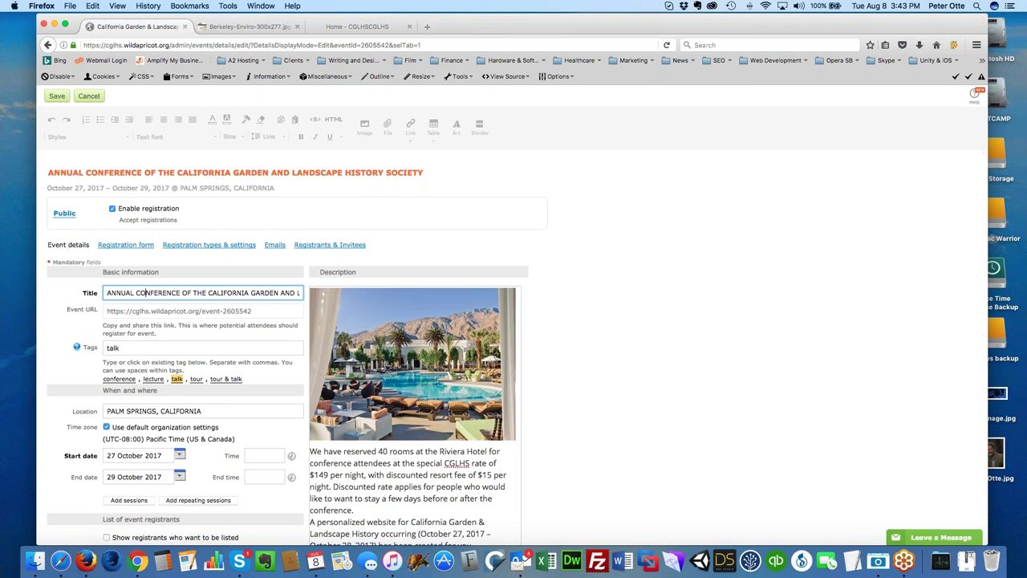
scroll(135, 293, "down", 5)
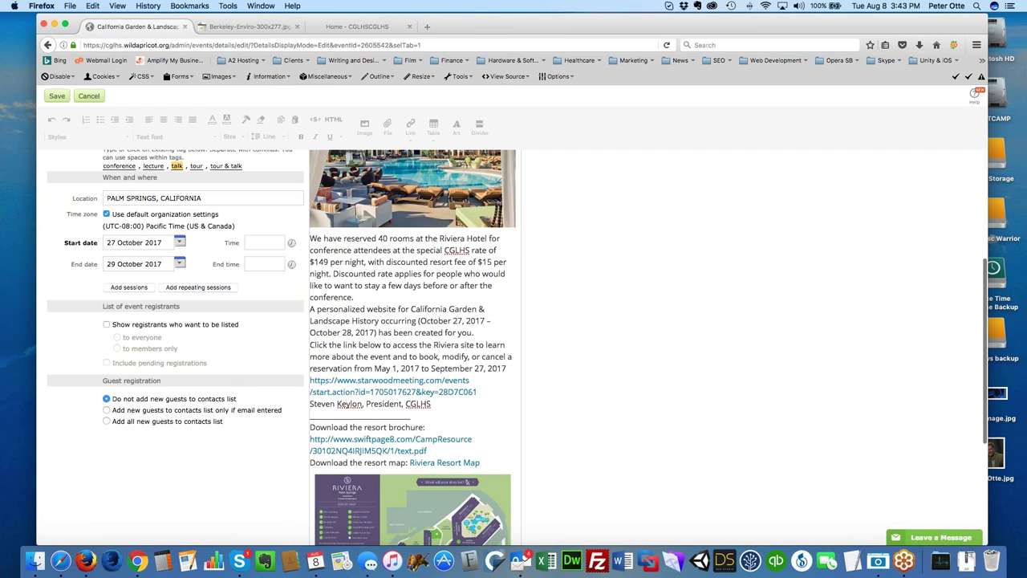
scroll(225, 450, "up", 5)
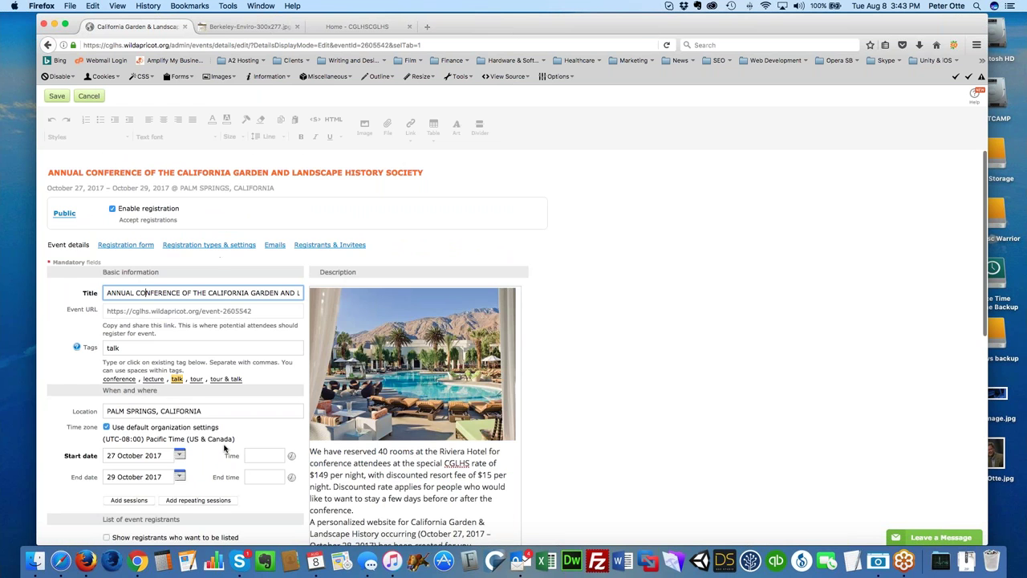
scroll(474, 265, "down", 3)
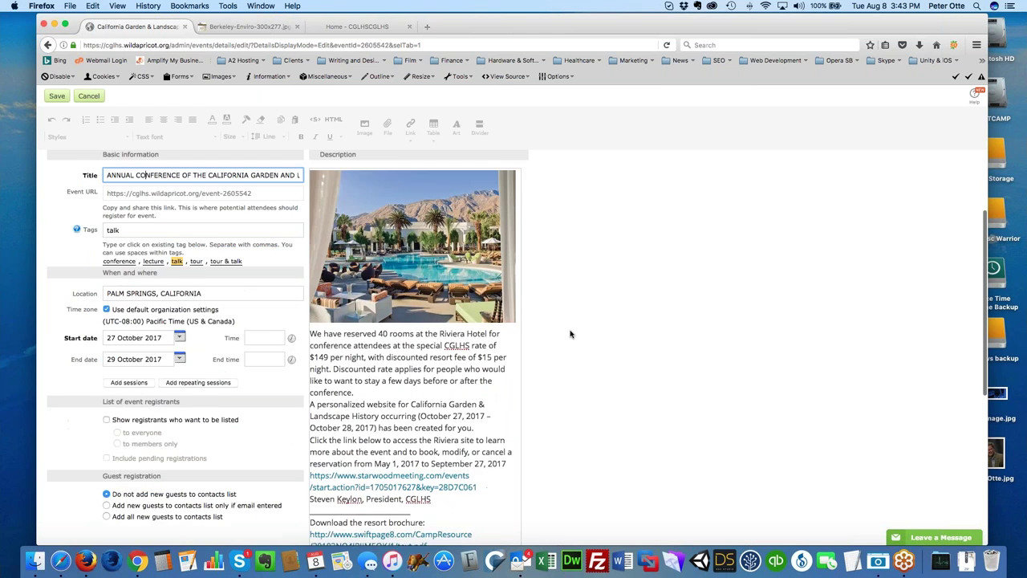
scroll(355, 250, "up", 3)
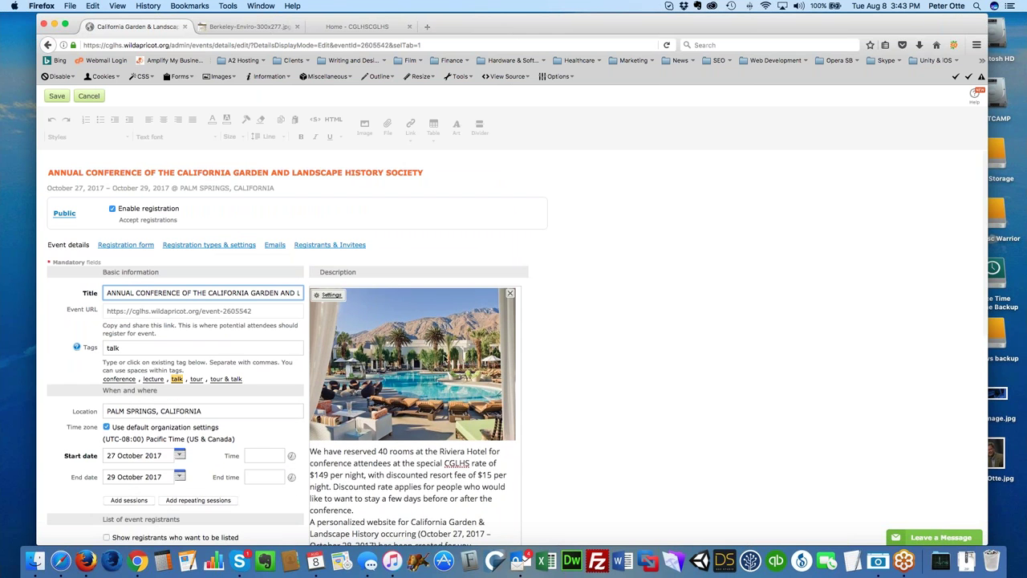
scroll(416, 350, "down", 1)
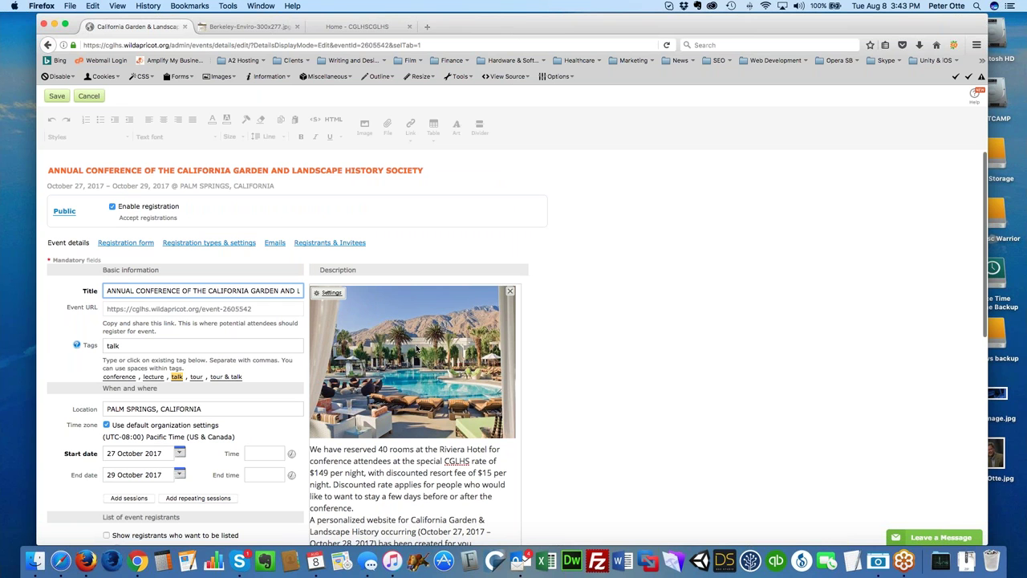
Place the cursor before the description's first paragraph, browse the Pictures folder for an image to insert, and cancel the insertion
left_click(416, 349)
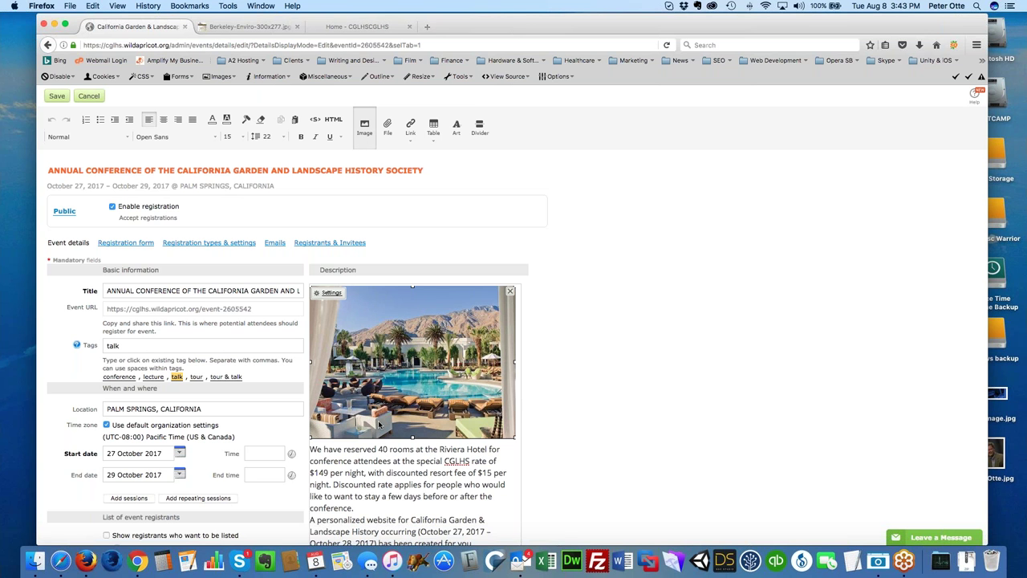
left_click(346, 446)
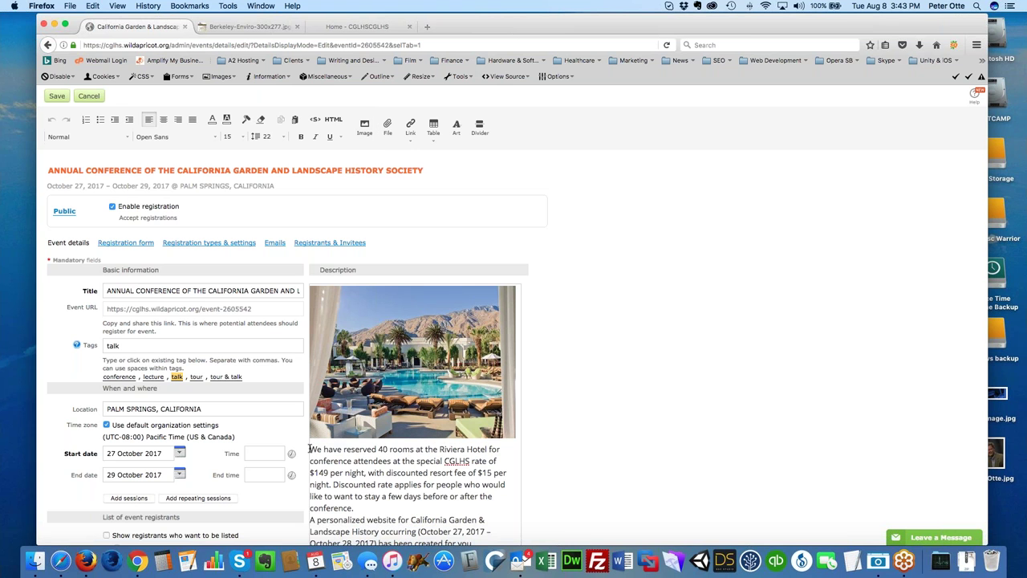
left_click(364, 126)
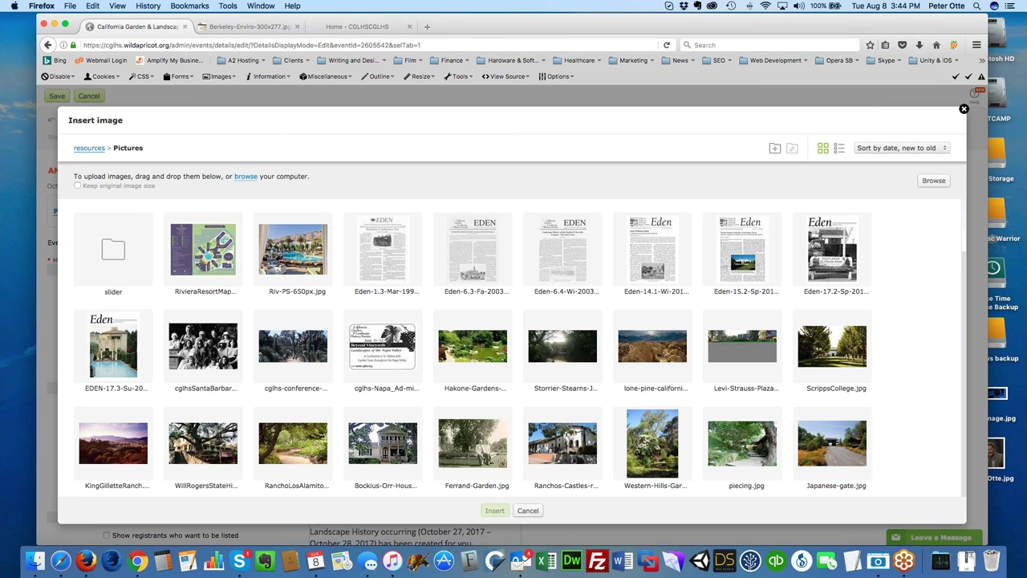
scroll(421, 333, "down", 2)
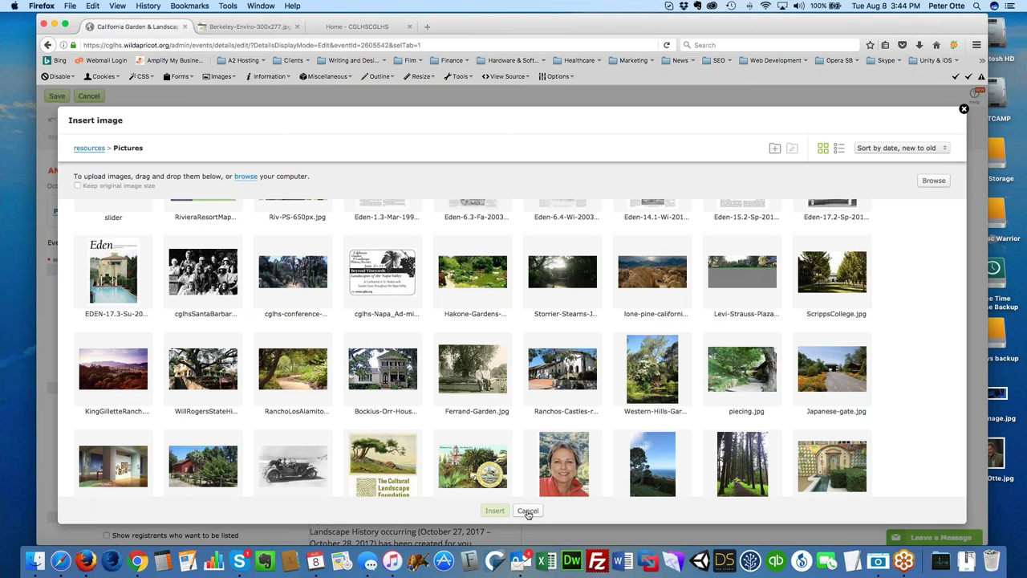
left_click(528, 511)
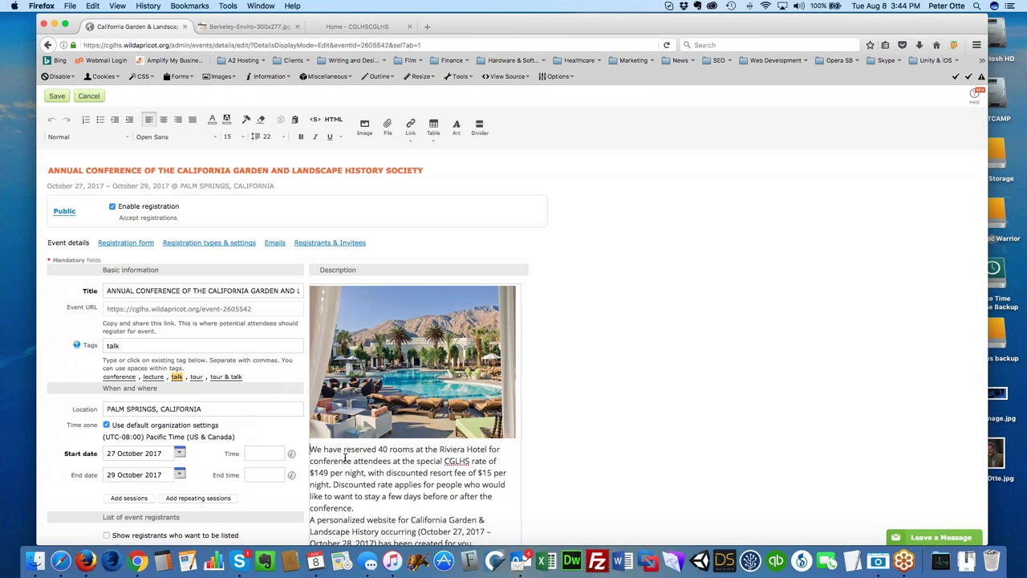
Look at the PDFs available to insert before the description's first paragraph and cancel the document insertion
left_click(310, 449)
left_click(388, 127)
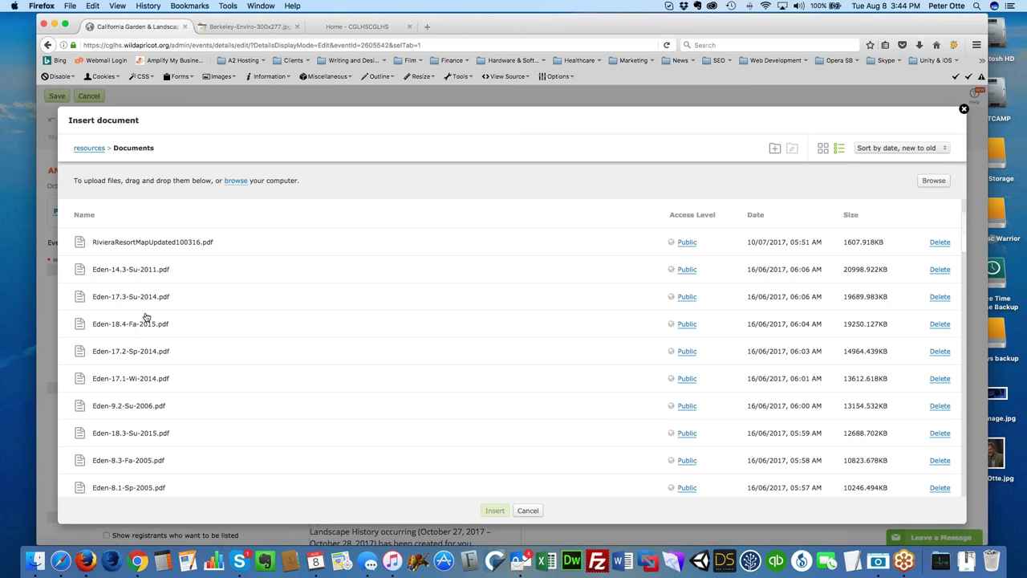
left_click(529, 511)
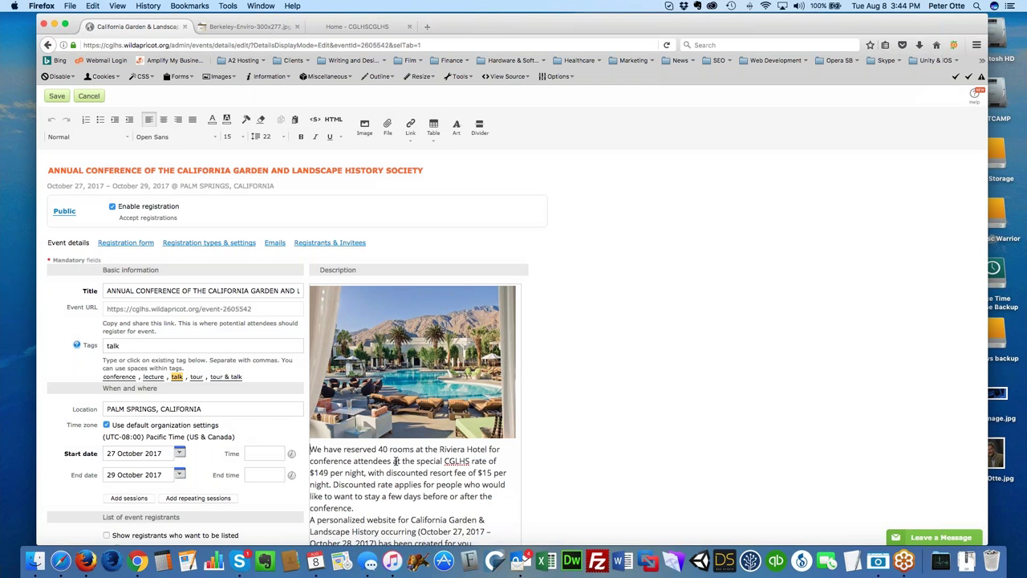
Review the event description down to the Riviera resort map and confirmation email section, and leave edit mode without saving
scroll(395, 461, "down", 3)
scroll(395, 461, "down", 5)
scroll(471, 393, "up", 4)
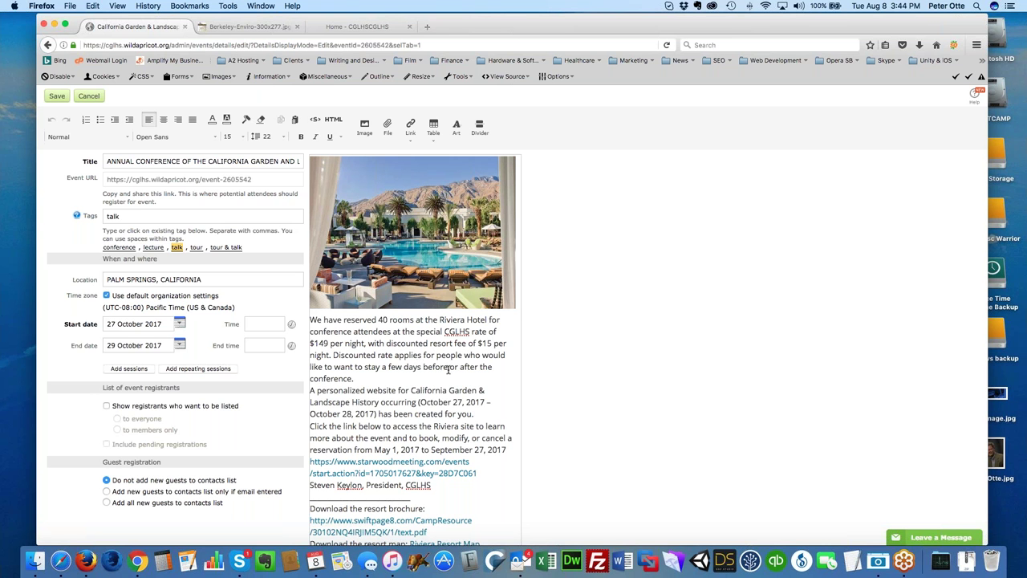
mouse_move(436, 202)
scroll(385, 408, "down", 3)
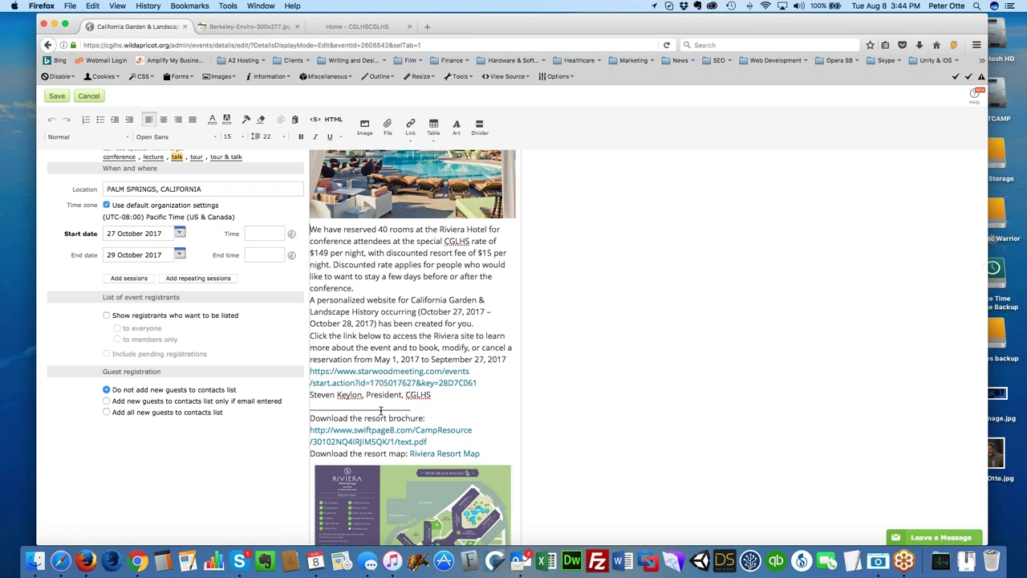
scroll(412, 411, "down", 5)
scroll(412, 411, "down", 1)
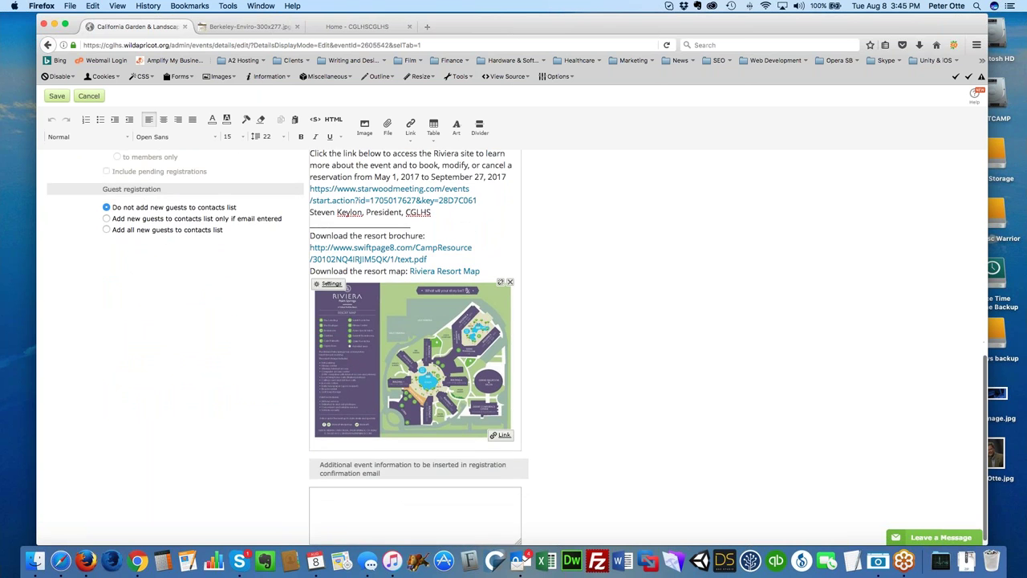
scroll(479, 387, "down", 1)
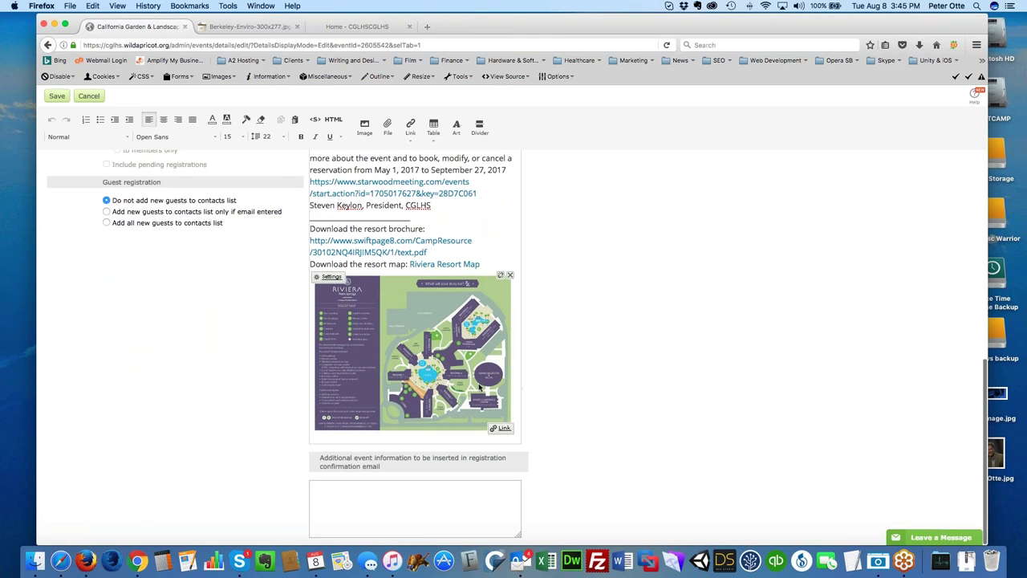
scroll(235, 424, "up", 15)
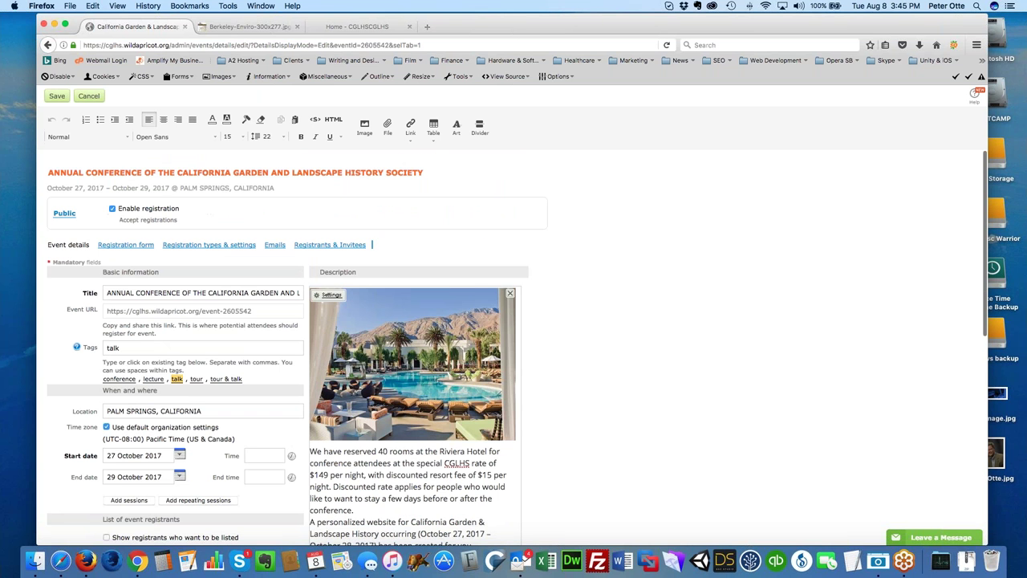
left_click(89, 96)
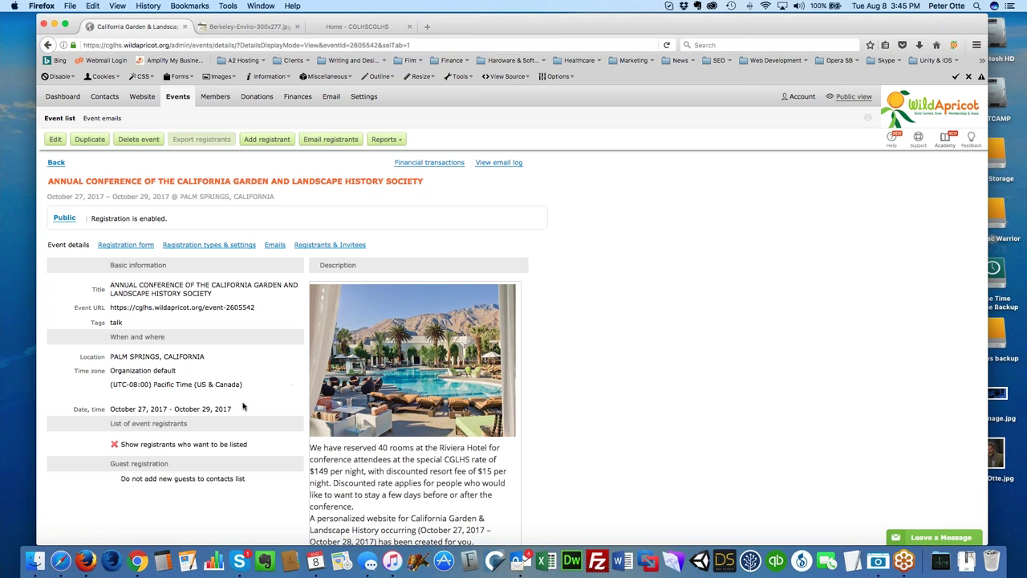
View the event's registration form and examine its common and custom fields
left_click(117, 245)
scroll(398, 423, "down", 2)
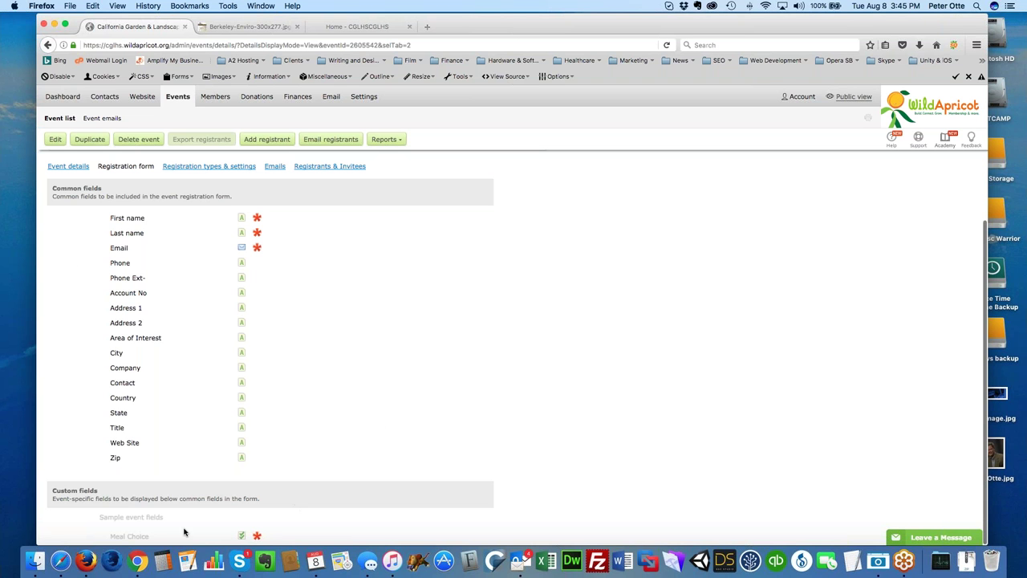
scroll(471, 355, "up", 3)
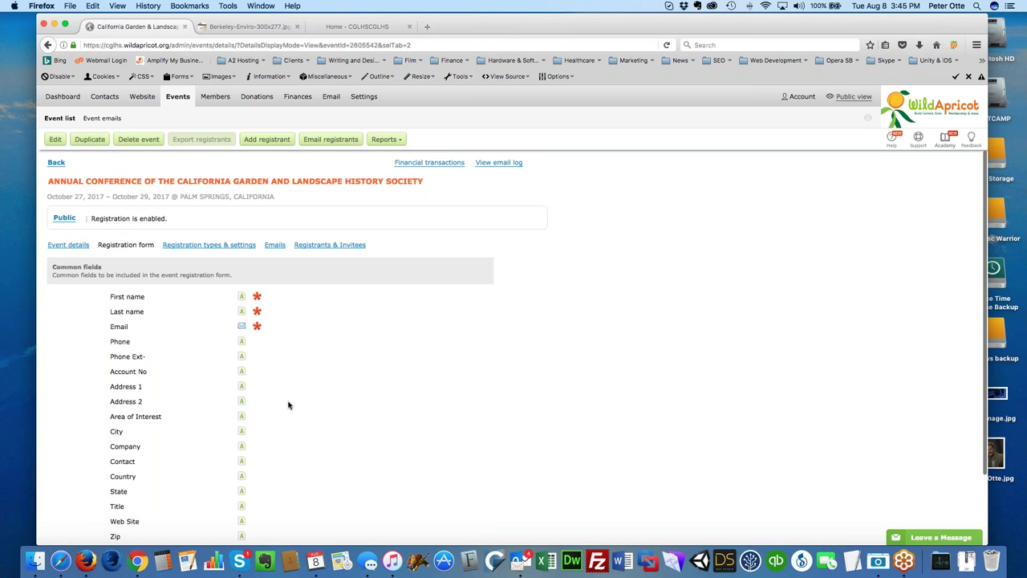
scroll(294, 392, "down", 2)
scroll(294, 392, "down", 2)
scroll(295, 391, "up", 3)
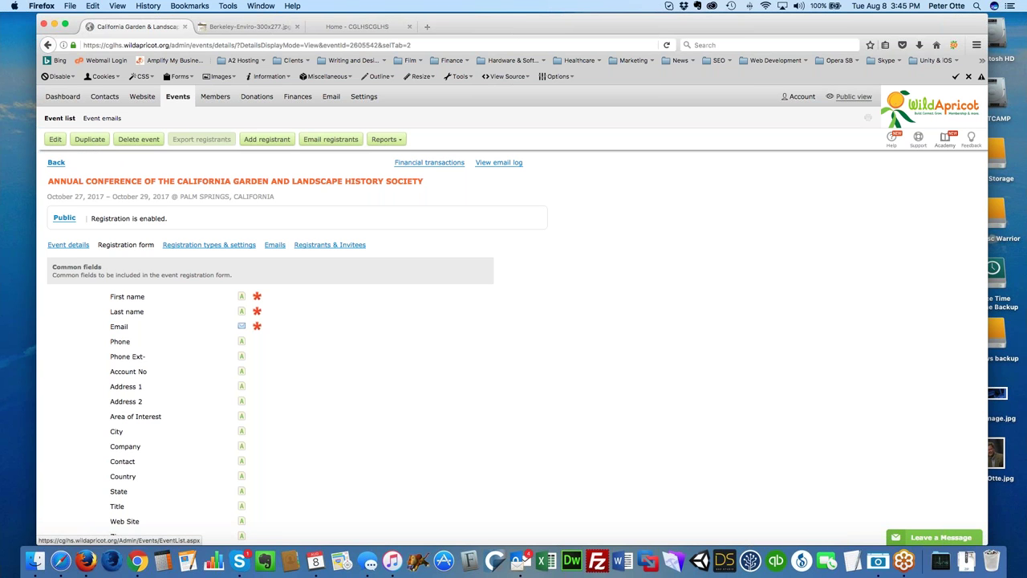
View the event's registration types and settings, highlighting the Member tickets and Regular ticket types
left_click(204, 248)
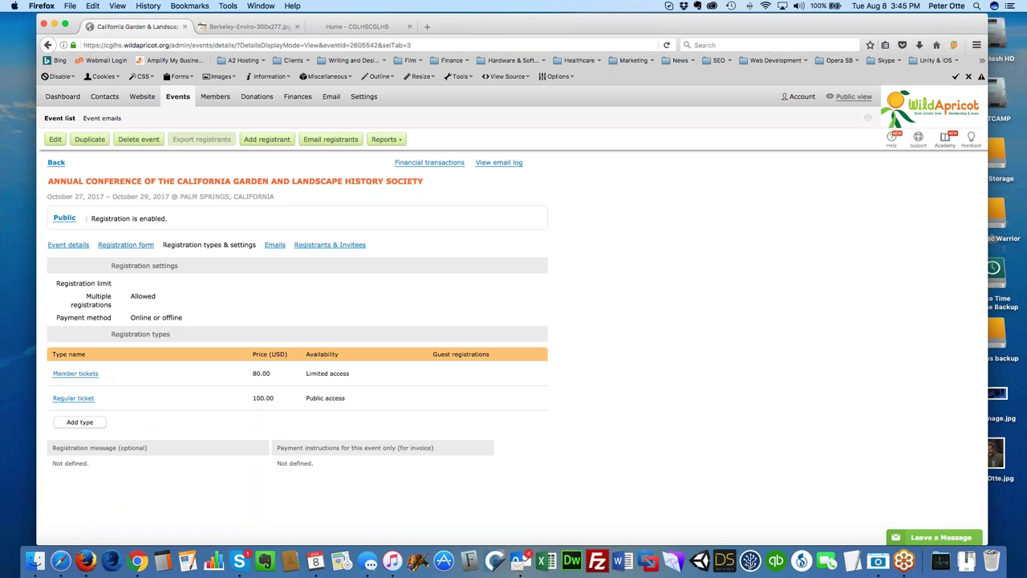
left_click_drag(49, 373, 101, 373)
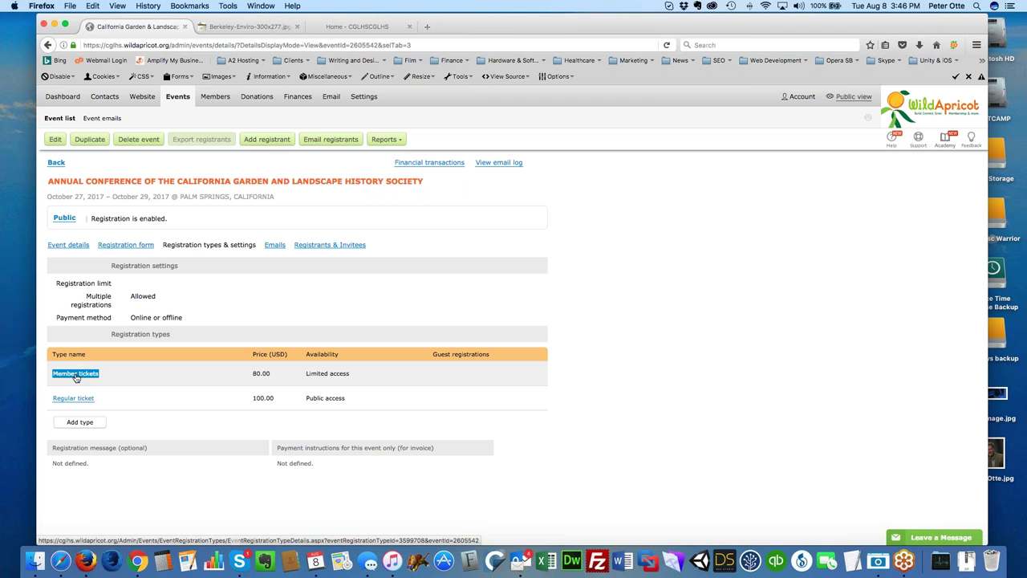
left_click_drag(51, 398, 95, 399)
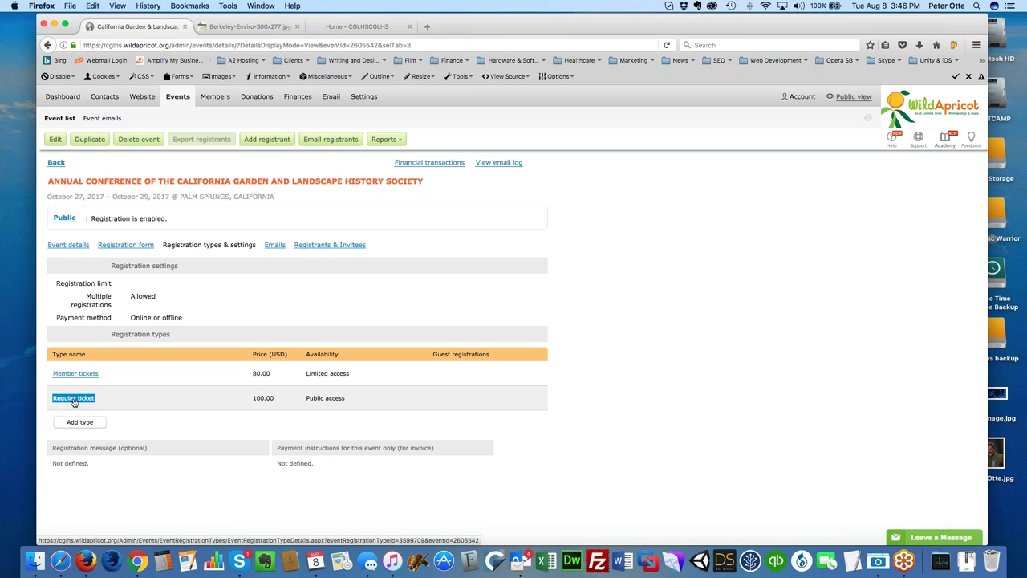
Start a new registration type for the event and examine its name, price, limit, availability and registration code options
left_click(163, 443)
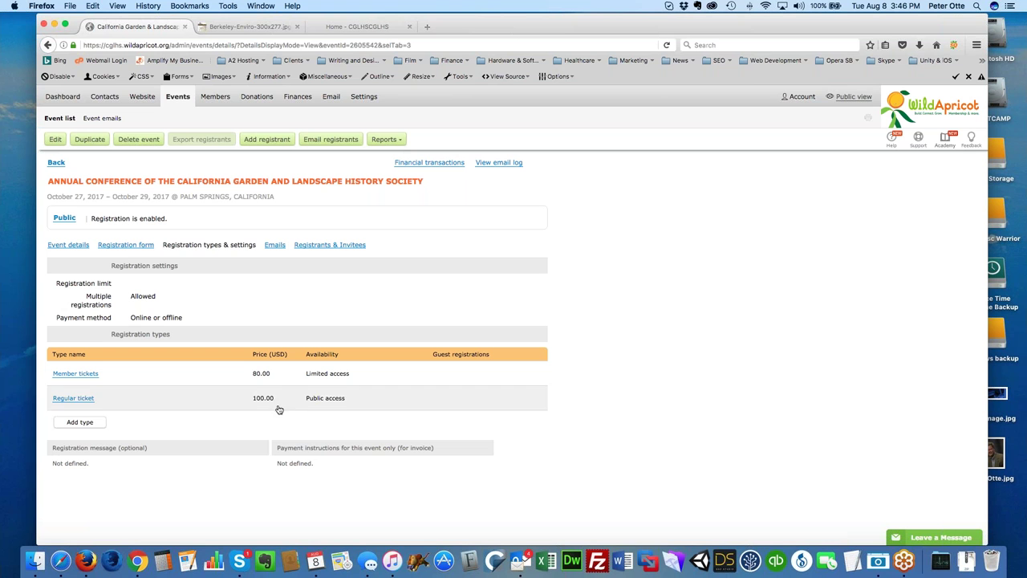
left_click(80, 423)
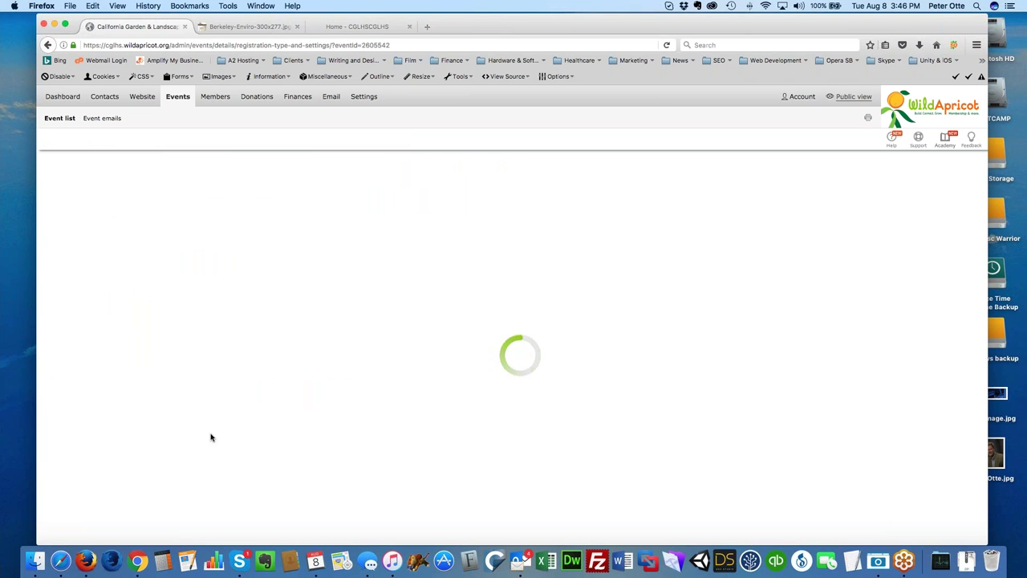
scroll(328, 360, "down", 2)
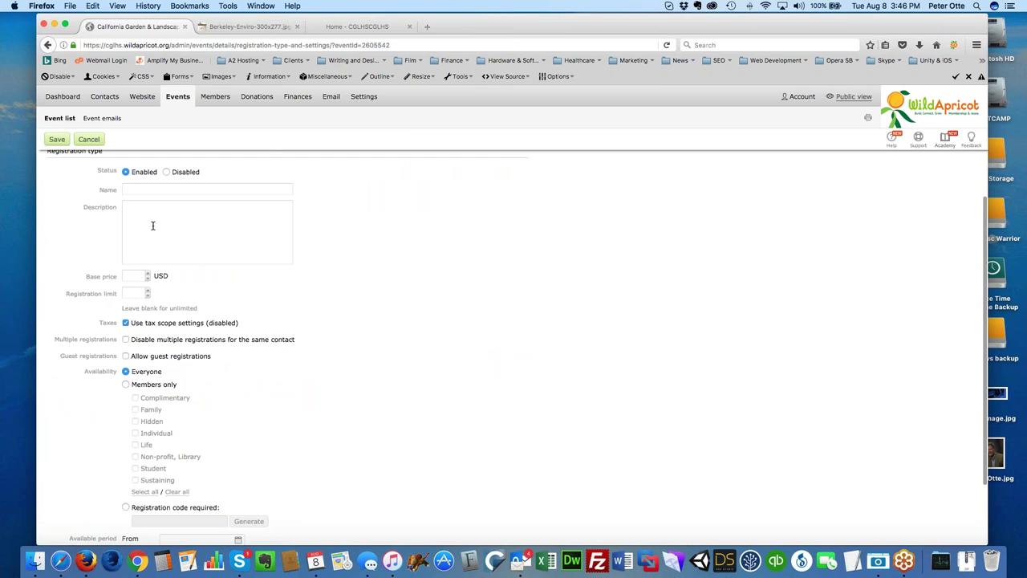
left_click(135, 187)
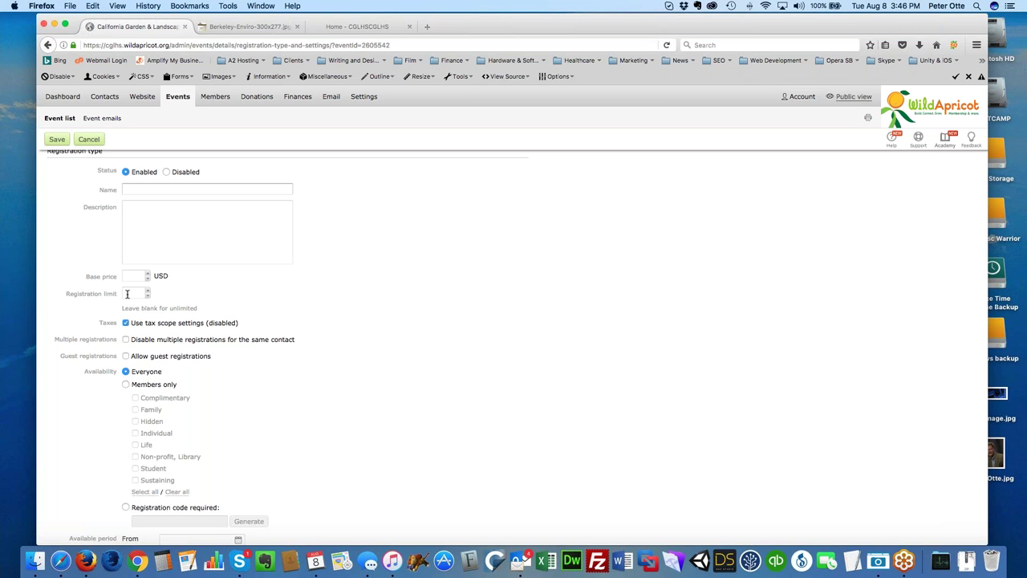
scroll(246, 402, "down", 1)
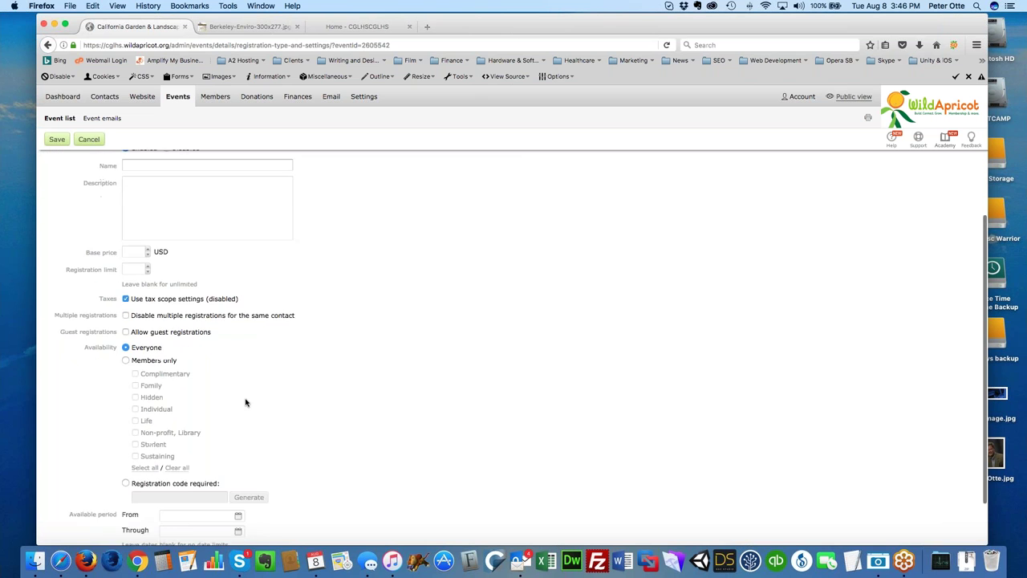
scroll(190, 339, "up", 2)
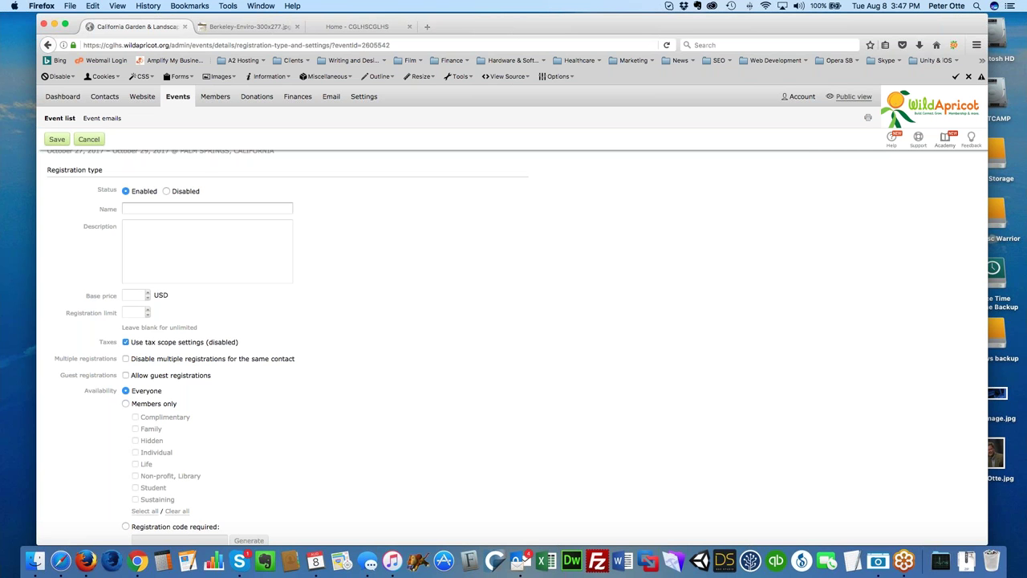
scroll(514, 345, "down", 3)
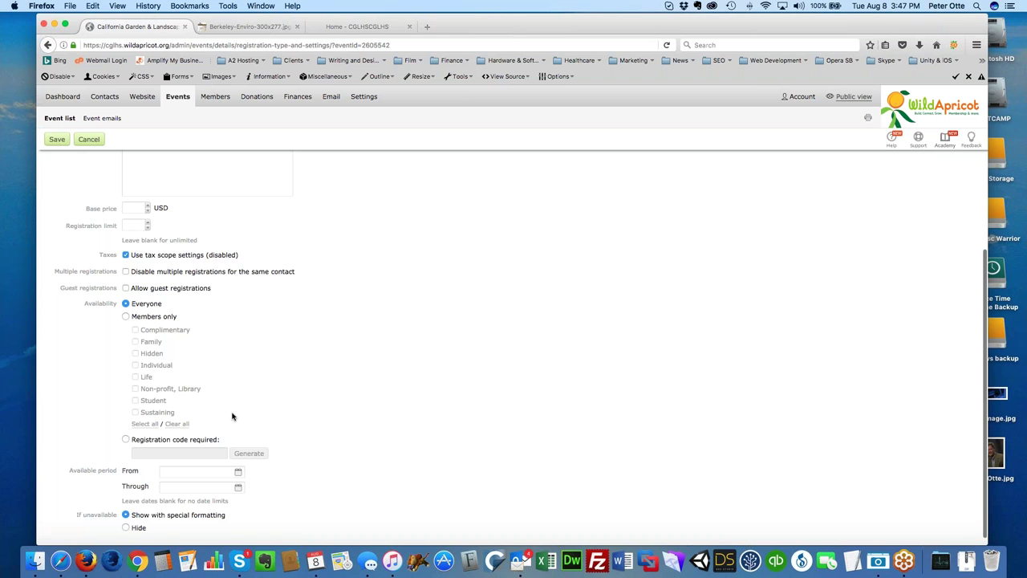
scroll(233, 416, "up", 3)
scroll(232, 417, "down", 3)
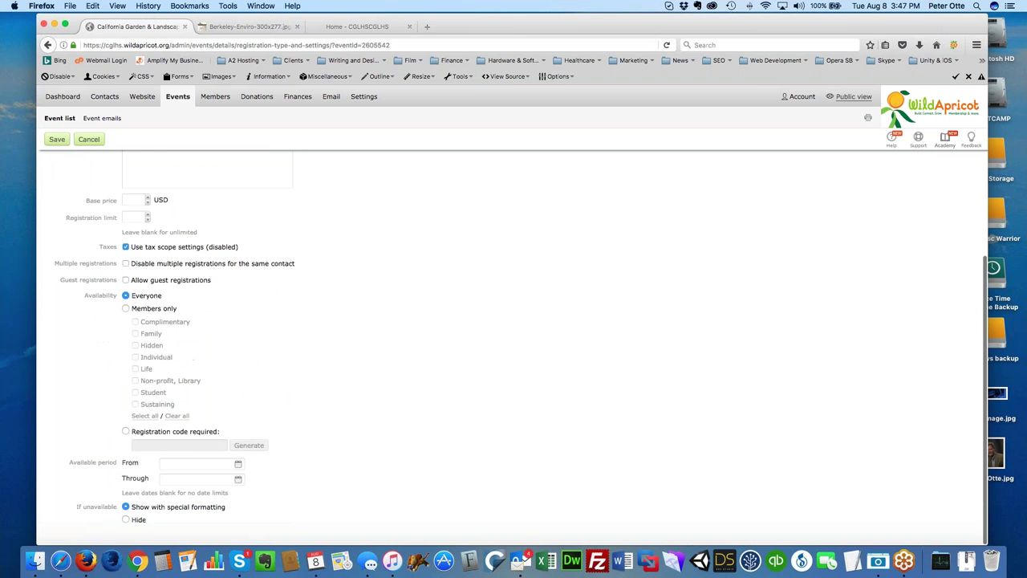
scroll(513, 345, "up", 3)
scroll(513, 345, "down", 1)
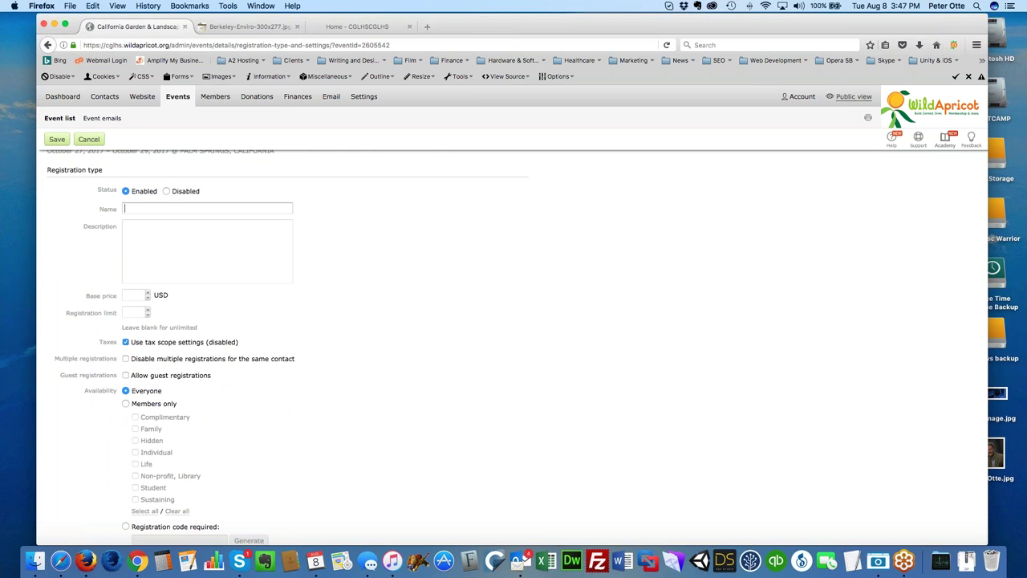
scroll(239, 458, "down", 2)
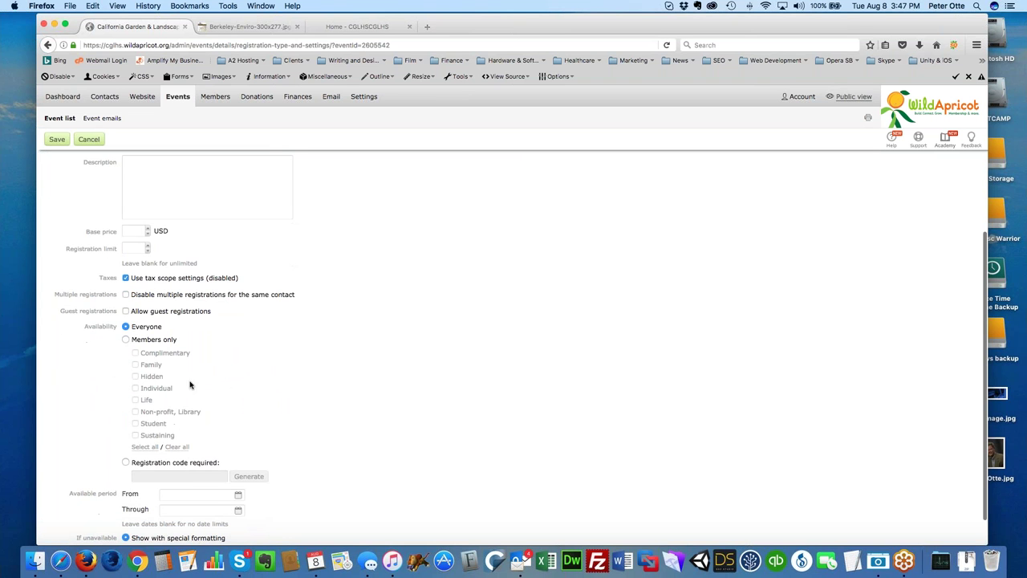
scroll(206, 414, "down", 1)
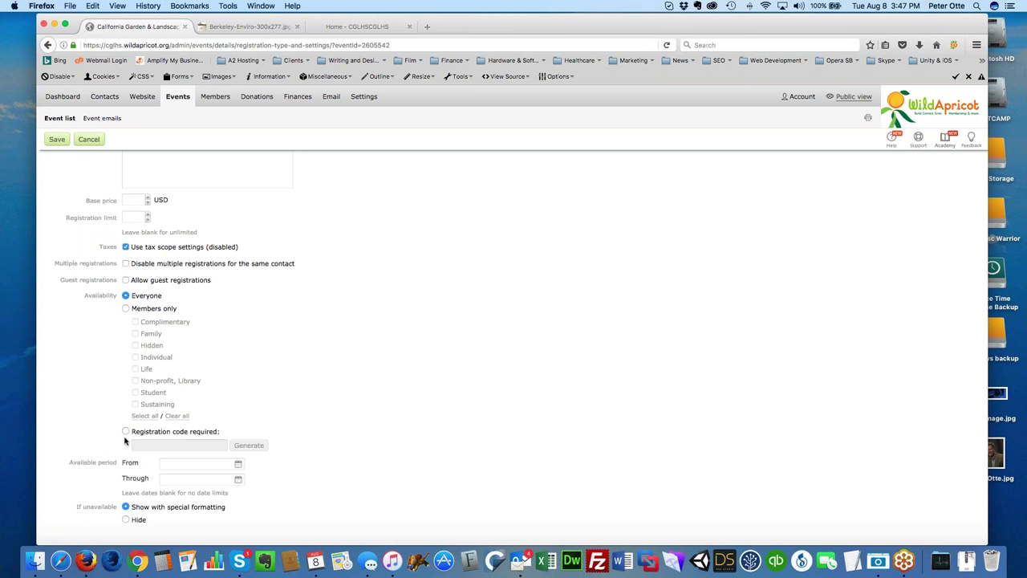
scroll(124, 440, "down", 1)
Set the new registration type's available period from September 1 through September 15, 2017, and cancel without saving the type
left_click(237, 464)
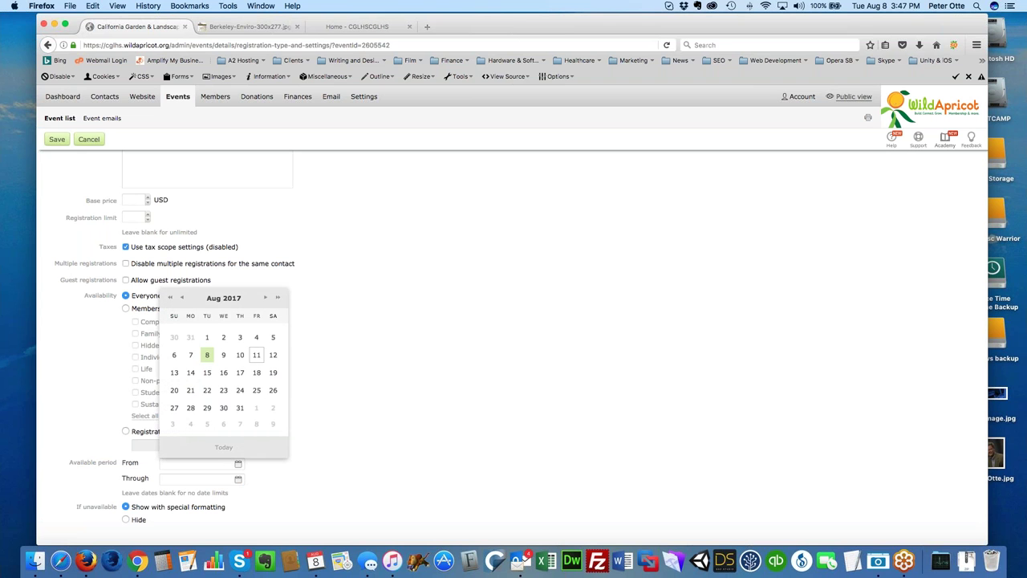
left_click(264, 298)
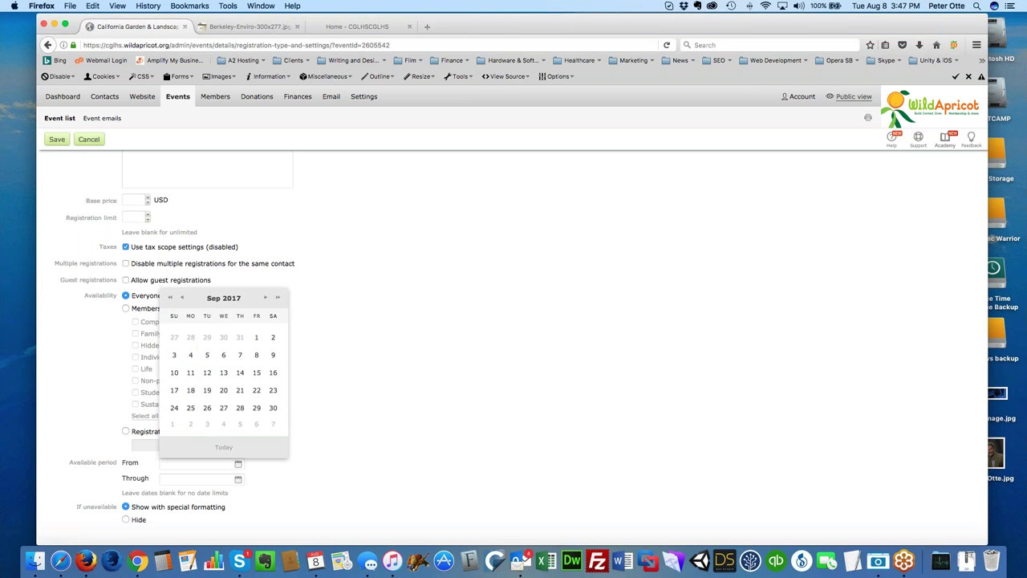
left_click(272, 337)
left_click(238, 479)
left_click(207, 388)
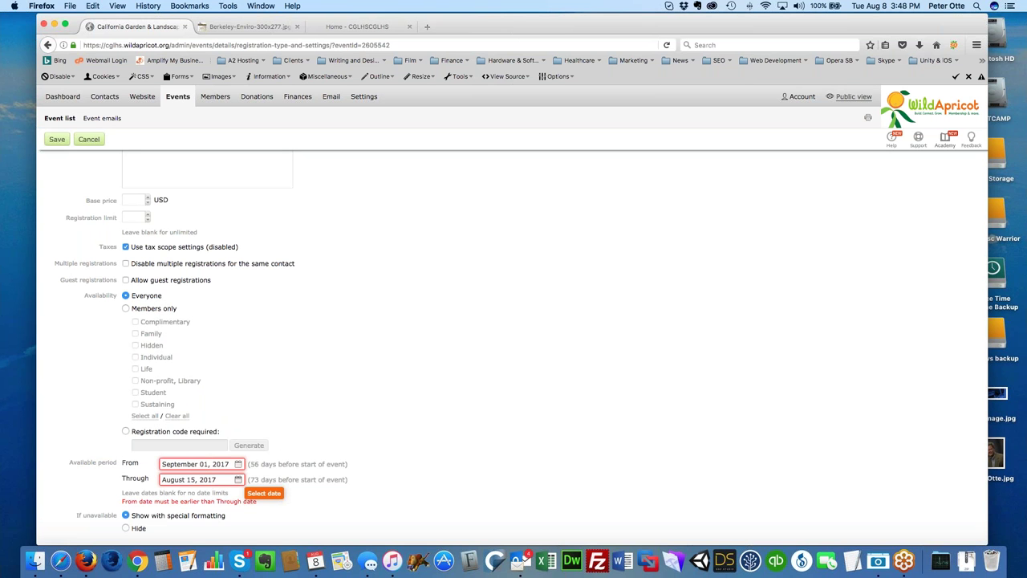
left_click(237, 479)
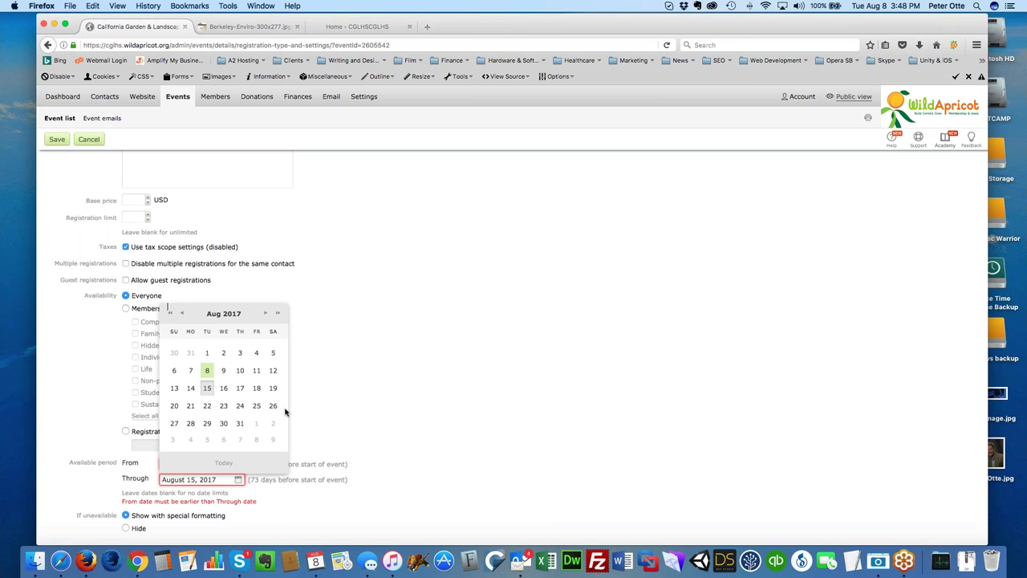
left_click(266, 312)
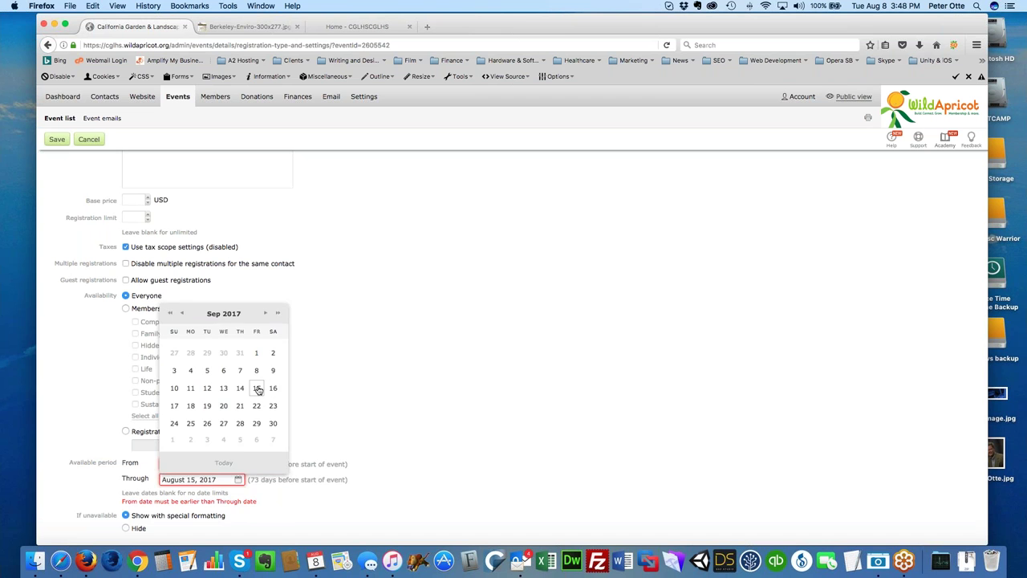
left_click(256, 388)
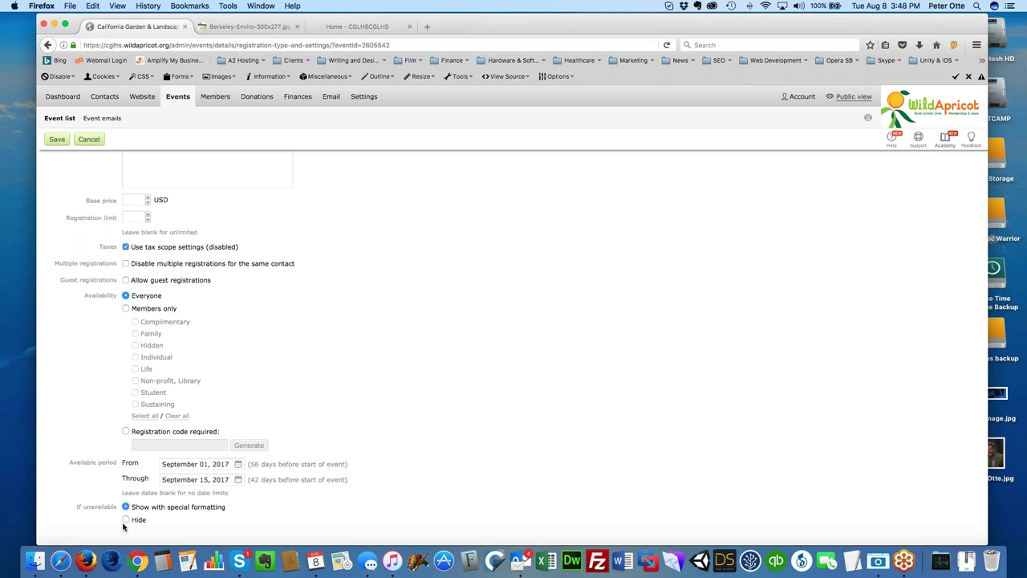
scroll(410, 456, "down", 2)
left_click(86, 138)
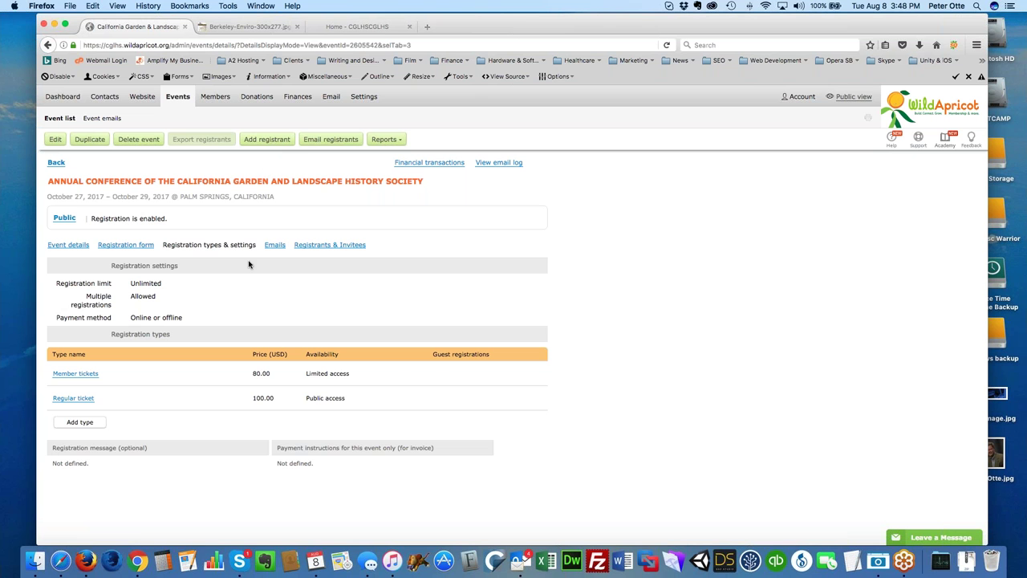
View the event's emails and examine the Event registration confirmed email template from its subject down to the unsubscribe note
left_click(275, 245)
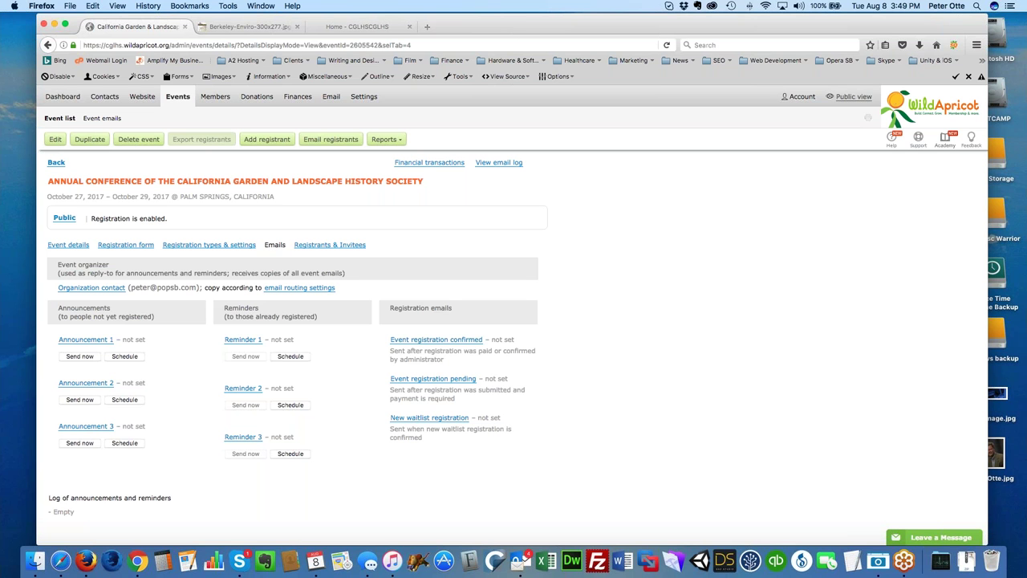
left_click(424, 340)
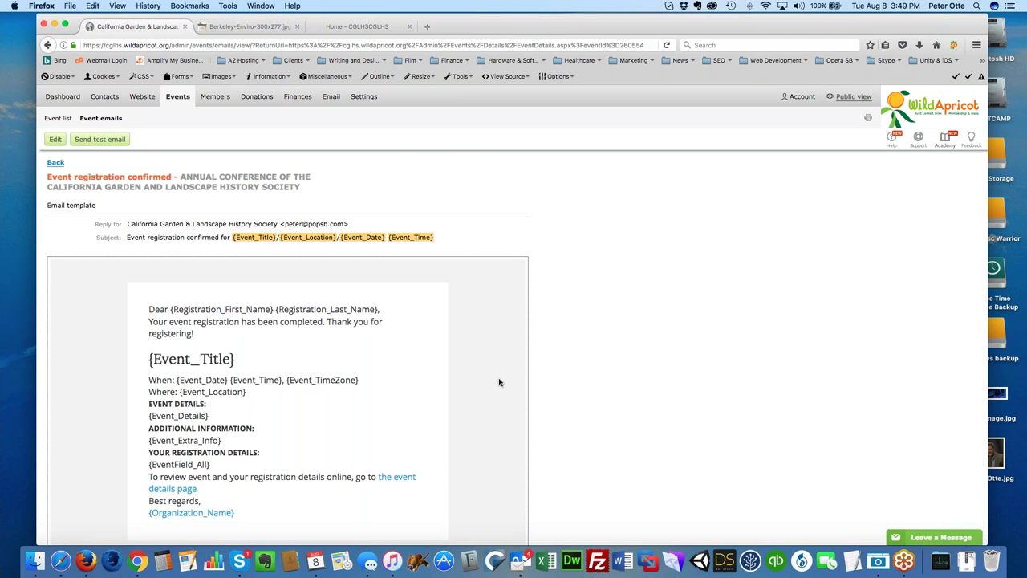
scroll(481, 375, "down", 2)
scroll(481, 374, "up", 1)
scroll(480, 375, "up", 1)
scroll(219, 362, "down", 1)
scroll(222, 353, "down", 3)
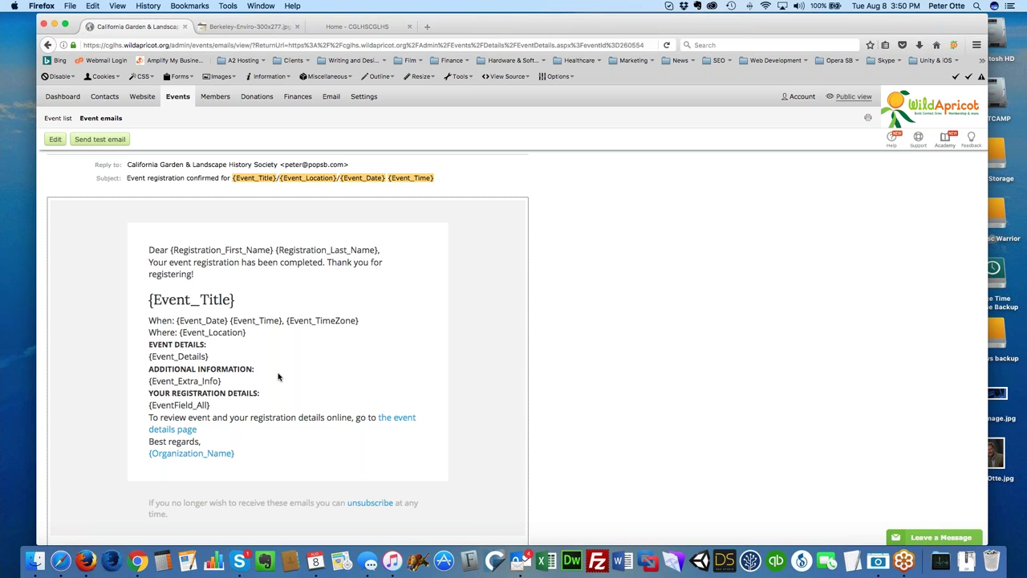
scroll(300, 481, "down", 2)
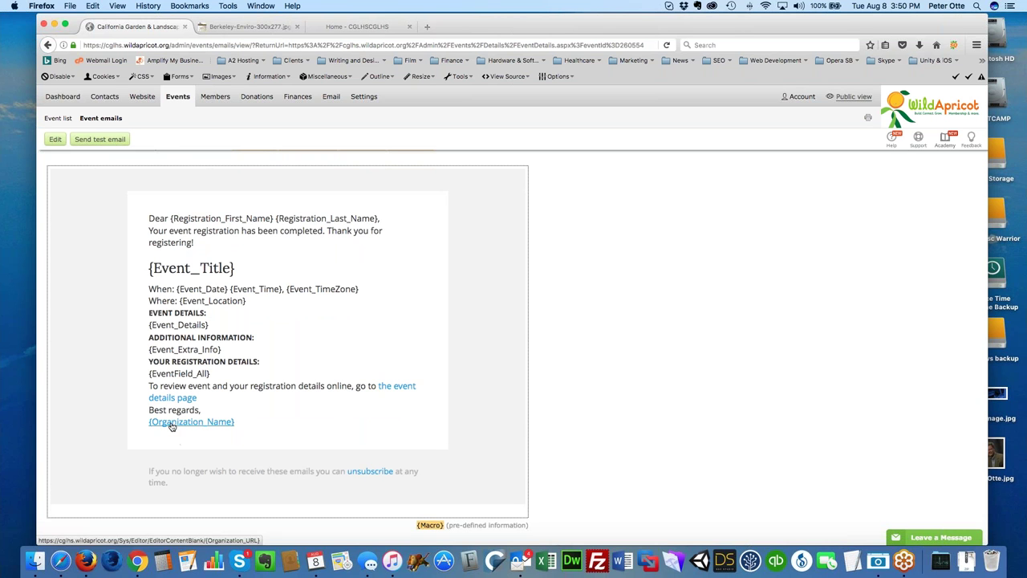
scroll(273, 420, "up", 1)
scroll(274, 420, "up", 2)
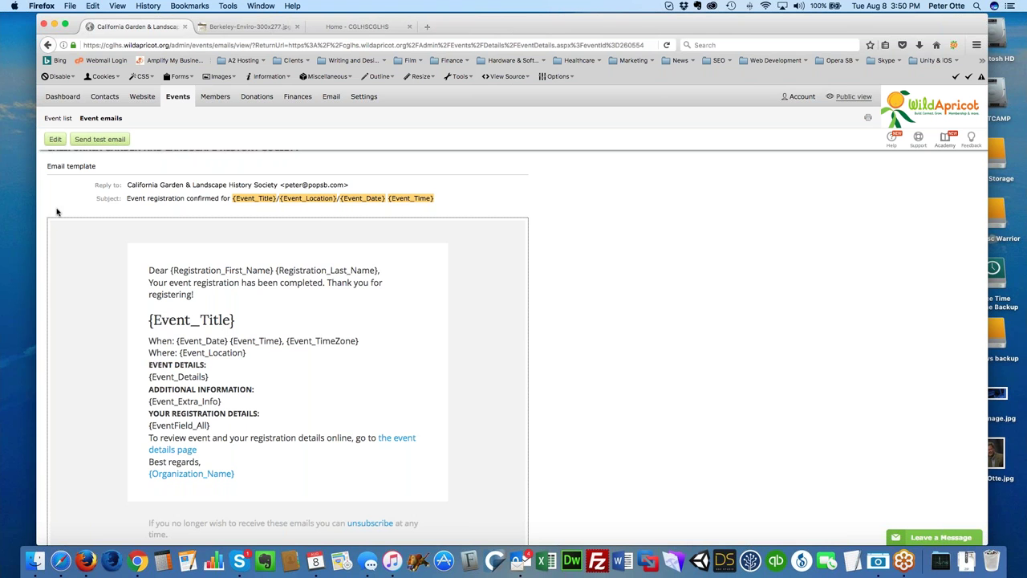
scroll(60, 229, "down", 2)
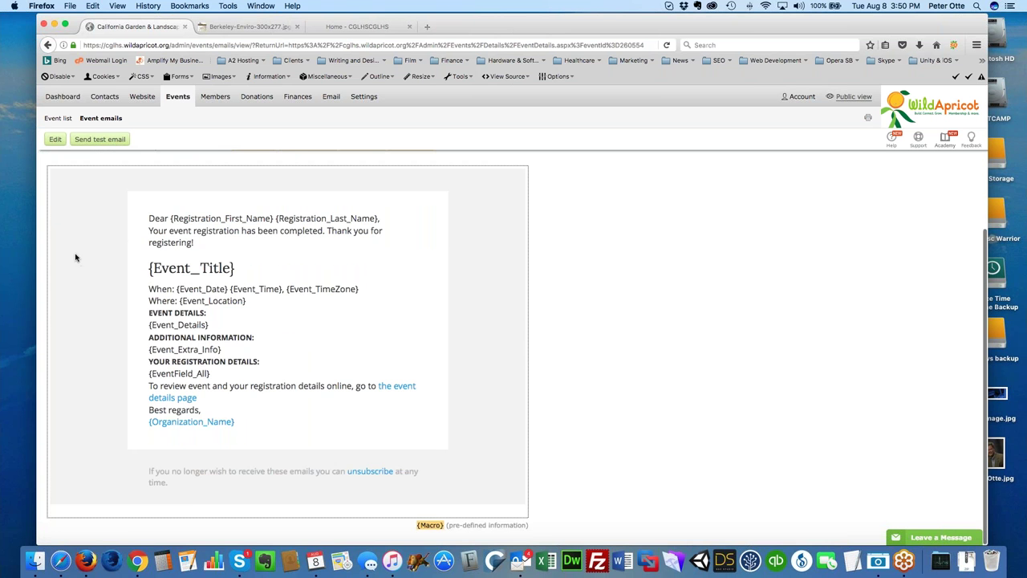
scroll(74, 250, "up", 2)
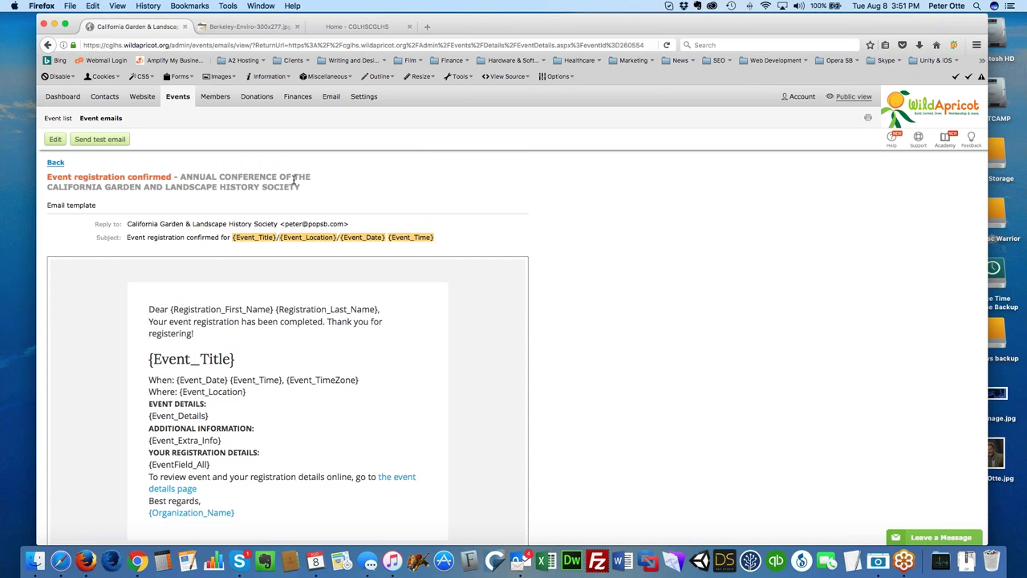
Open the Event registration confirmed email for editing, highlight part of its opening sentence, and leave without saving
left_click(53, 138)
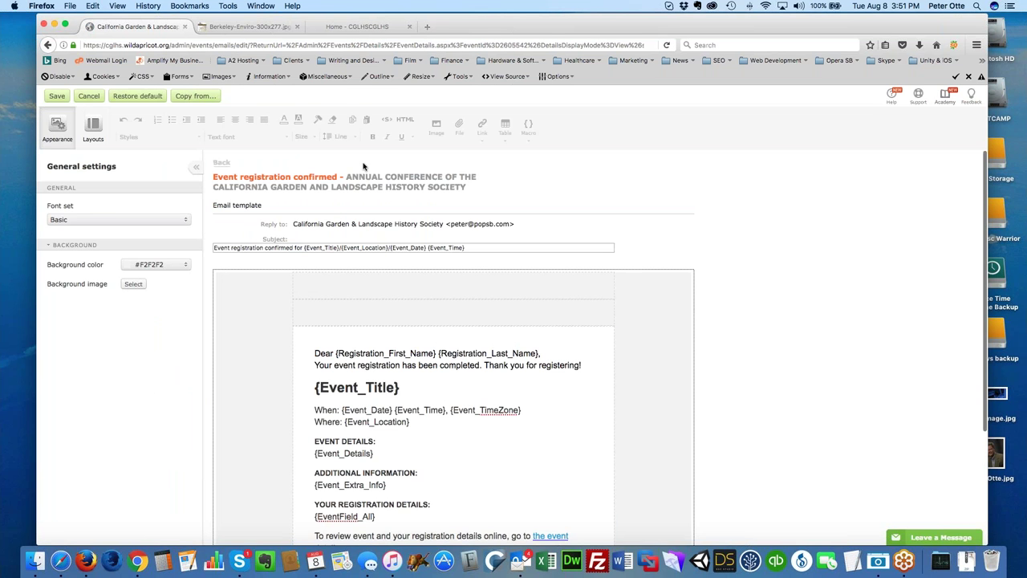
scroll(373, 296, "down", 2)
left_click(376, 302)
left_click_drag(373, 303, 386, 298)
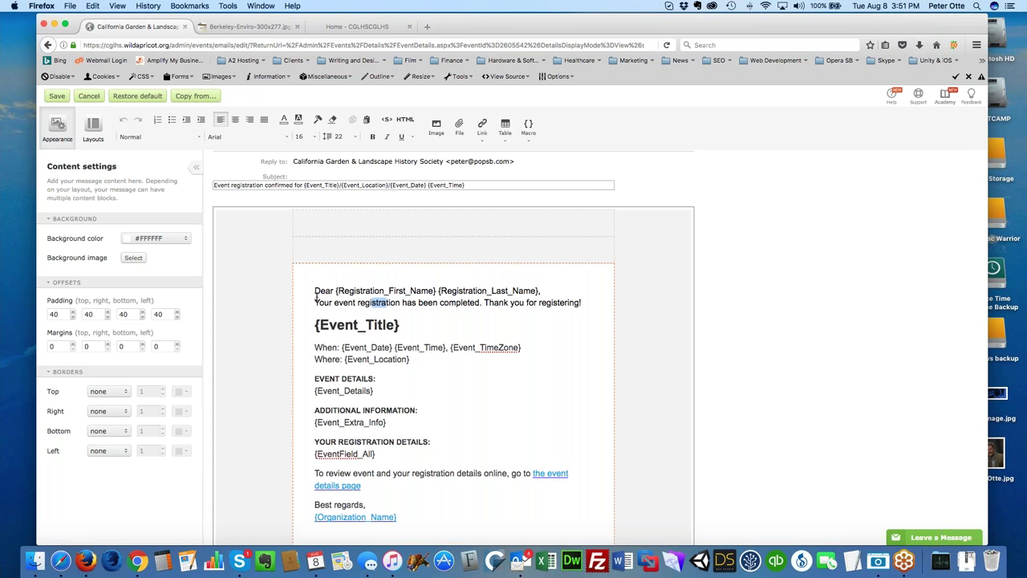
left_click(87, 97)
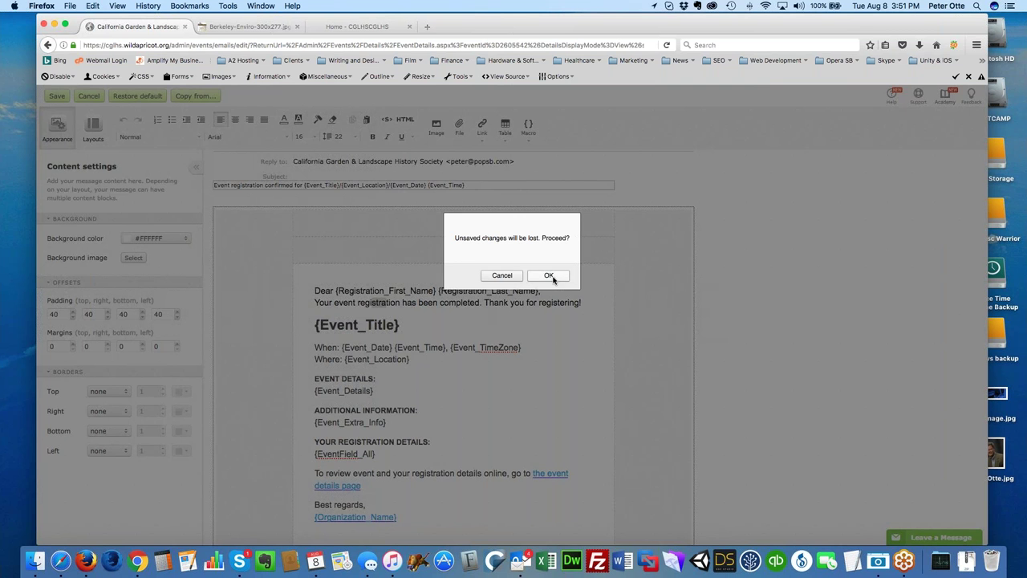
left_click(548, 276)
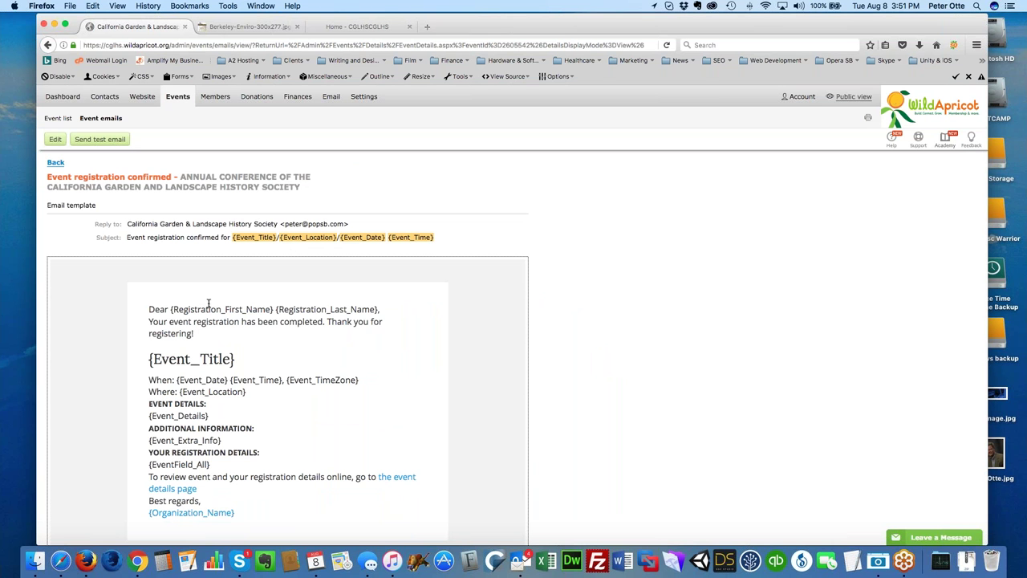
Send a test of the Event registration confirmed email and return to the event's emails
left_click(99, 140)
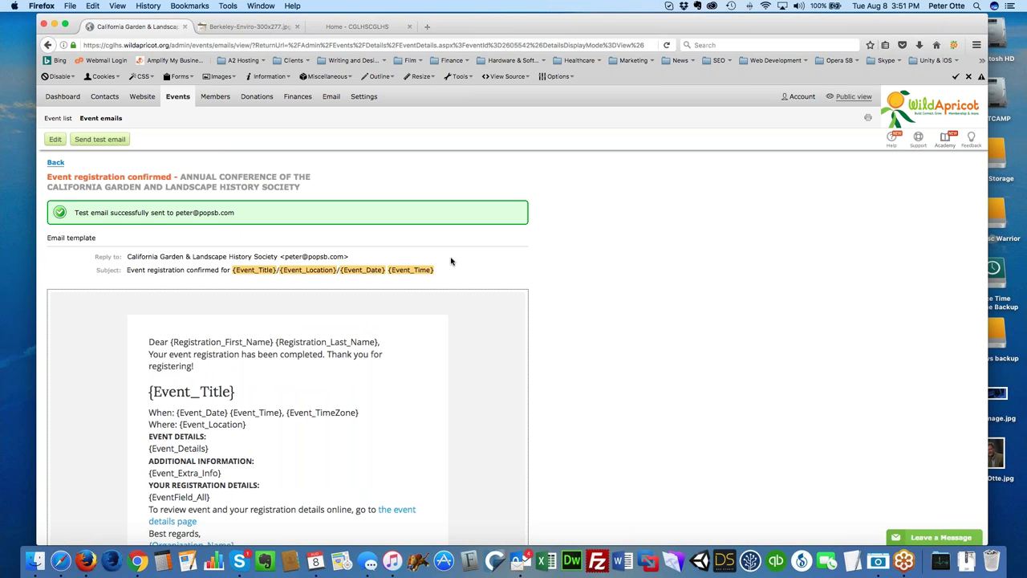
left_click(54, 163)
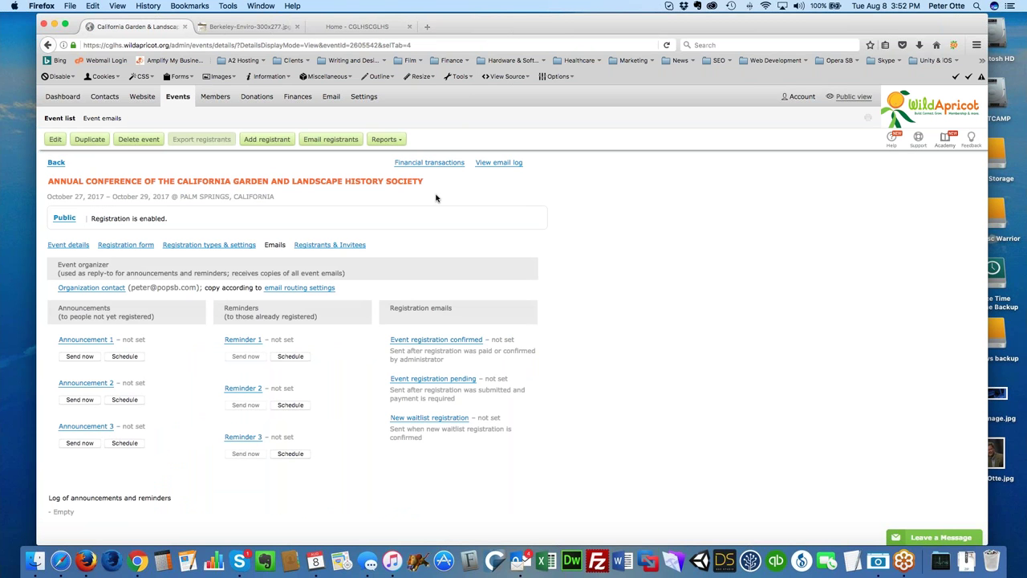
View the event's registrants and invitees, and return to the event list
left_click(328, 245)
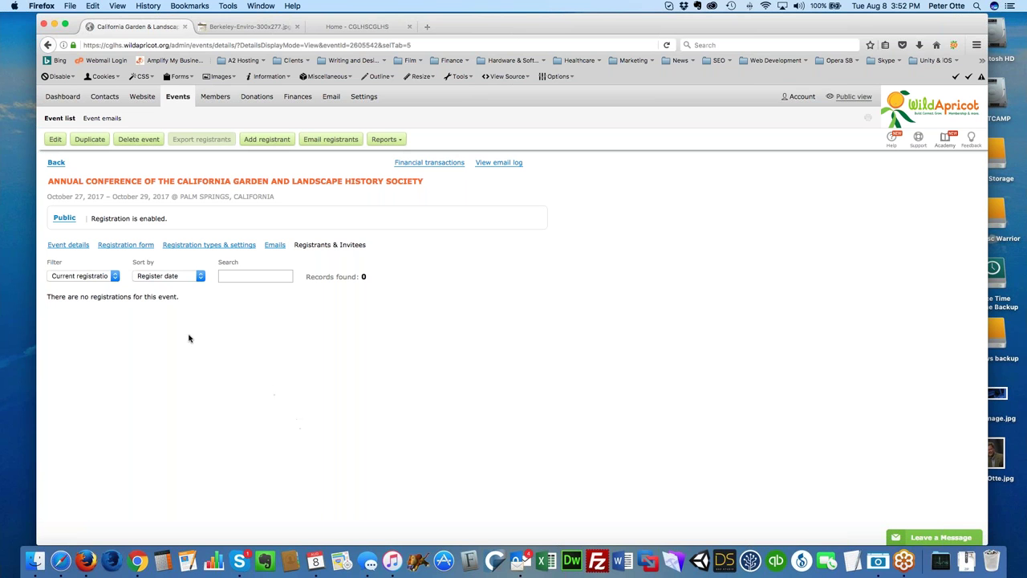
left_click(238, 278)
left_click(55, 163)
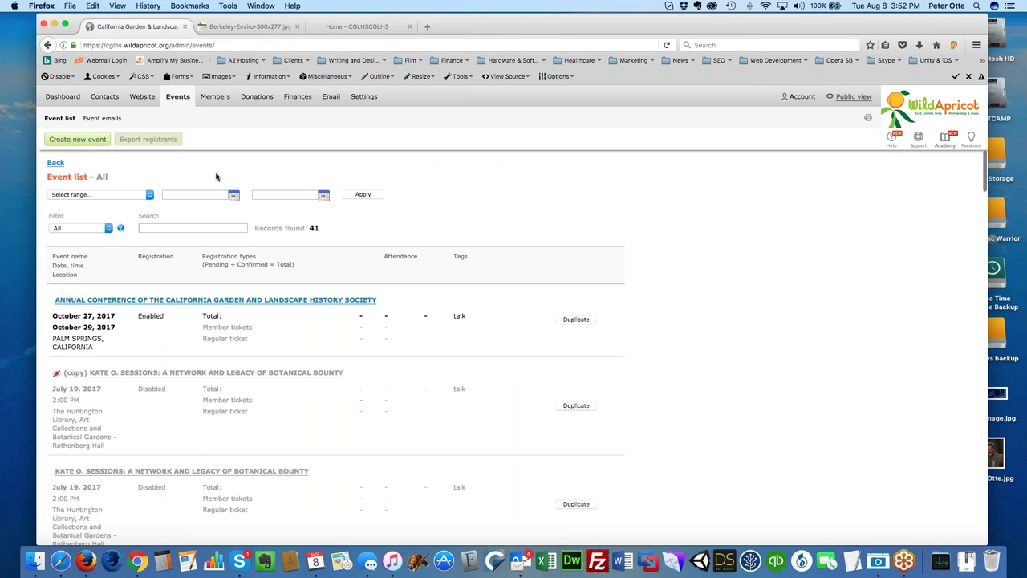
Open the member list summary to view the membership levels
mouse_move(207, 98)
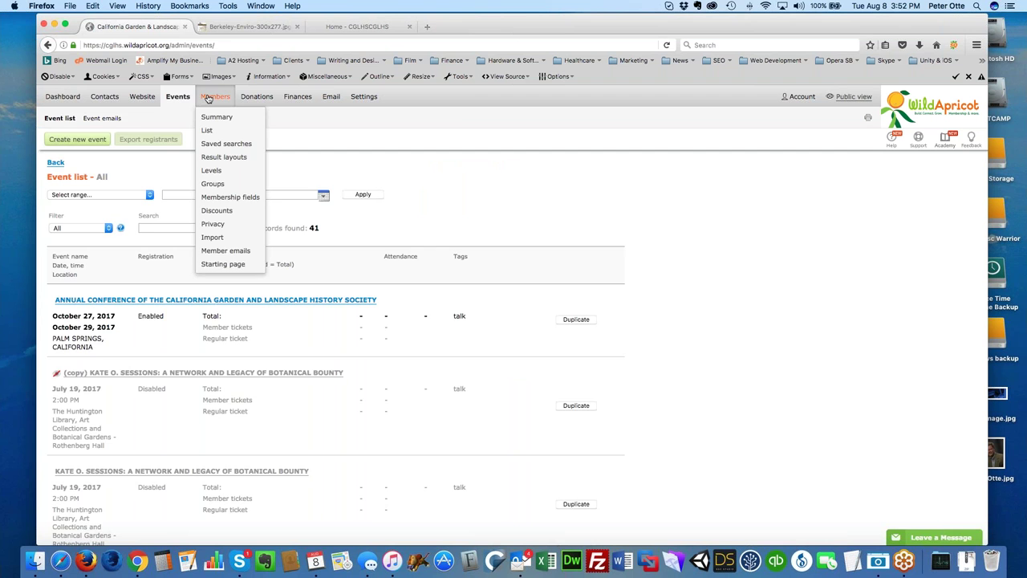
left_click(207, 97)
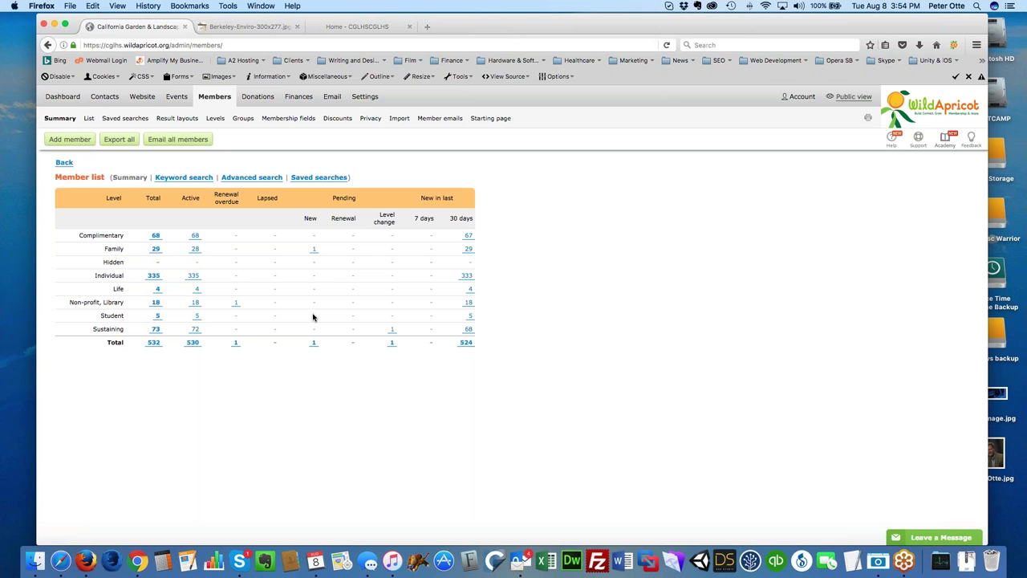
Open the pending new member's record, activate the Family membership without payment, and return to the member list summary
left_click(314, 343)
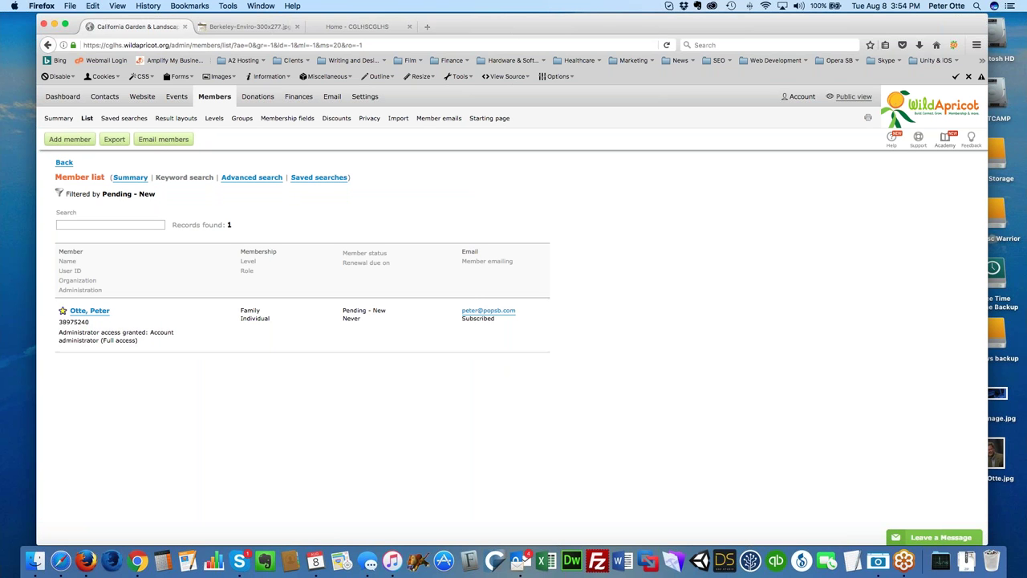
left_click(89, 311)
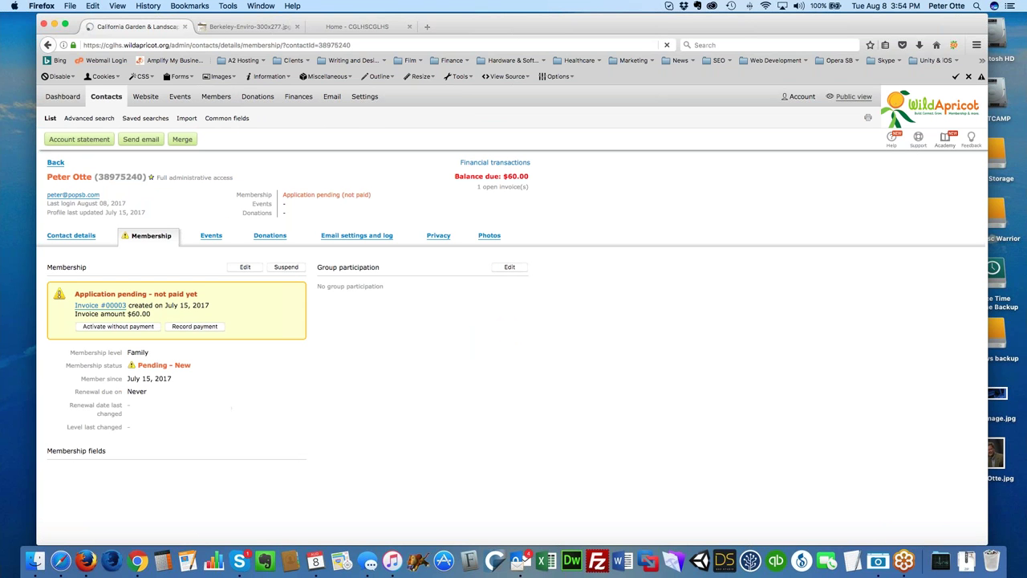
left_click(126, 327)
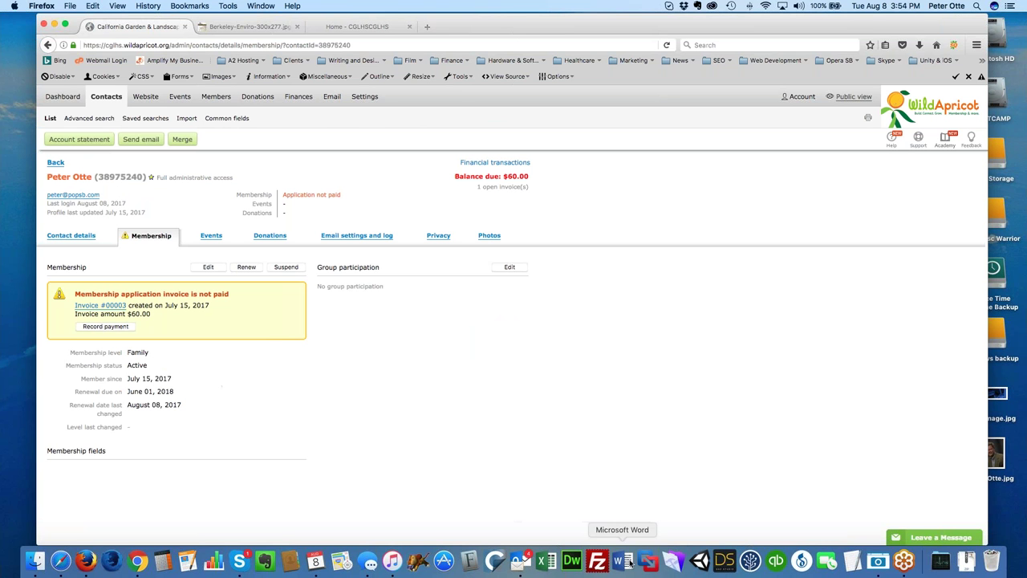
left_click(55, 163)
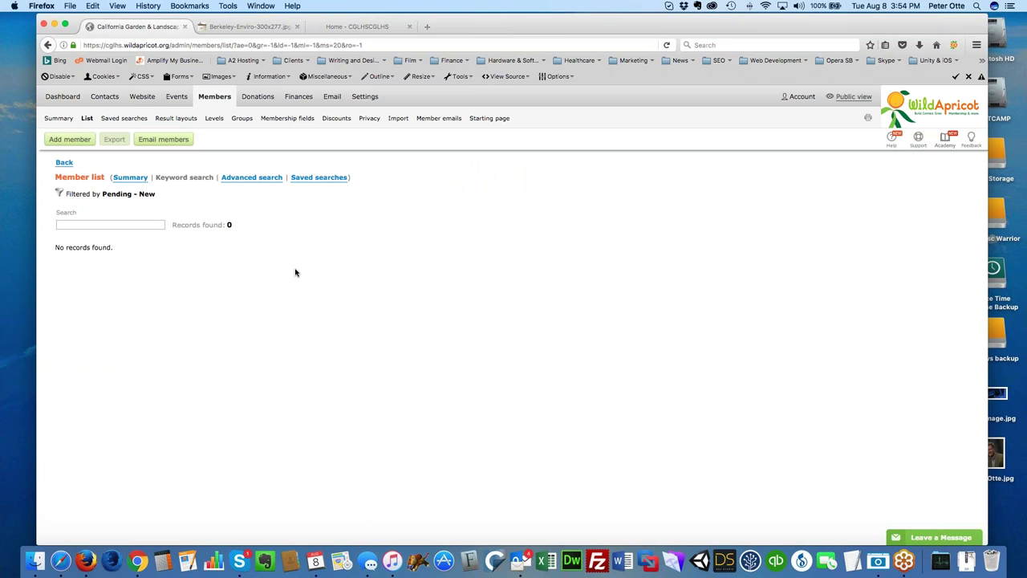
left_click(65, 163)
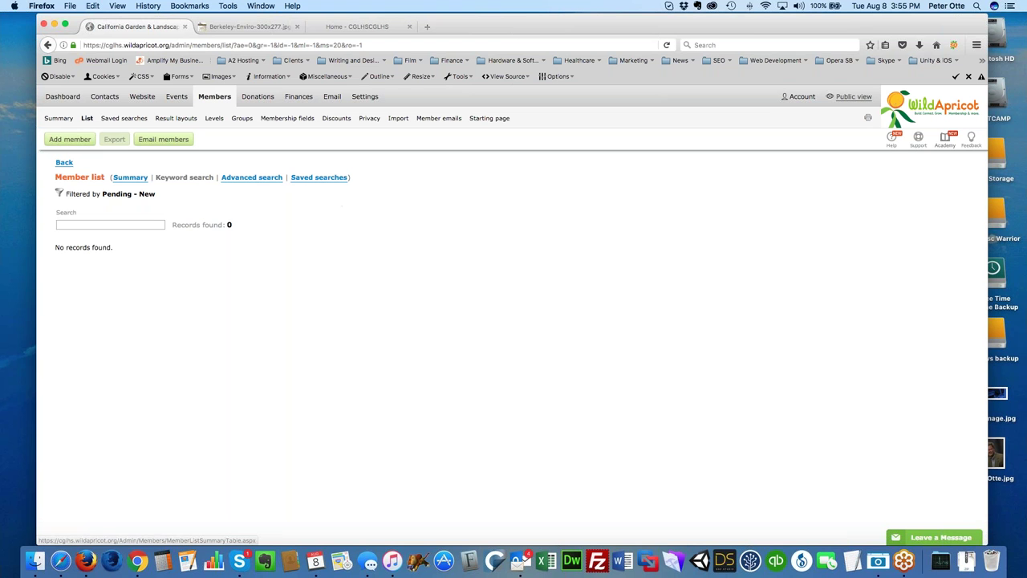
left_click(64, 162)
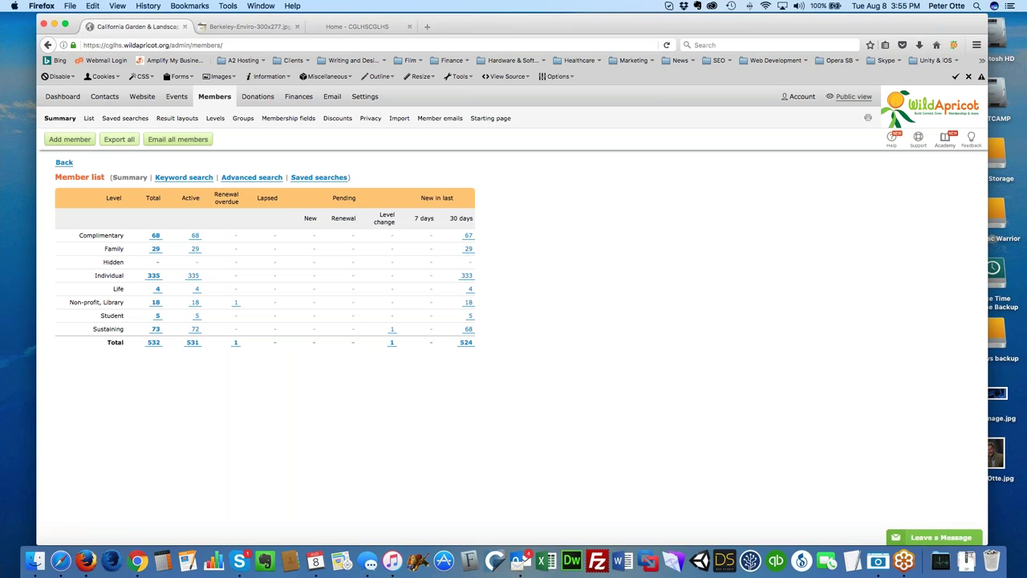
Open the export options for all members and examine the available file formats and fields
left_click(119, 141)
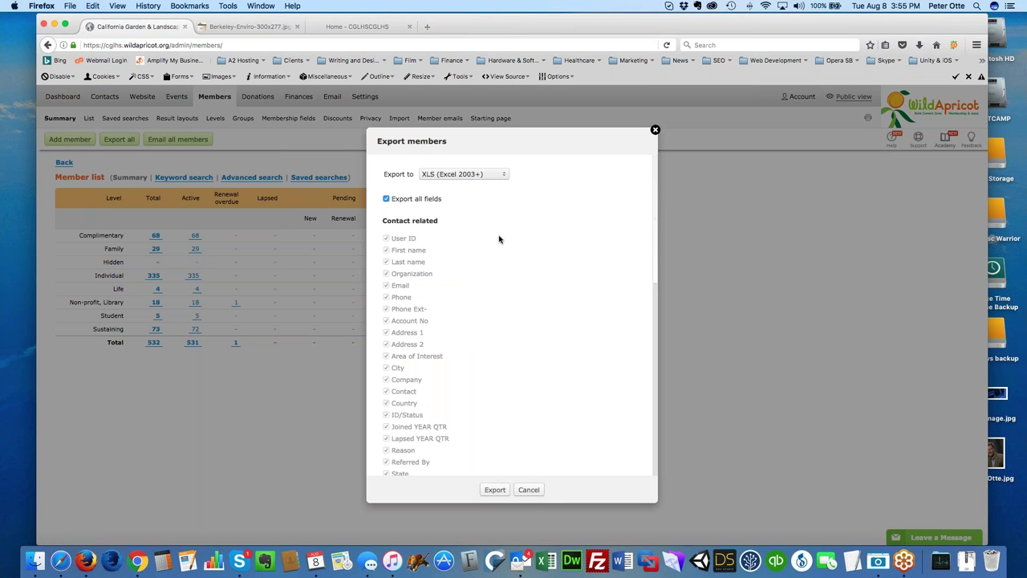
left_click(501, 175)
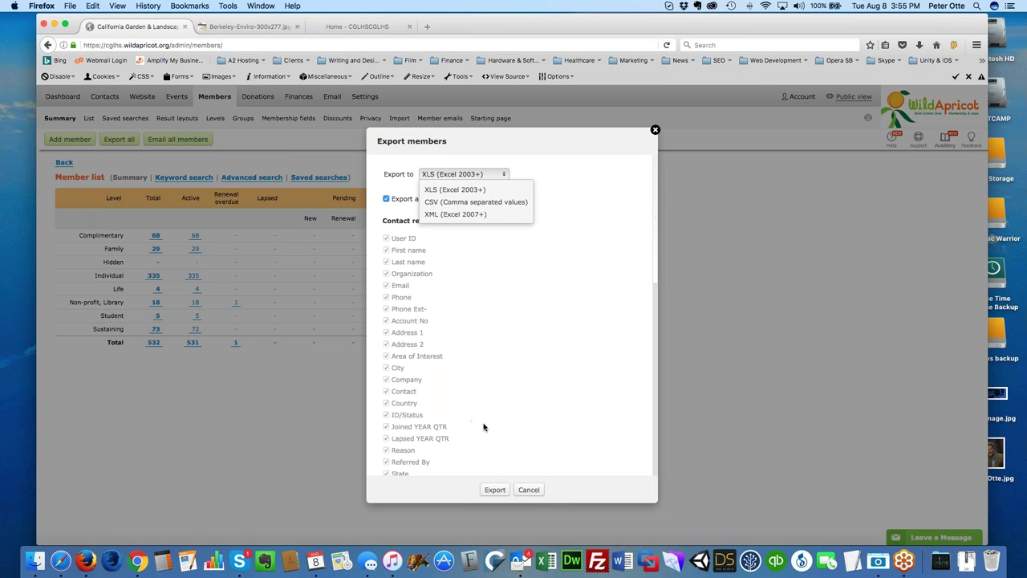
left_click(506, 290)
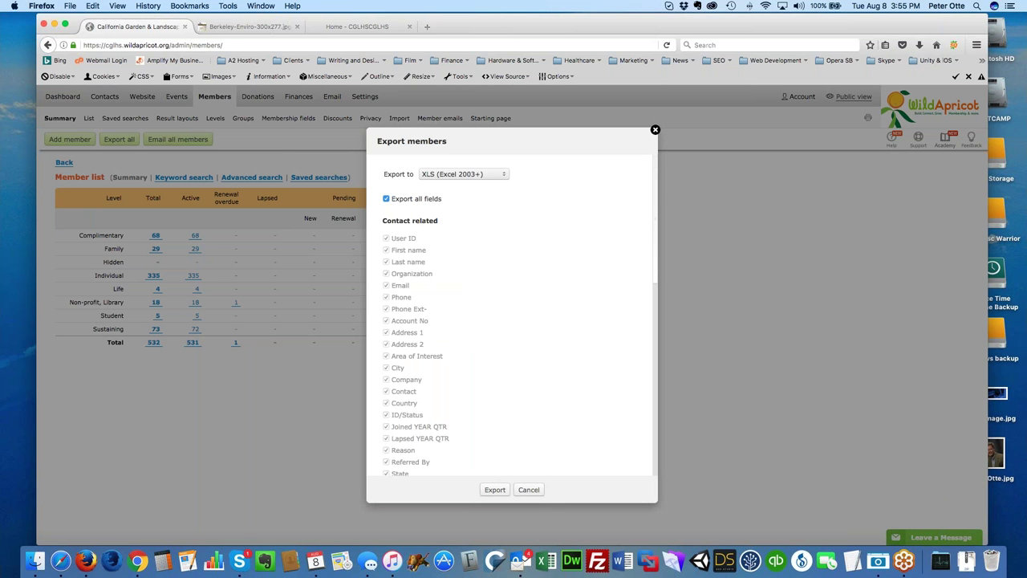
scroll(462, 240, "down", 3)
scroll(417, 213, "up", 3)
Turn off Export all fields, exclude the User ID and Group participation fields, and cancel the member export
left_click(386, 199)
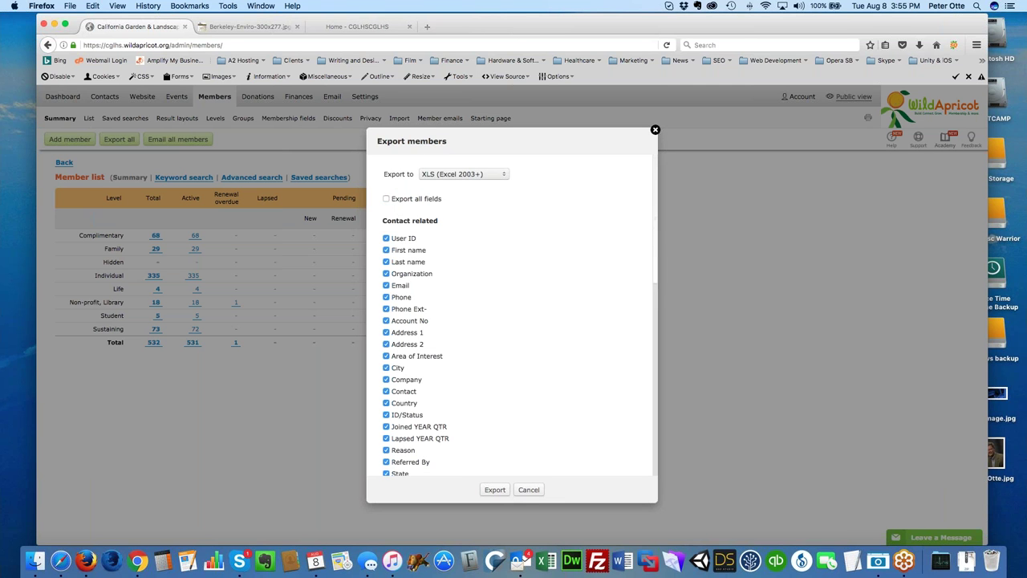
left_click(386, 238)
scroll(452, 382, "down", 10)
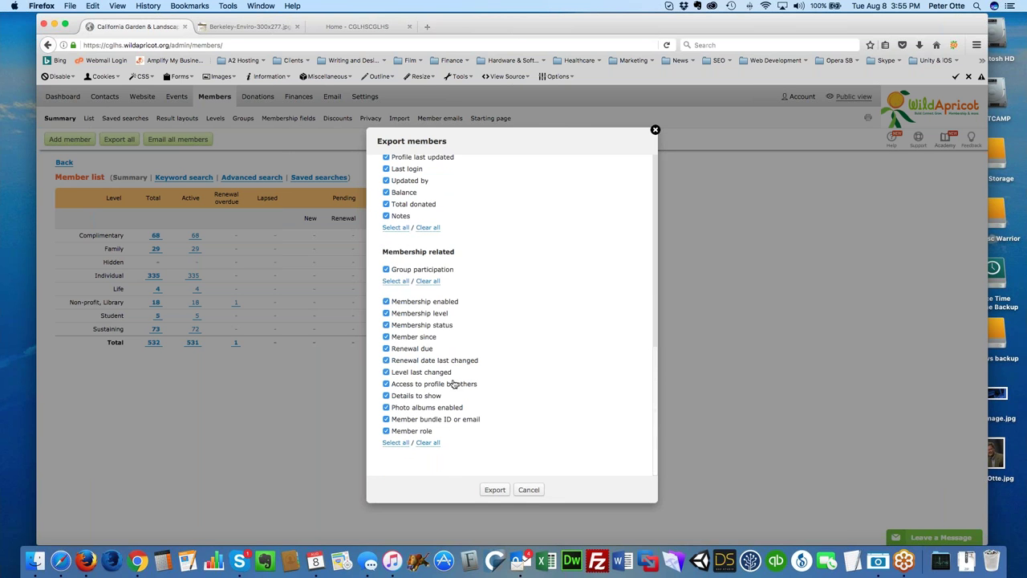
left_click(386, 270)
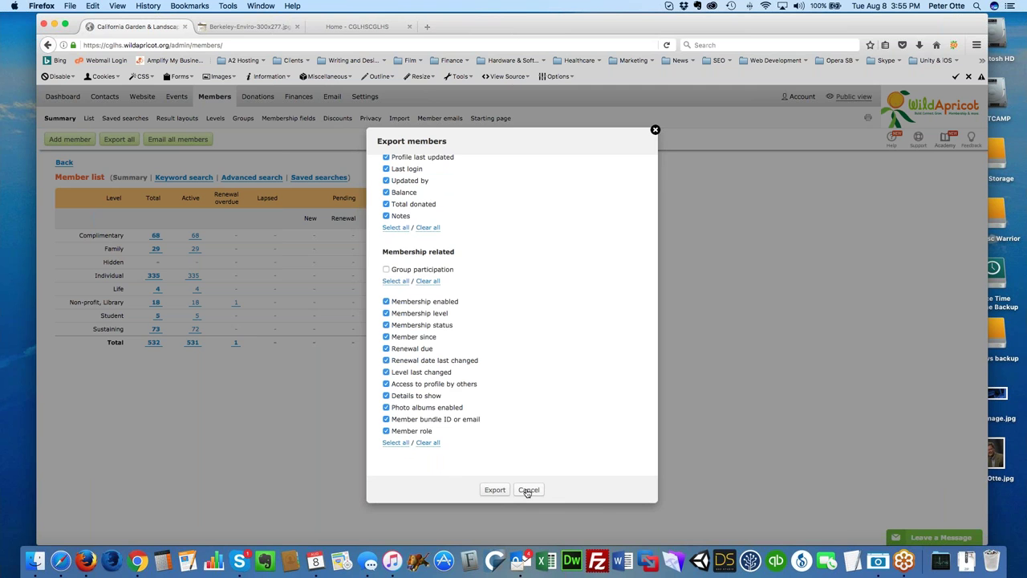
left_click(528, 490)
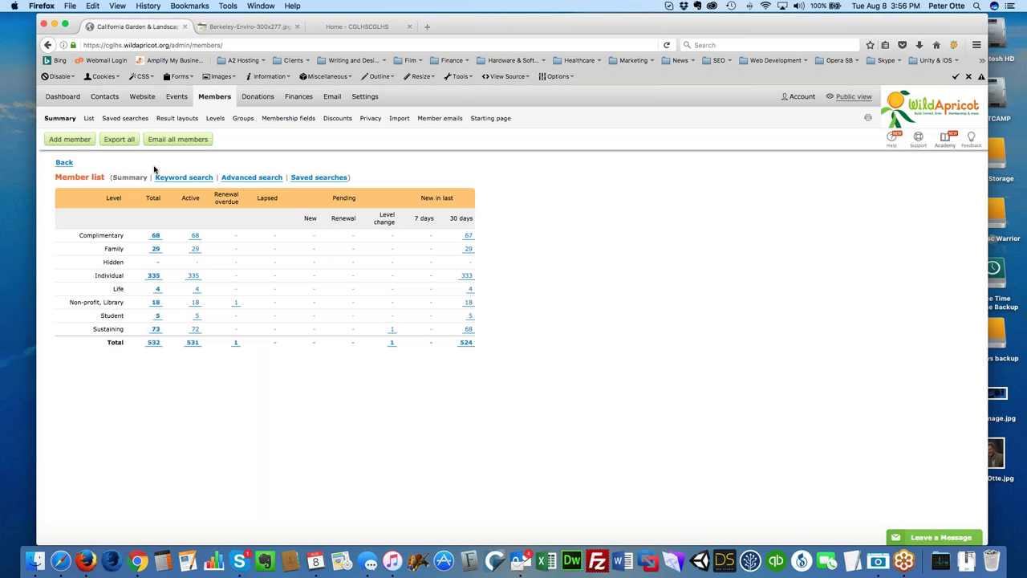
Start an email to all members and show the themed email templates
left_click(187, 142)
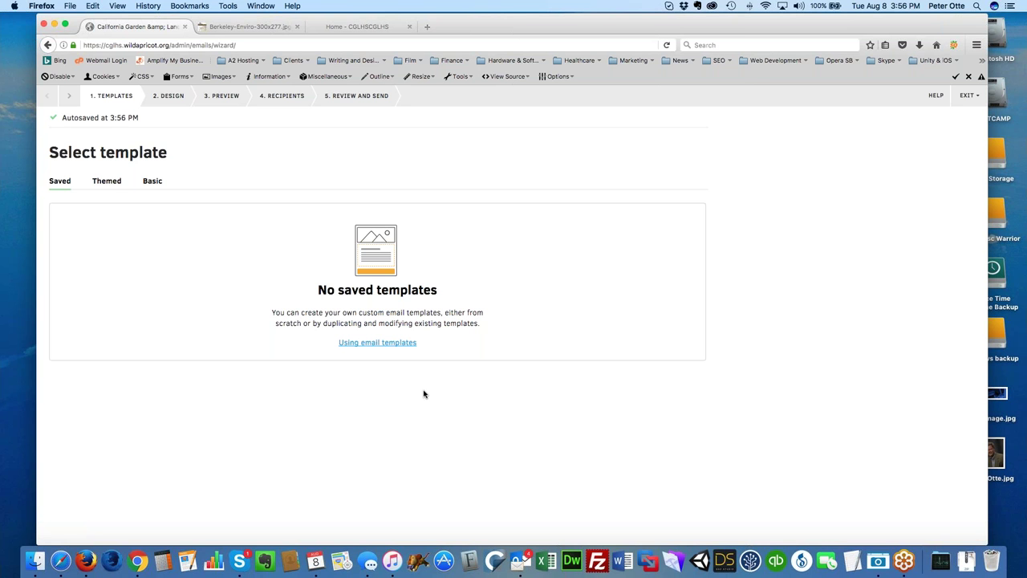
left_click(103, 183)
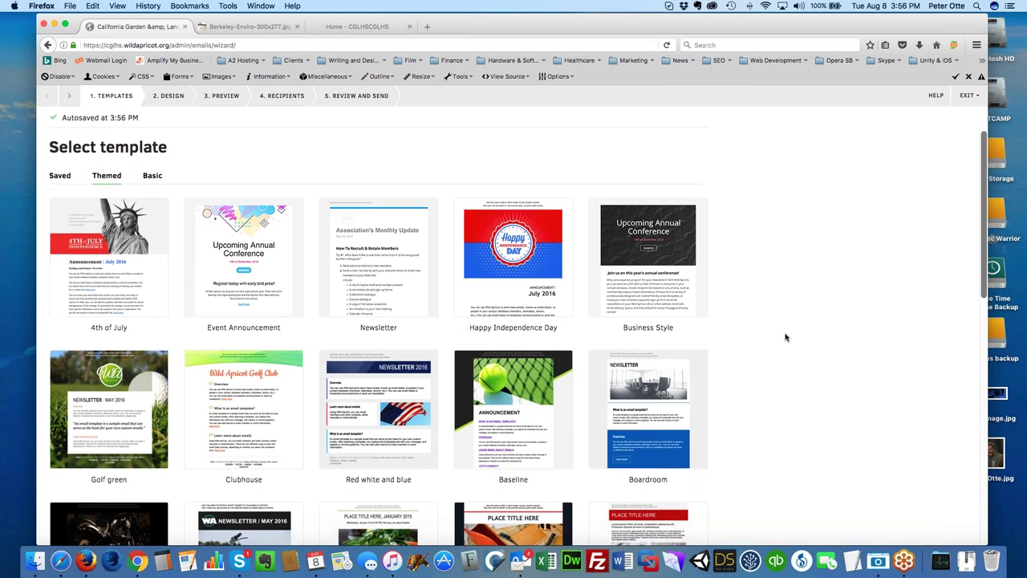
Browse the themed email templates and start a design from the Clubhouse template
scroll(785, 337, "down", 3)
scroll(785, 337, "down", 2)
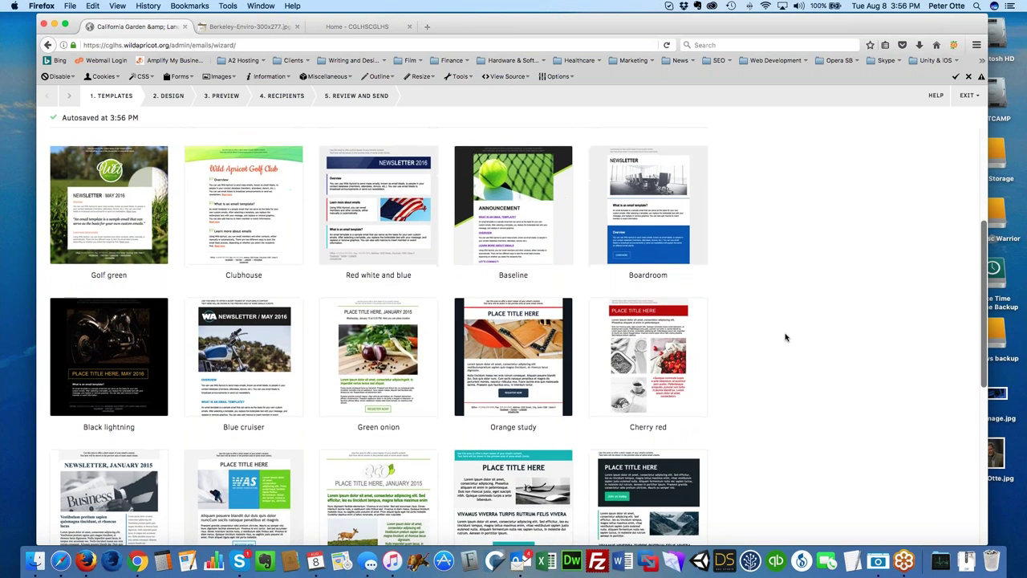
scroll(786, 337, "down", 6)
scroll(785, 337, "down", 3)
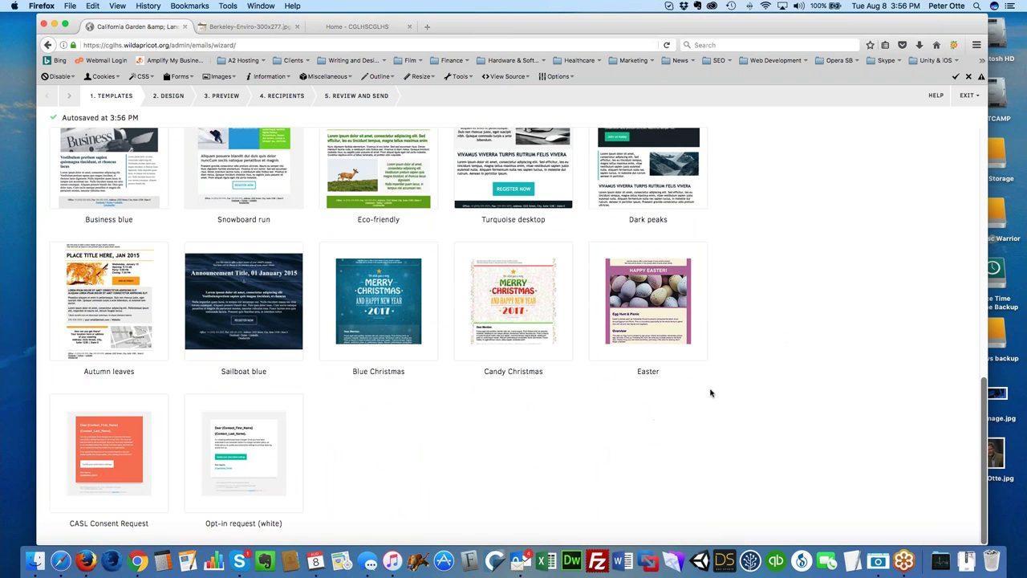
scroll(744, 392, "up", 5)
scroll(745, 391, "up", 6)
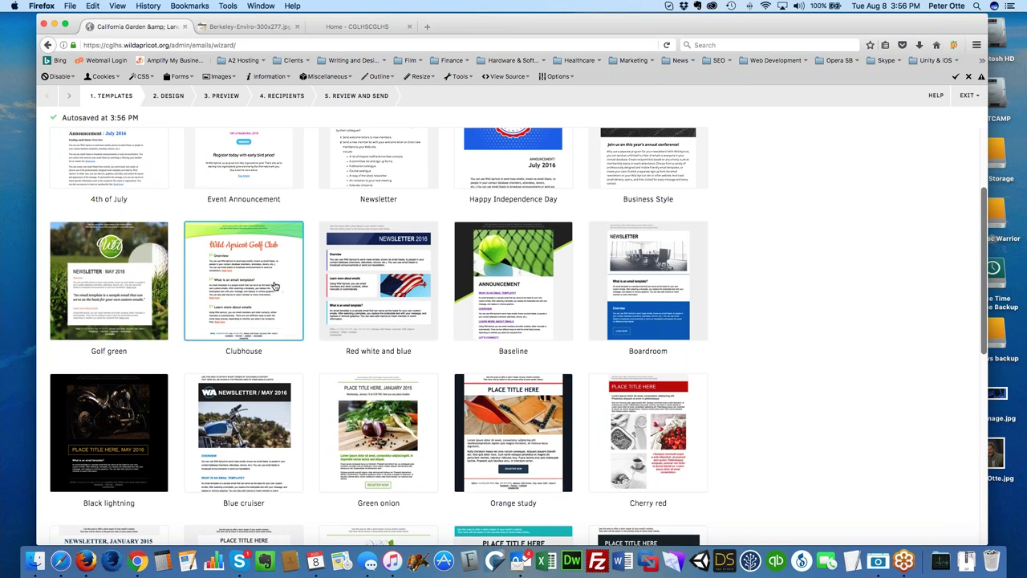
left_click(276, 287)
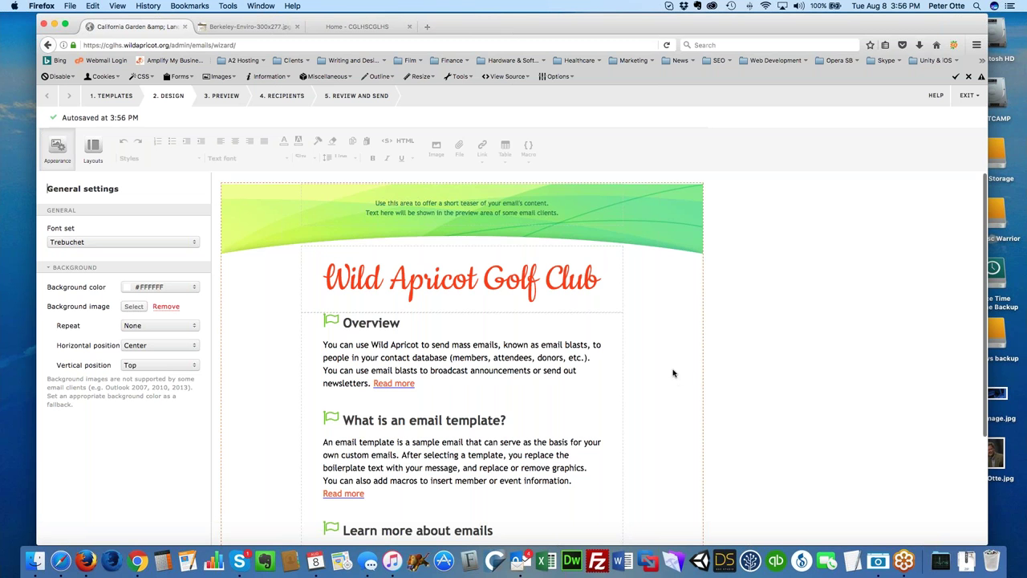
Look over the Clubhouse template's design from the header down to the footer
scroll(791, 363, "down", 4)
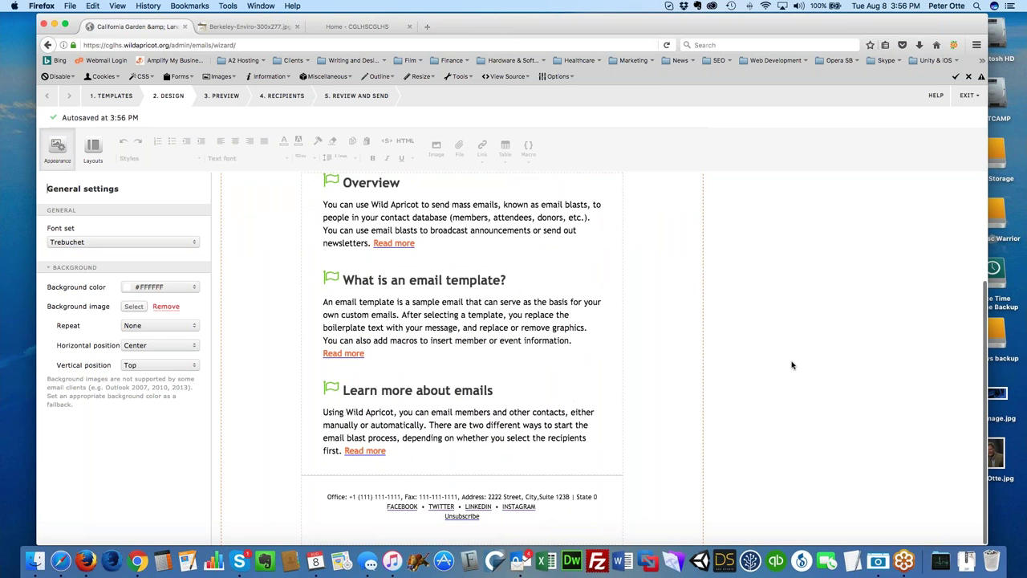
scroll(791, 365, "up", 4)
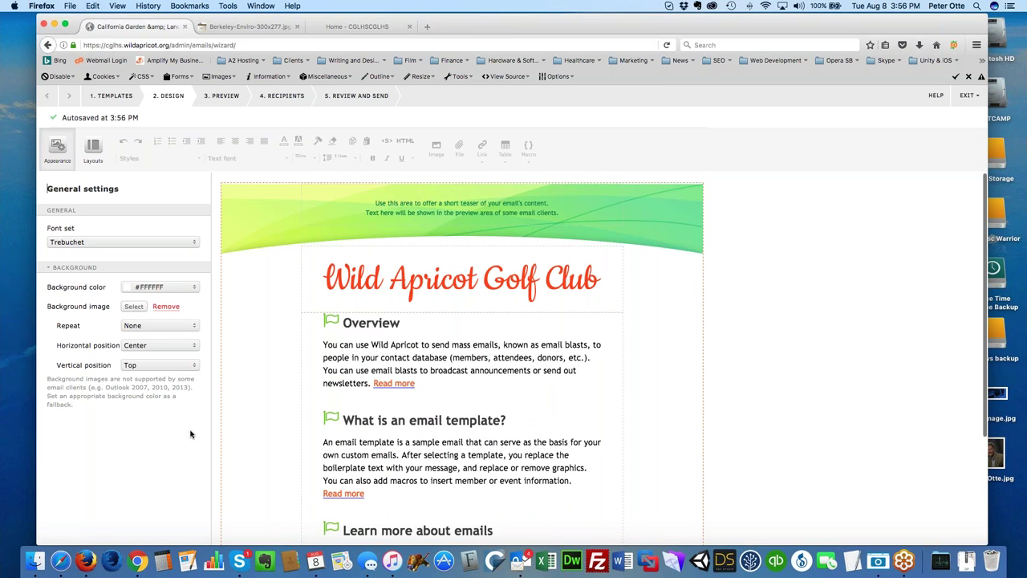
mouse_move(350, 285)
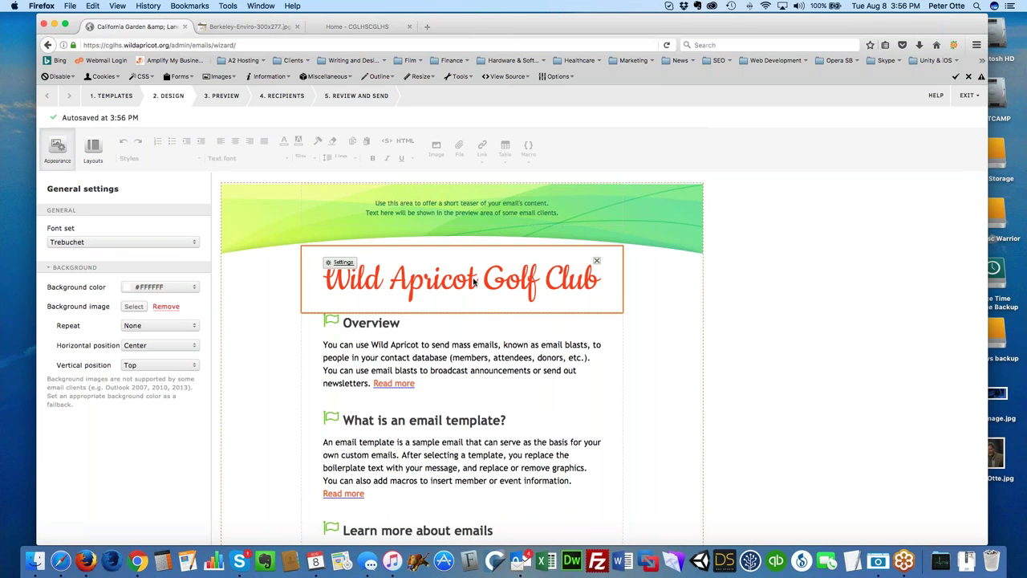
scroll(522, 273, "down", 1)
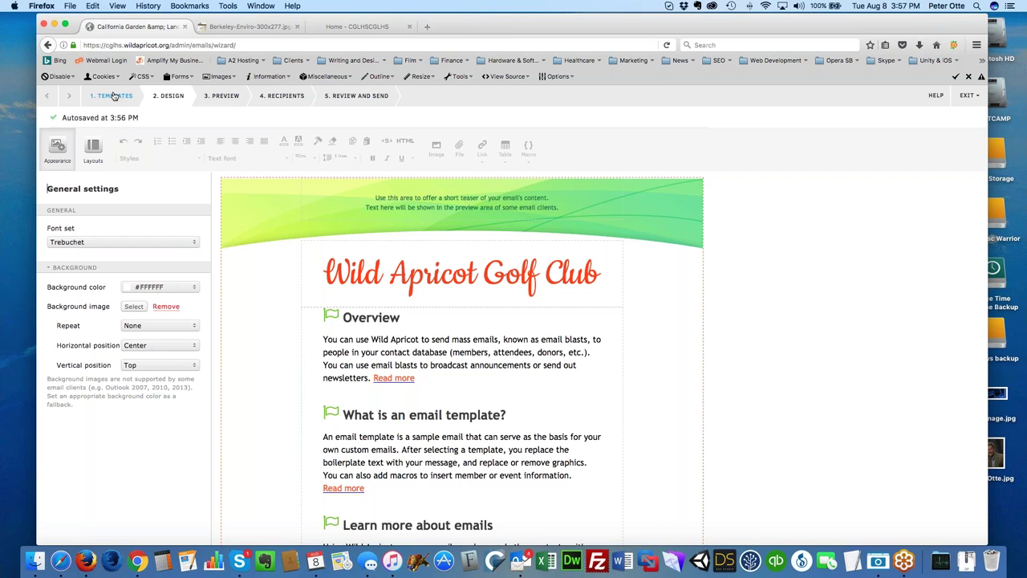
Preview the email in its mobile layout and return to the desktop layout
left_click(225, 95)
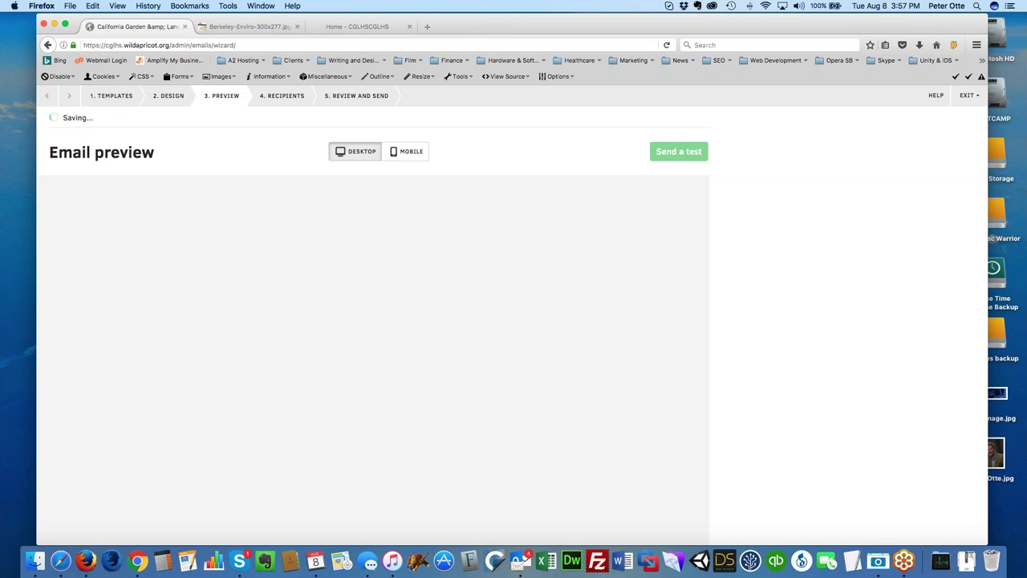
left_click(406, 152)
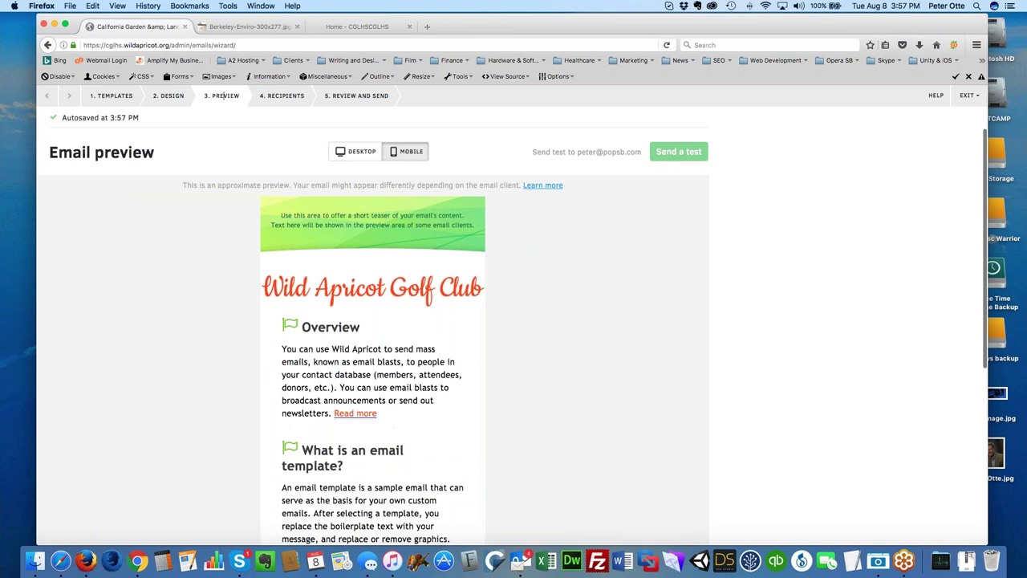
left_click(358, 154)
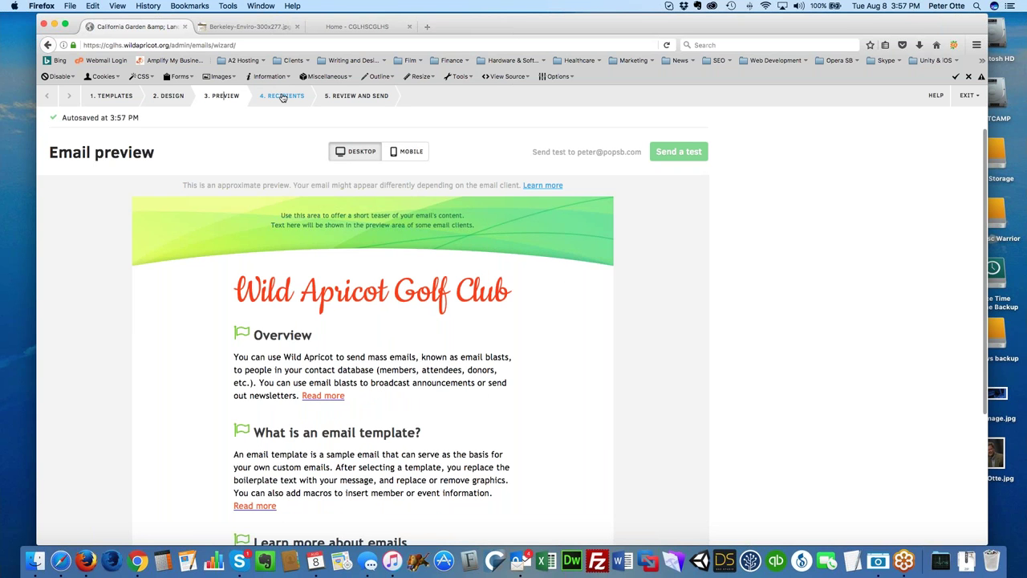
Check the email's recipients and delivery setup pages, and exit the wizard without saving
left_click(283, 97)
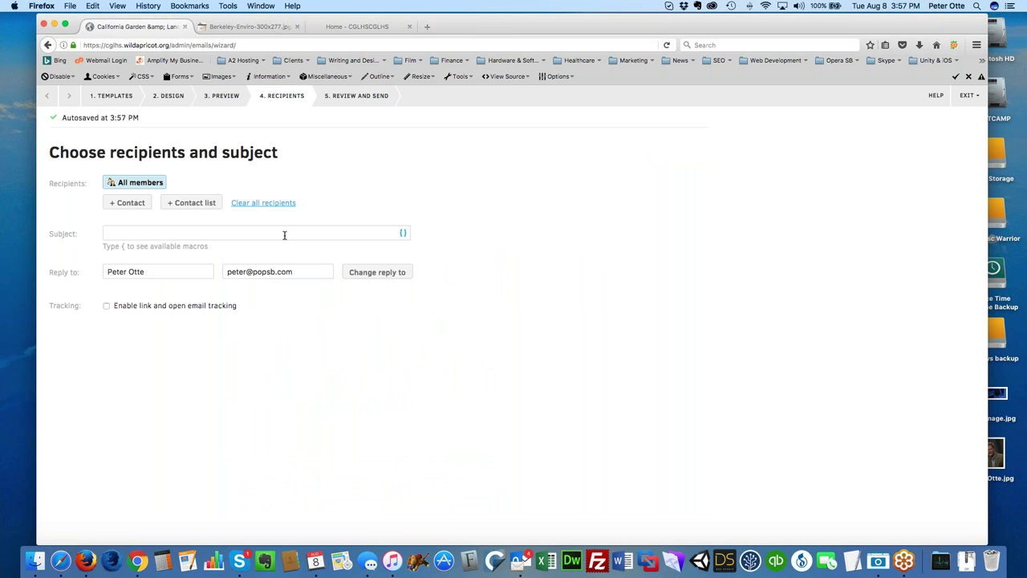
left_click(342, 98)
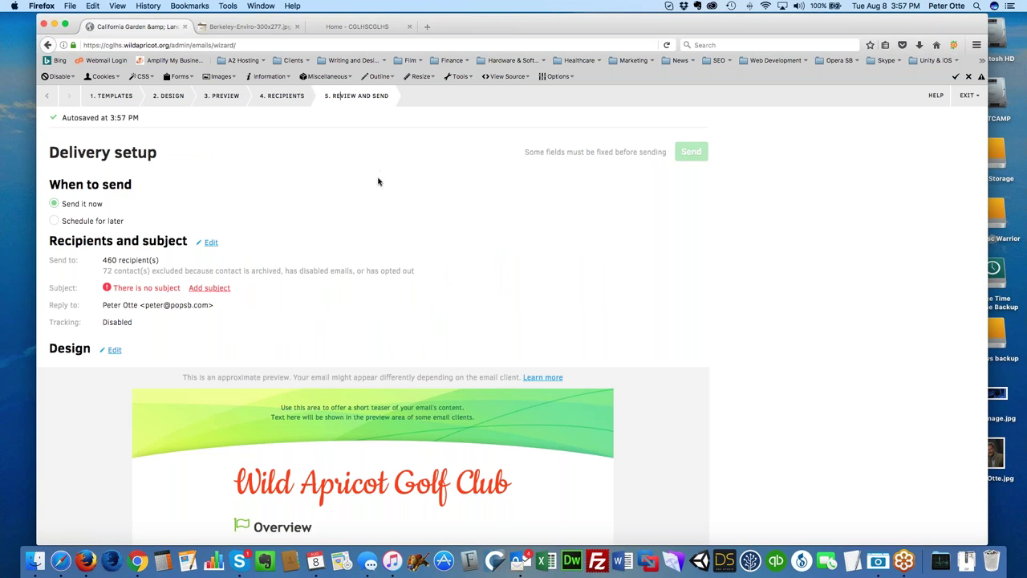
left_click(113, 96)
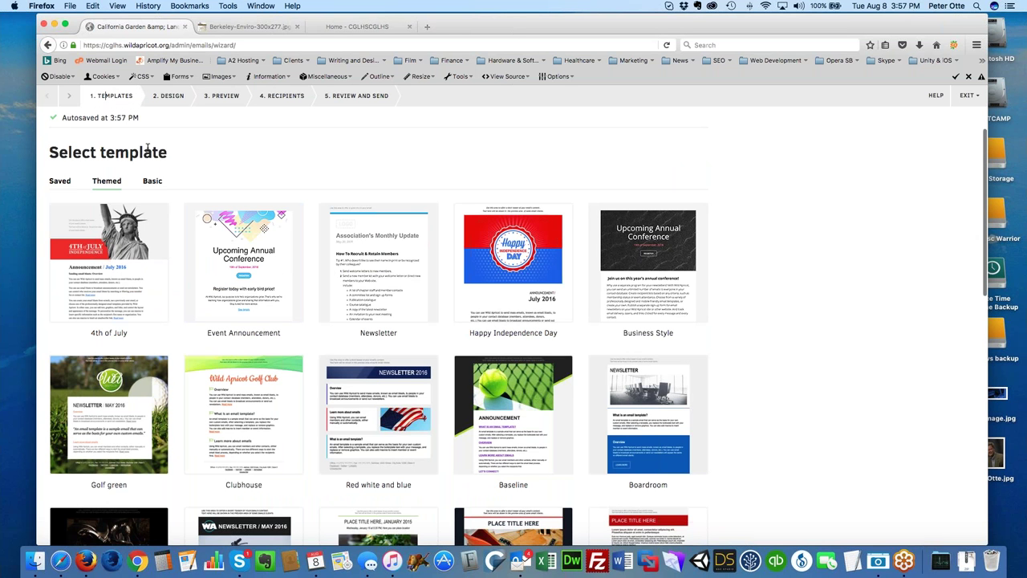
left_click(967, 96)
left_click(944, 136)
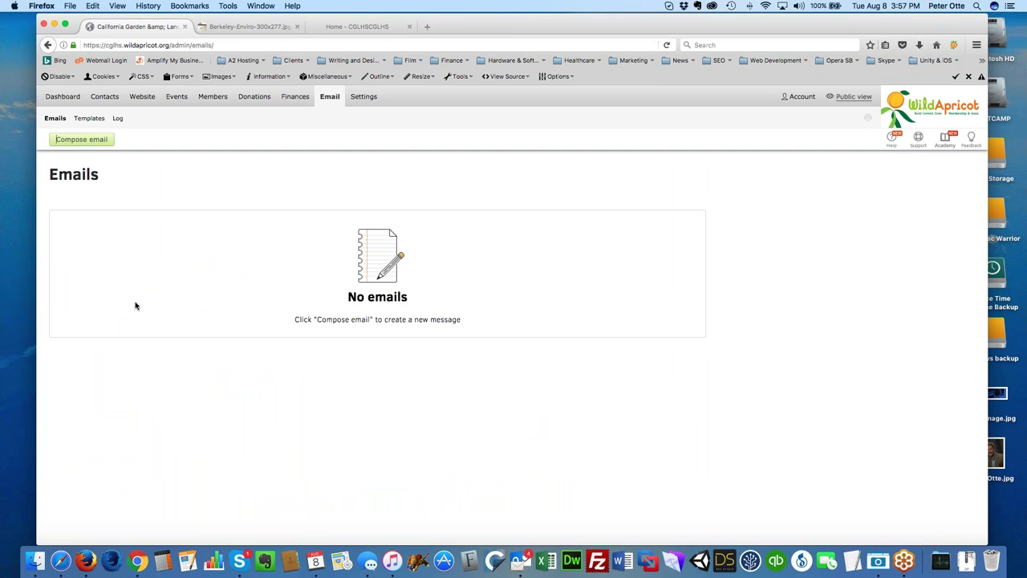
Compose a new email and start it from the themed Clubhouse template
left_click(92, 143)
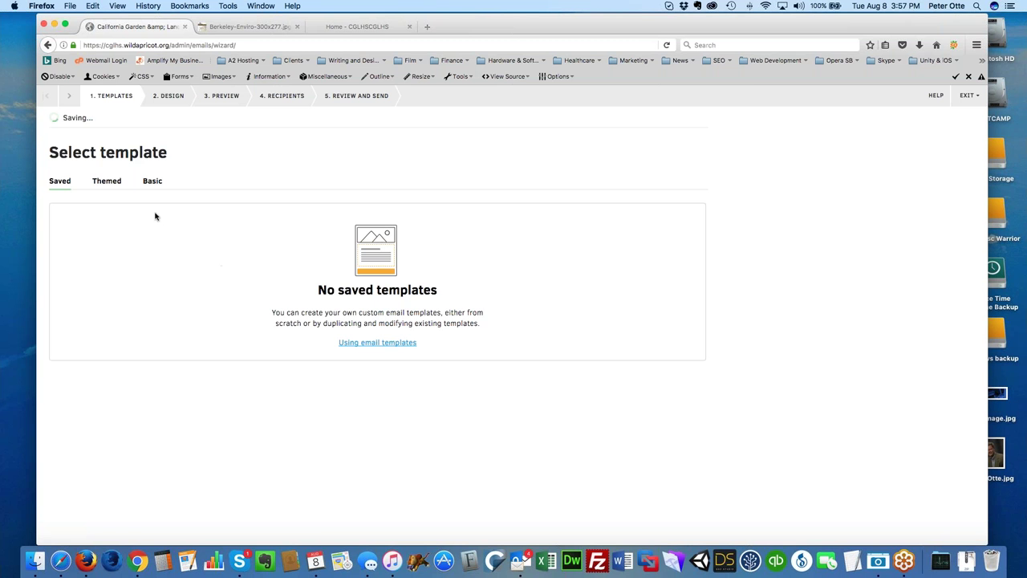
left_click(97, 180)
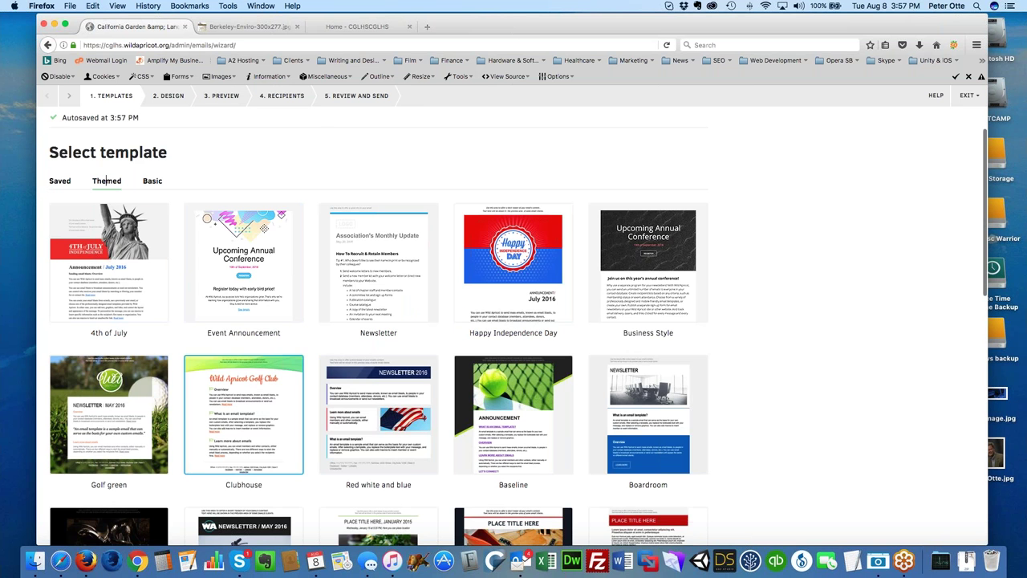
left_click(403, 233)
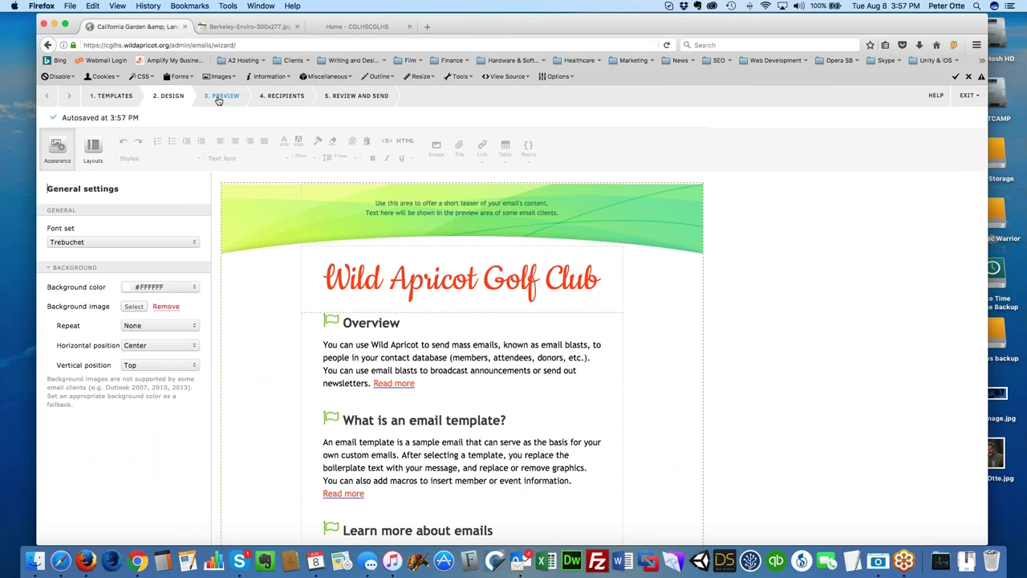
Replace the opening words of the Overview paragraph with "Start typing" and preview the email
left_click(356, 346)
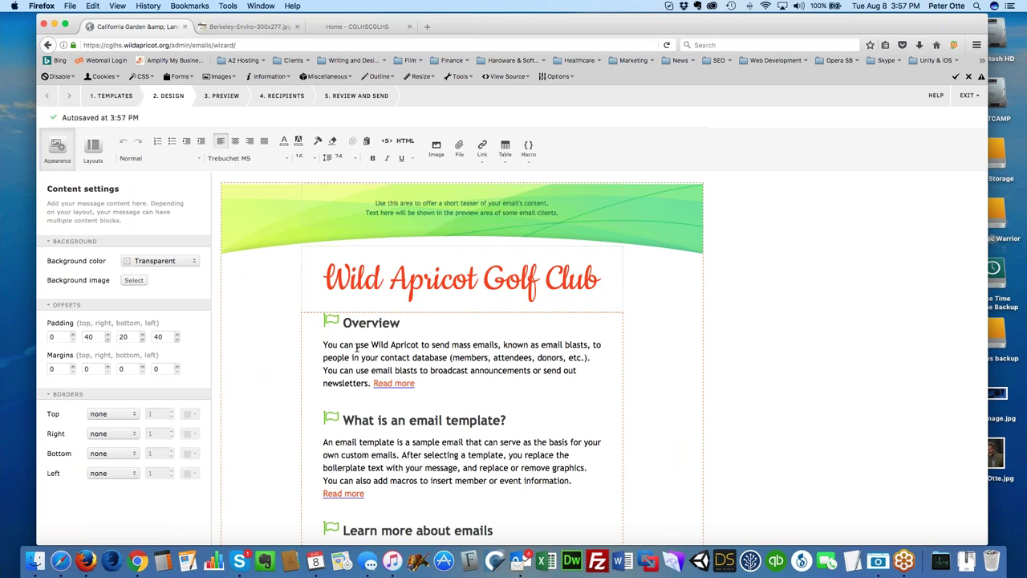
left_click_drag(323, 344, 391, 354)
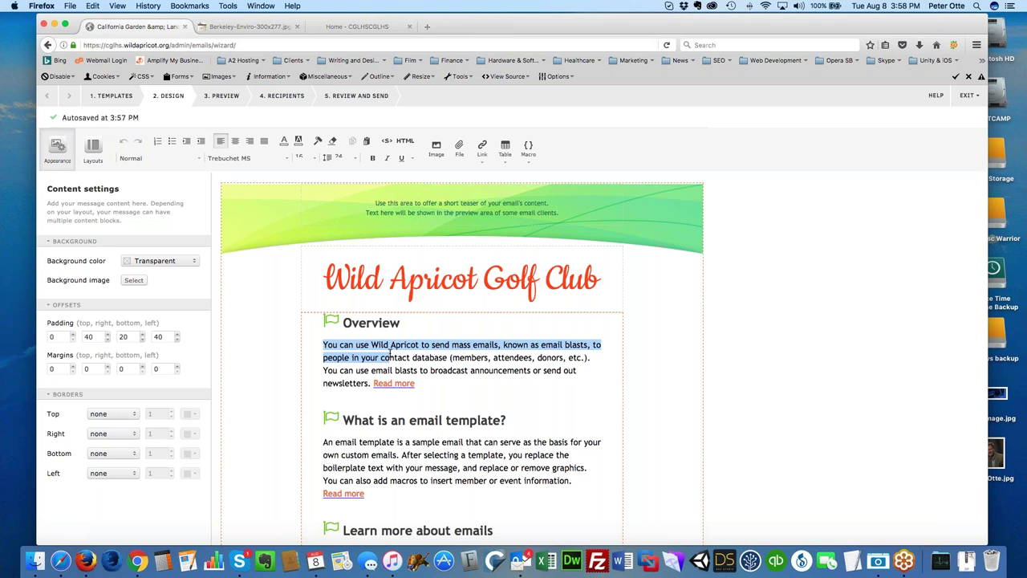
type("Start typing ntact database (members, attendees, donors, etc.). You")
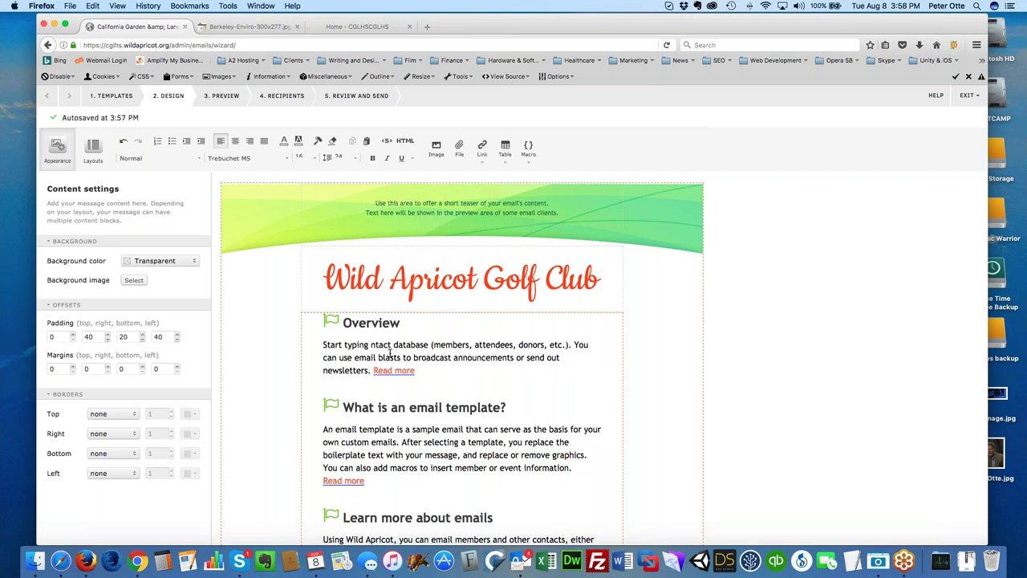
left_click(224, 96)
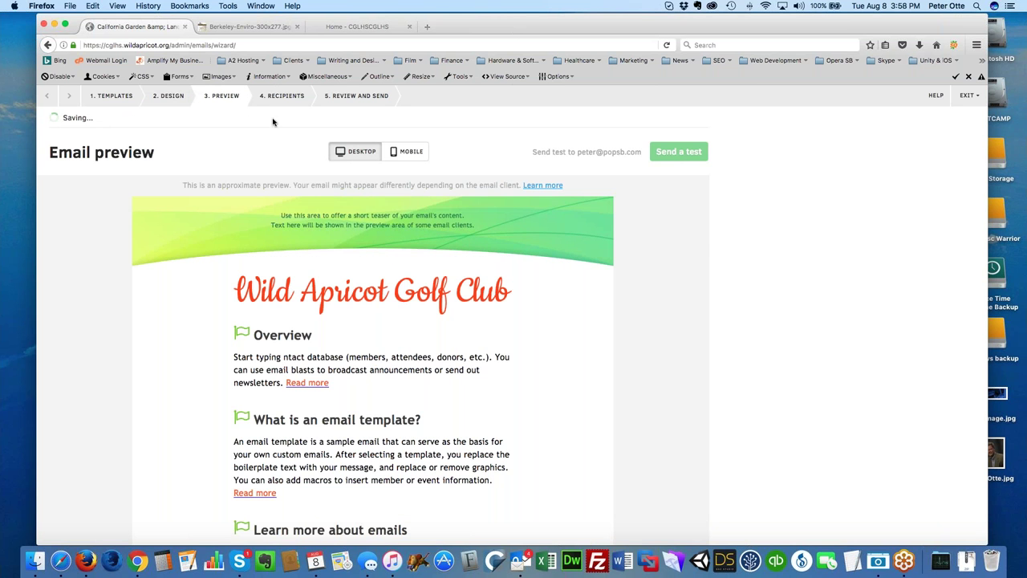
Browse the individual contacts available as recipients, highlight a Sustaining member, and cancel the selection
left_click(280, 97)
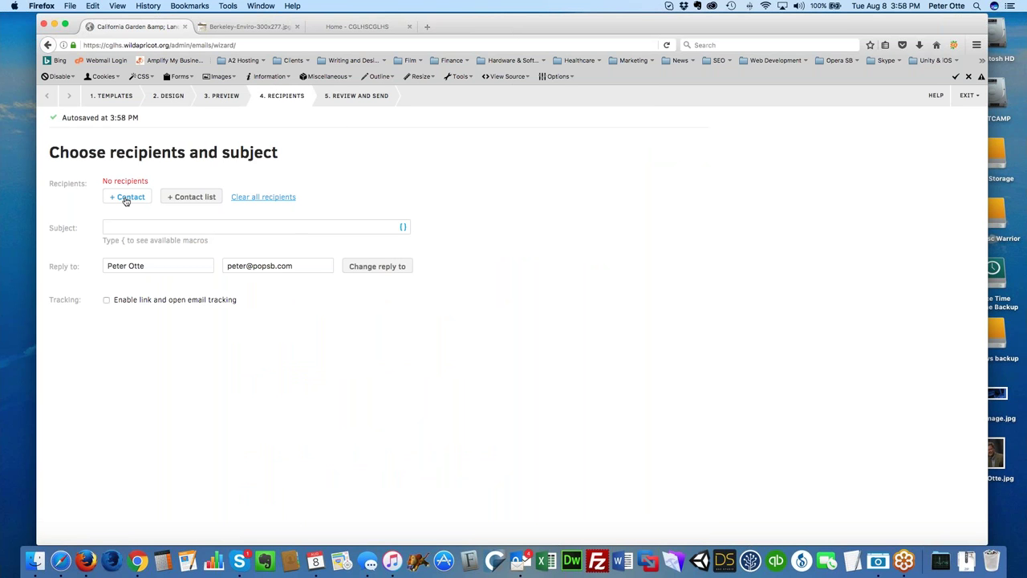
left_click(375, 267)
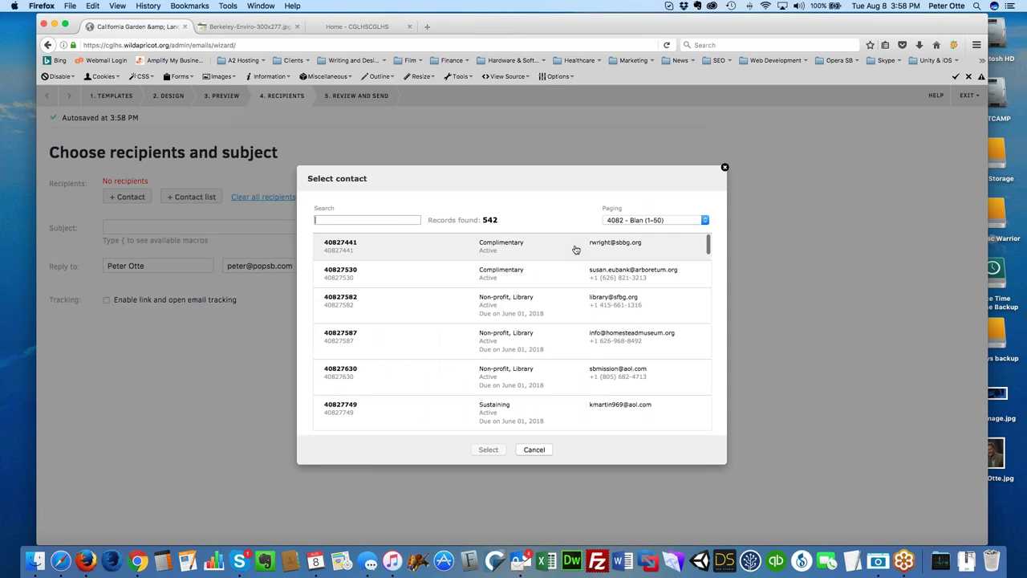
scroll(570, 319, "down", 3)
scroll(573, 321, "up", 1)
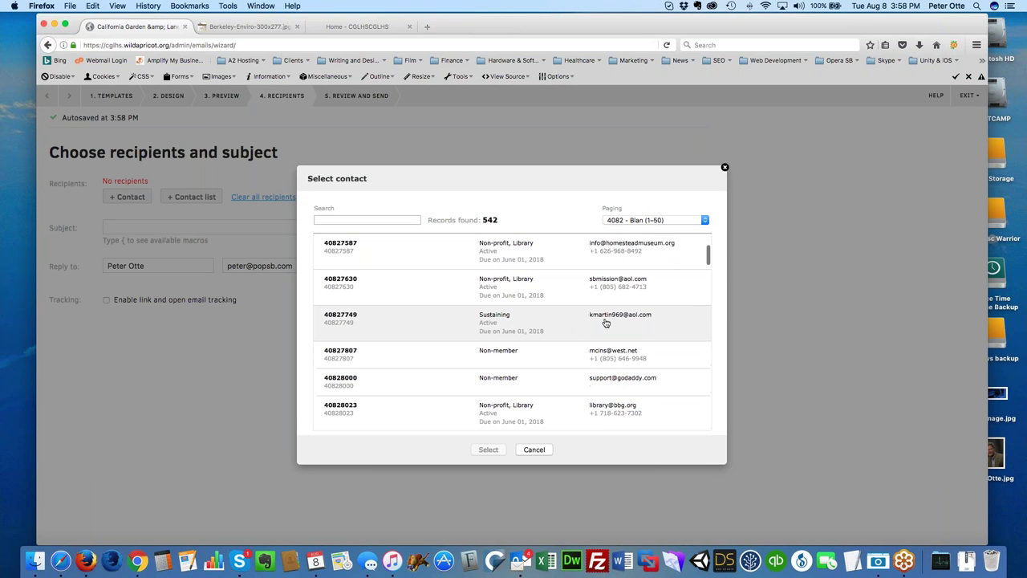
left_click(544, 320)
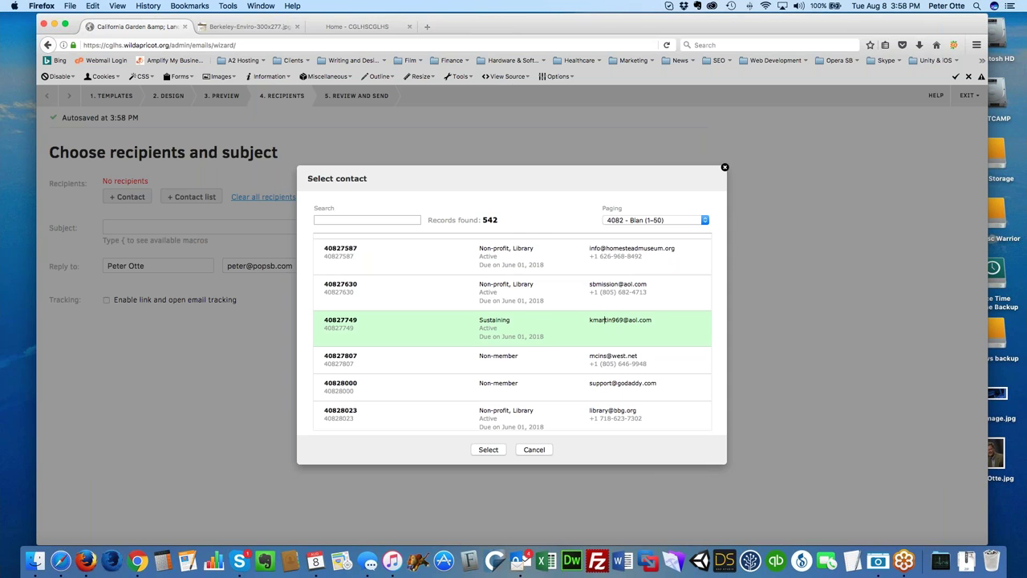
left_click(542, 450)
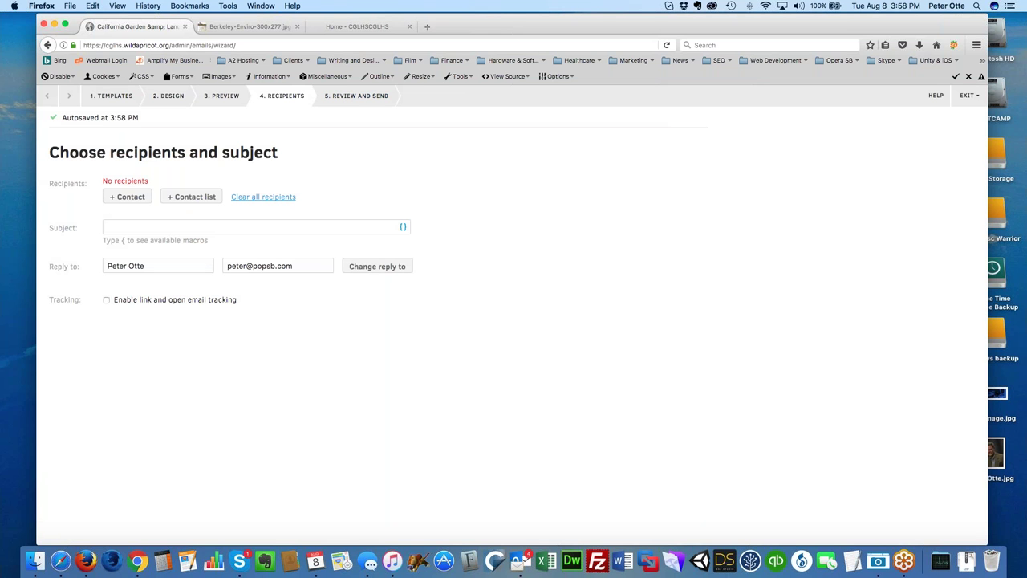
Try the All contacts and All members options for the recipient list, and cancel without adding either
left_click(181, 199)
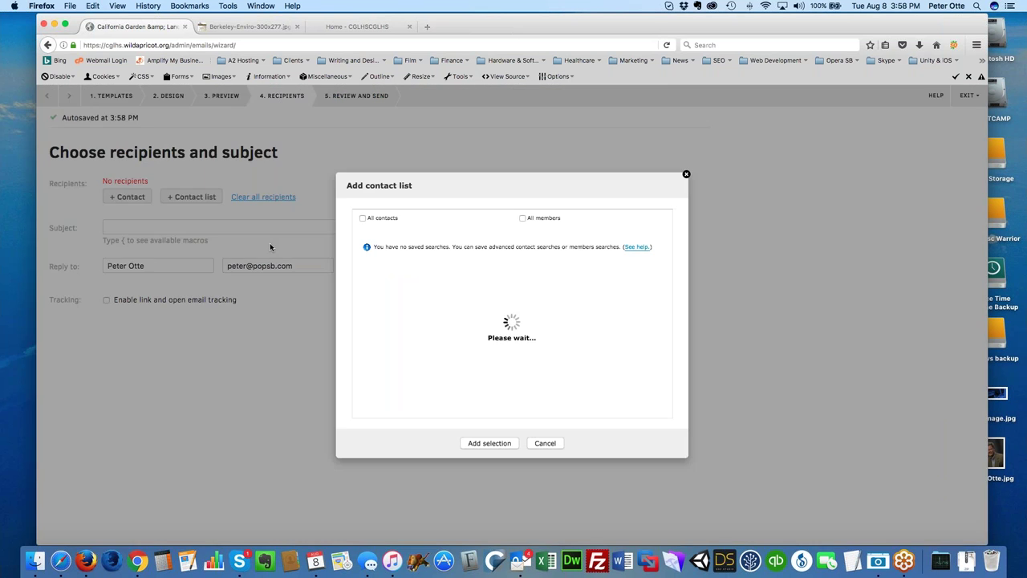
left_click(363, 218)
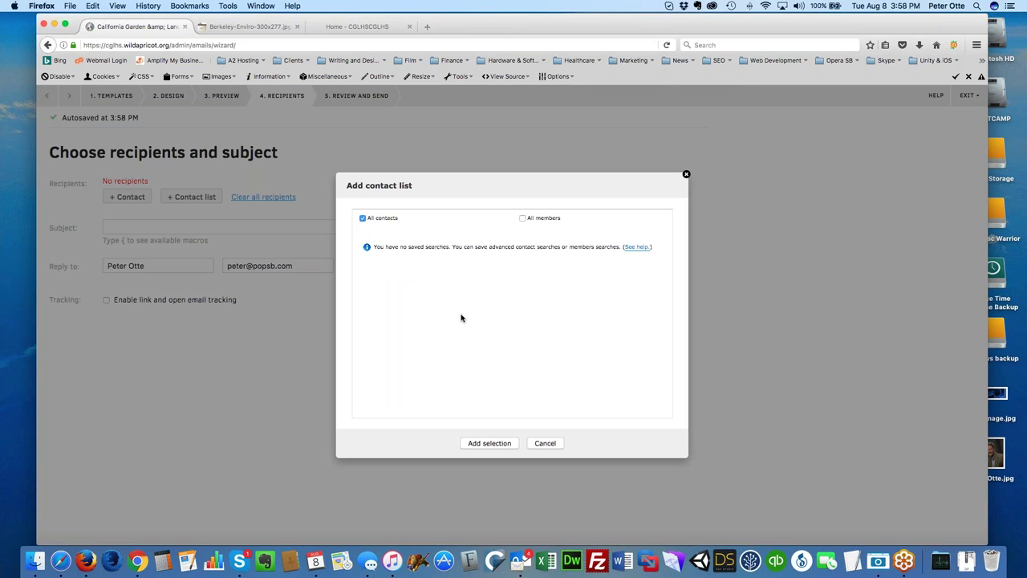
left_click(363, 219)
left_click(523, 219)
left_click(545, 443)
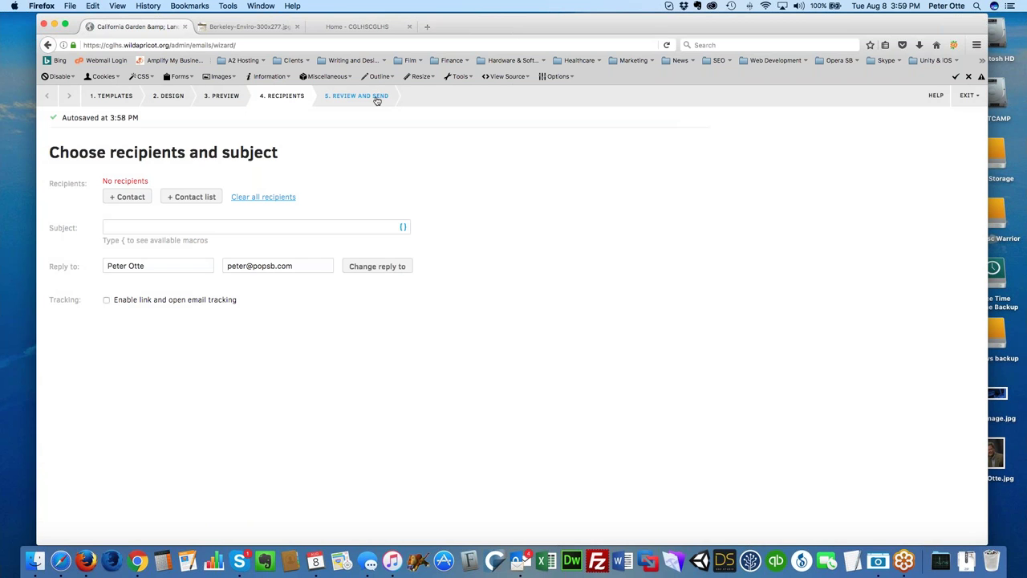
Review the email's delivery setup and design summary, and leave the draft without saving
left_click(347, 96)
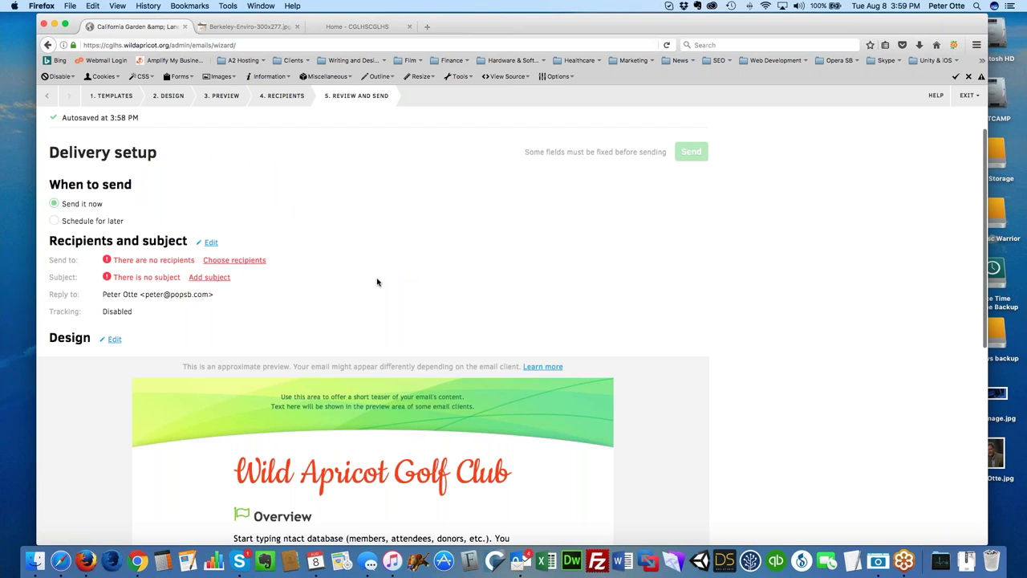
scroll(656, 297, "down", 5)
scroll(656, 297, "up", 5)
left_click(967, 96)
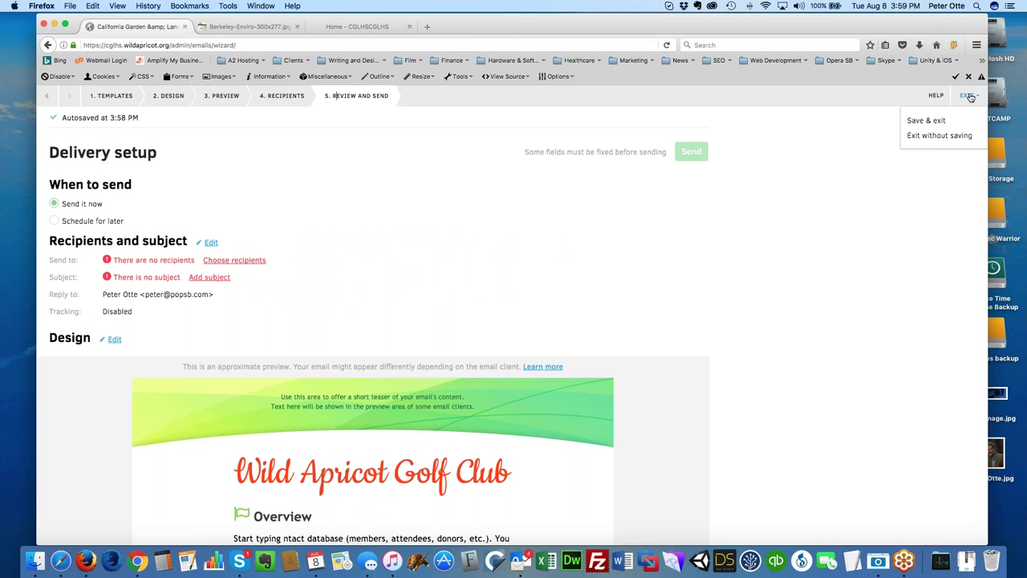
left_click(958, 136)
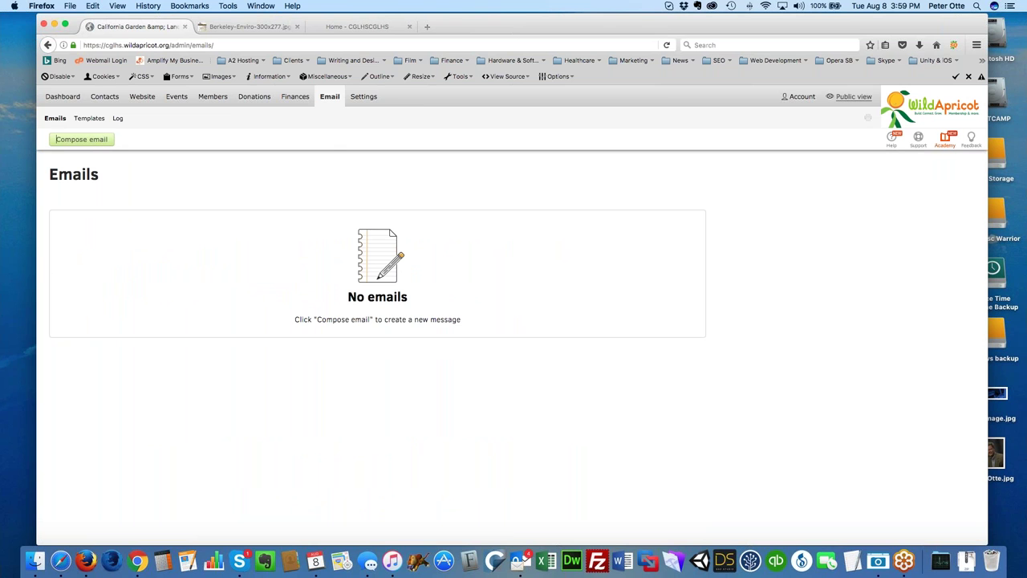
Open the list of donations in the Donations section
mouse_move(254, 95)
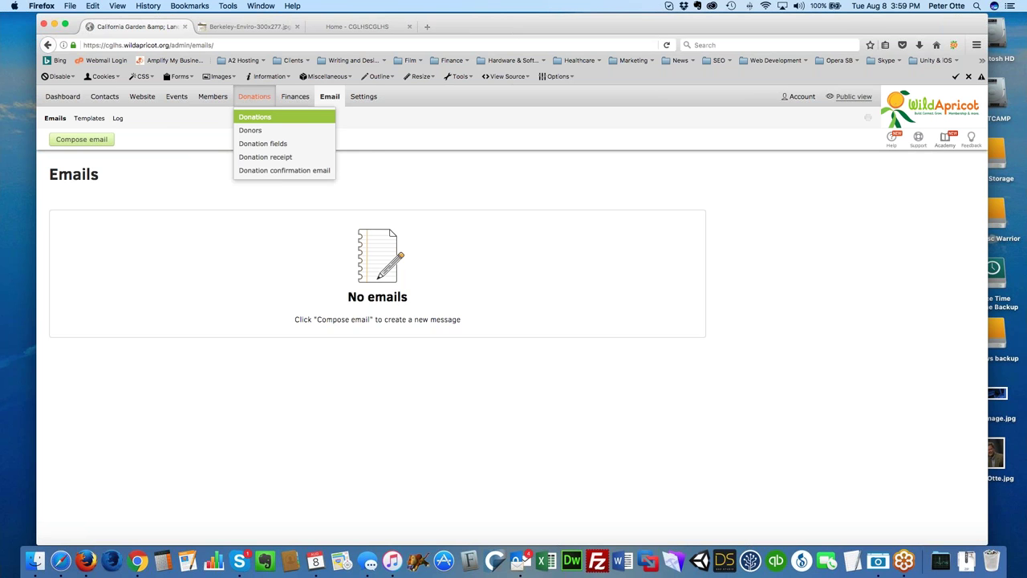
left_click(254, 117)
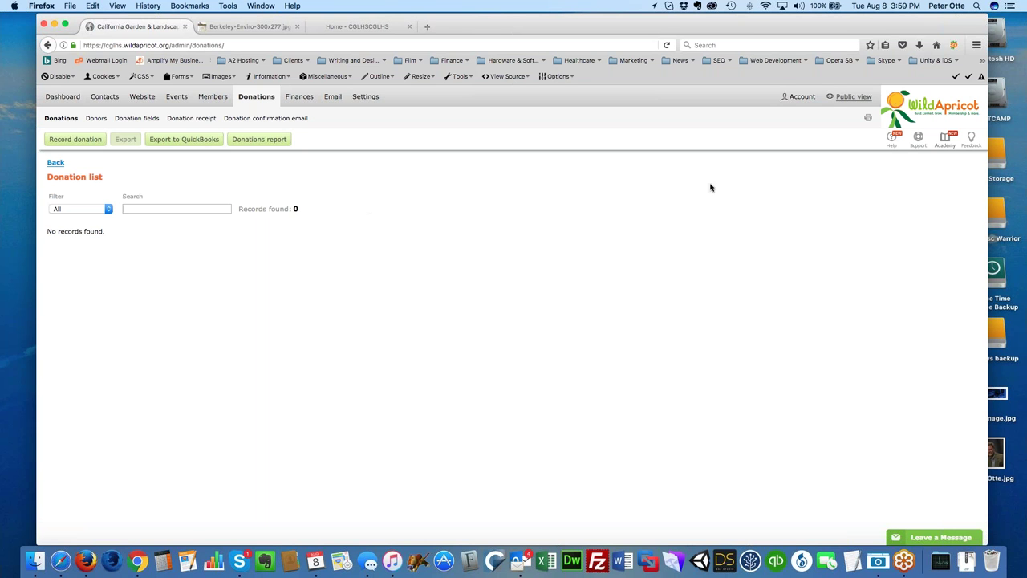
View the public home page of the society's website and return to the admin view
left_click(847, 98)
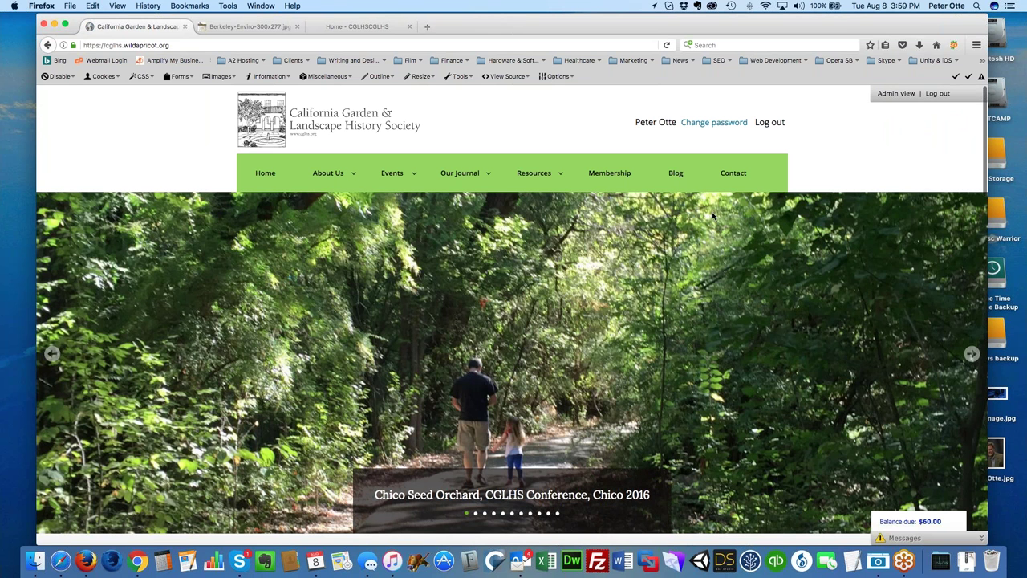
mouse_move(523, 175)
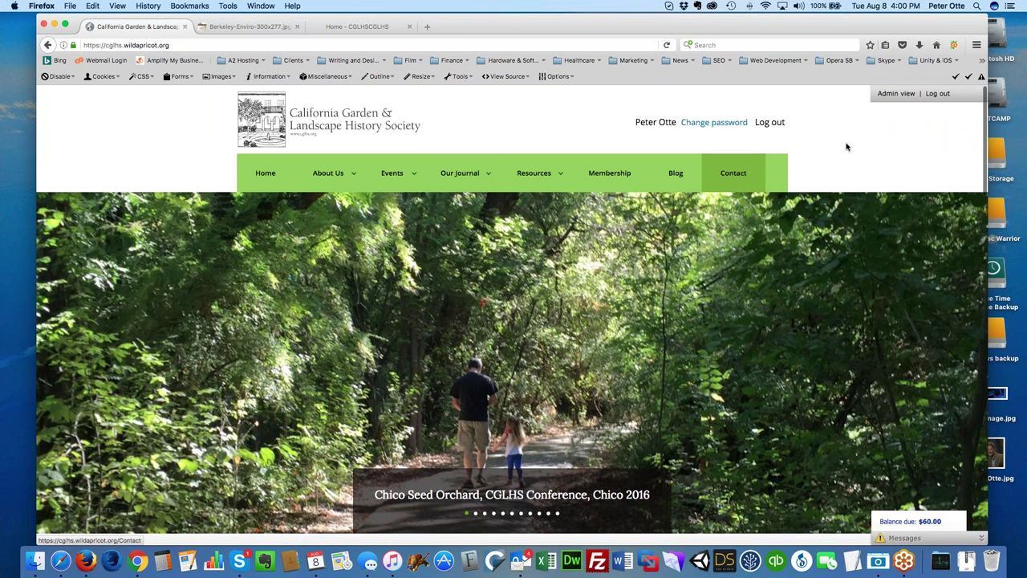
left_click(892, 95)
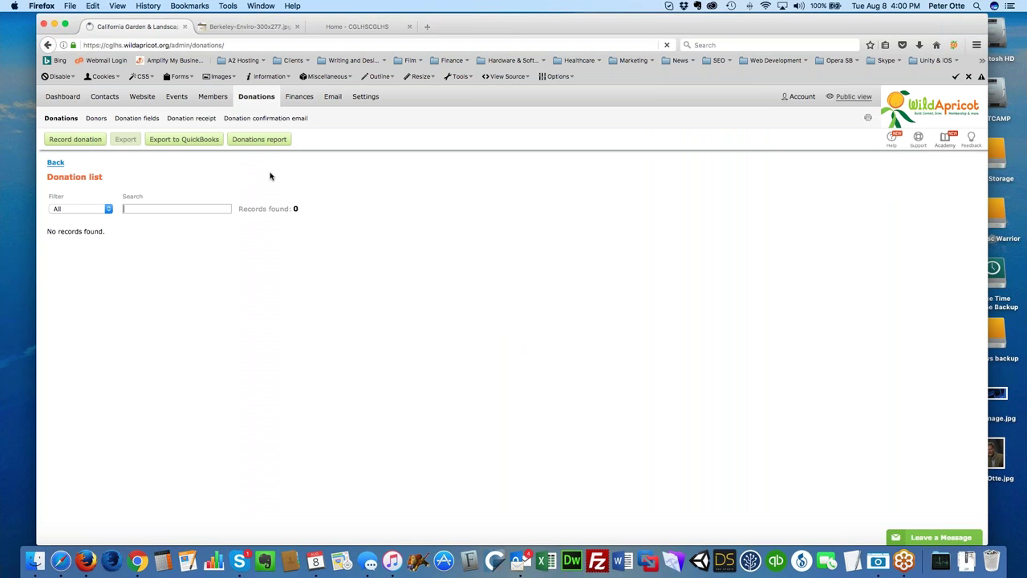
Open the invoice list in the Finances section and view the options of the Income report
mouse_move(291, 97)
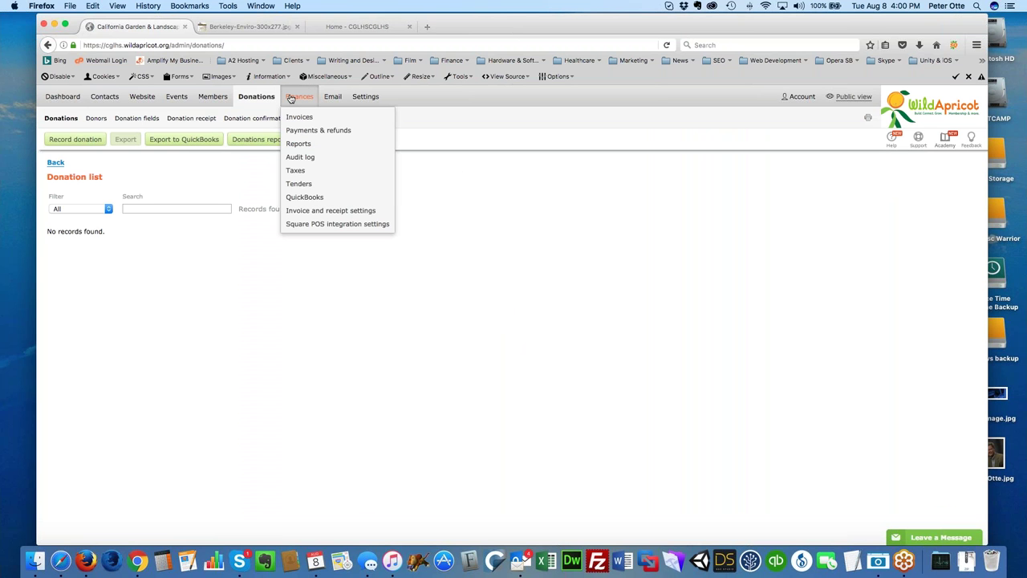
left_click(291, 97)
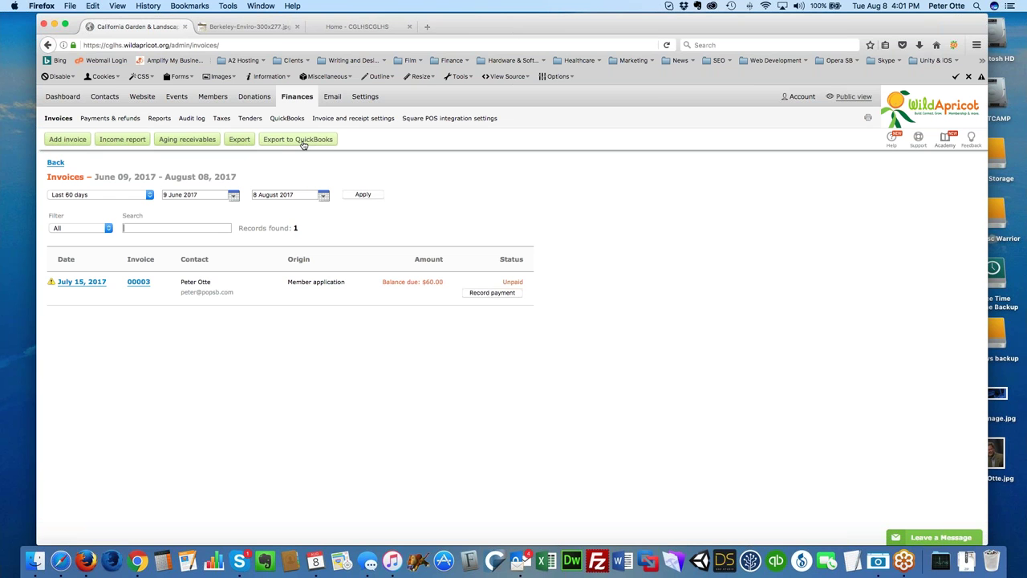
left_click(121, 140)
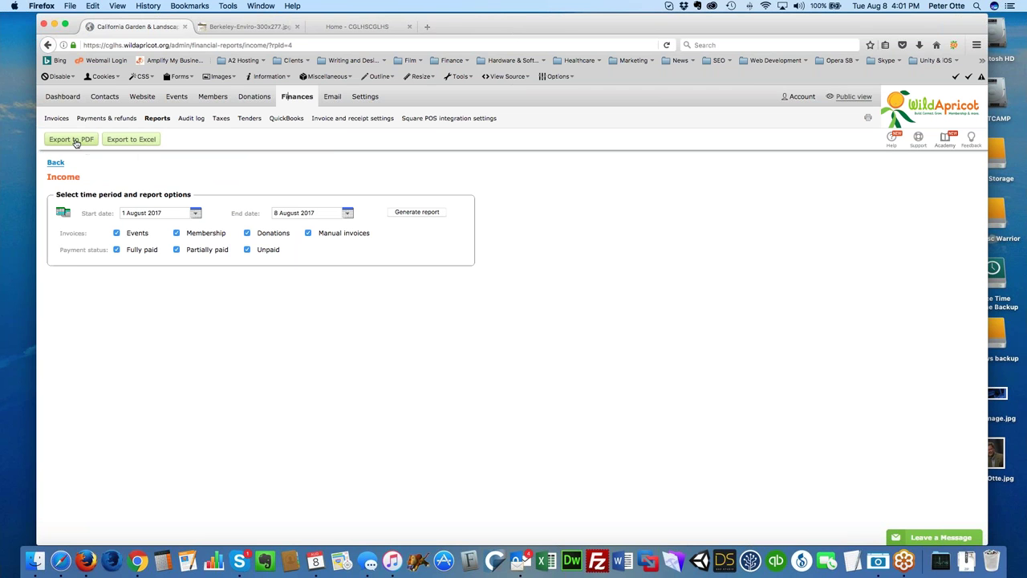
Look through the audit log and the tax, tender and QuickBooks export settings in Finances
left_click(191, 119)
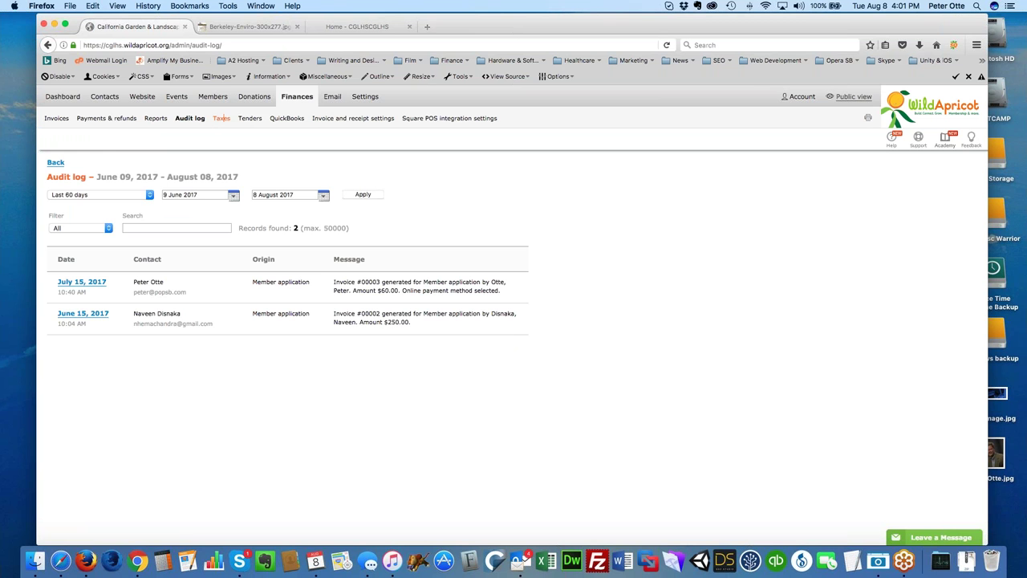
left_click(220, 118)
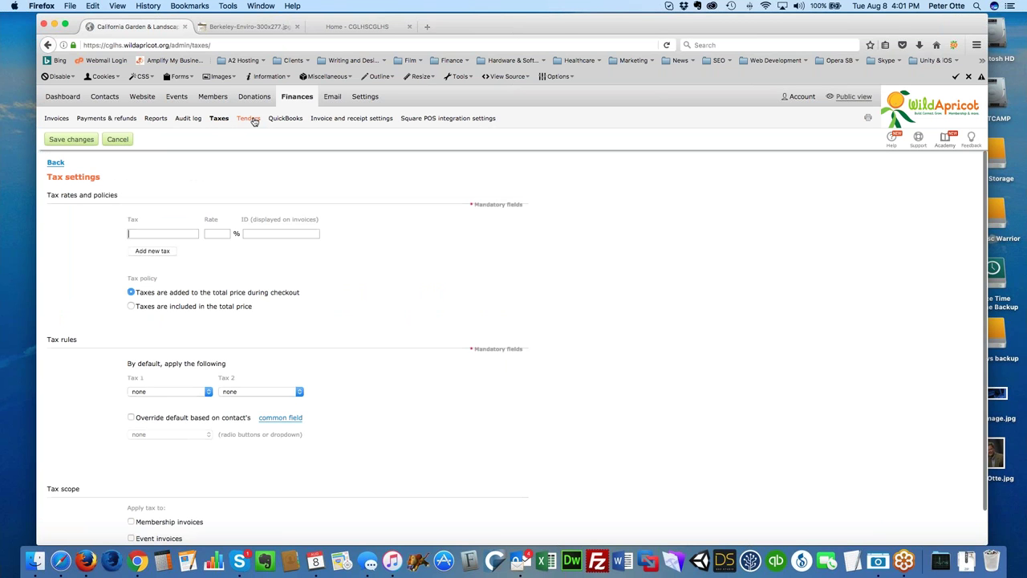
left_click(250, 119)
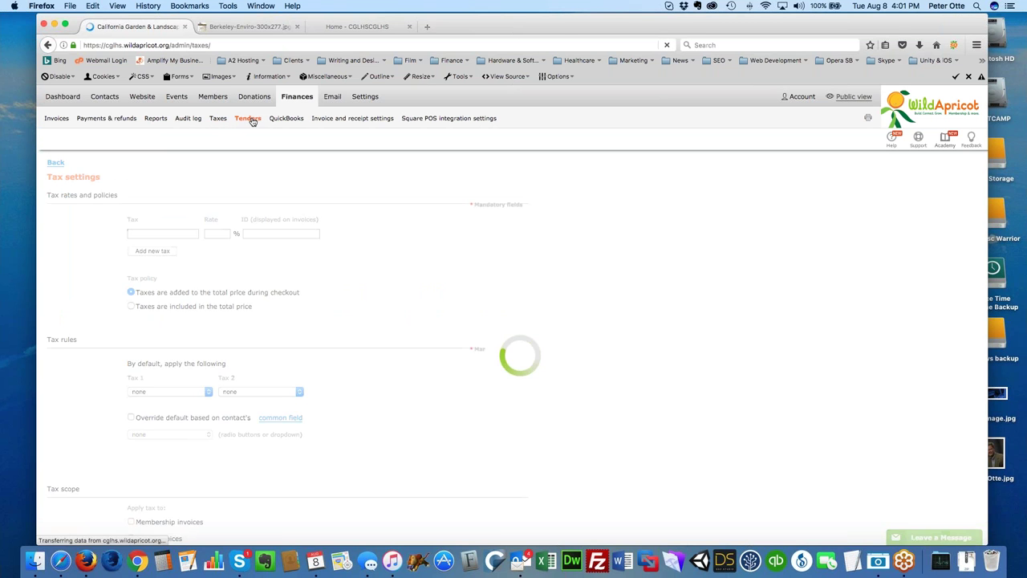
left_click(285, 119)
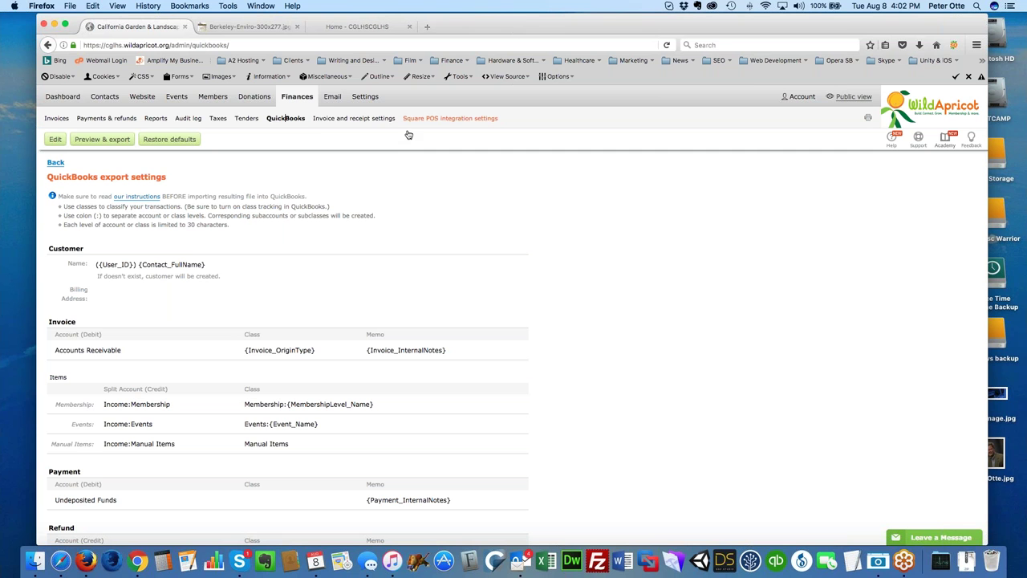
View the email list and the site's payment settings, and return to the overview of all settings
mouse_move(333, 100)
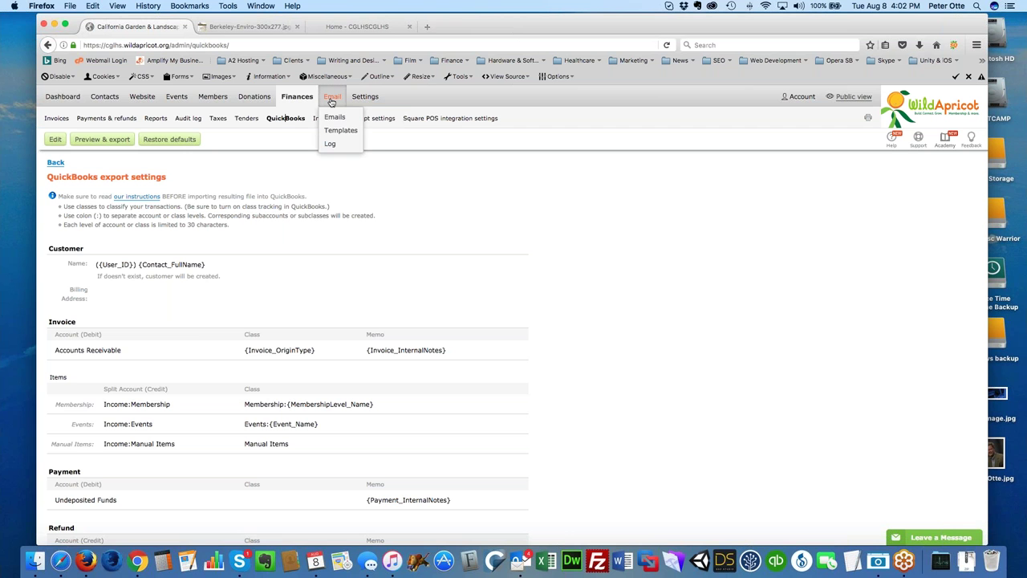
left_click(332, 100)
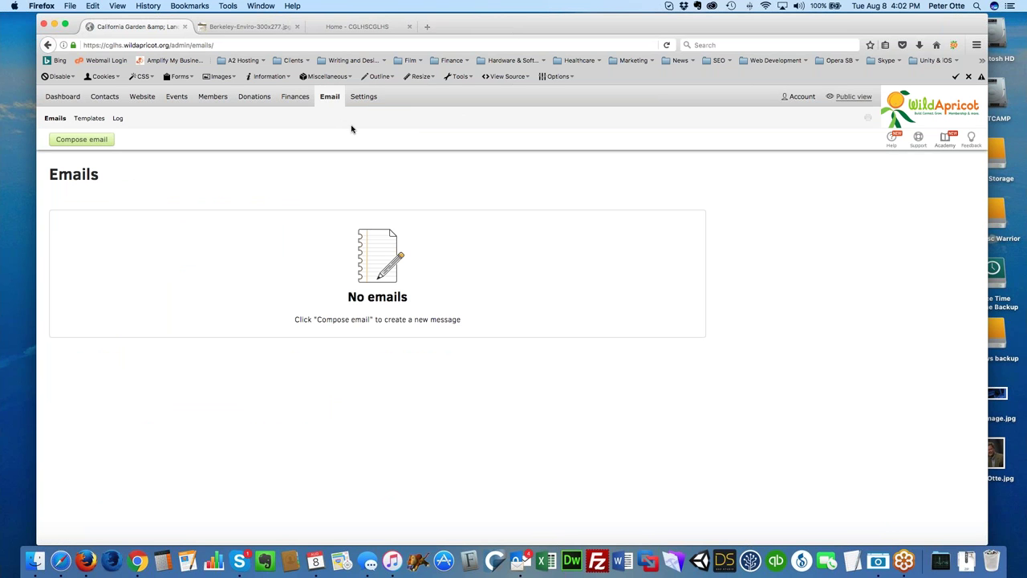
left_click(361, 96)
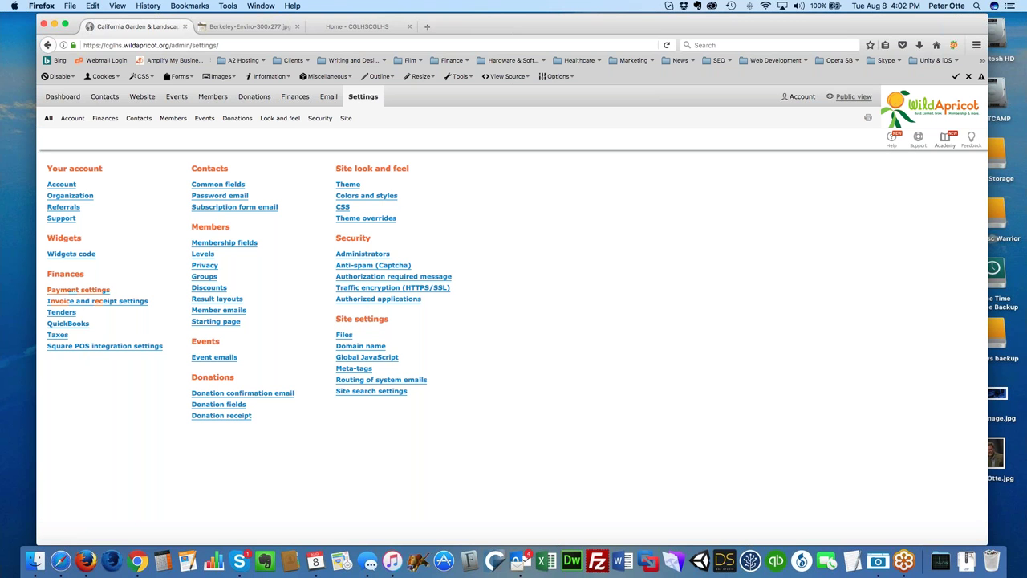
left_click(66, 291)
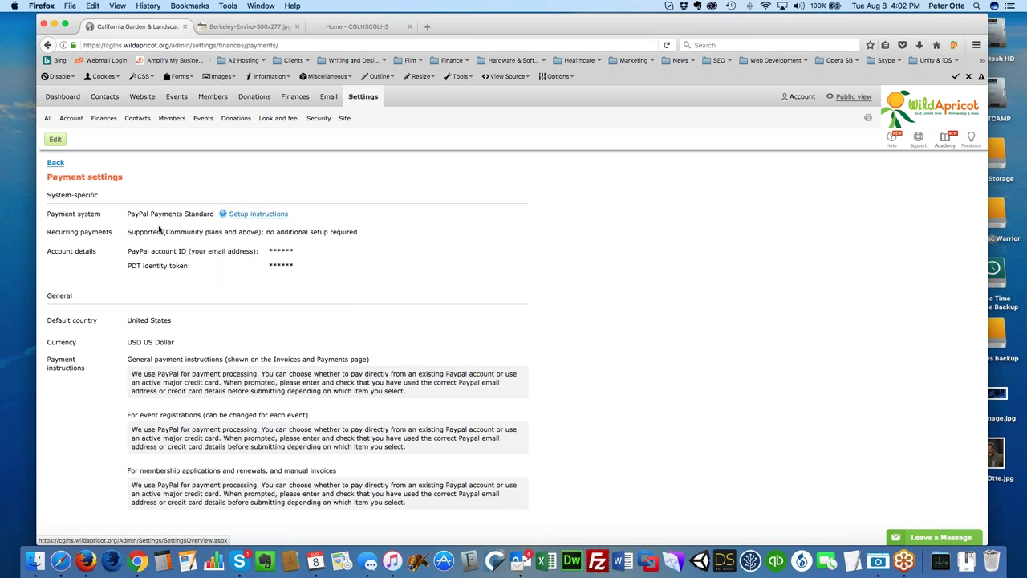
left_click(53, 163)
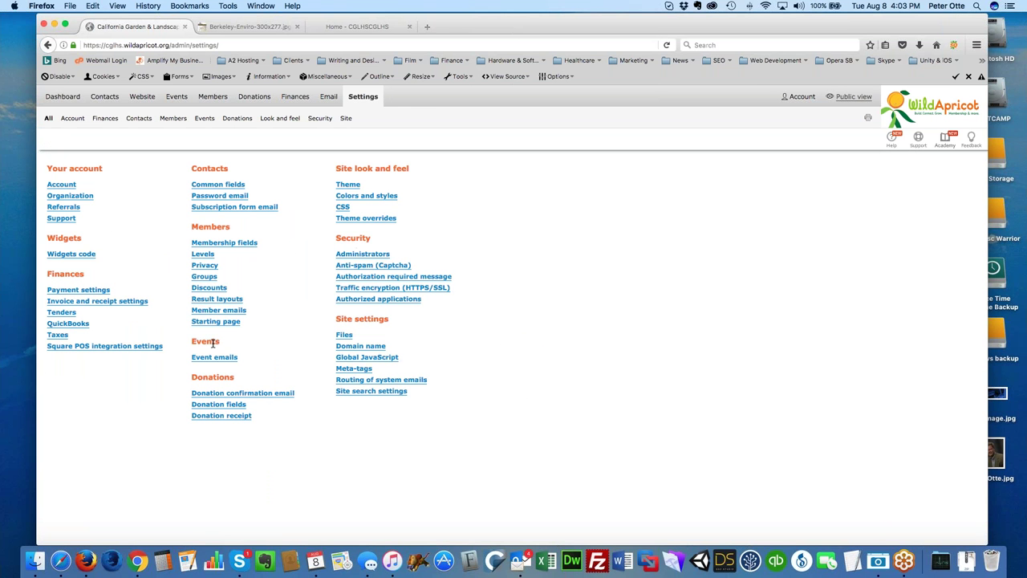
Review the organization details and the Events category of the settings
left_click(71, 197)
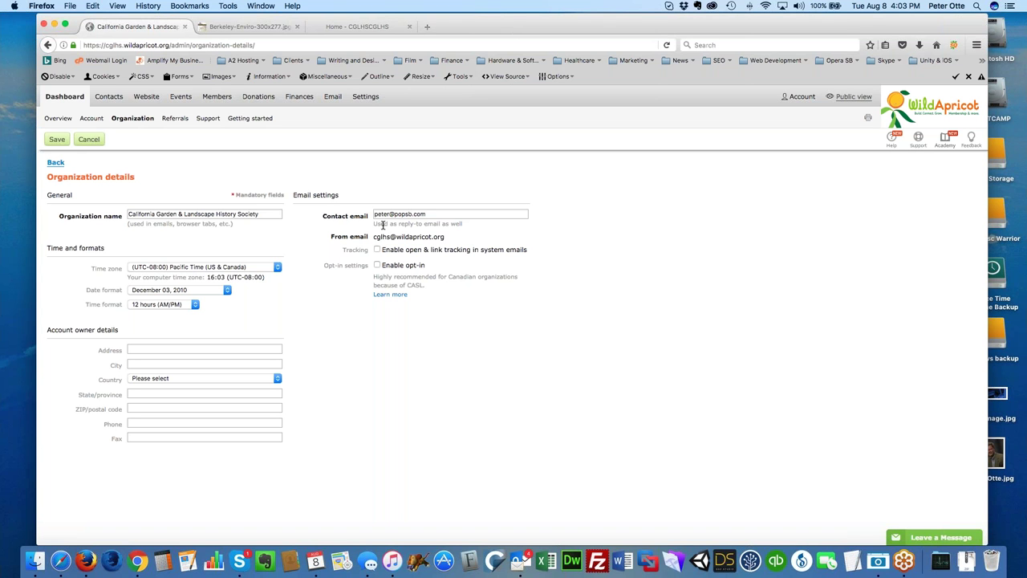
left_click(362, 96)
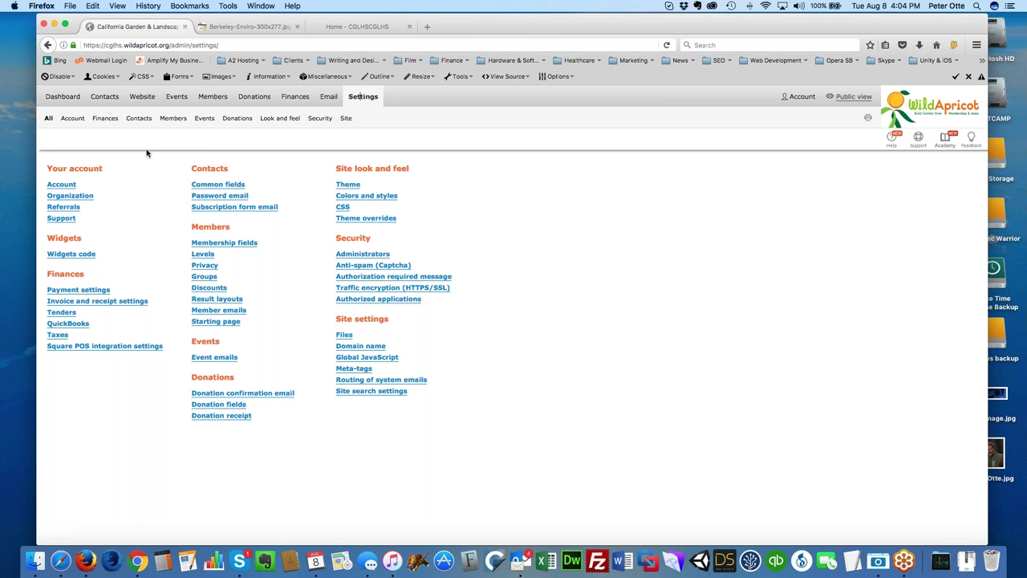
left_click(204, 119)
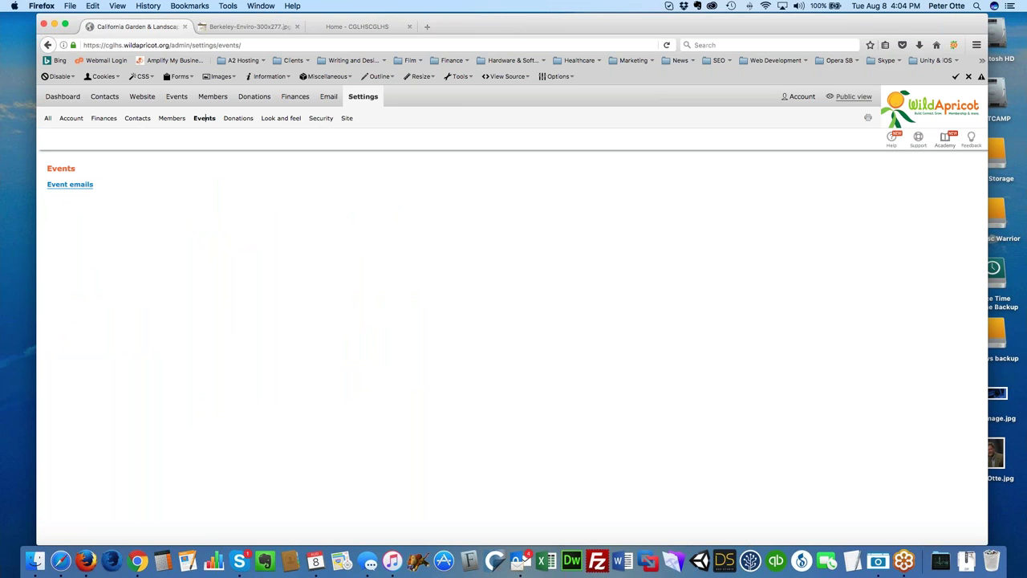
Open the annual conference from the event list and examine its form for adding a registrant
left_click(178, 96)
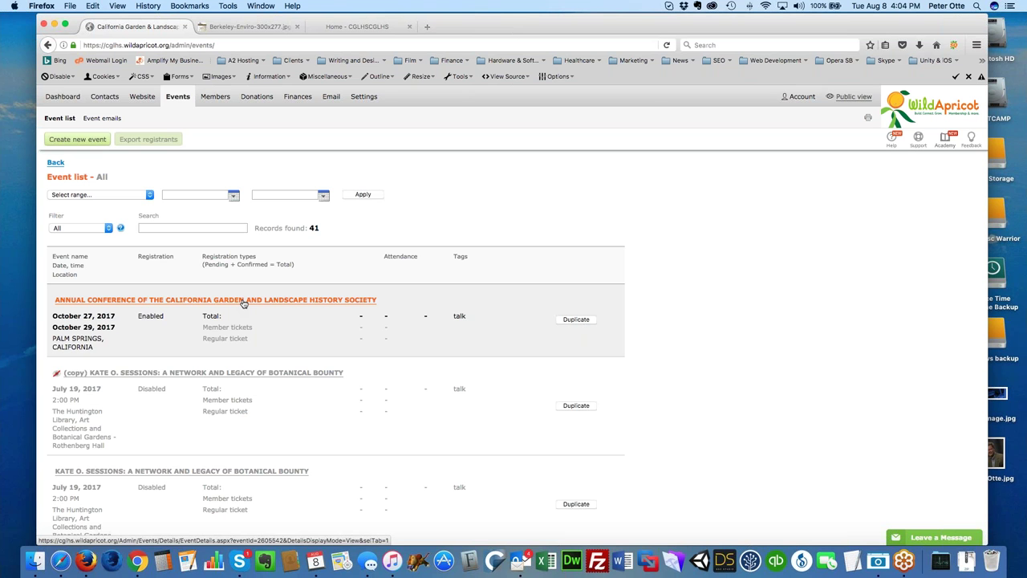
left_click(243, 301)
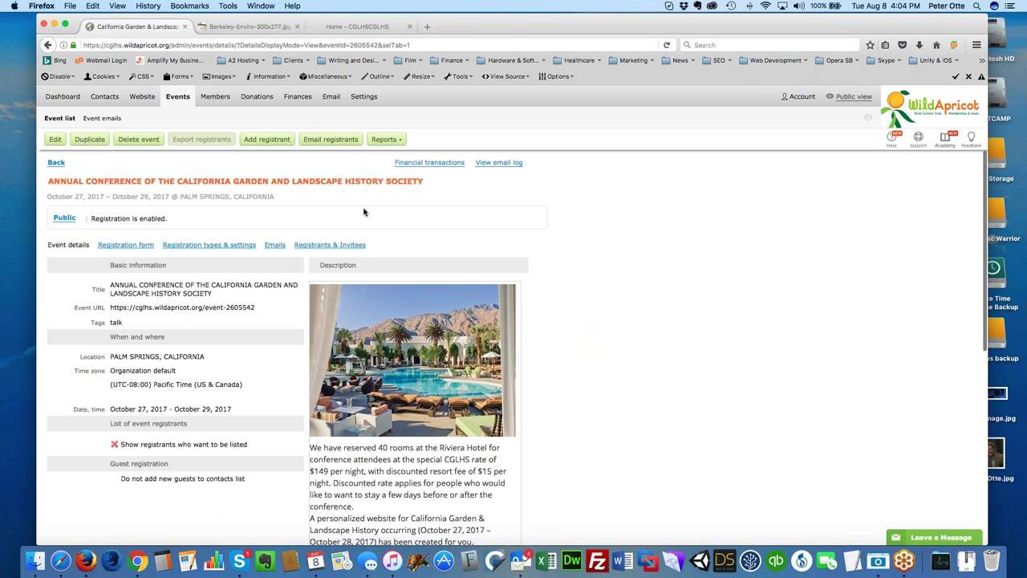
left_click(264, 141)
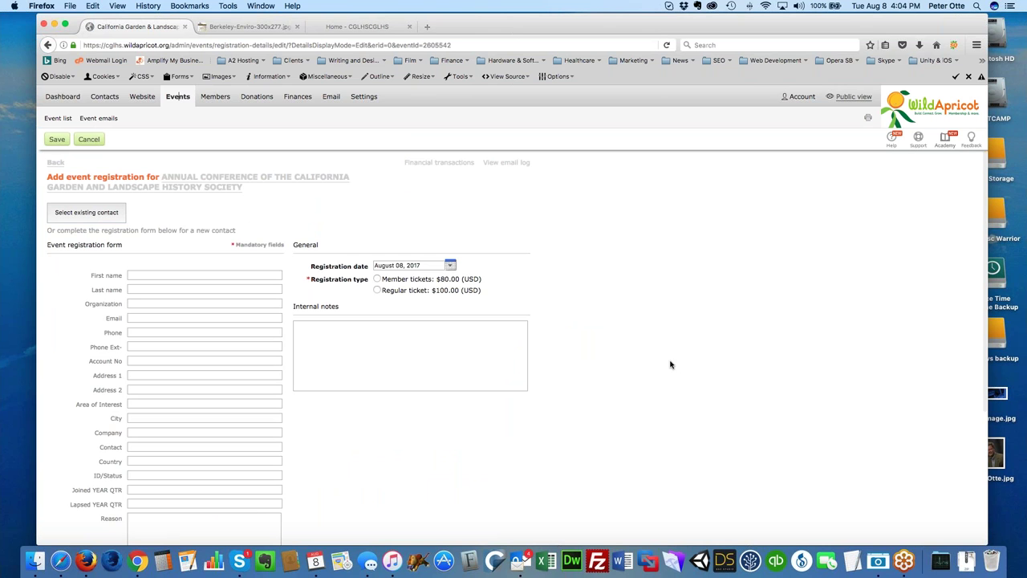
scroll(670, 364, "down", 5)
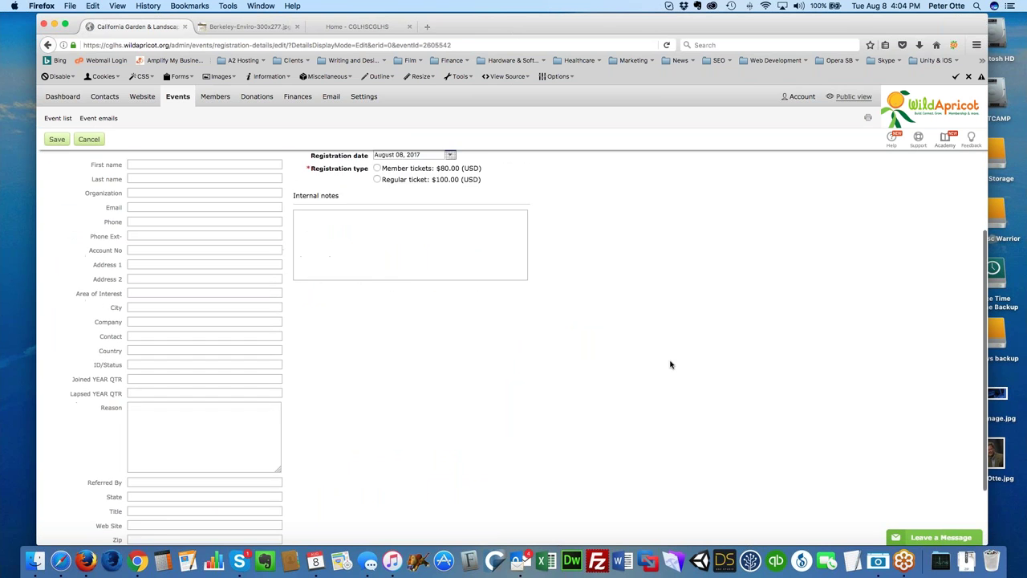
scroll(670, 364, "up", 5)
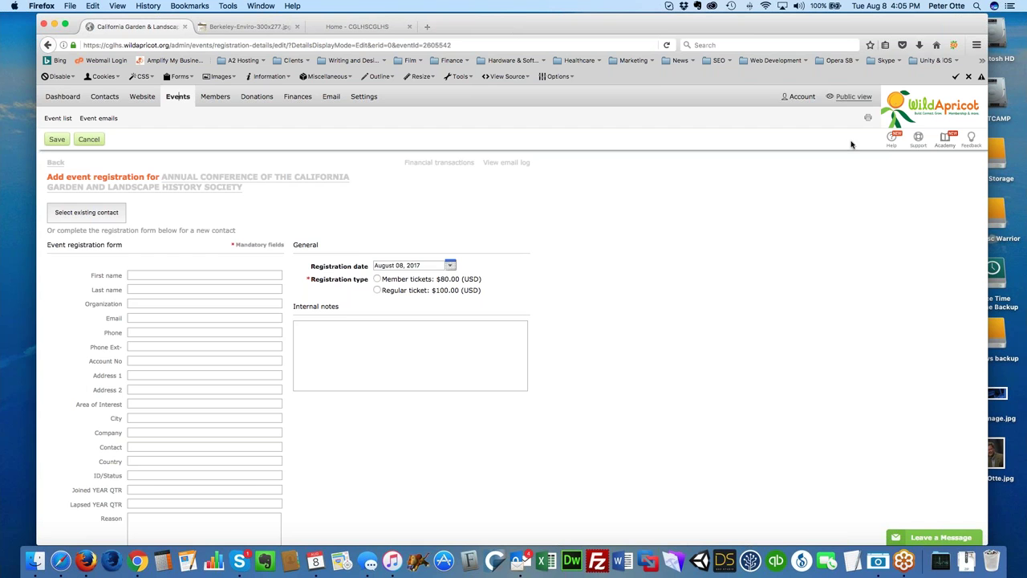
Switch to the public site and review the annual conference's event page, including its ticket types and description
left_click(847, 97)
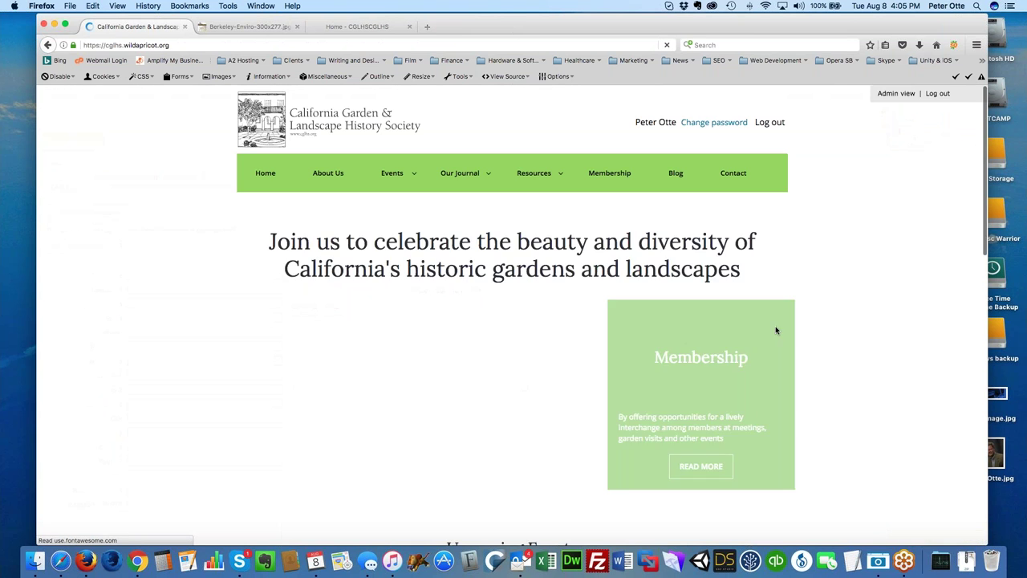
scroll(752, 364, "down", 10)
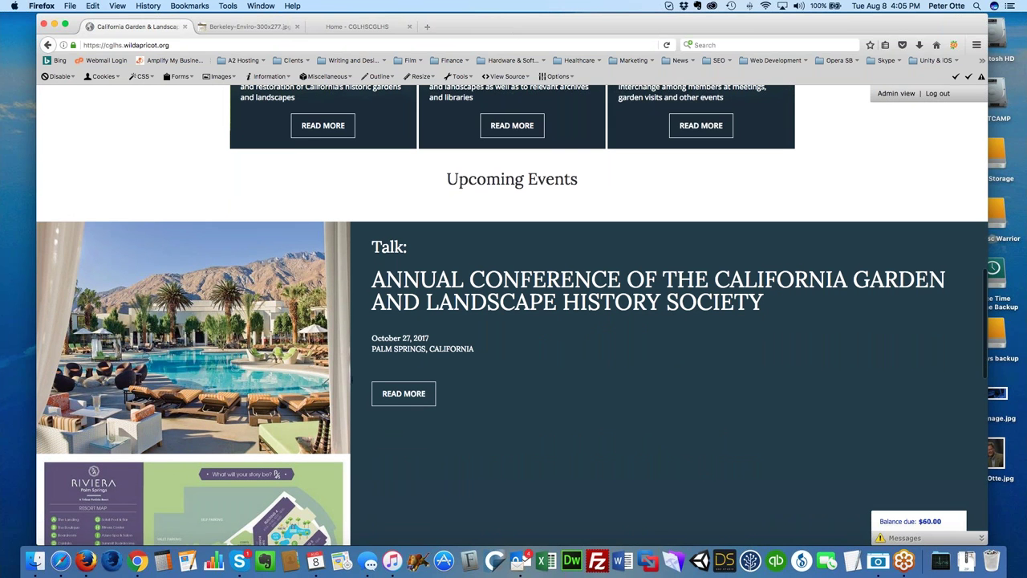
left_click(393, 398)
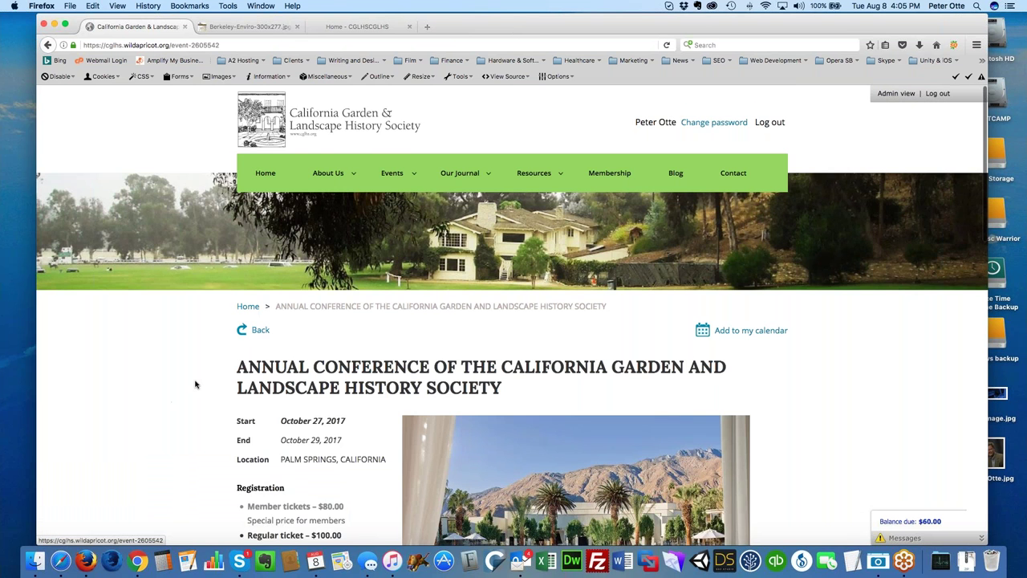
scroll(195, 384, "down", 2)
scroll(194, 385, "down", 3)
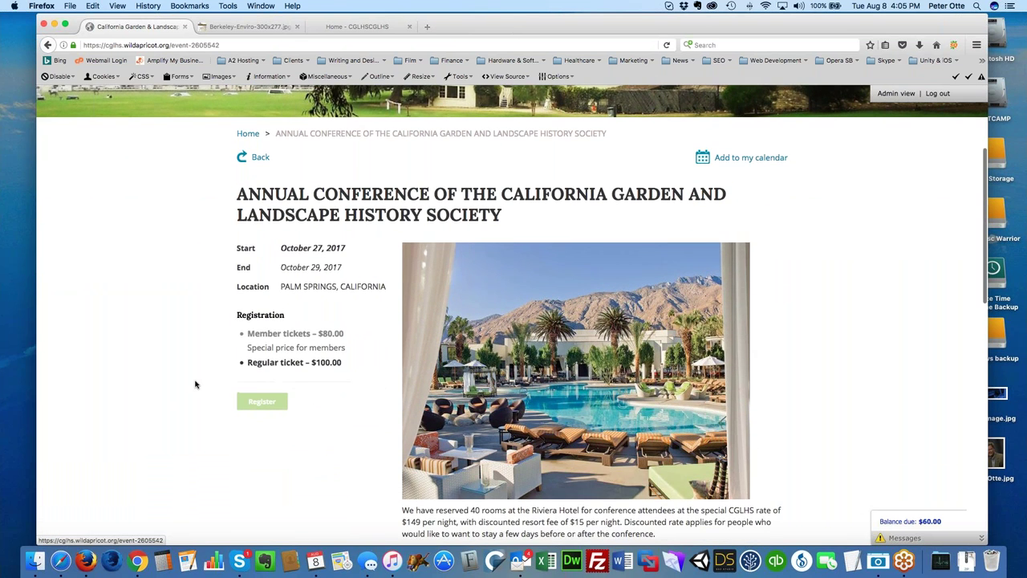
scroll(195, 384, "up", 2)
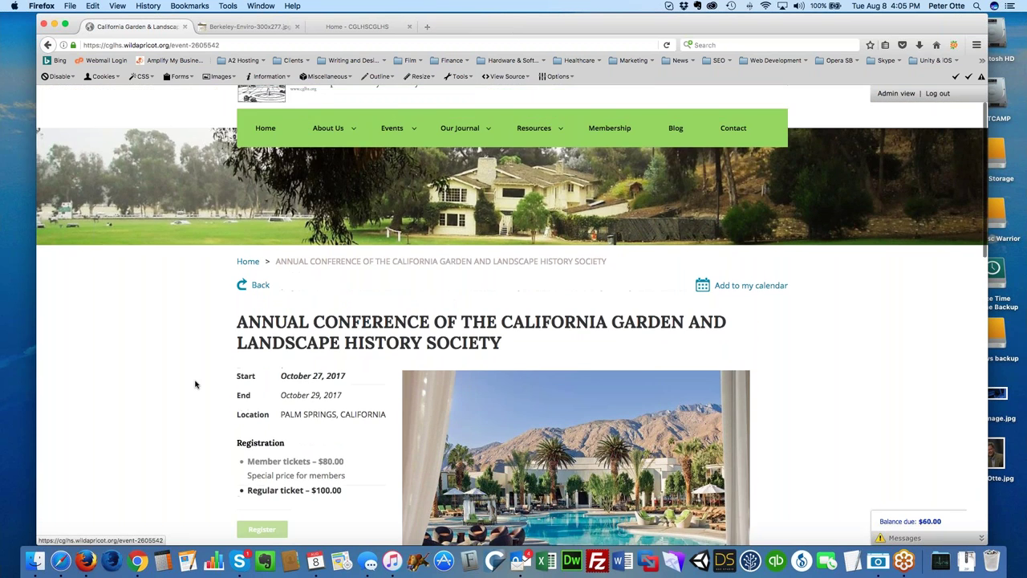
scroll(195, 385, "down", 3)
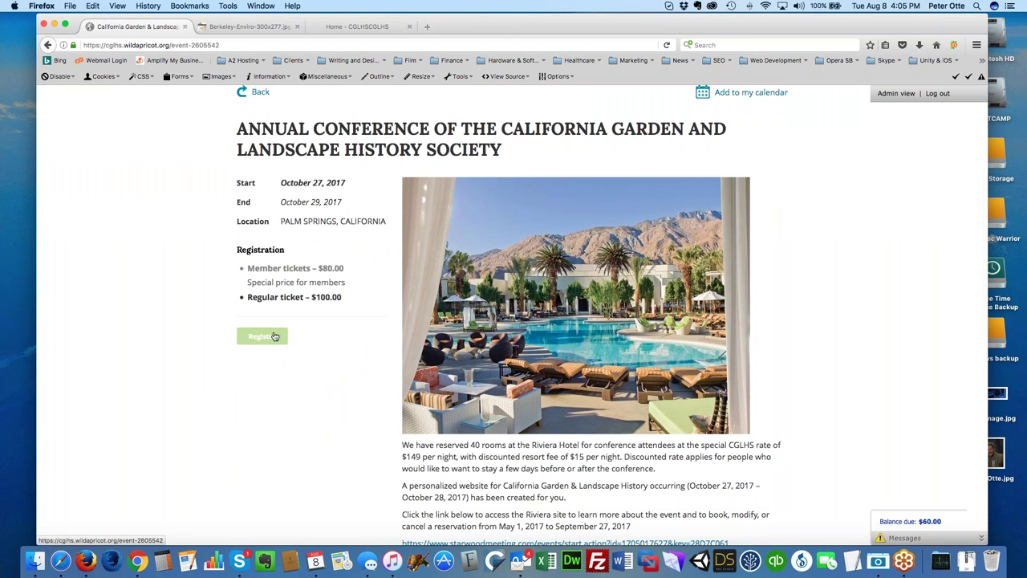
Start registering for the annual conference and continue with the prefilled registrant email
left_click(278, 338)
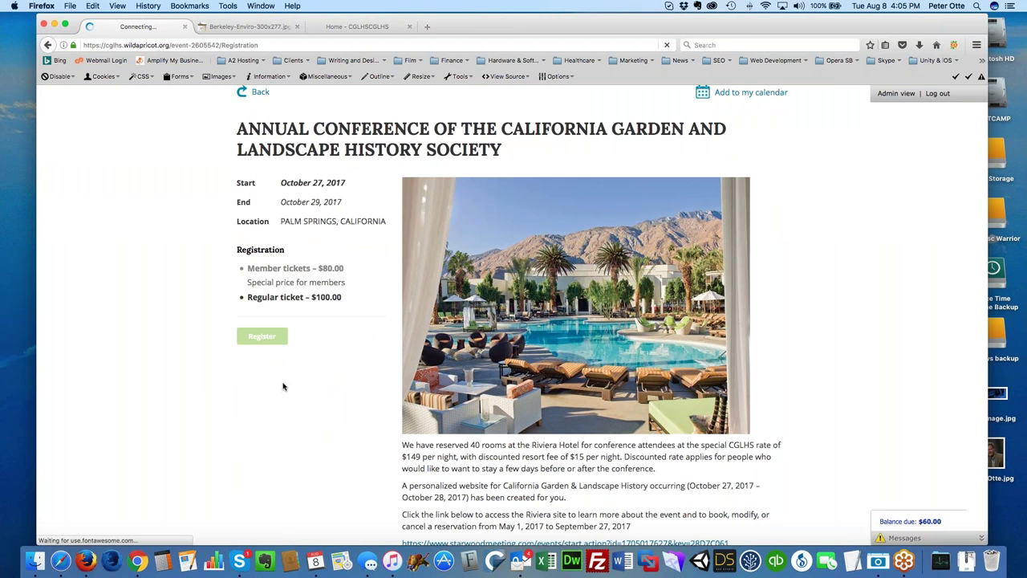
scroll(332, 463, "down", 3)
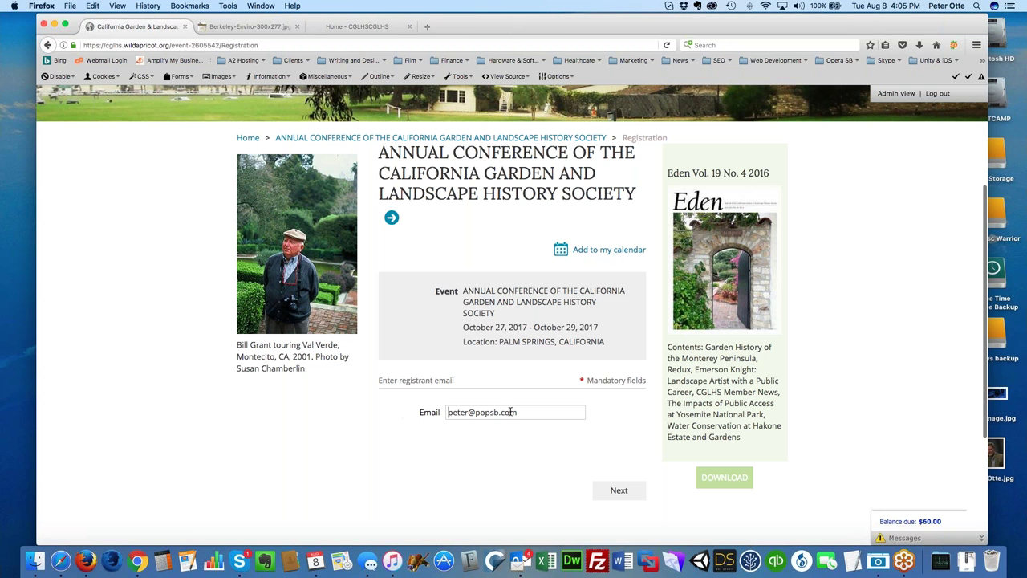
left_click(618, 492)
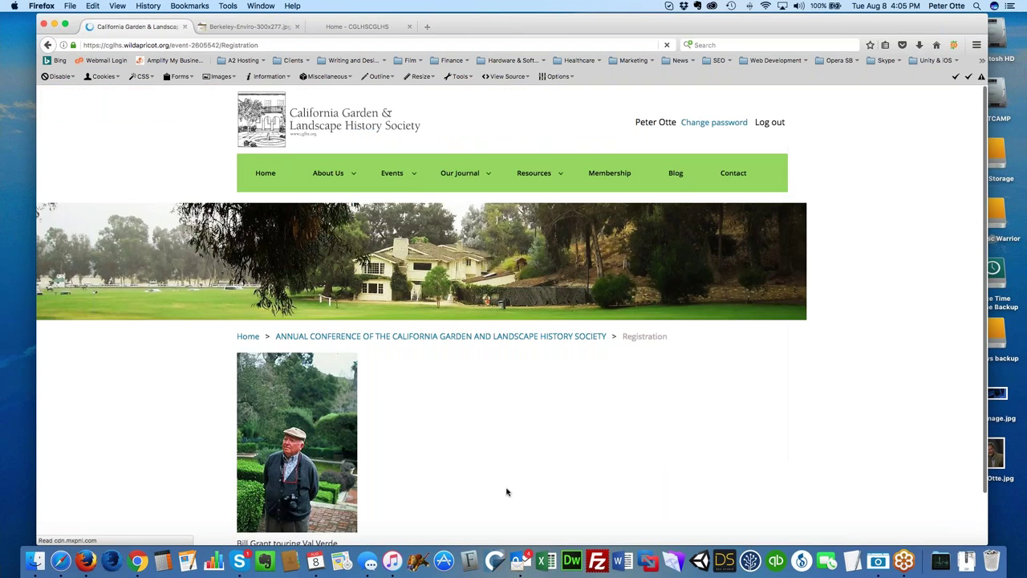
Examine the public registration form for the conference, from the event summary and contact fields through to the Meal Choice options
scroll(622, 392, "up", 5)
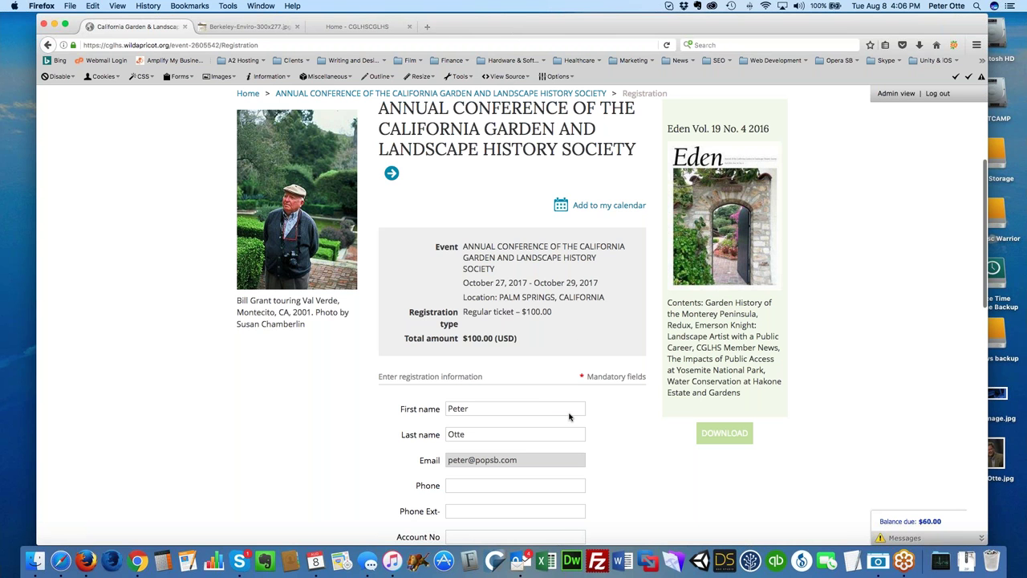
scroll(609, 441, "down", 4)
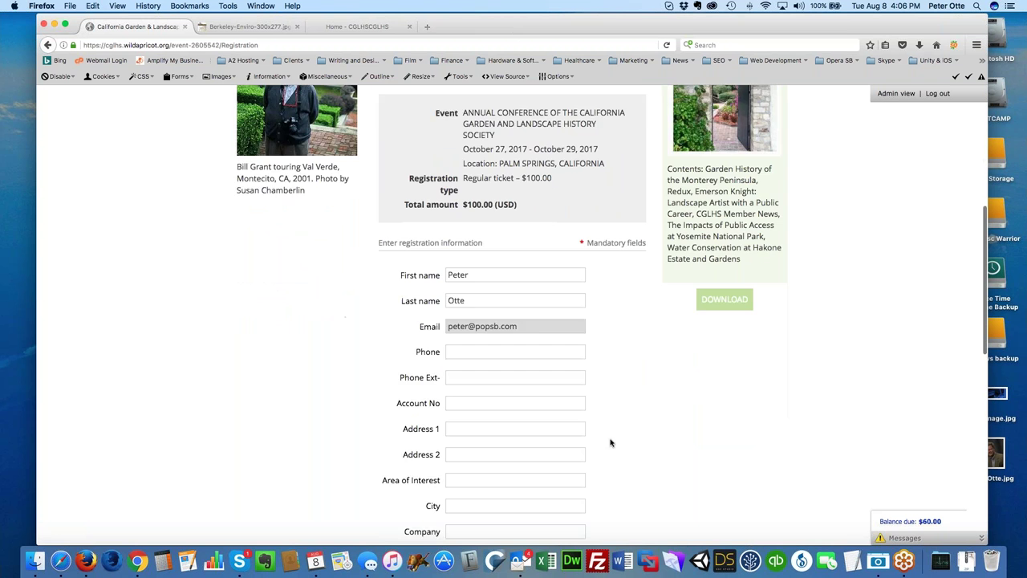
scroll(514, 321, "down", 5)
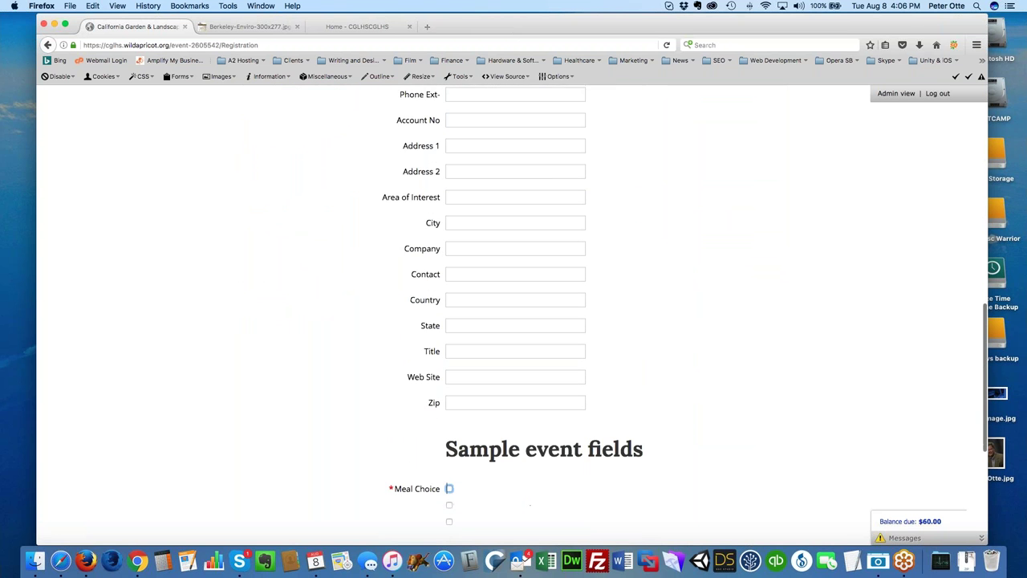
scroll(514, 321, "up", 3)
scroll(525, 414, "up", 4)
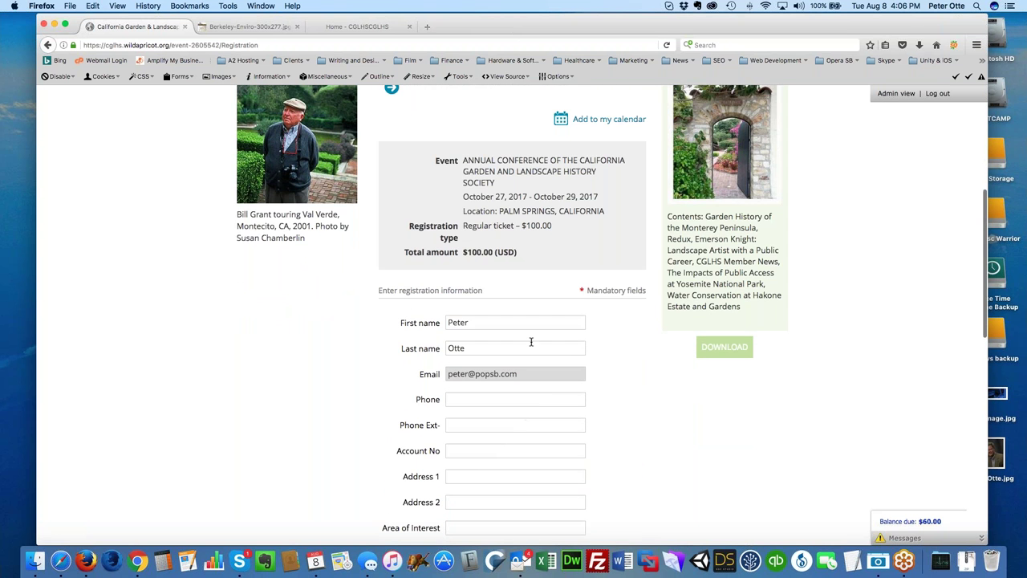
scroll(614, 440, "down", 3)
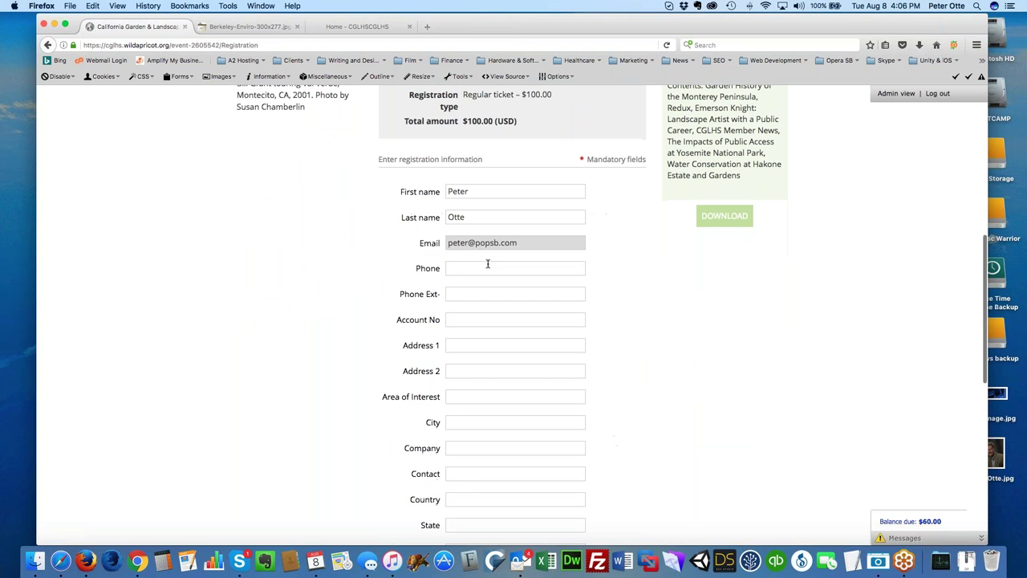
scroll(601, 430, "down", 6)
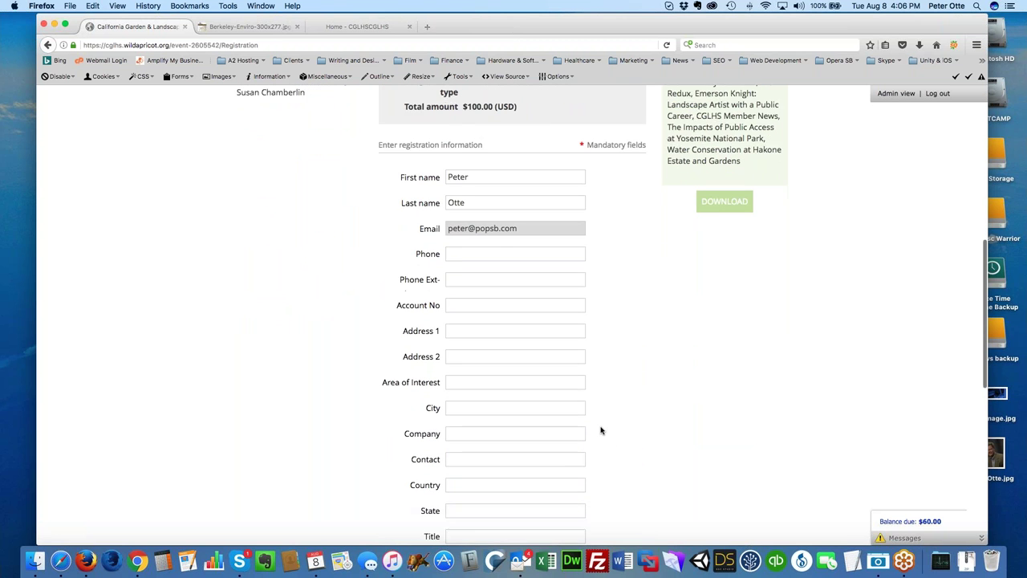
scroll(601, 430, "down", 2)
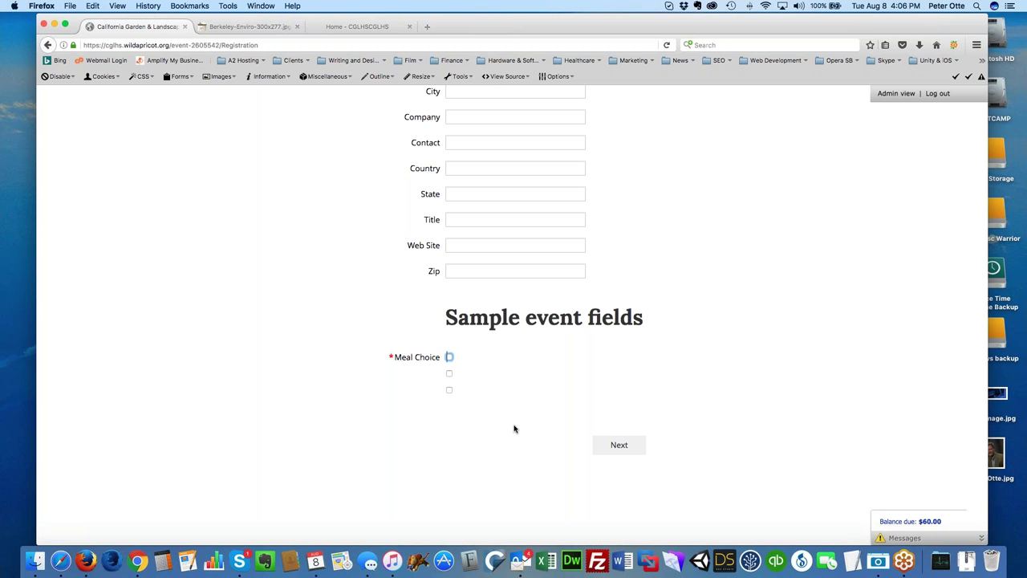
scroll(514, 428, "up", 12)
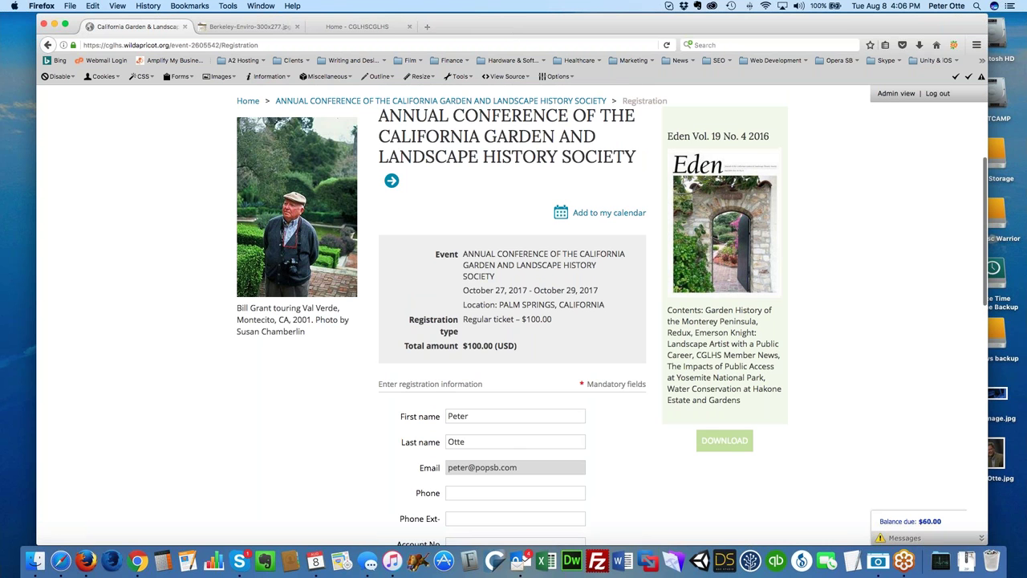
scroll(591, 454, "down", 10)
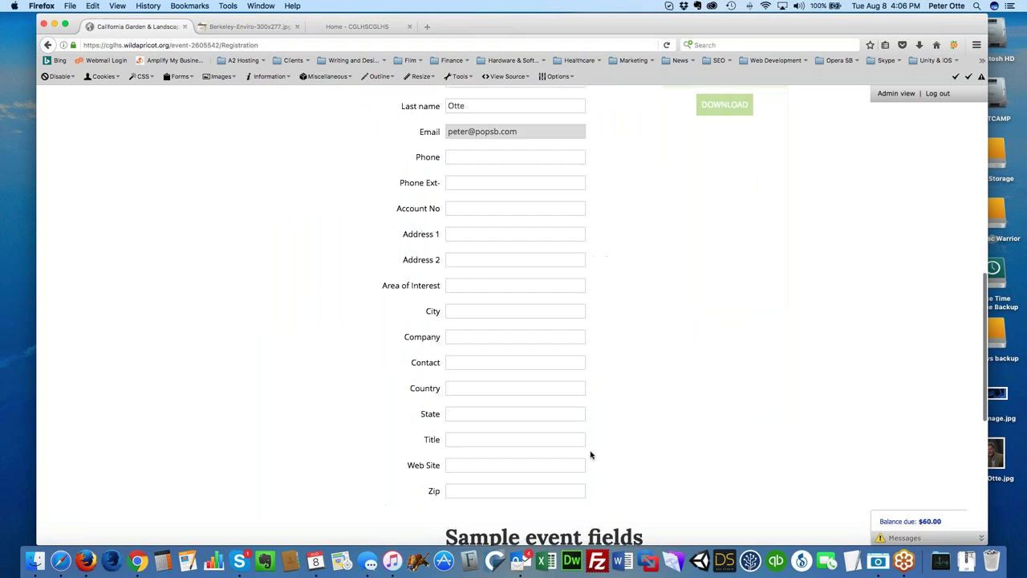
scroll(590, 455, "down", 4)
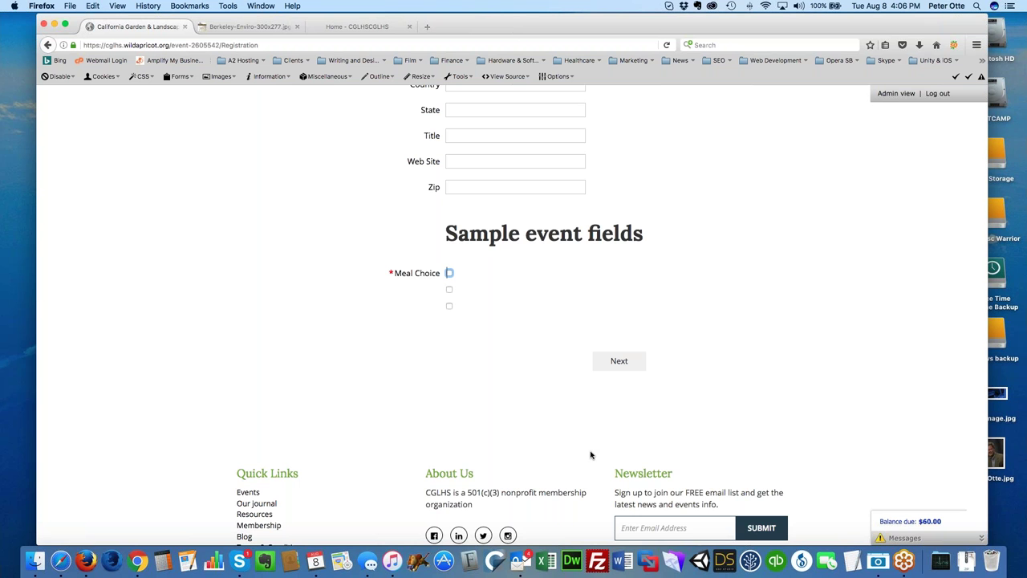
scroll(591, 455, "up", 15)
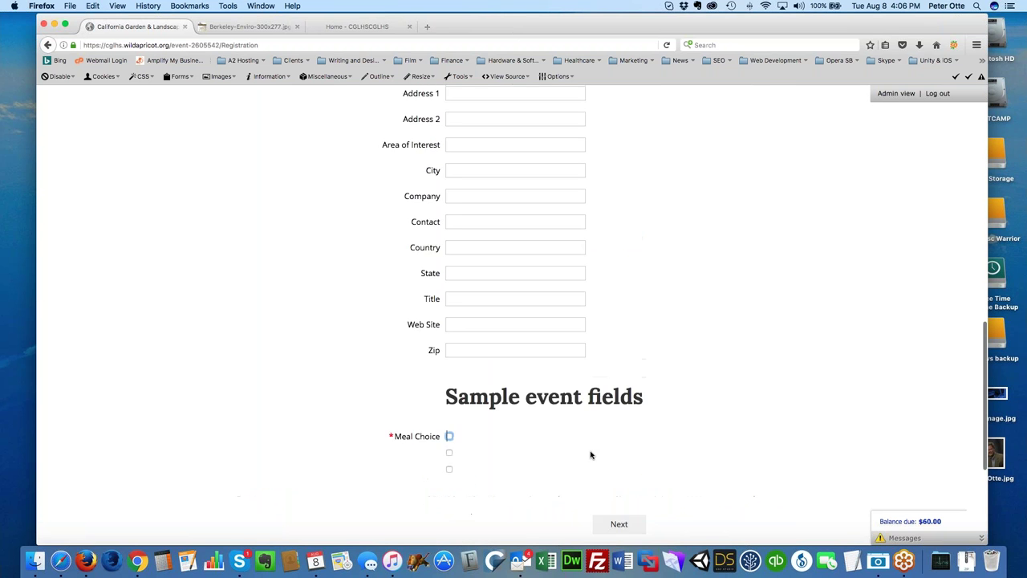
scroll(591, 455, "up", 2)
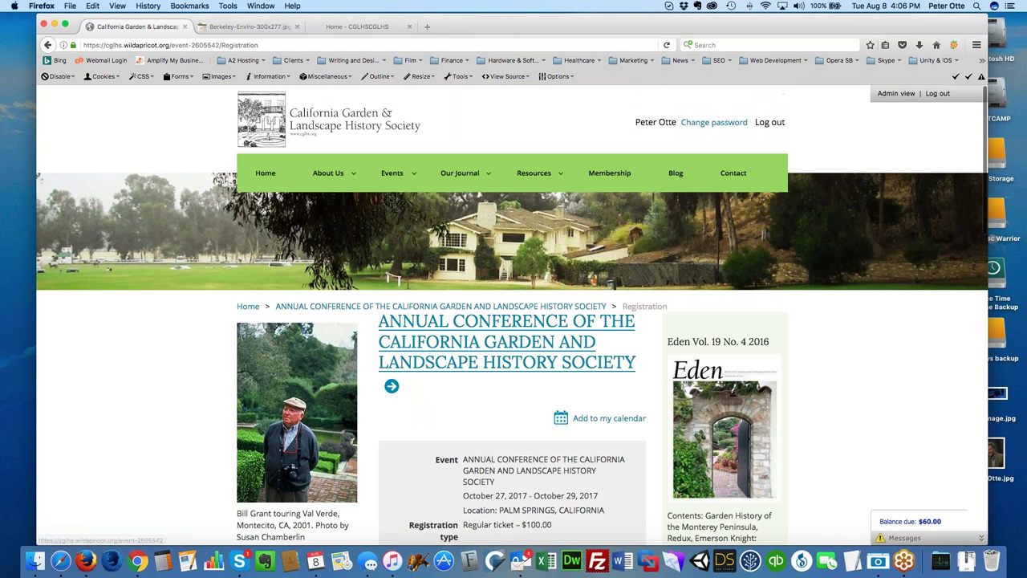
Return to the admin view of the annual conference and review the common and custom fields of its registration form
left_click(897, 94)
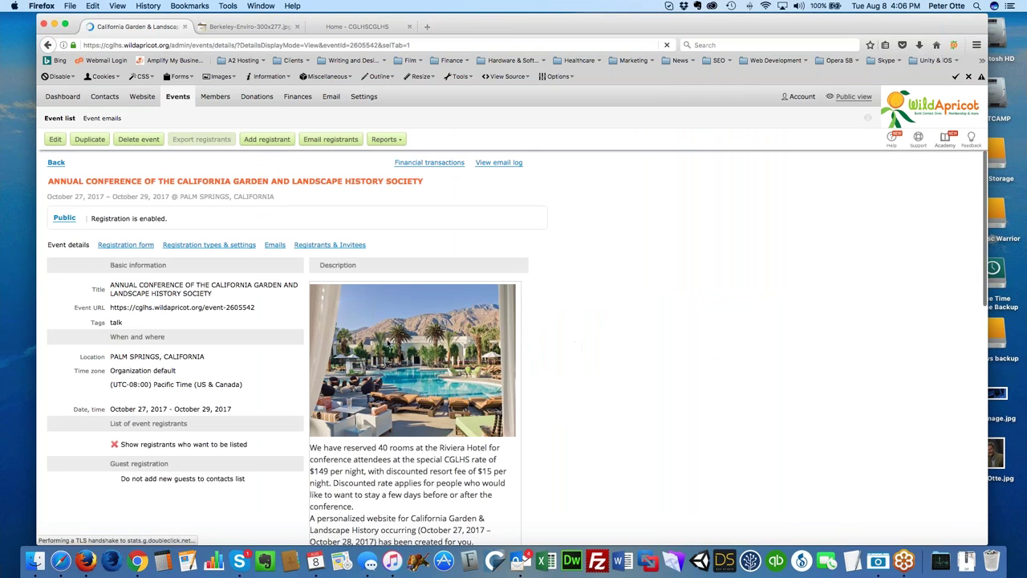
scroll(583, 343, "down", 3)
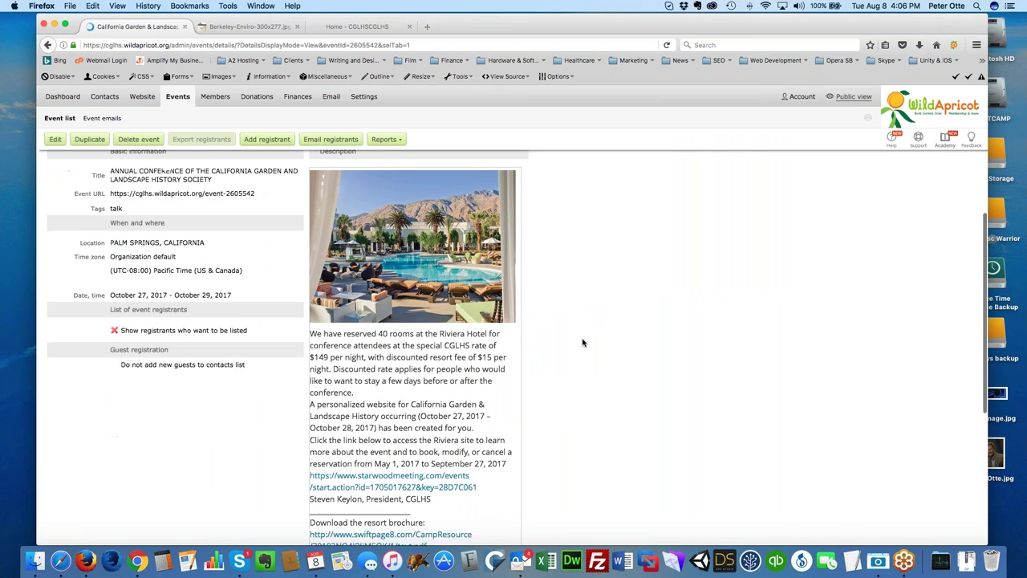
scroll(582, 343, "up", 2)
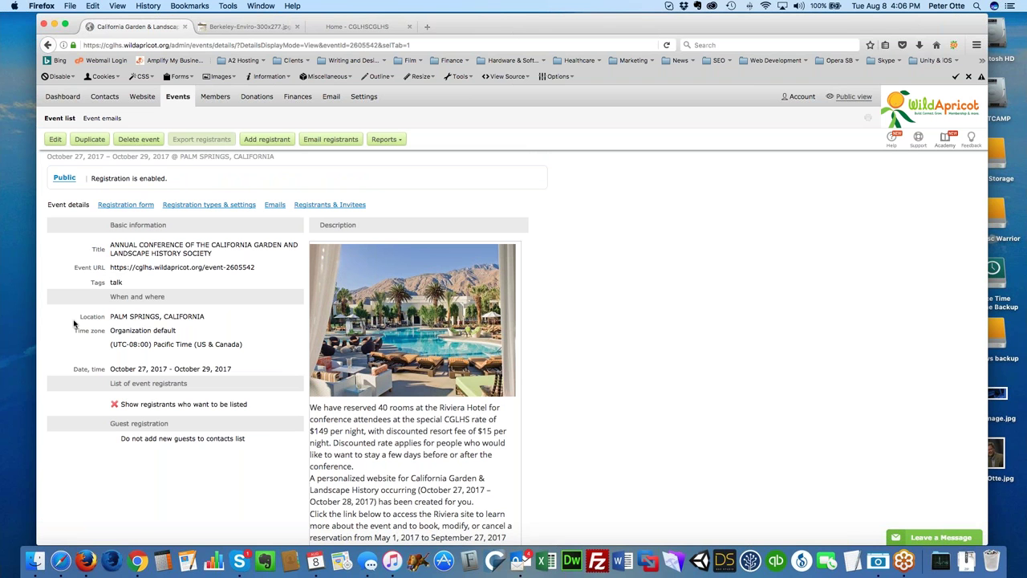
scroll(74, 323, "down", 1)
left_click(125, 204)
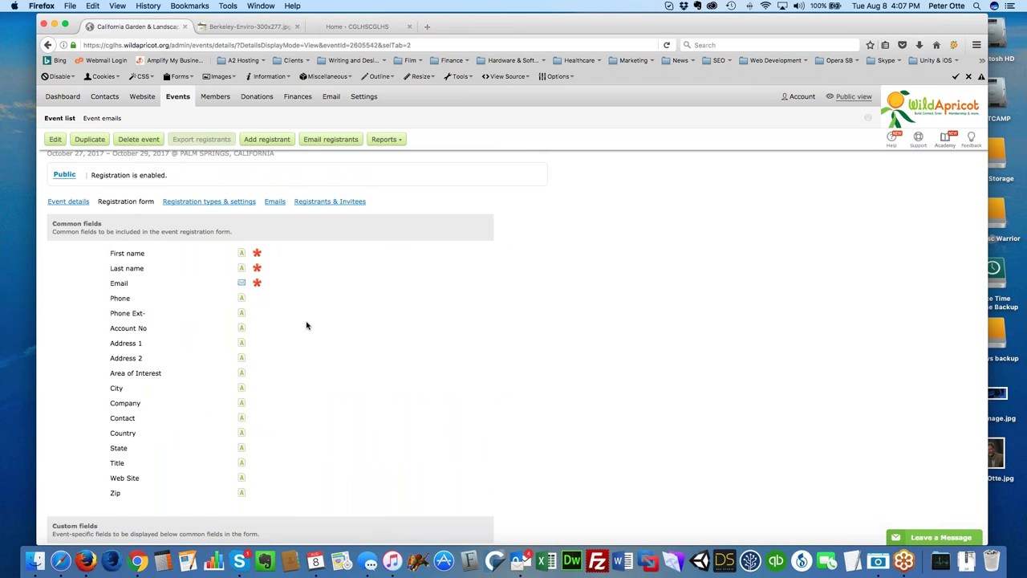
scroll(305, 325, "down", 1)
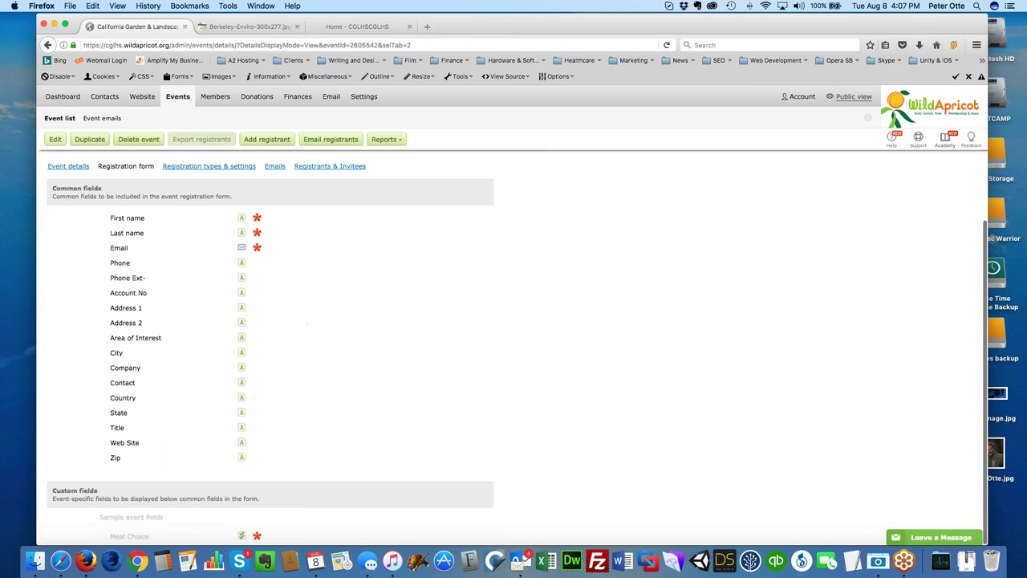
Open the conference's registration form for editing and deselect All common fields so that individual fields can be chosen
left_click(54, 140)
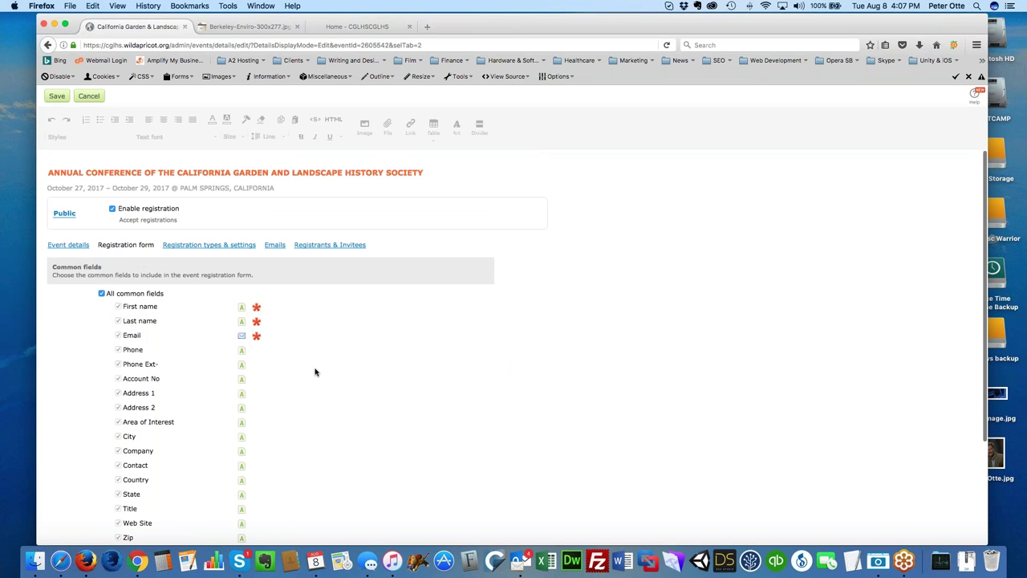
scroll(319, 370, "down", 2)
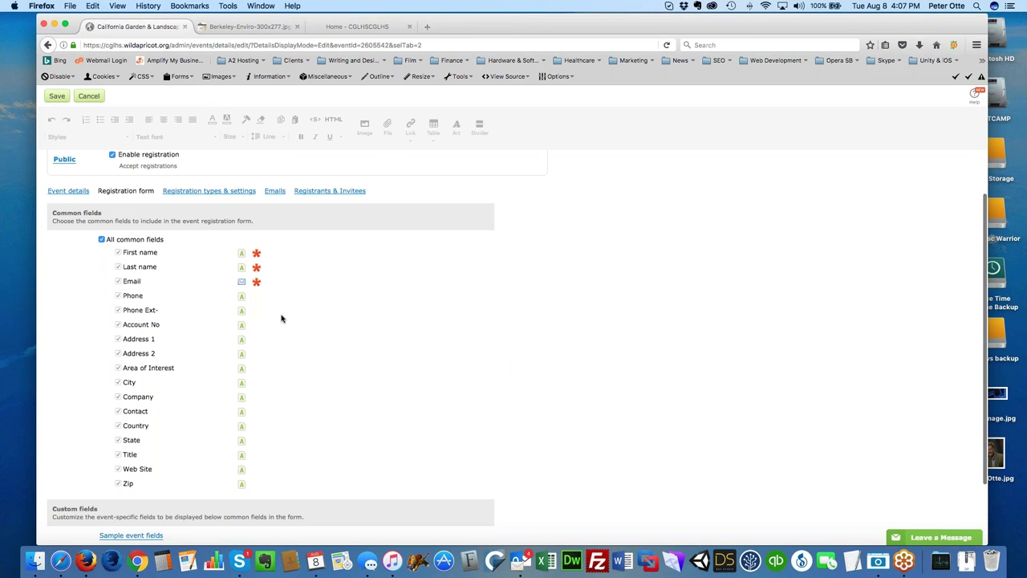
scroll(281, 318, "down", 3)
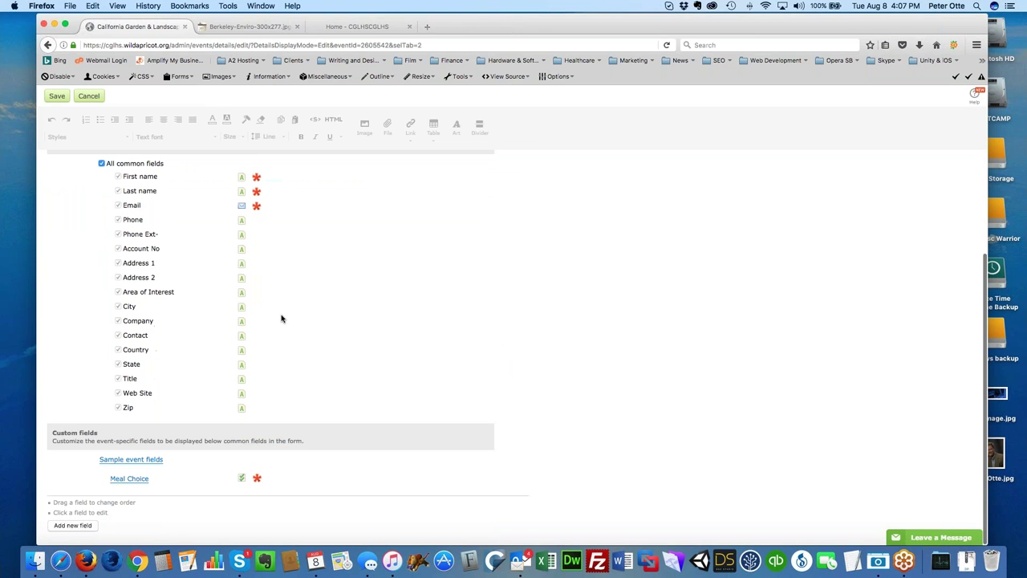
scroll(280, 319, "up", 5)
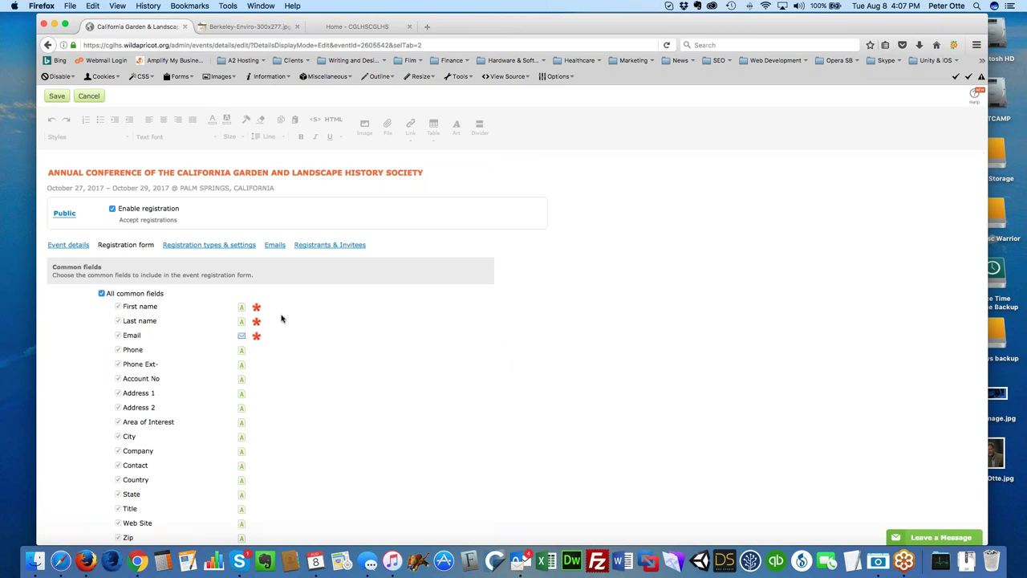
scroll(281, 319, "down", 3)
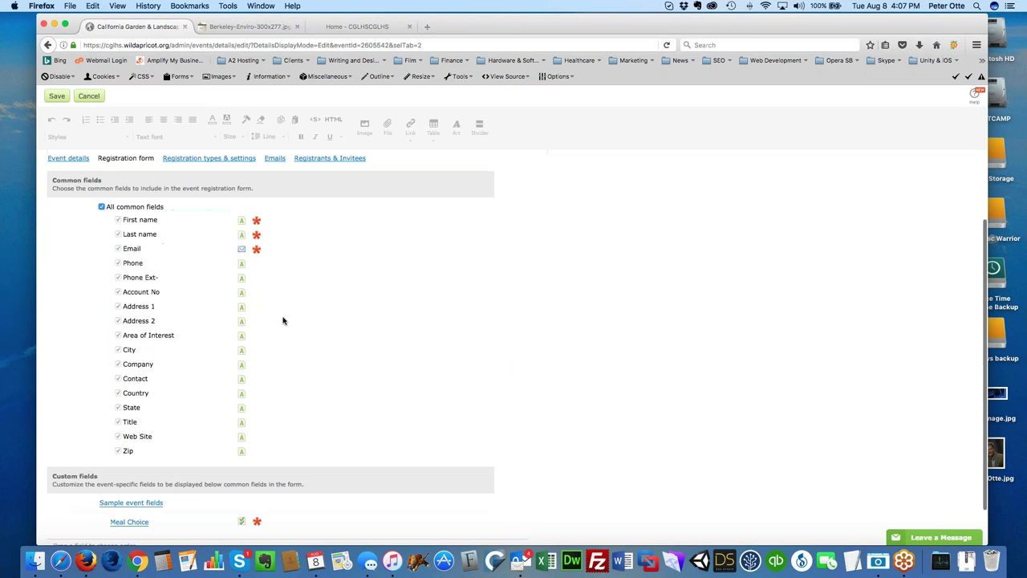
scroll(282, 320, "up", 3)
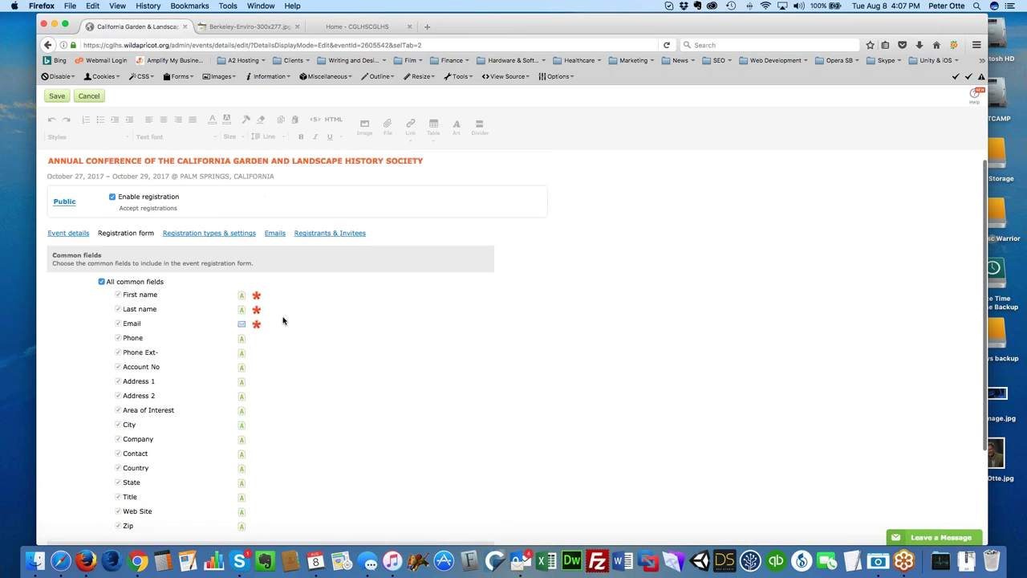
scroll(282, 320, "down", 2)
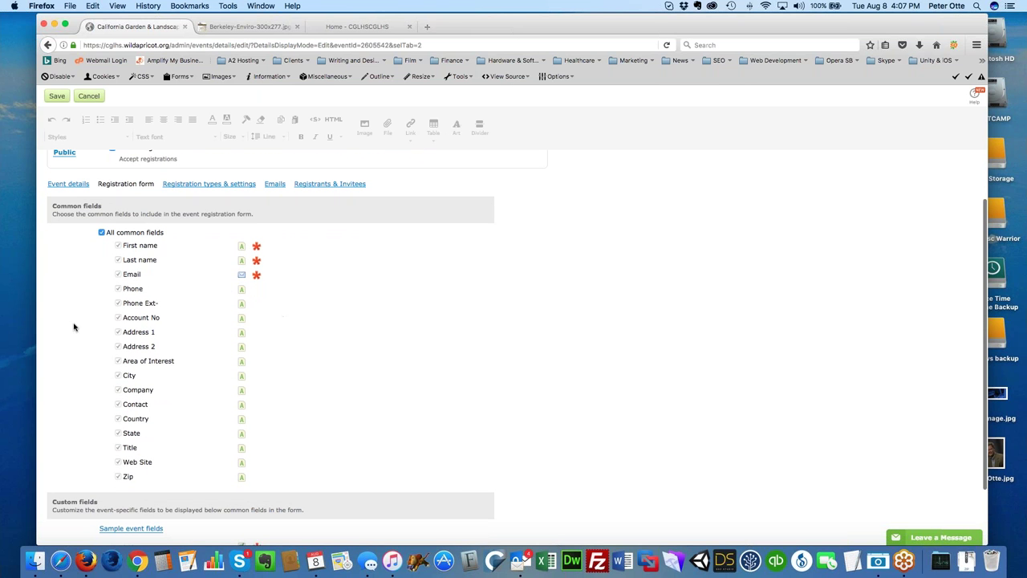
left_click(101, 232)
scroll(294, 355, "down", 2)
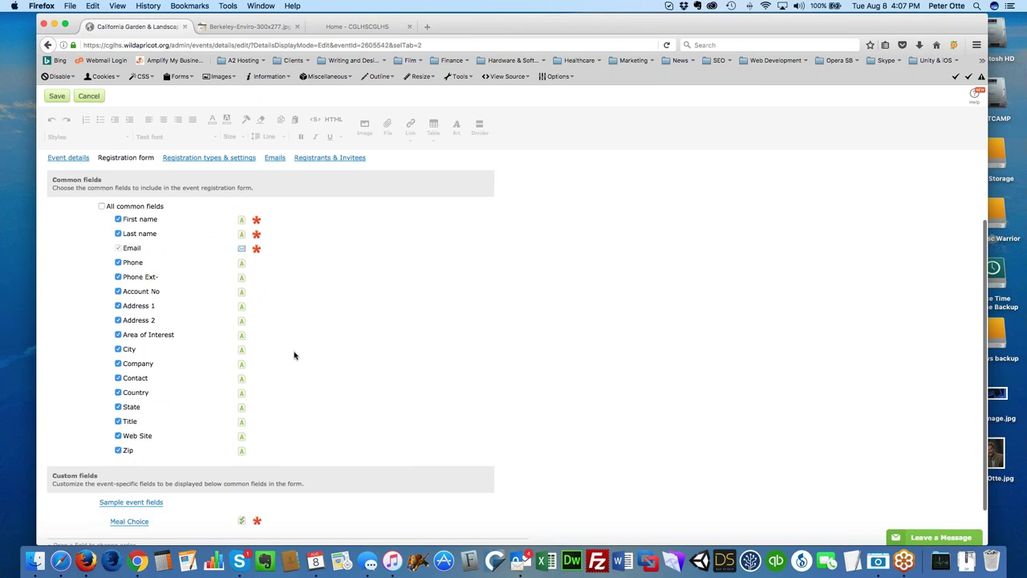
scroll(294, 356, "up", 4)
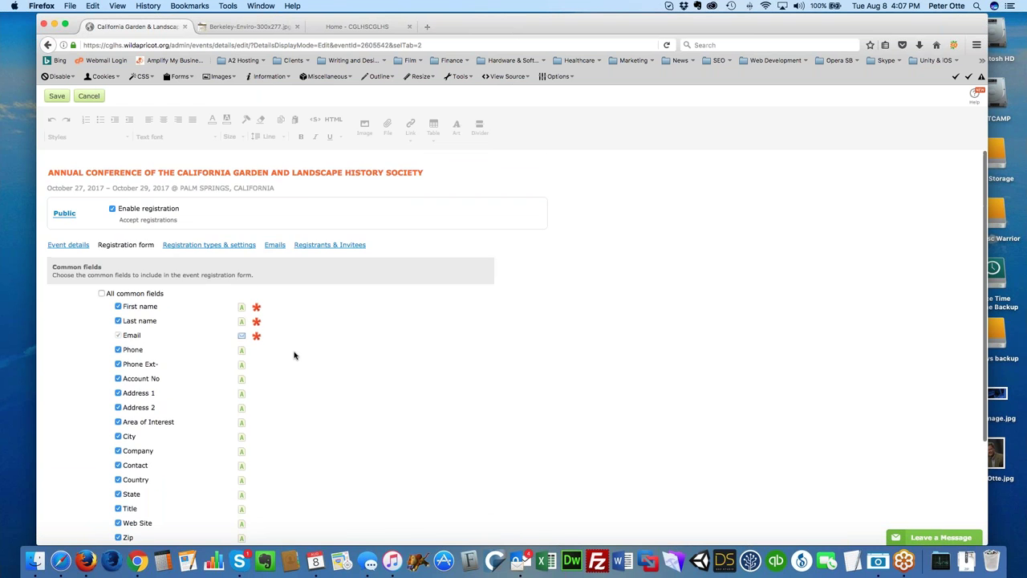
Change the field label of the "Sample event fields" section divider in the custom fields to "Meal Choice"
scroll(293, 356, "down", 4)
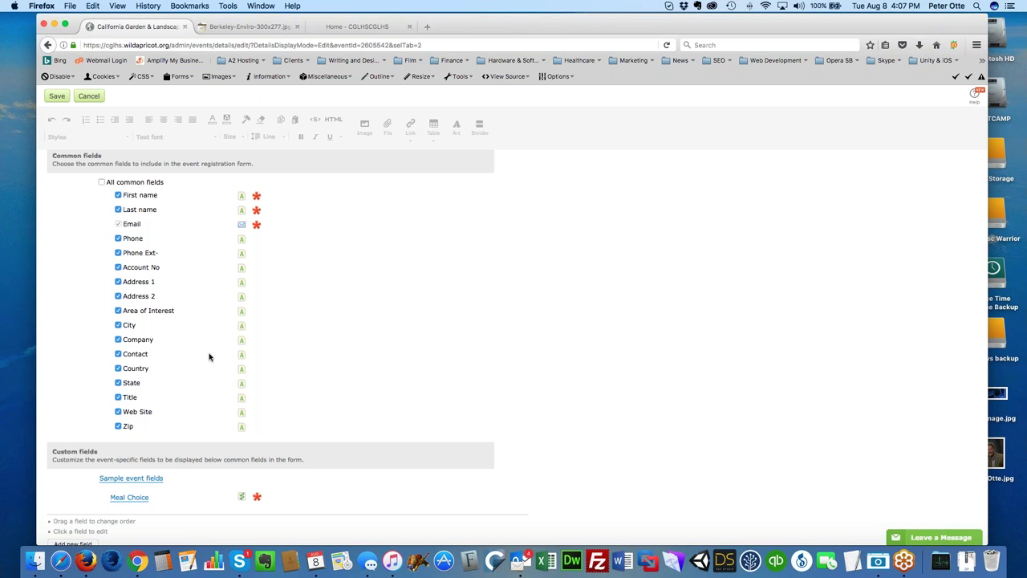
scroll(368, 370, "down", 1)
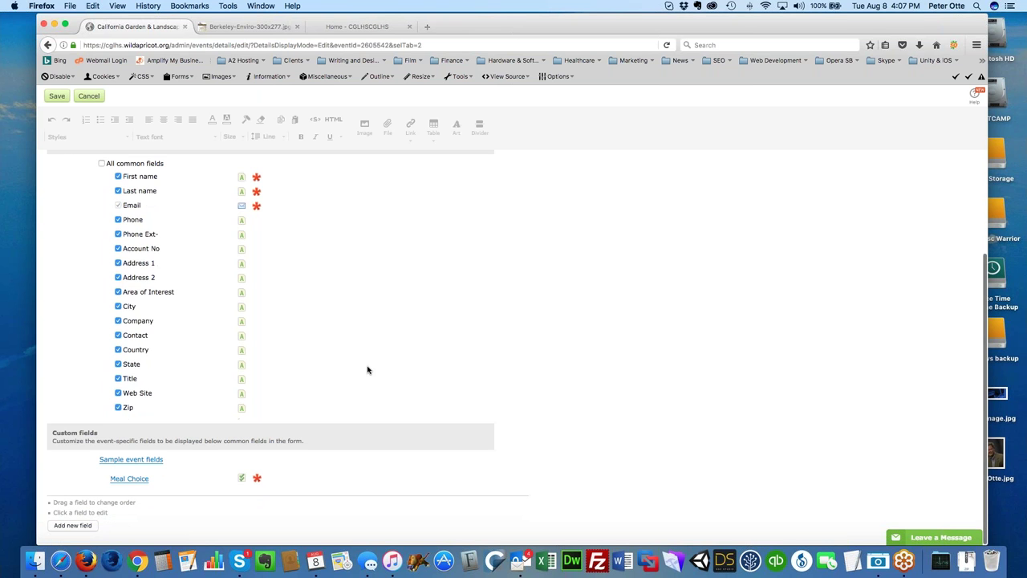
left_click(140, 461)
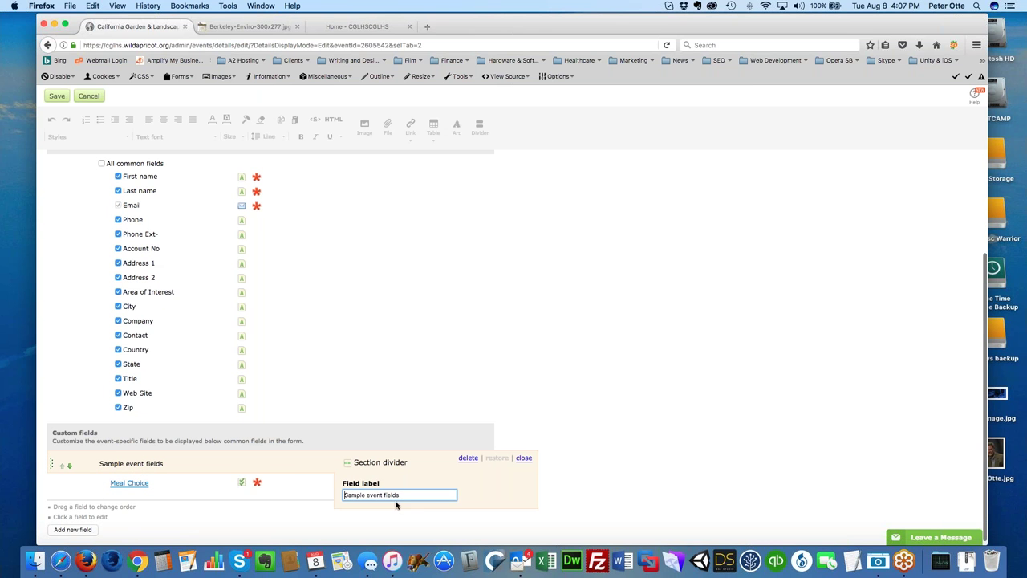
left_click(402, 495)
left_click_drag(402, 495, 325, 496)
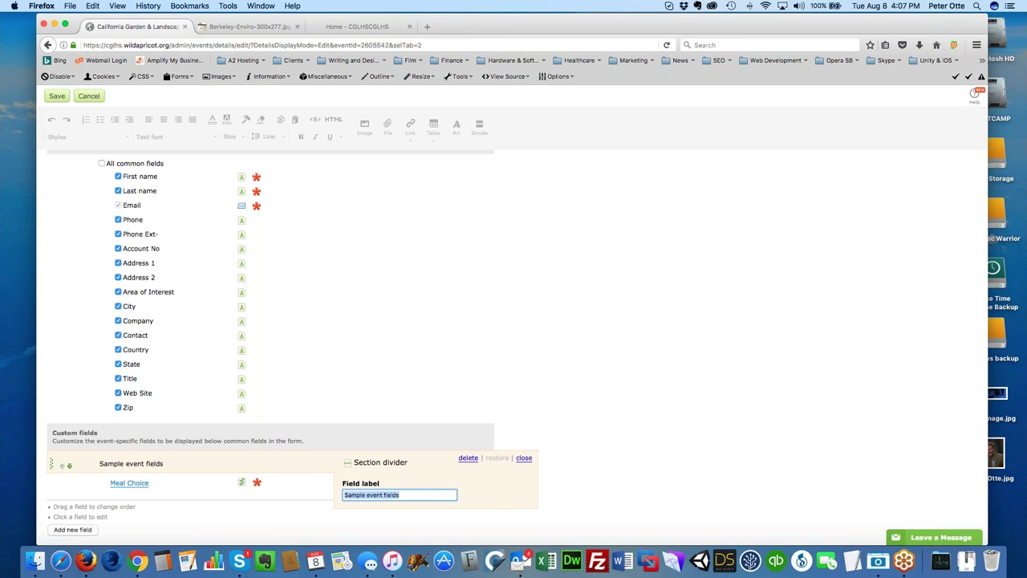
type("Meal Choice")
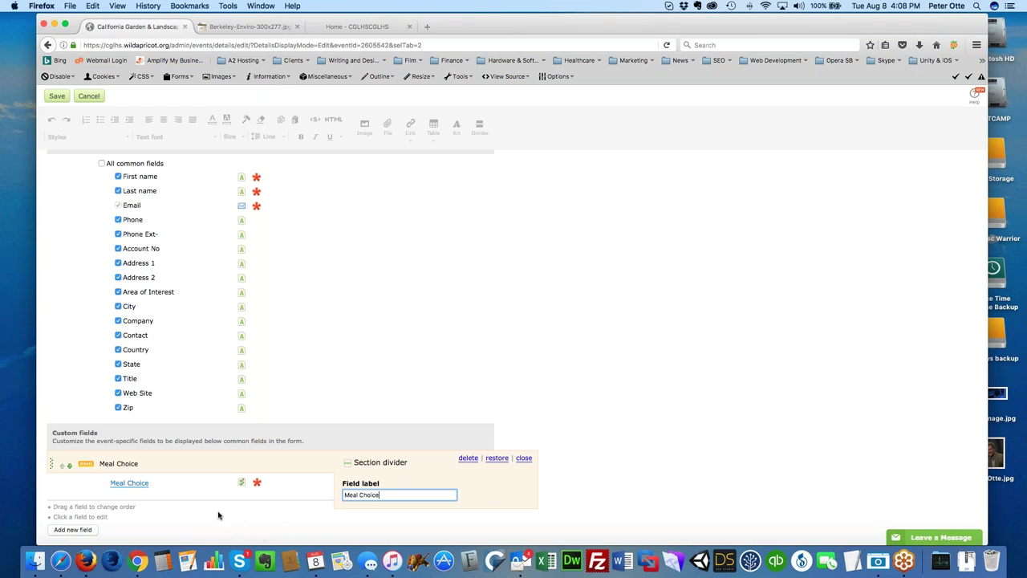
scroll(221, 516, "down", 1)
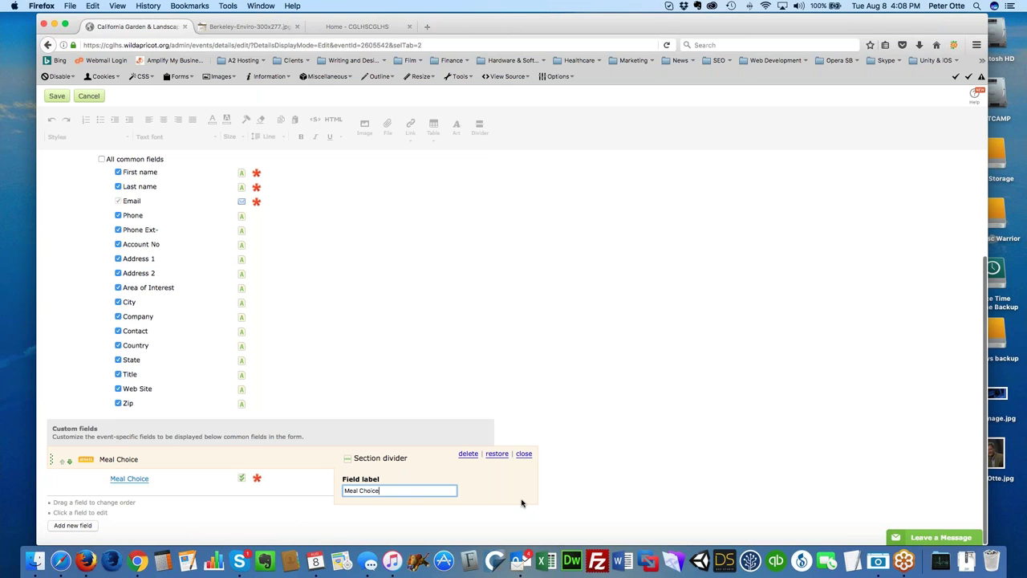
Change the label of the custom fields' section divider to "Meal Preference"
left_click(125, 479)
left_click(544, 275)
left_click(568, 276)
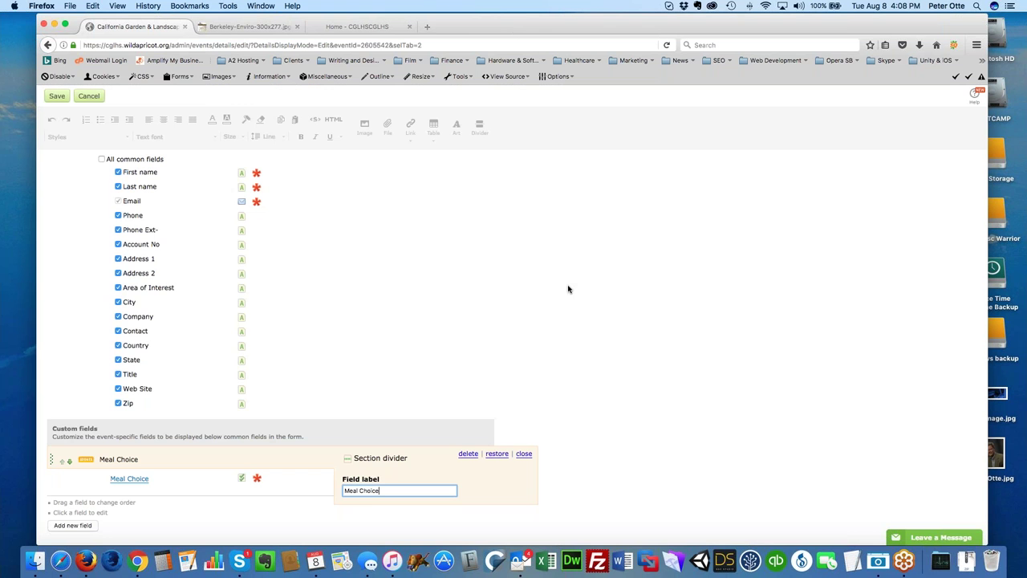
key("super+a")
type("Select")
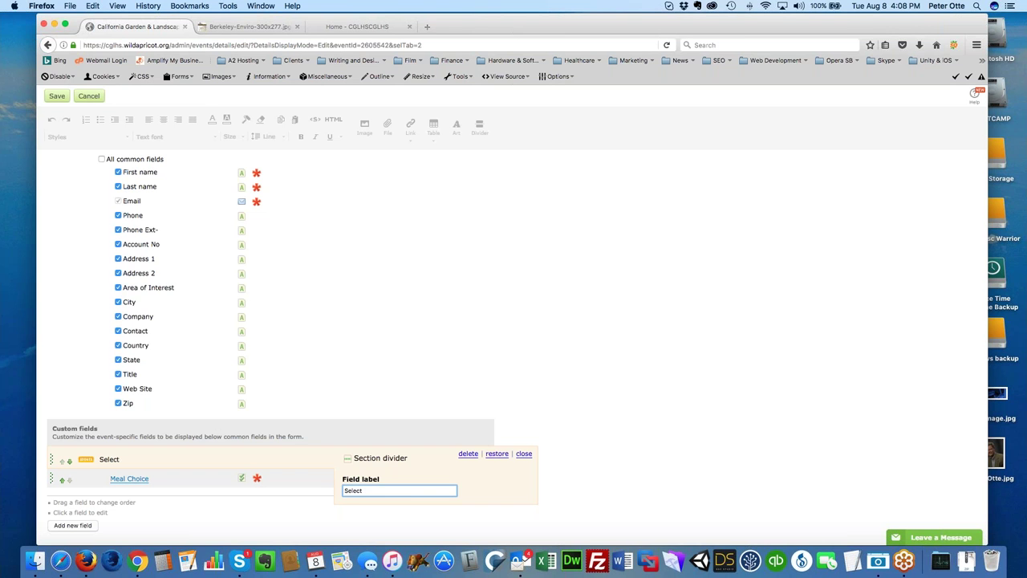
key("BackSpace")
key("BackSpace")
key("BackSpace")
key("BackSpace")
key("BackSpace")
key("BackSpace")
type("Meal Preference")
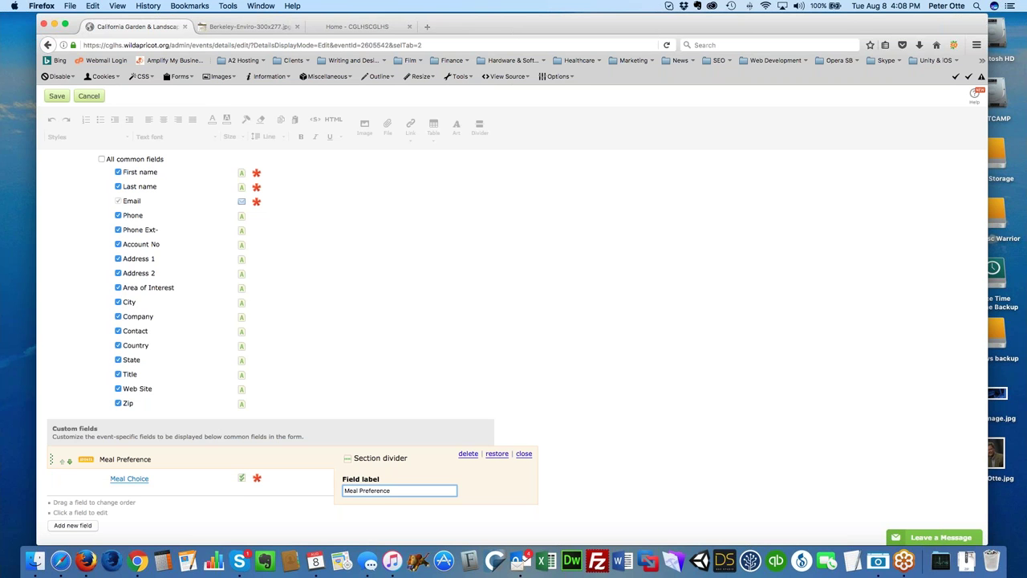
Open the Meal Choice custom field and examine its list of selectable meal items
left_click(124, 481)
scroll(617, 470, "down", 3)
scroll(617, 470, "down", 3)
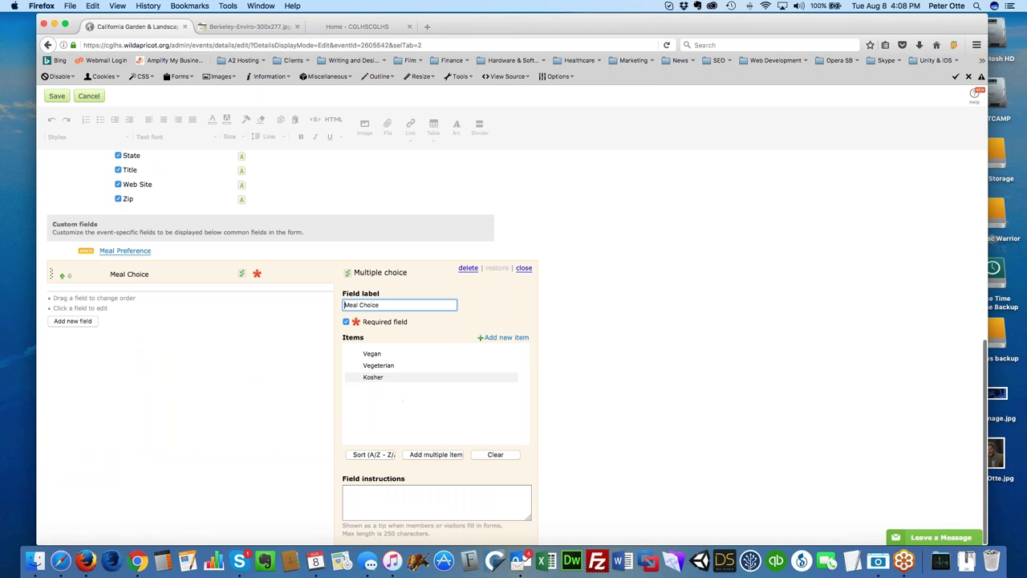
left_click(413, 369)
left_click(403, 354)
left_click(401, 384)
left_click(399, 355)
left_click(402, 368)
left_click(398, 380)
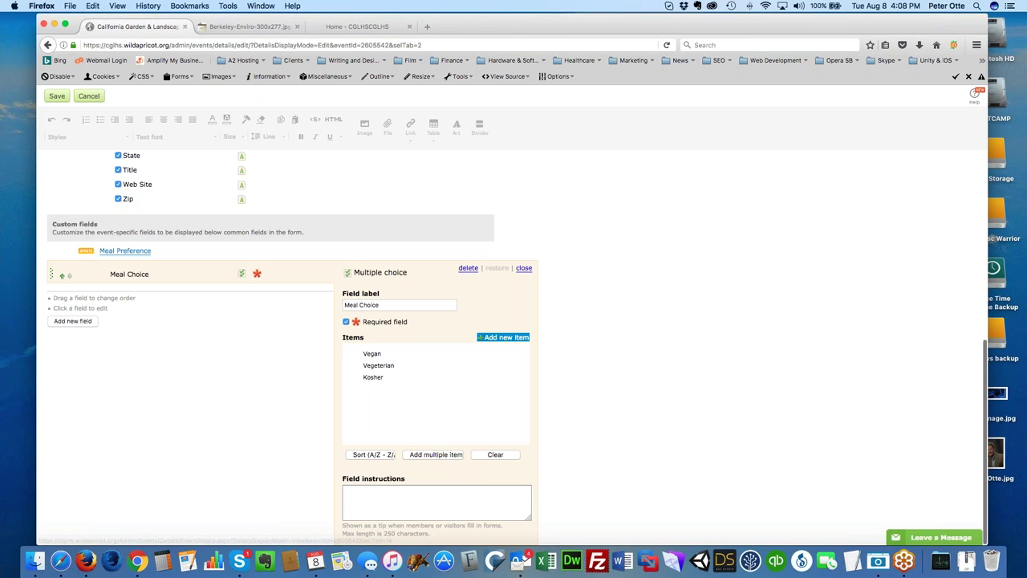
Add a "Fish" item to the Meal Choice field and close the field's settings
left_click(505, 337)
type("Fish")
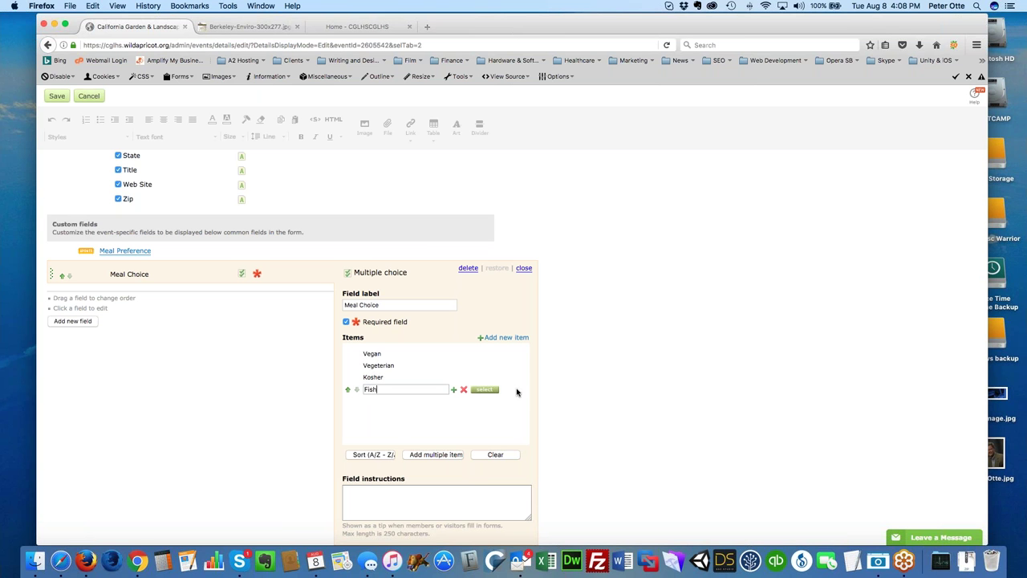
left_click(492, 407)
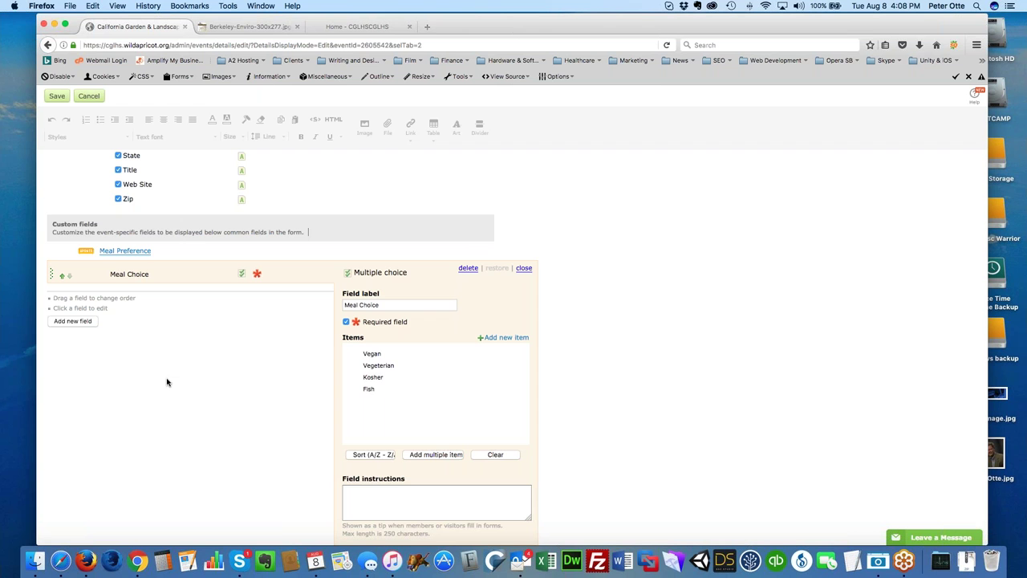
left_click(524, 268)
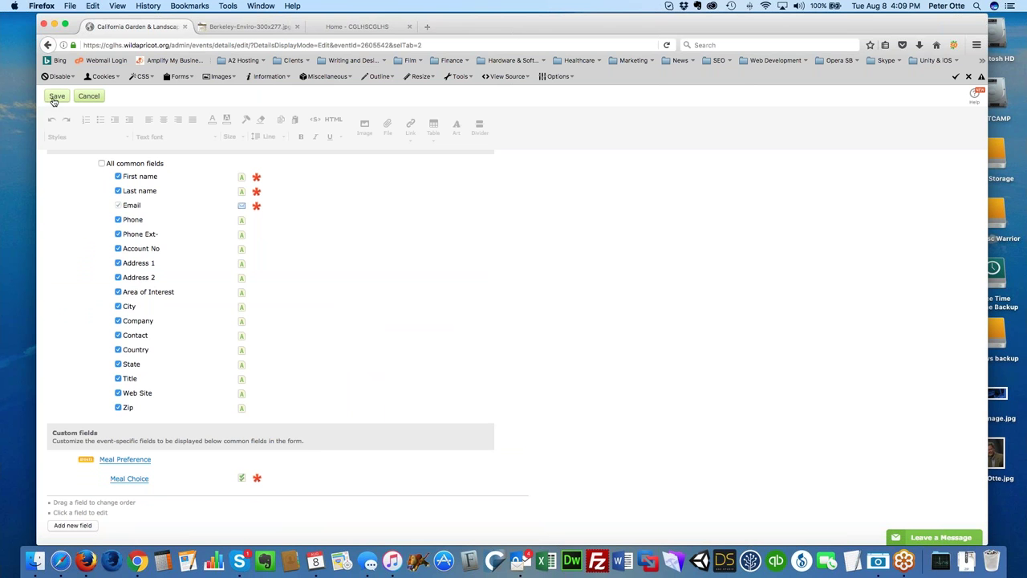
Limit the conference's registrations to a total of 500 in the registration types and settings
scroll(521, 412, "up", 3)
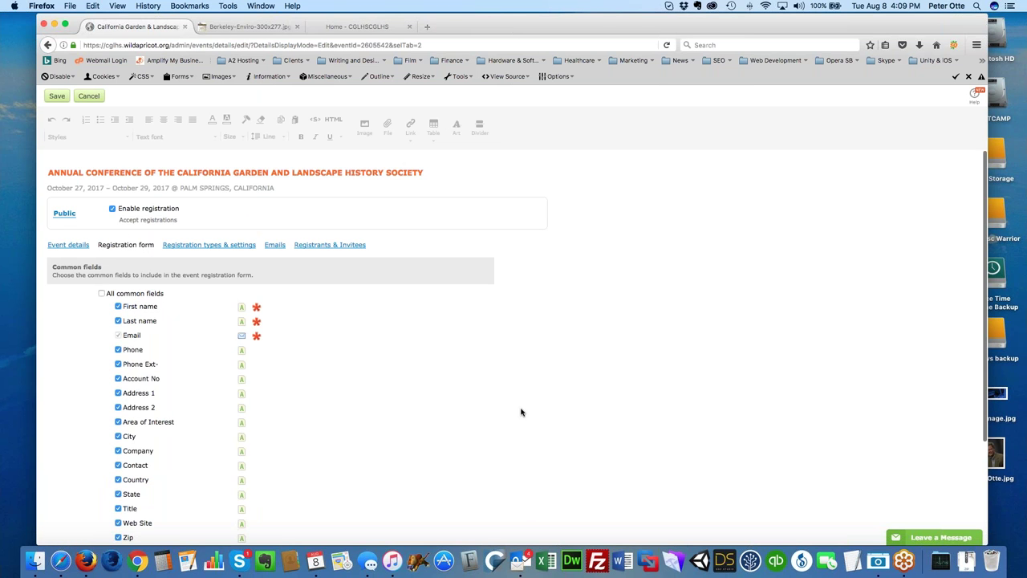
left_click(213, 247)
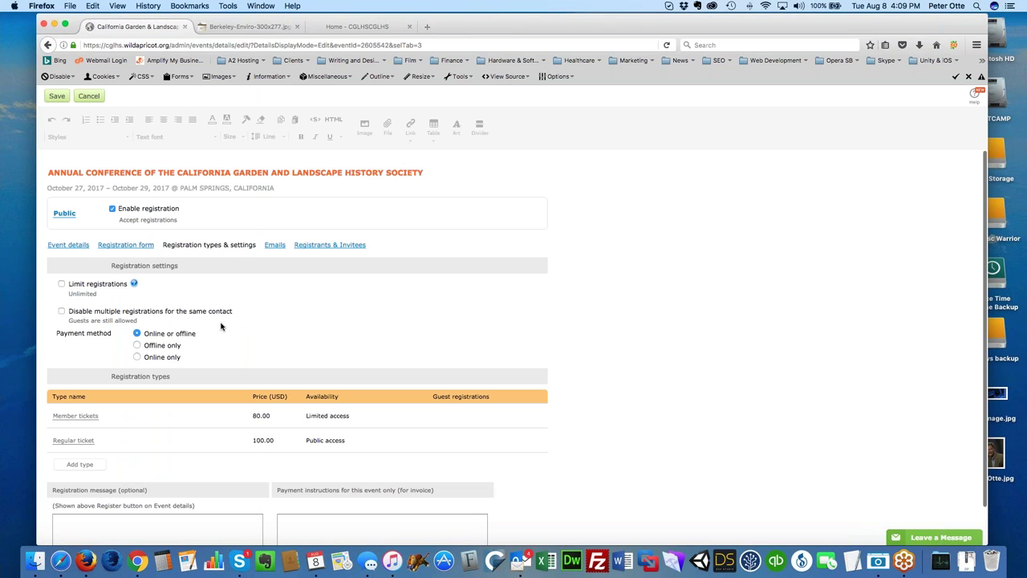
scroll(270, 332, "down", 1)
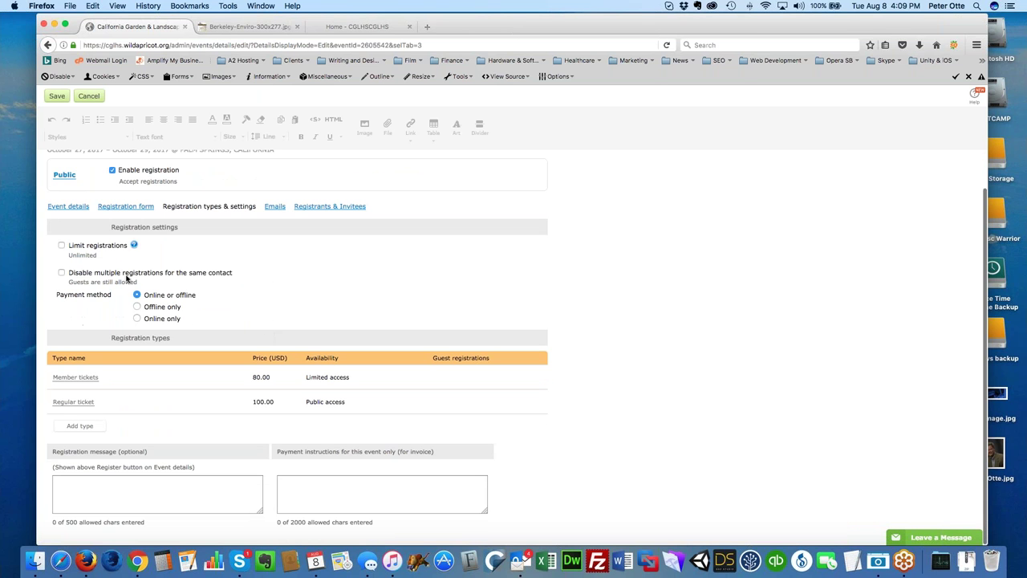
left_click(62, 247)
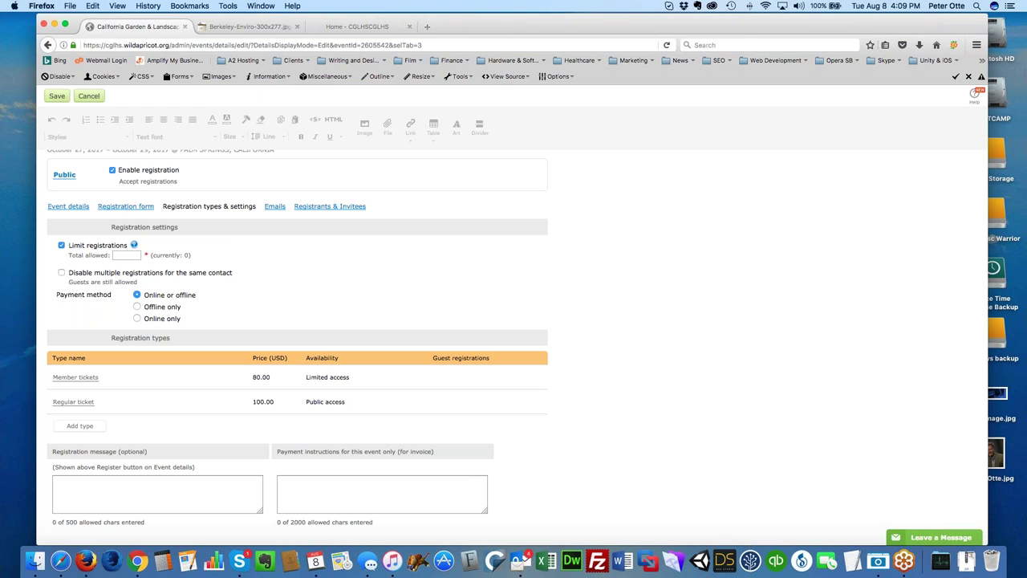
type("500")
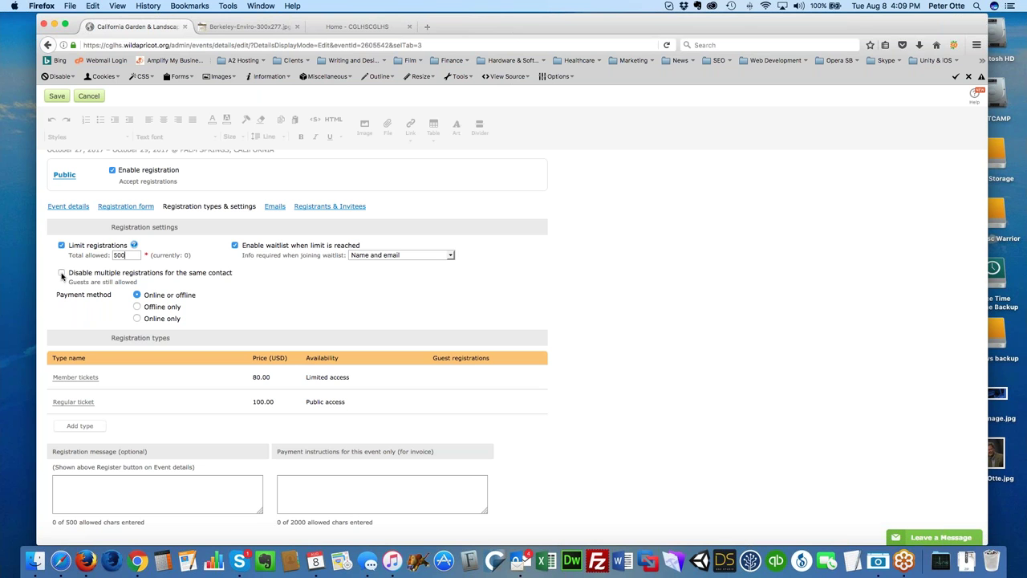
key("shift+Tab")
left_click(91, 323)
scroll(297, 308, "up", 2)
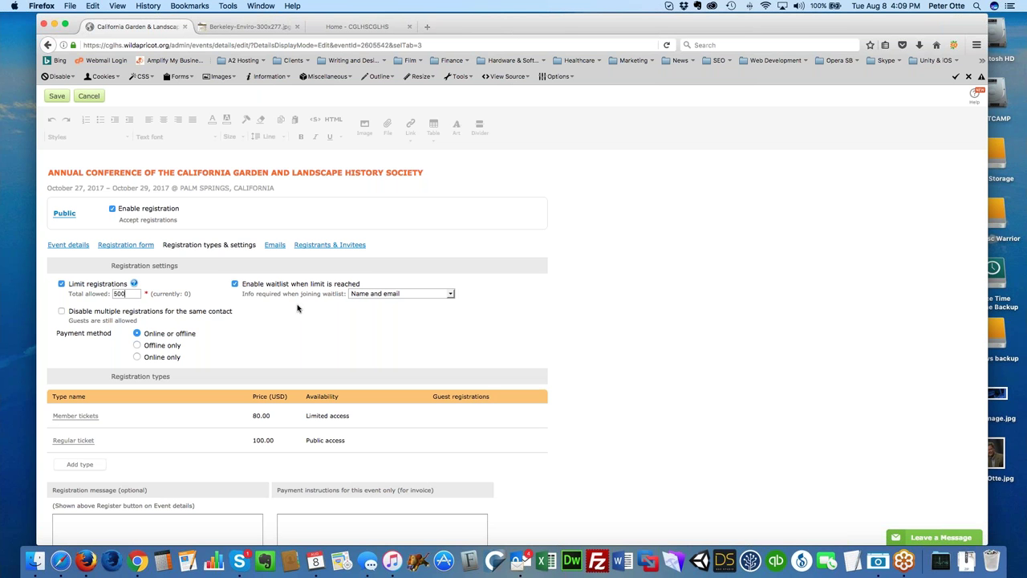
key("Tab")
key("Tab")
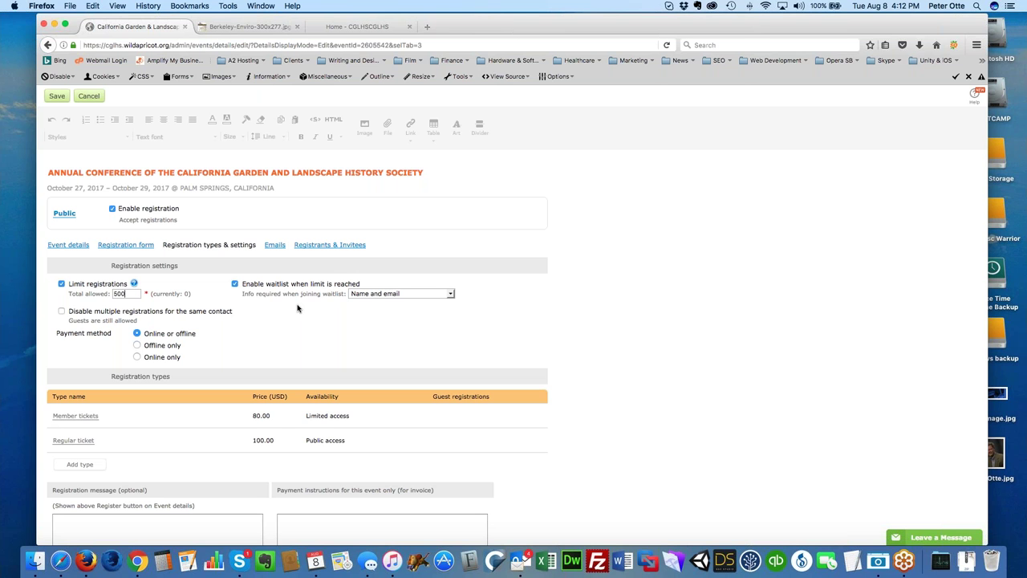
Cancel editing the conference event and discard all unsaved changes
scroll(241, 301, "down", 1)
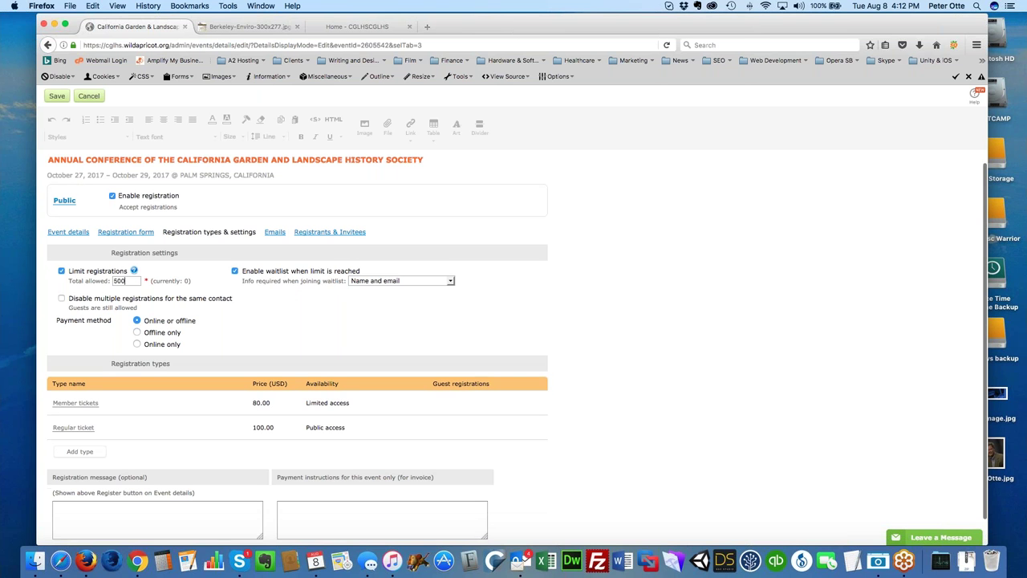
scroll(160, 293, "up", 1)
left_click(125, 293)
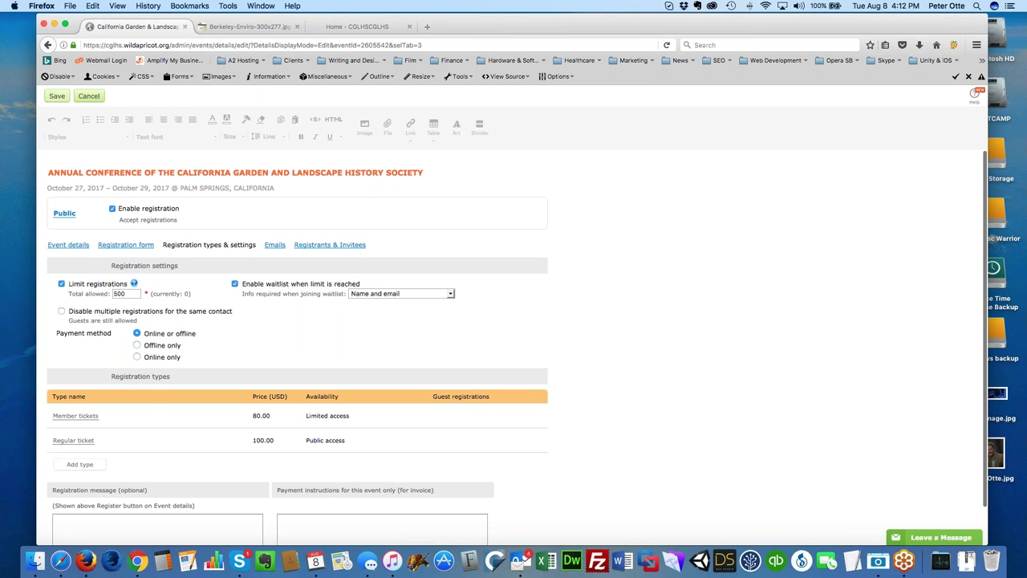
left_click(88, 96)
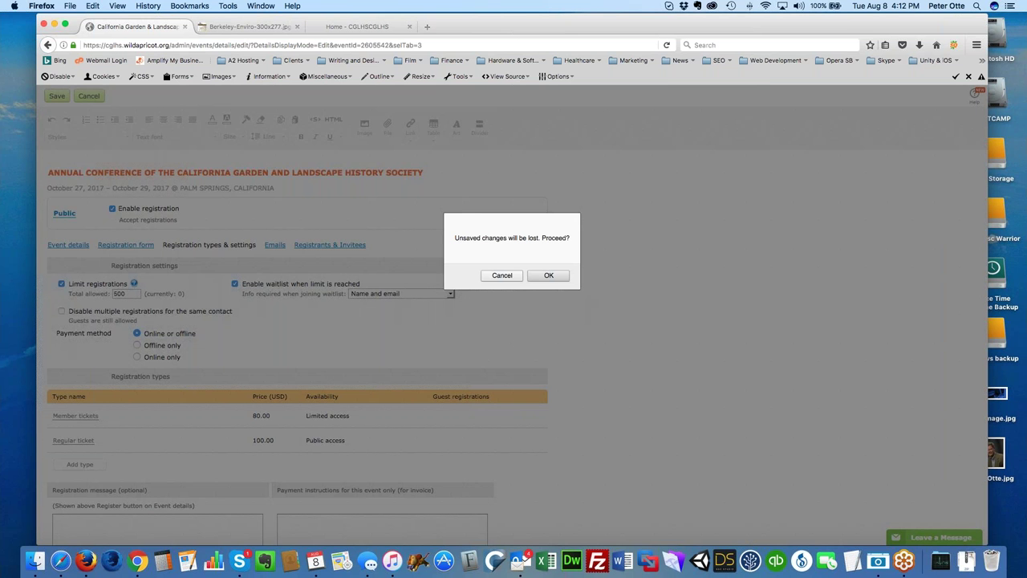
left_click(549, 276)
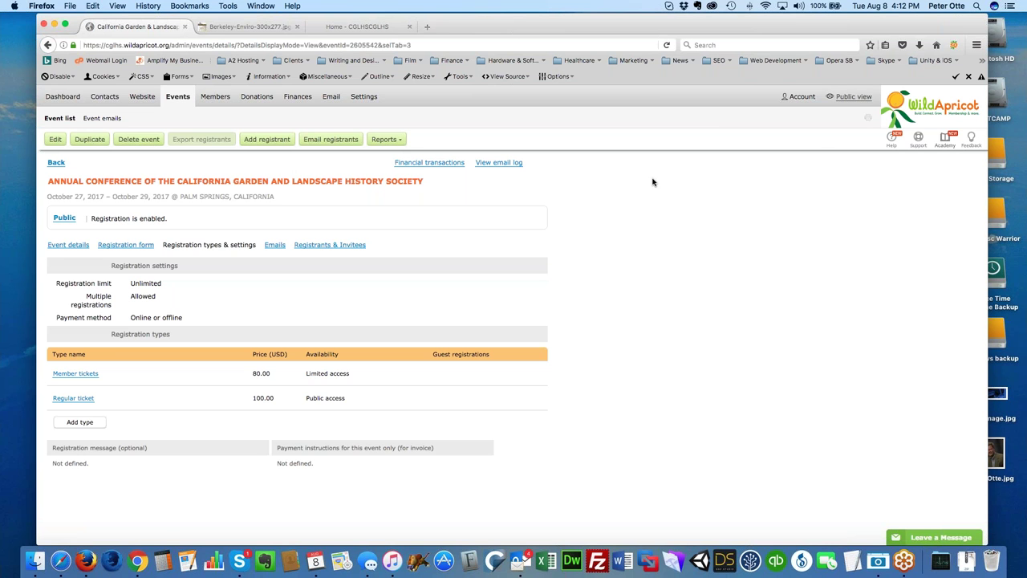
View the public Wild Apricot site's home page and navigation menu, and return to the admin view
left_click(850, 96)
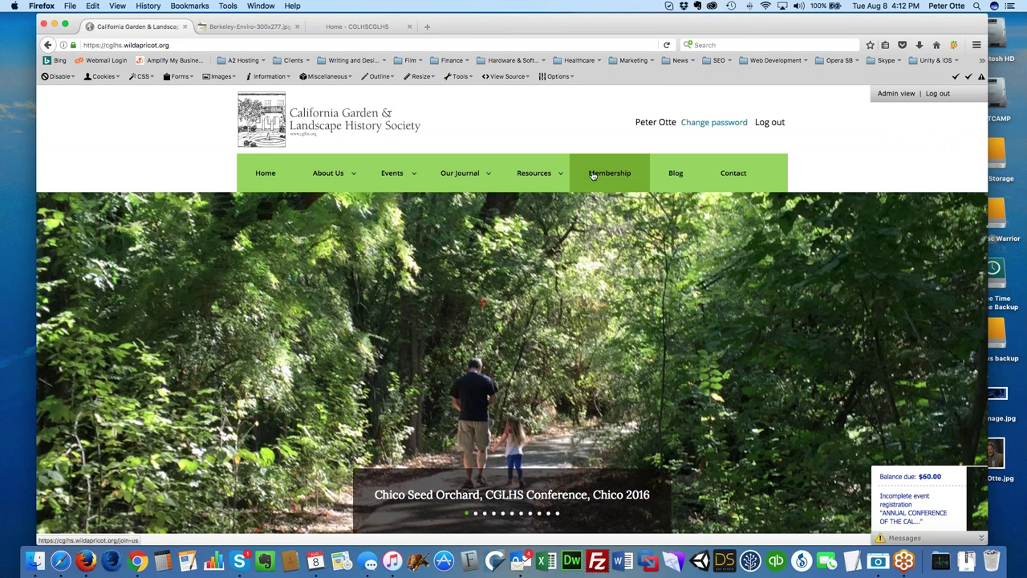
mouse_move(547, 174)
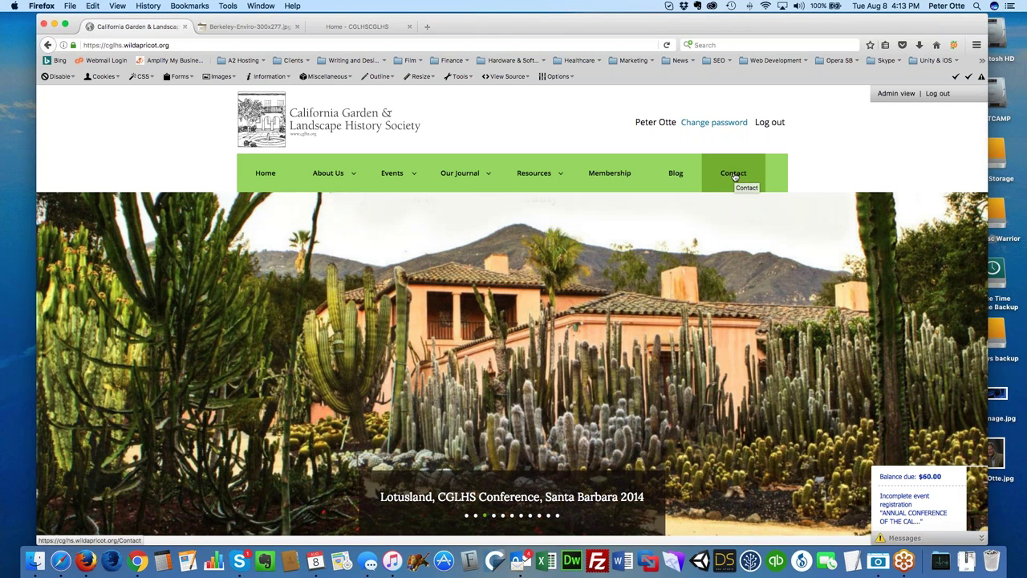
scroll(733, 176, "down", 1)
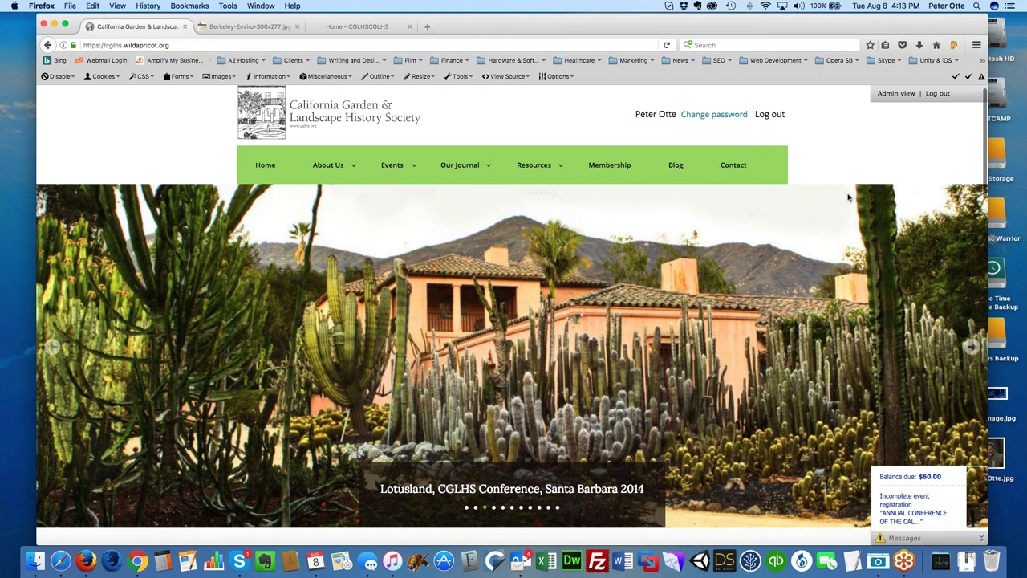
scroll(848, 197, "up", 1)
left_click(897, 94)
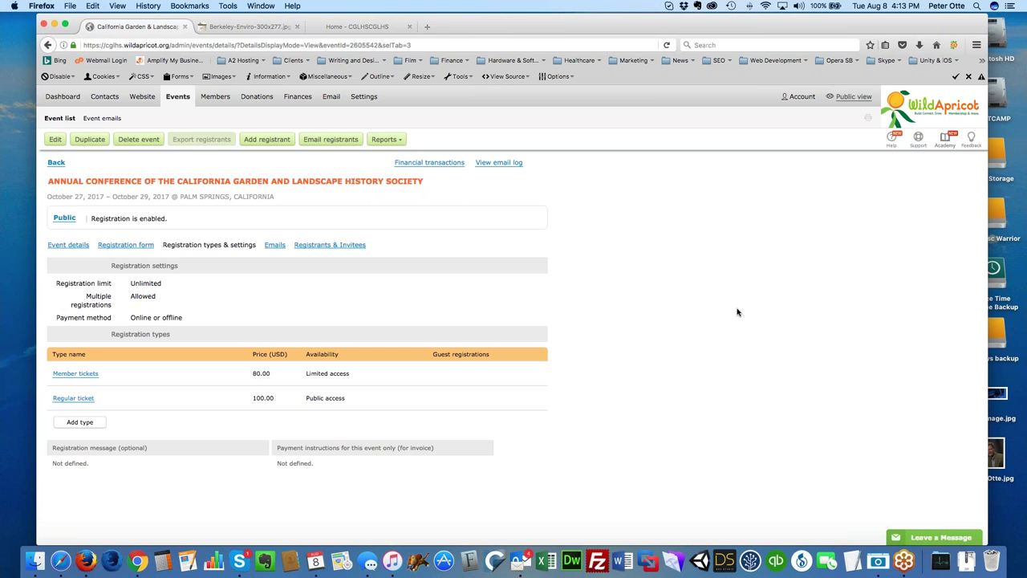
Open the society's website cglhs.org in a new browser tab
left_click(426, 27)
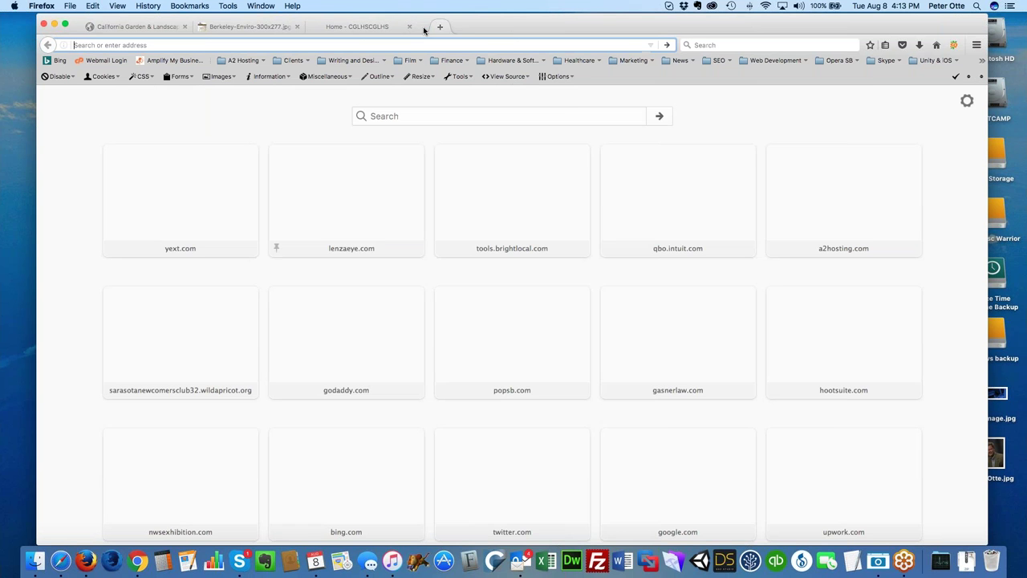
type("cg")
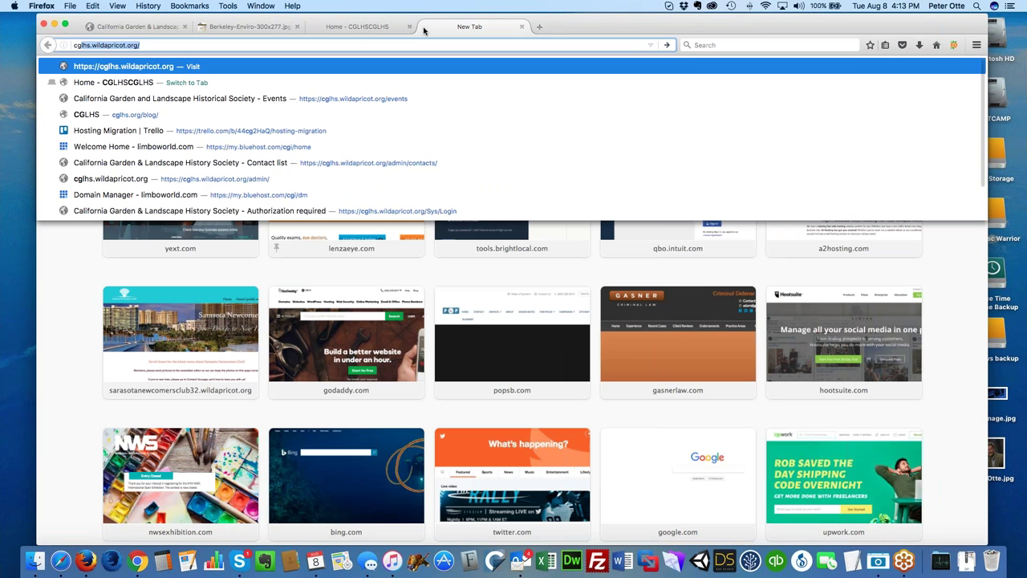
type("lh")
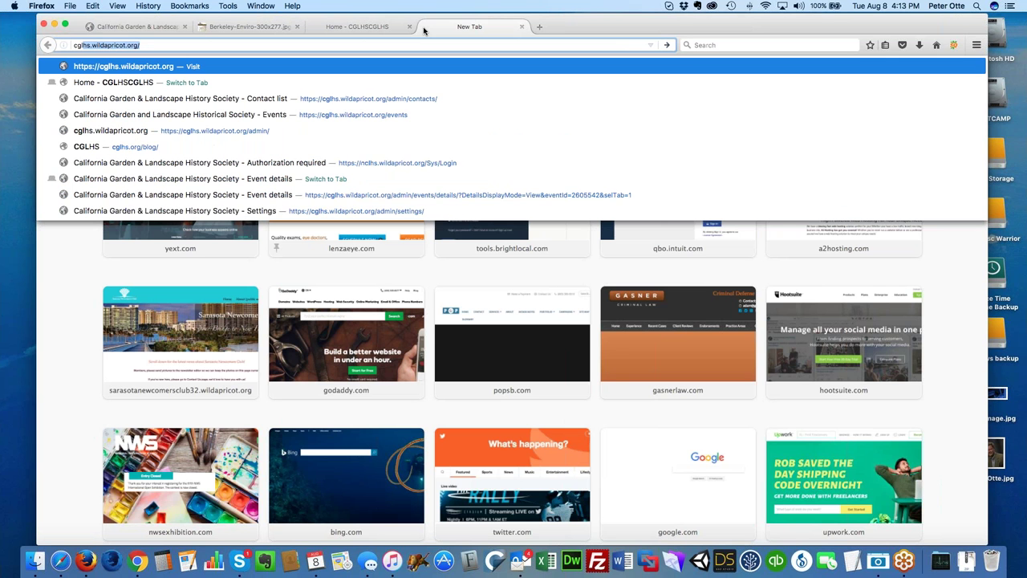
type("s.org")
key("Return")
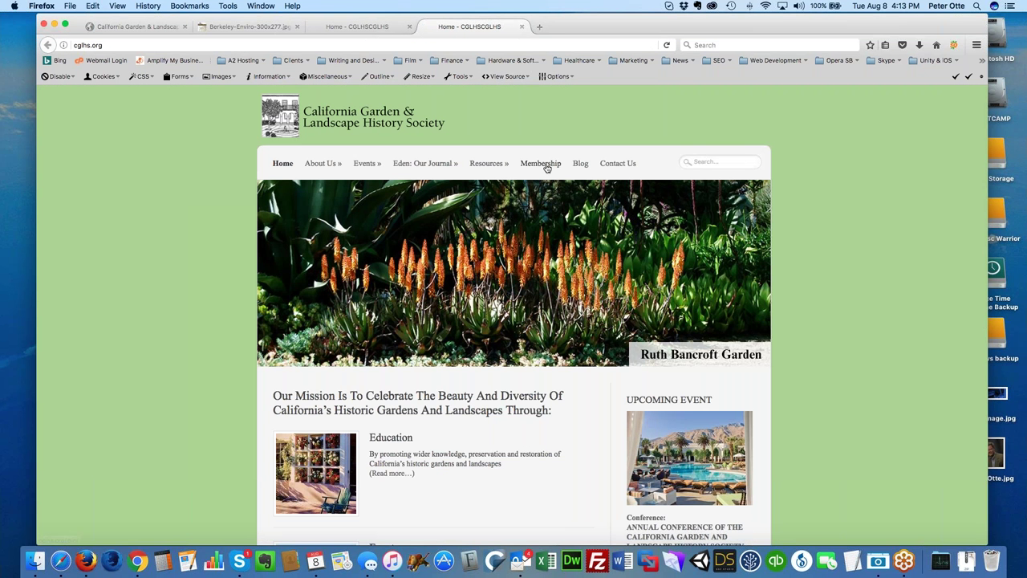
Review the cglhs.org navigation menu and home page, and open its Contact Us and Blog pages
mouse_move(322, 164)
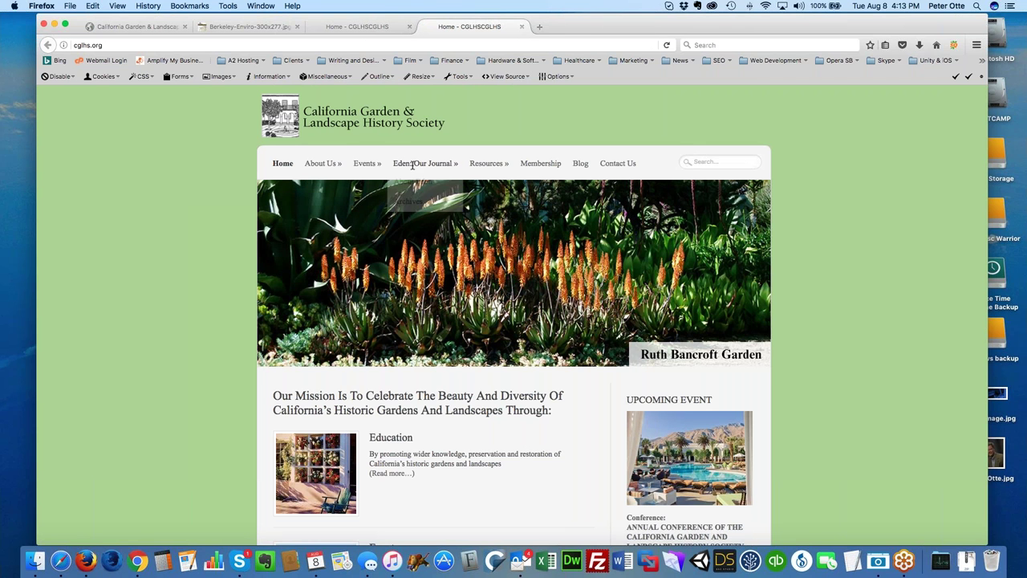
mouse_move(479, 165)
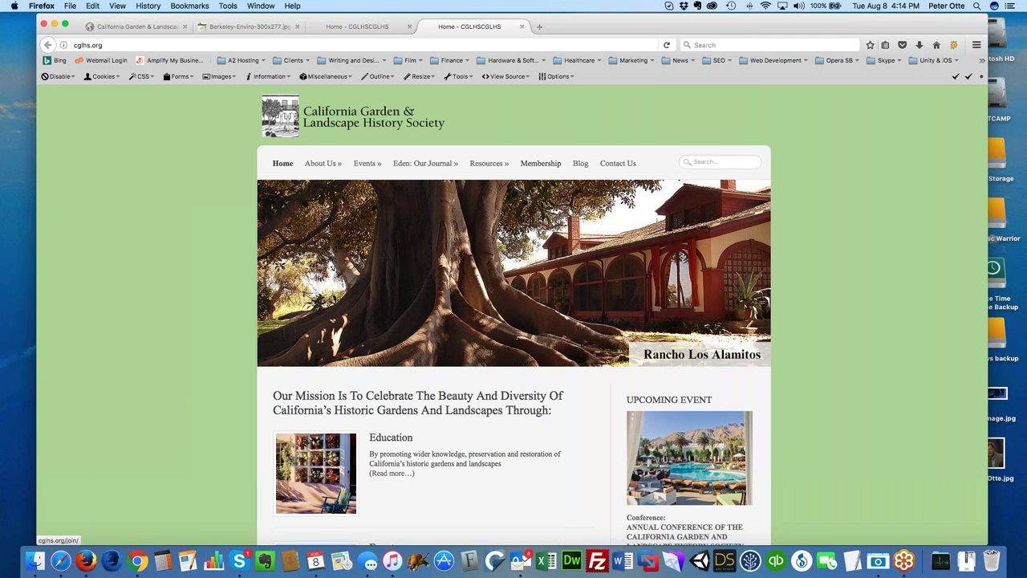
scroll(798, 311, "down", 3)
scroll(798, 311, "up", 3)
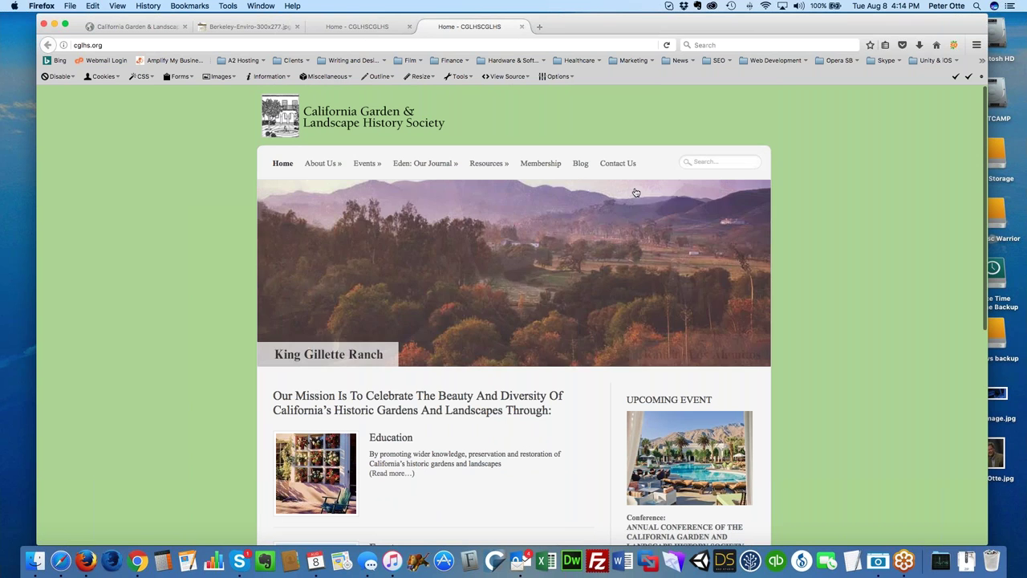
left_click(615, 164)
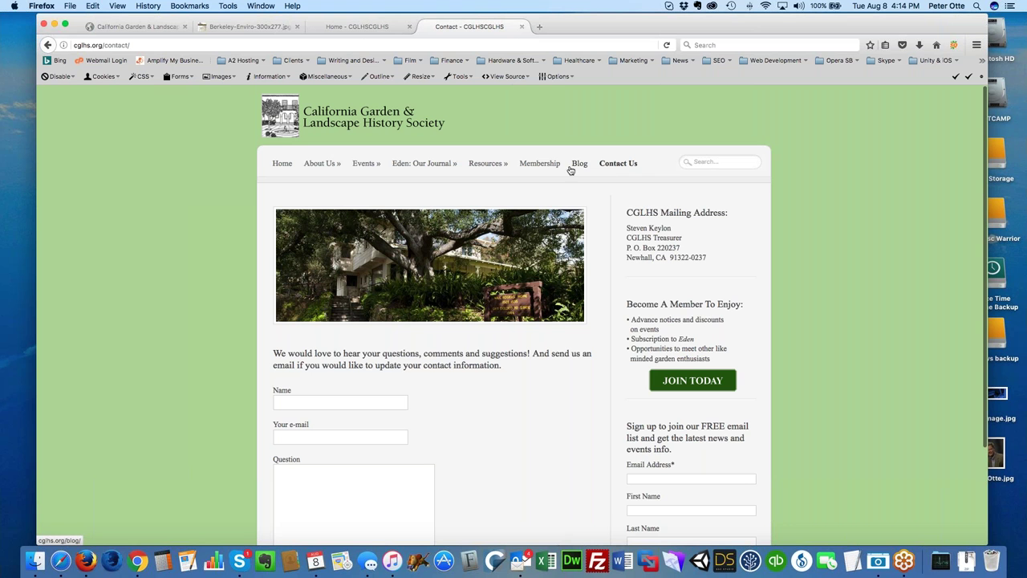
left_click(581, 165)
Return from the blog to the cglhs.org home page and review its membership and donation sections
left_click(337, 27)
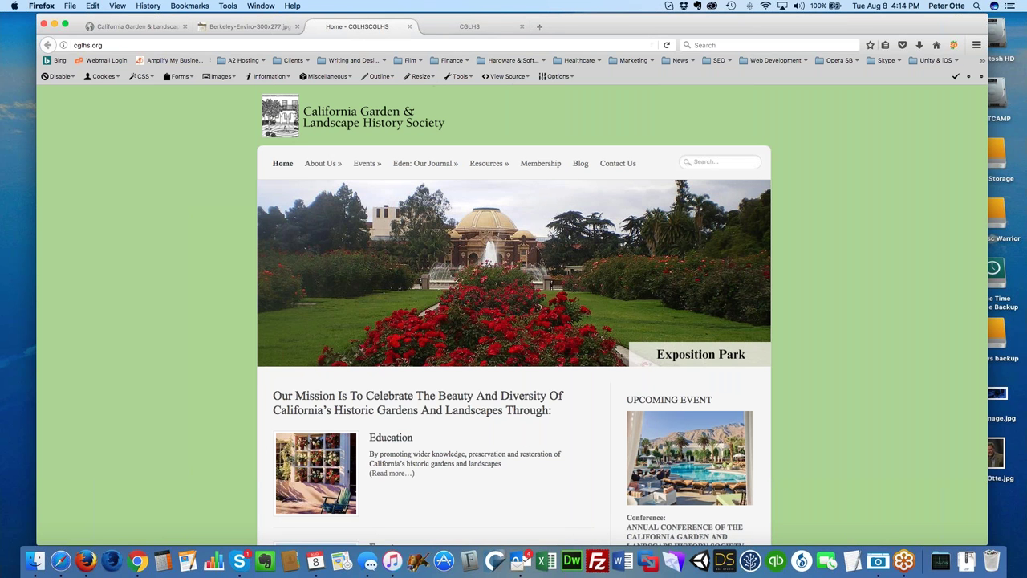
left_click(470, 28)
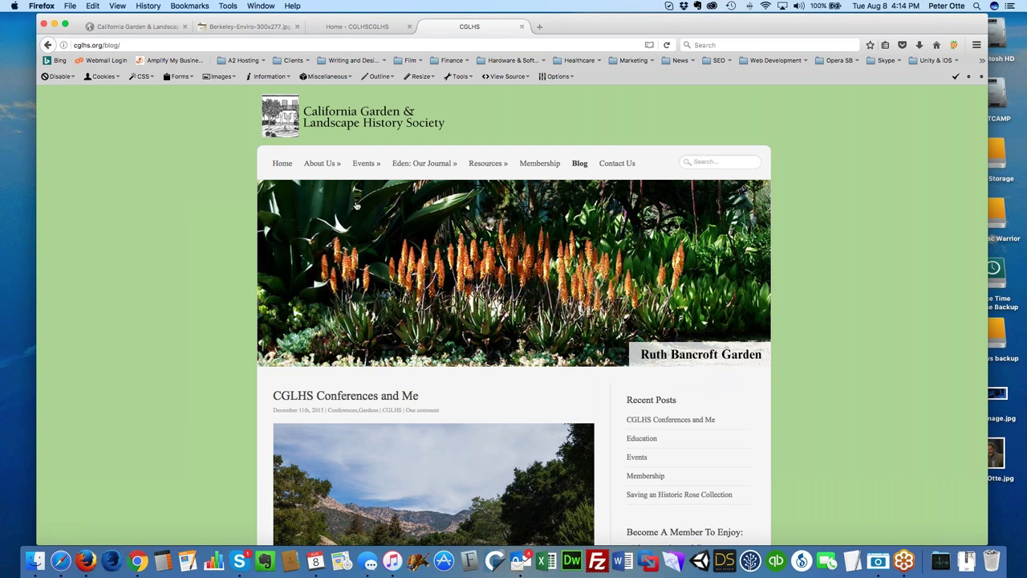
left_click(280, 164)
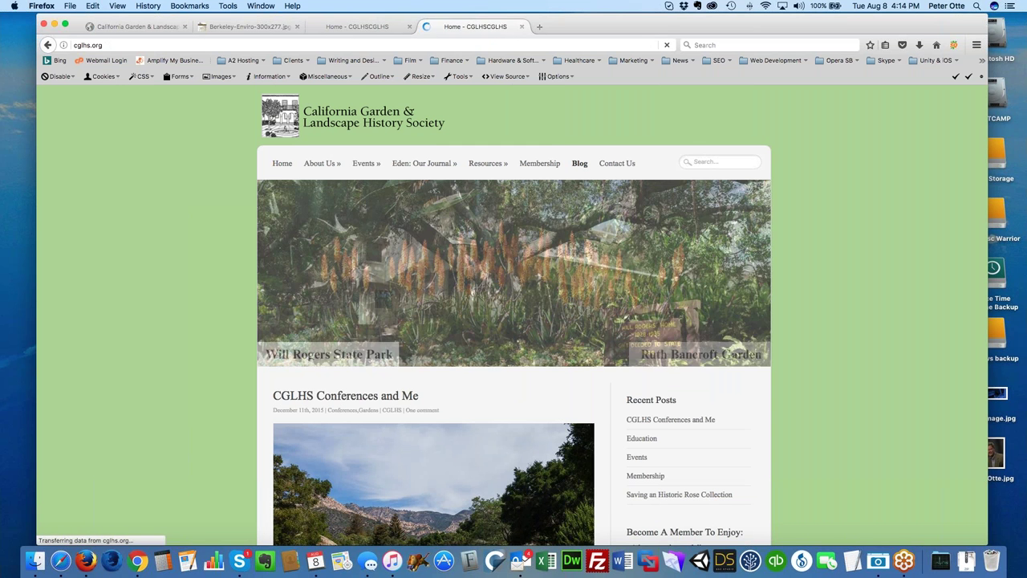
scroll(513, 305, "down", 5)
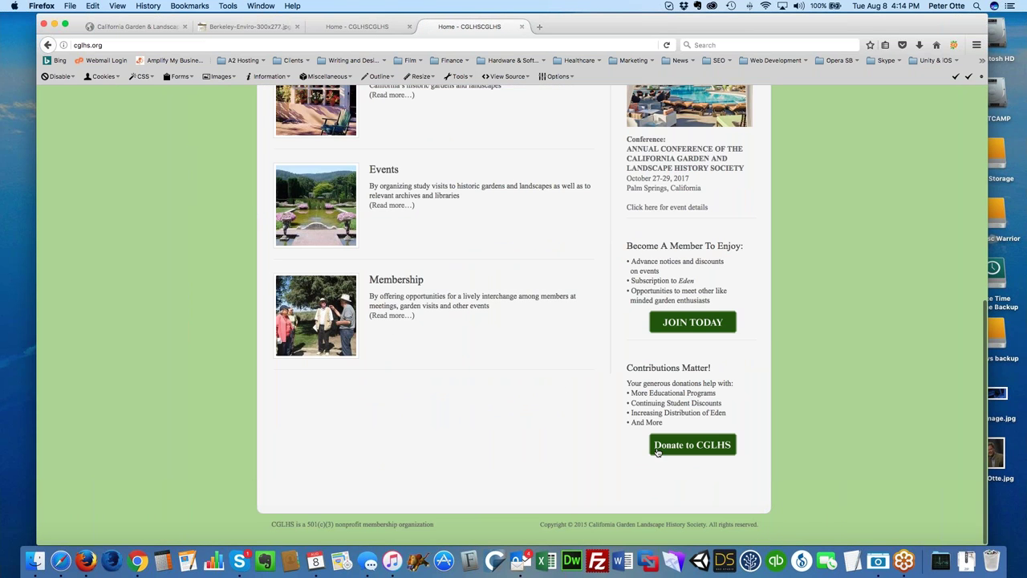
Switch back to the Wild Apricot tab, open the public site, and review its home page down to the membership and contributions sections
left_click(343, 29)
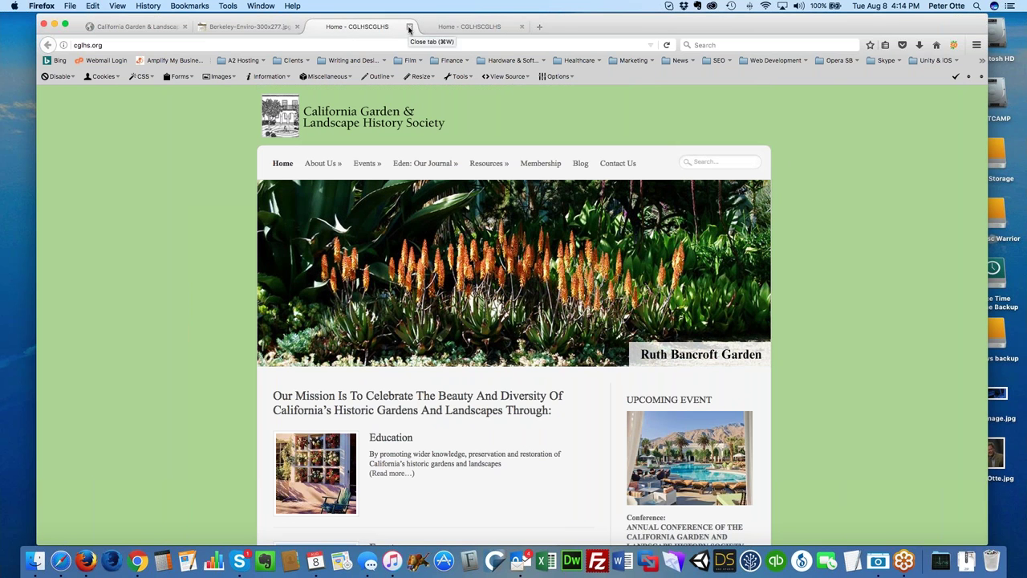
left_click(164, 27)
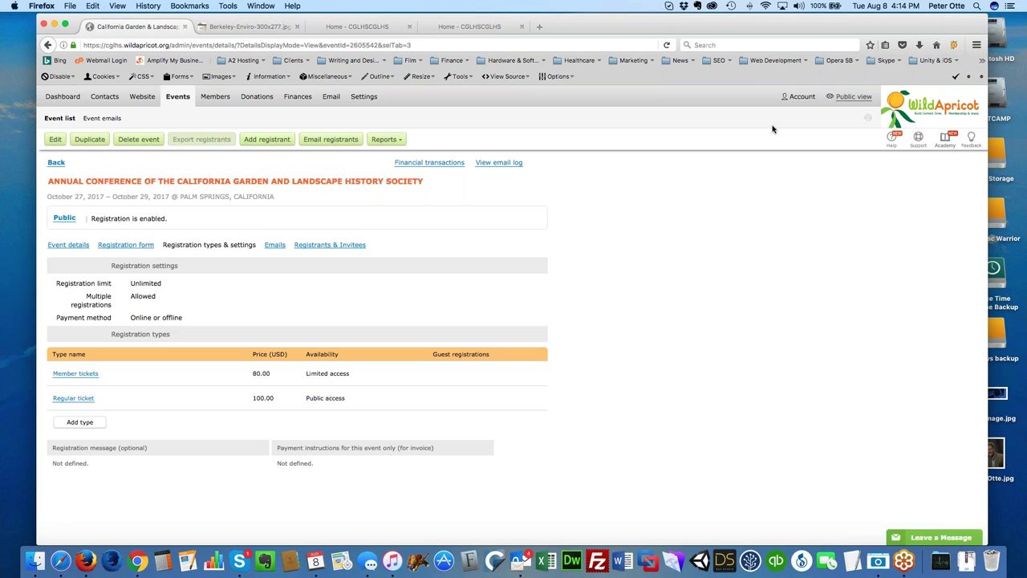
left_click(840, 101)
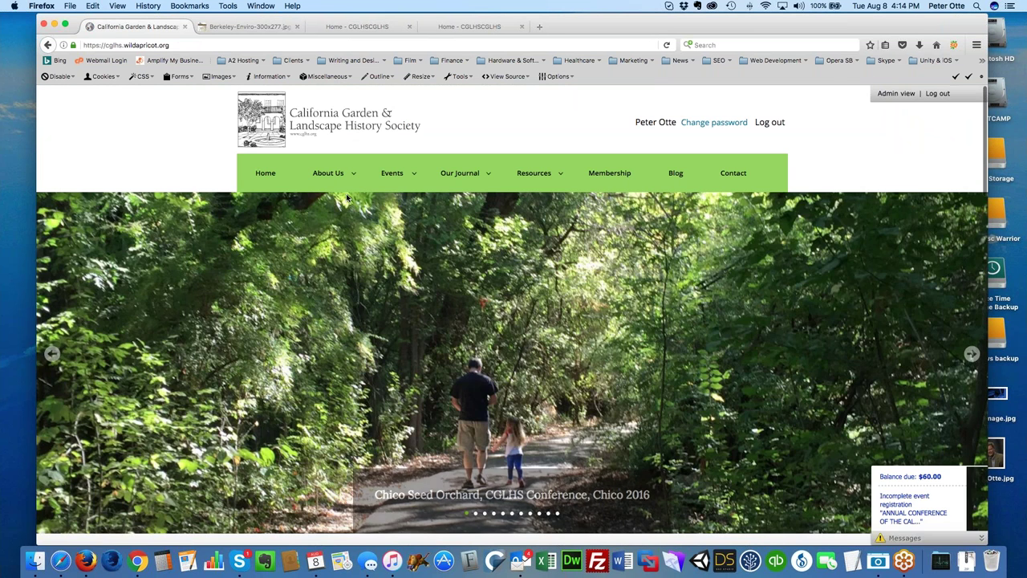
scroll(285, 286, "down", 20)
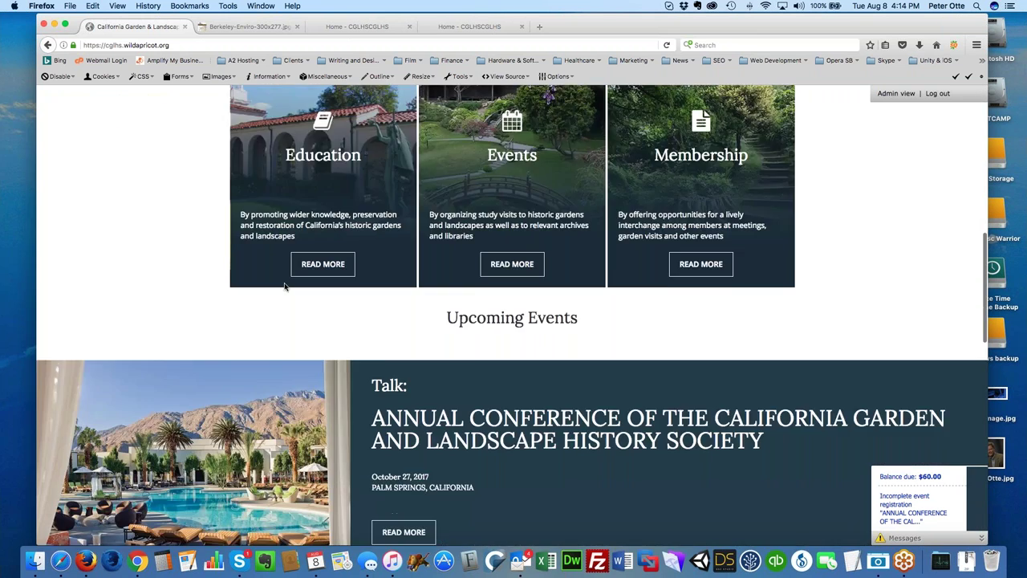
scroll(285, 286, "down", 3)
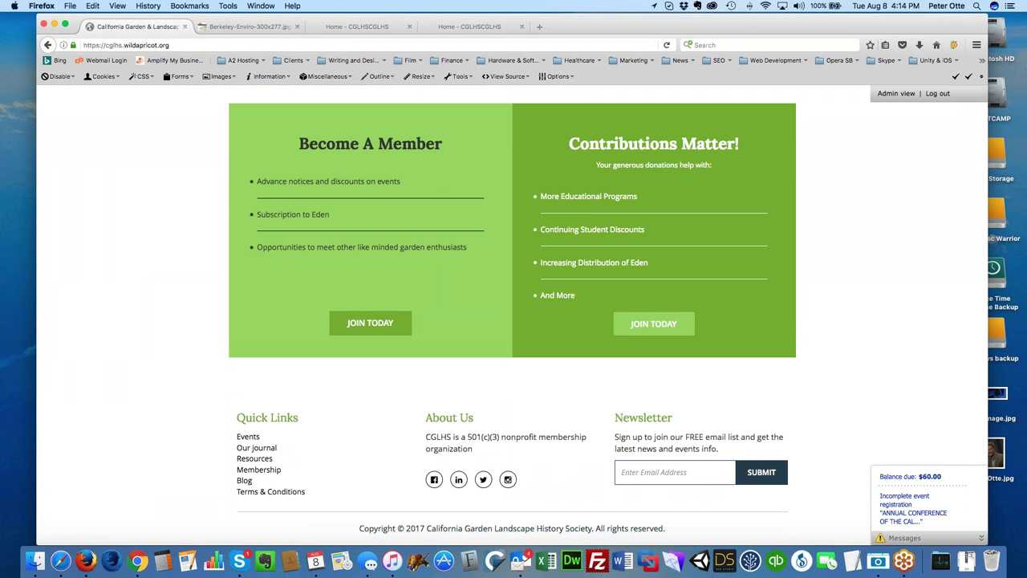
scroll(561, 325, "up", 1)
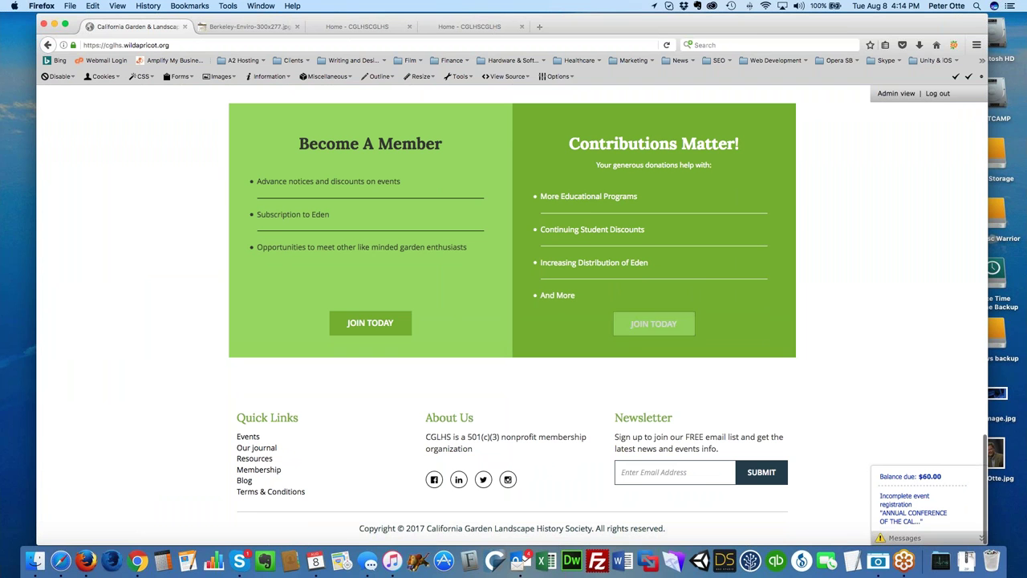
Follow the Join Today link under Contributions Matter, review the Membership page, and return to the home page's contributions section
left_click(654, 325)
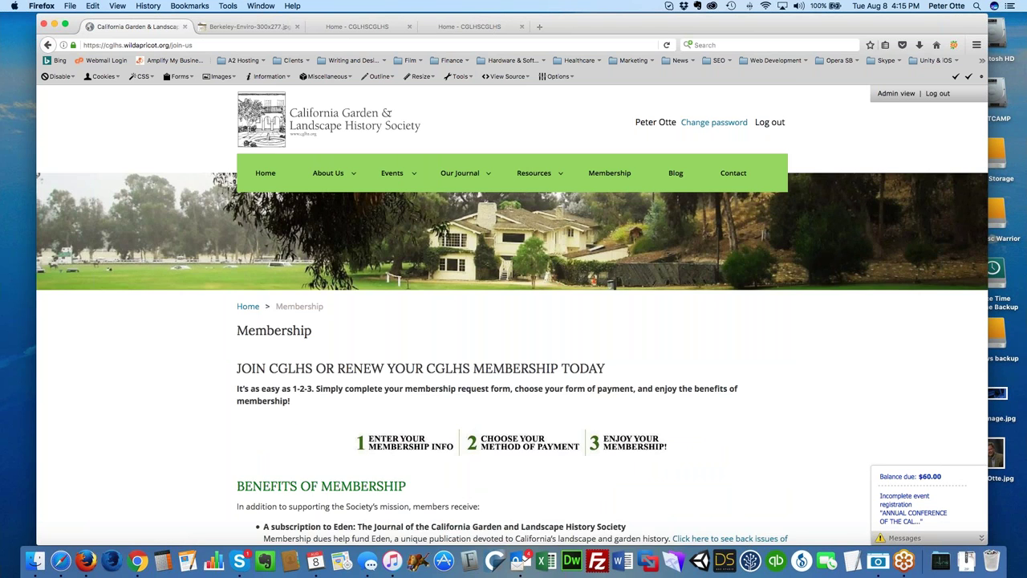
scroll(513, 321, "down", 10)
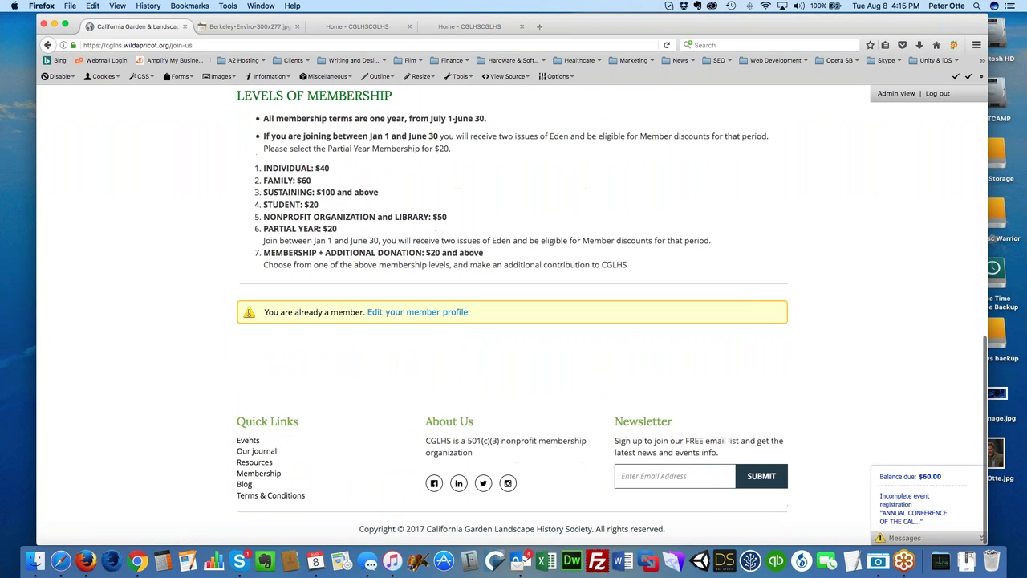
scroll(513, 321, "up", 10)
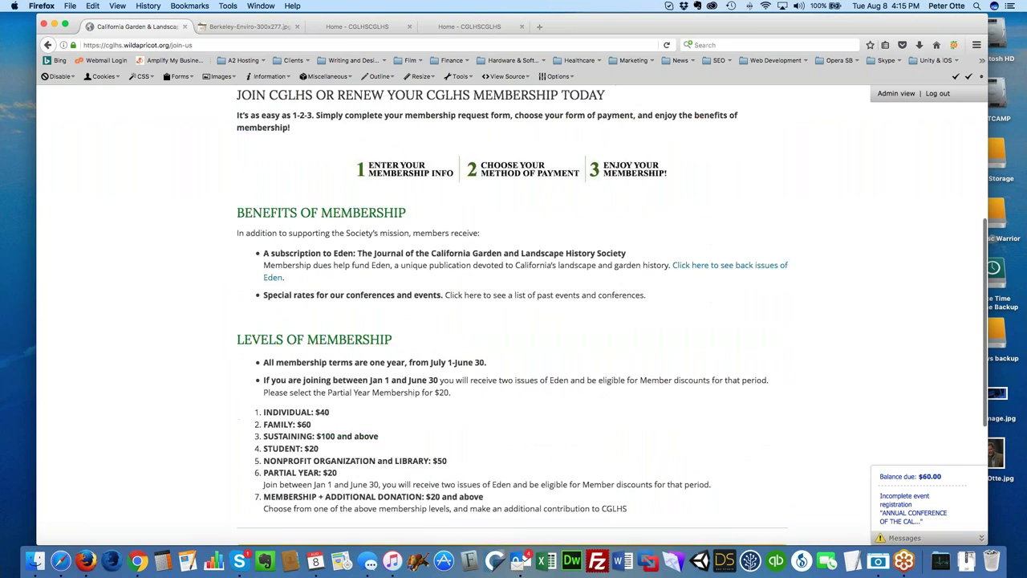
scroll(472, 237, "up", 2)
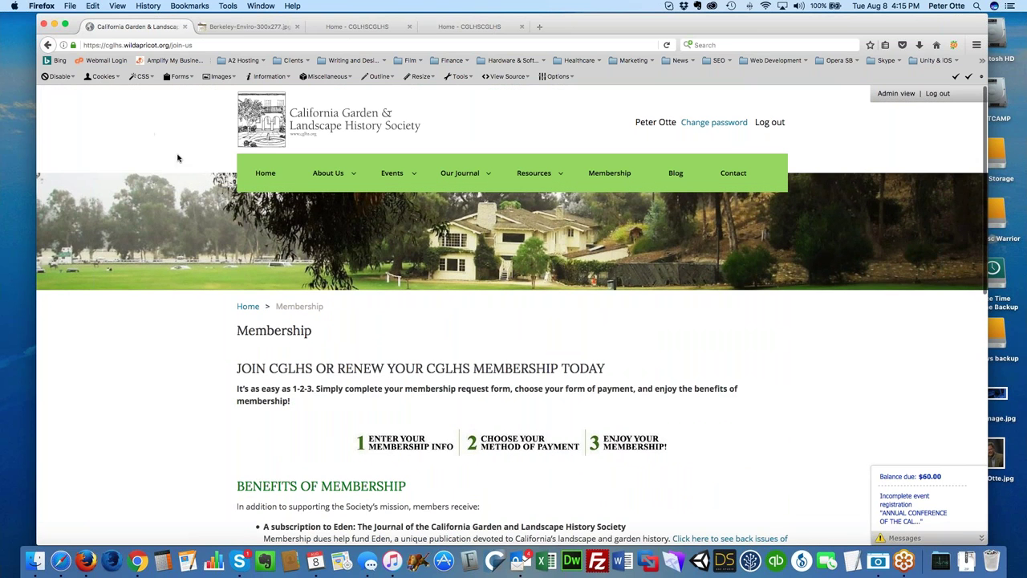
left_click(266, 173)
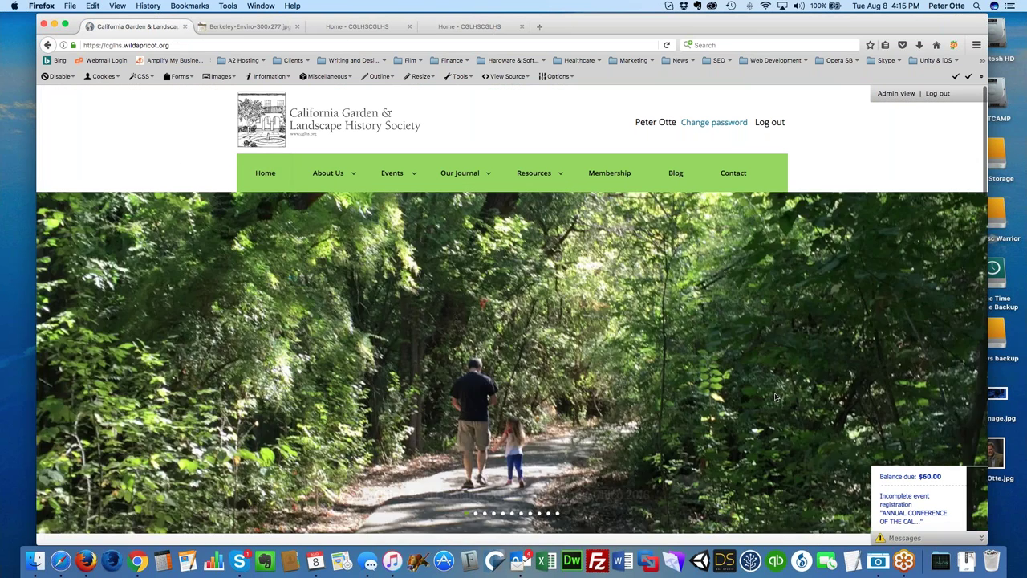
scroll(775, 396, "down", 8)
scroll(775, 397, "down", 10)
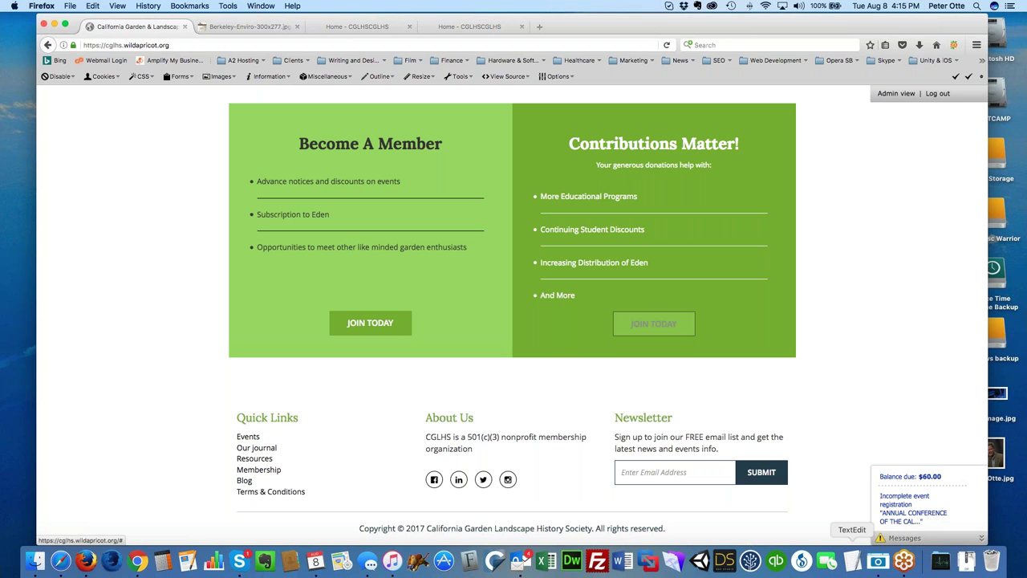
key("super+Tab")
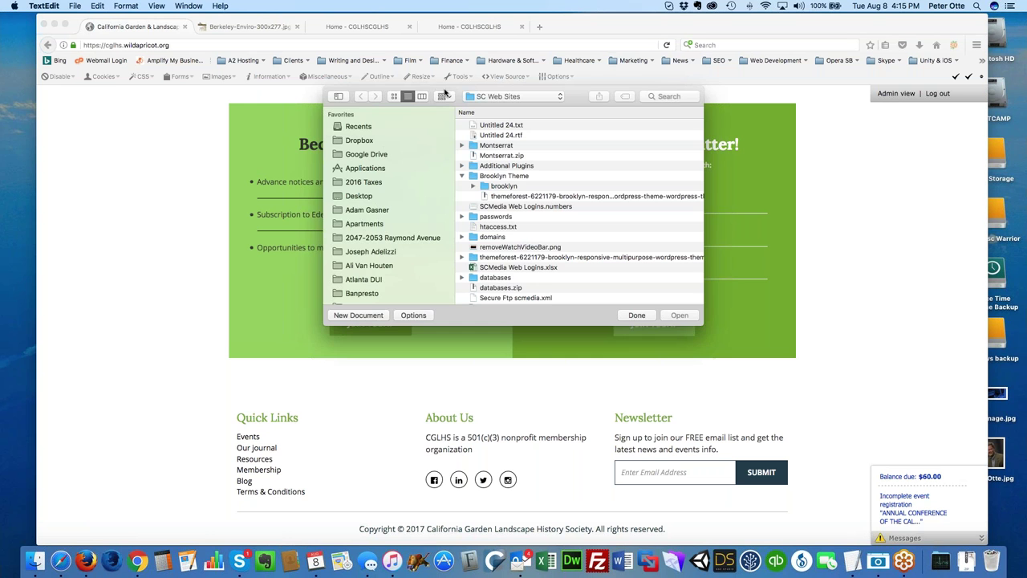
key("Escape")
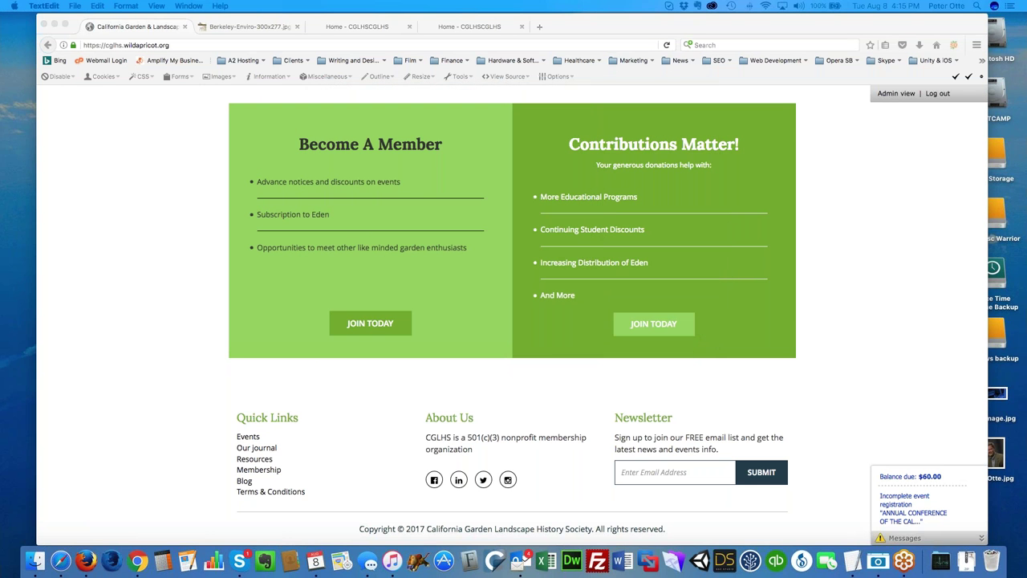
scroll(512, 321, "up", 1)
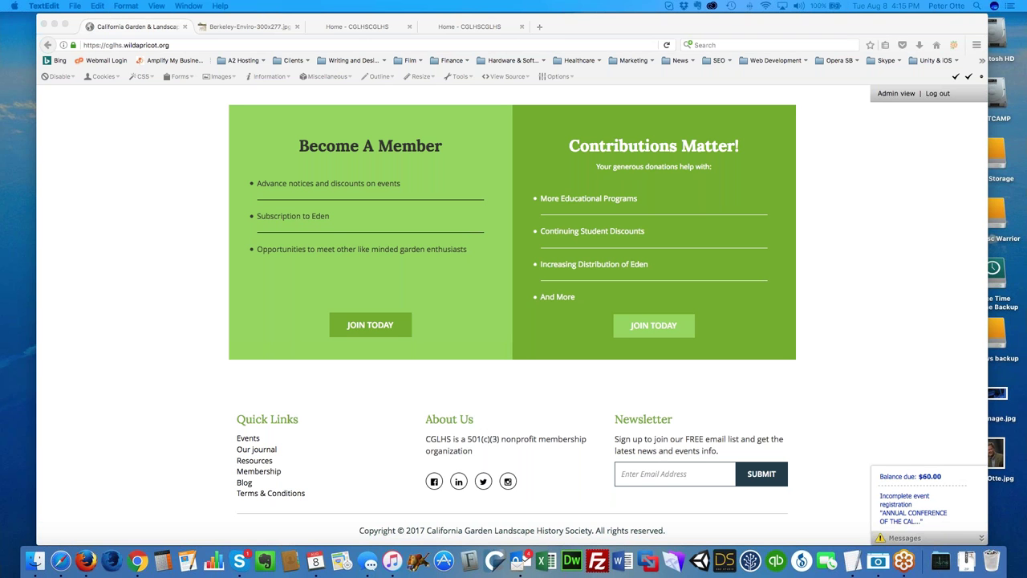
scroll(512, 321, "down", 1)
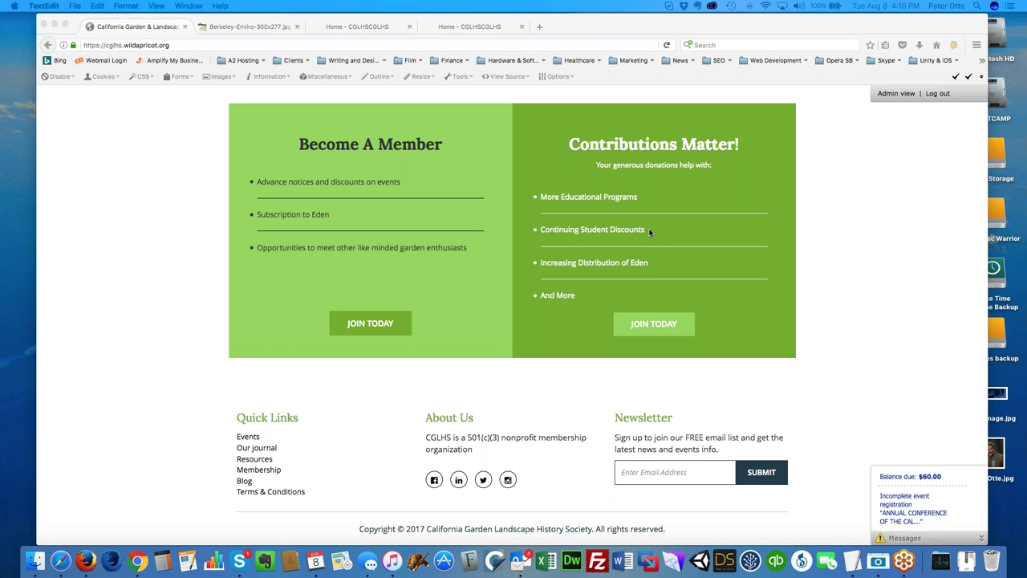
Return to the admin view and open the website's site pages with the Home page shown
left_click(894, 94)
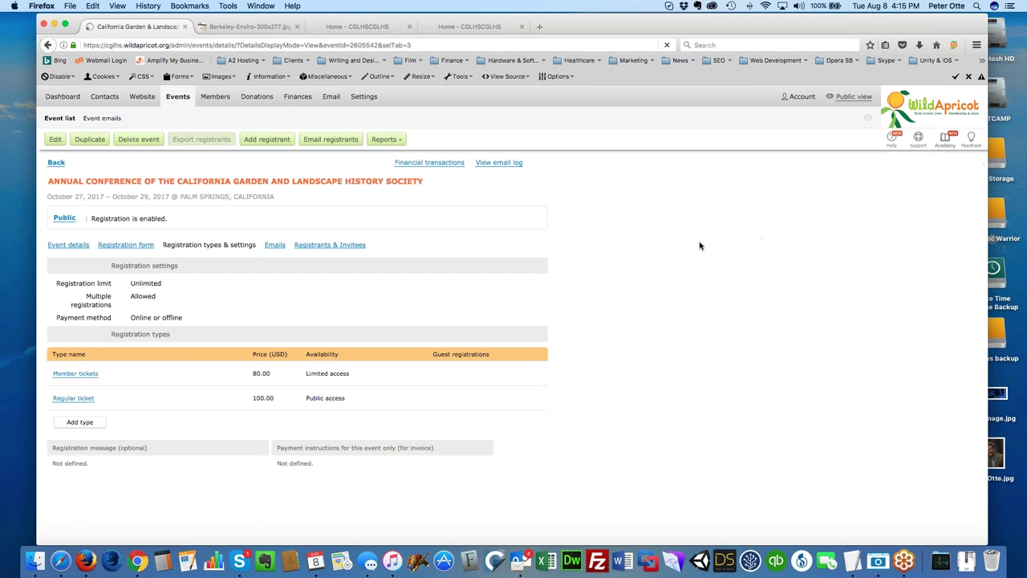
mouse_move(142, 96)
left_click(148, 118)
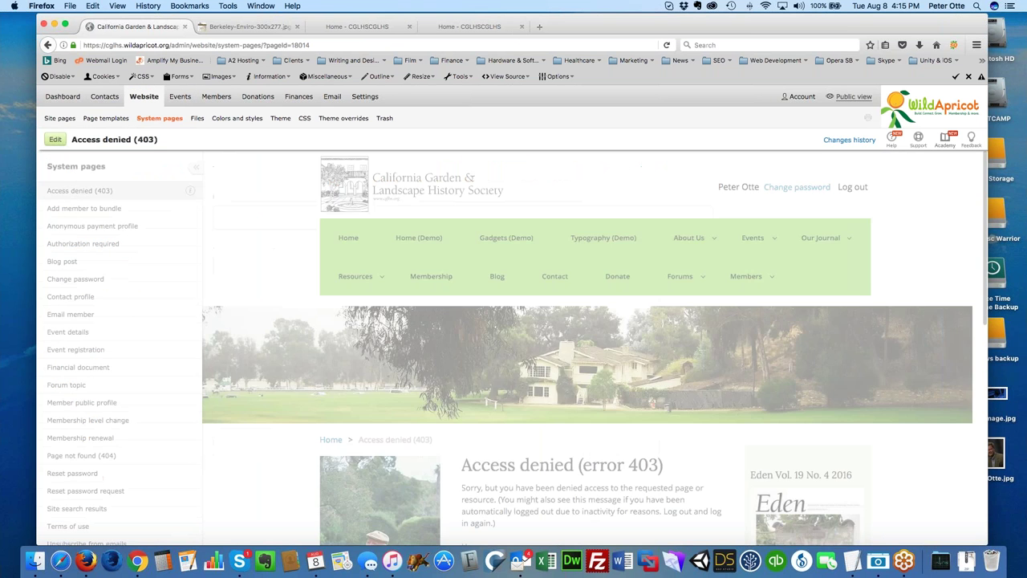
left_click(50, 120)
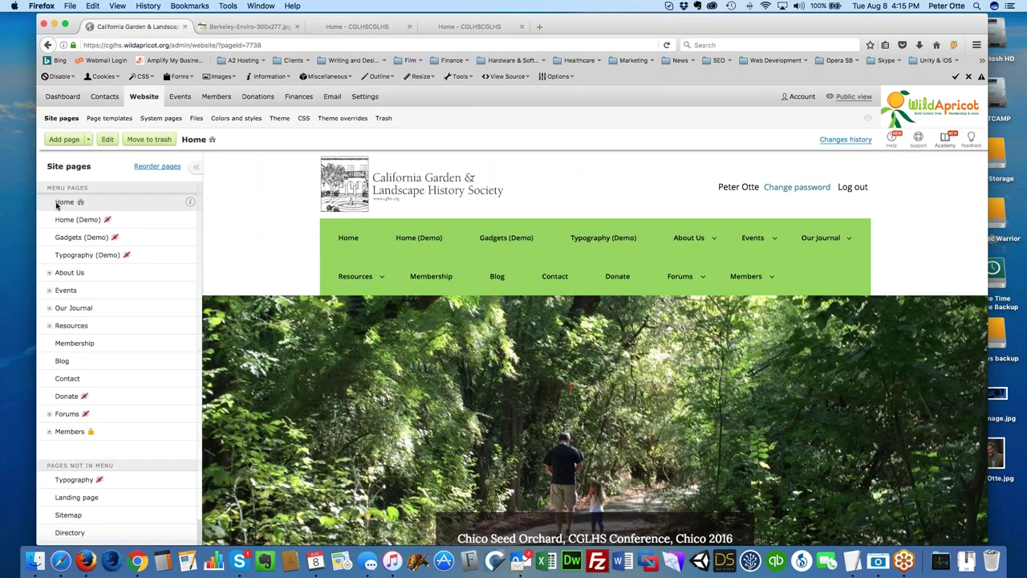
left_click(108, 140)
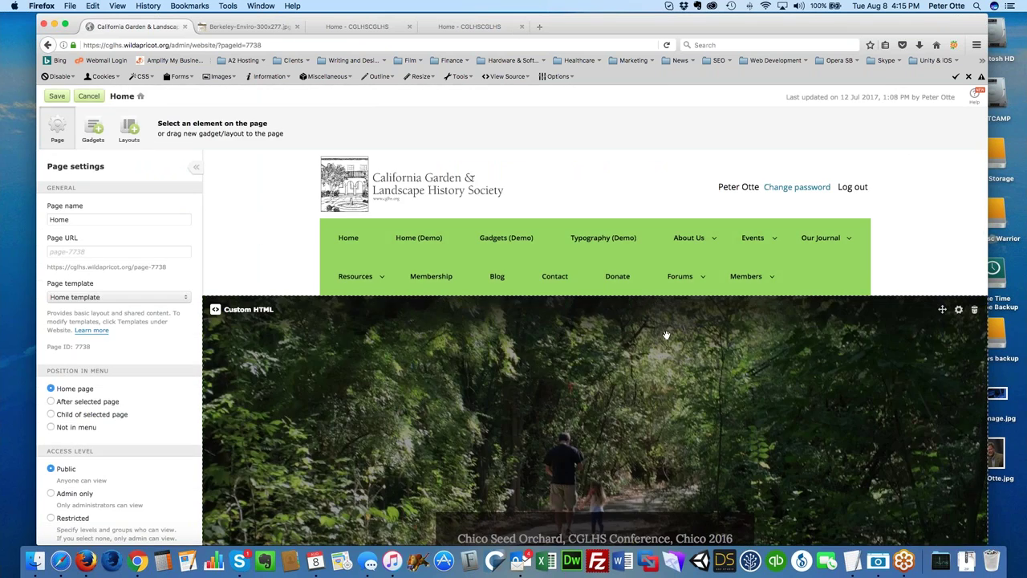
left_click_drag(632, 494, 634, 281)
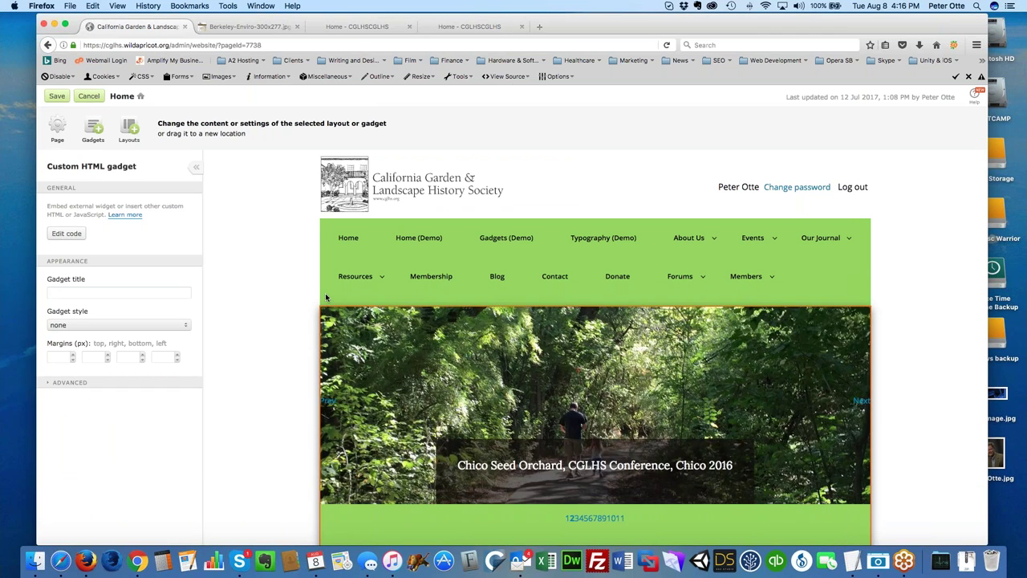
left_click(88, 96)
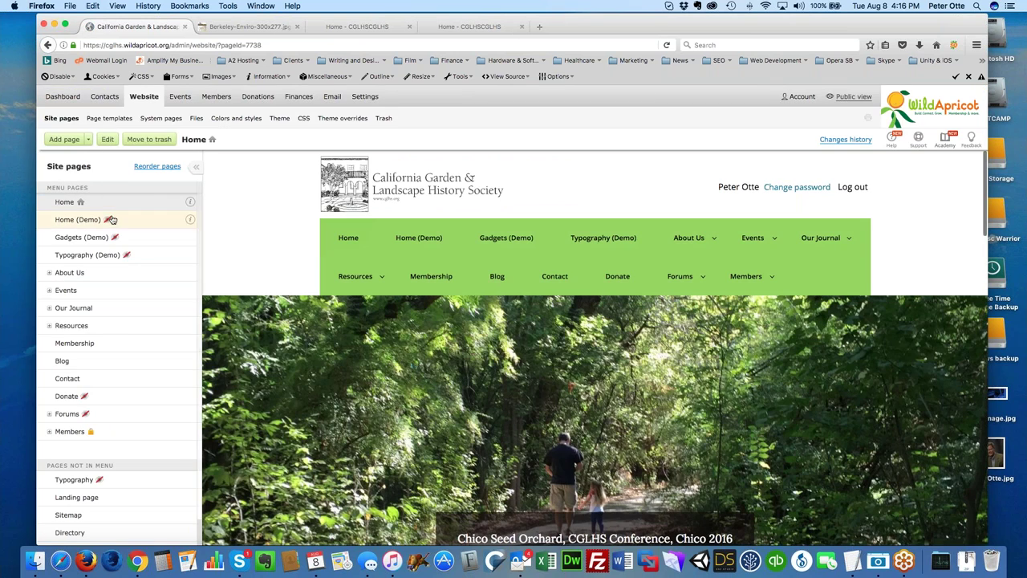
Try to edit the Contributions Matter section from the Home page's edit mode, and cancel editing
left_click(109, 140)
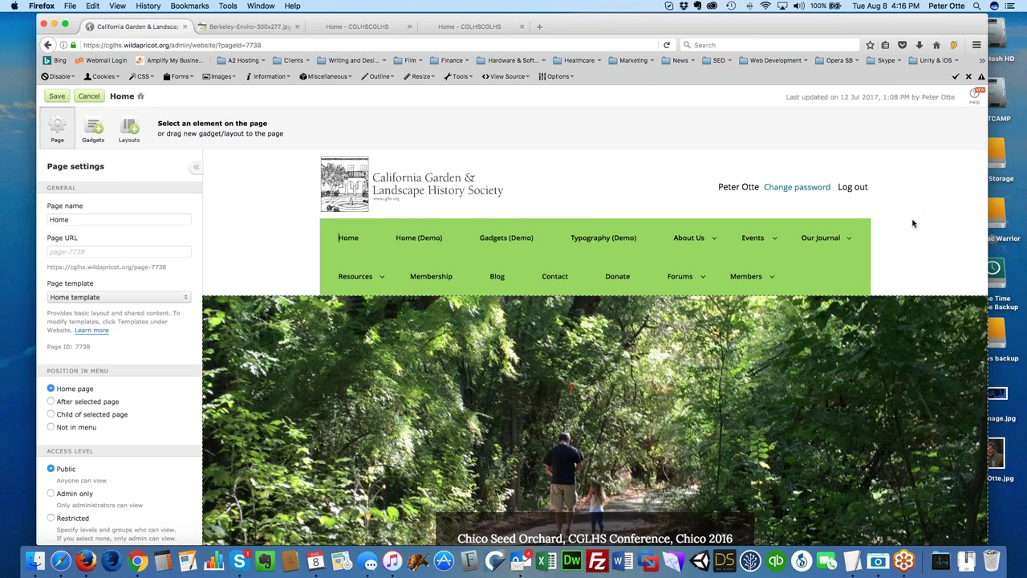
scroll(909, 230, "down", 10)
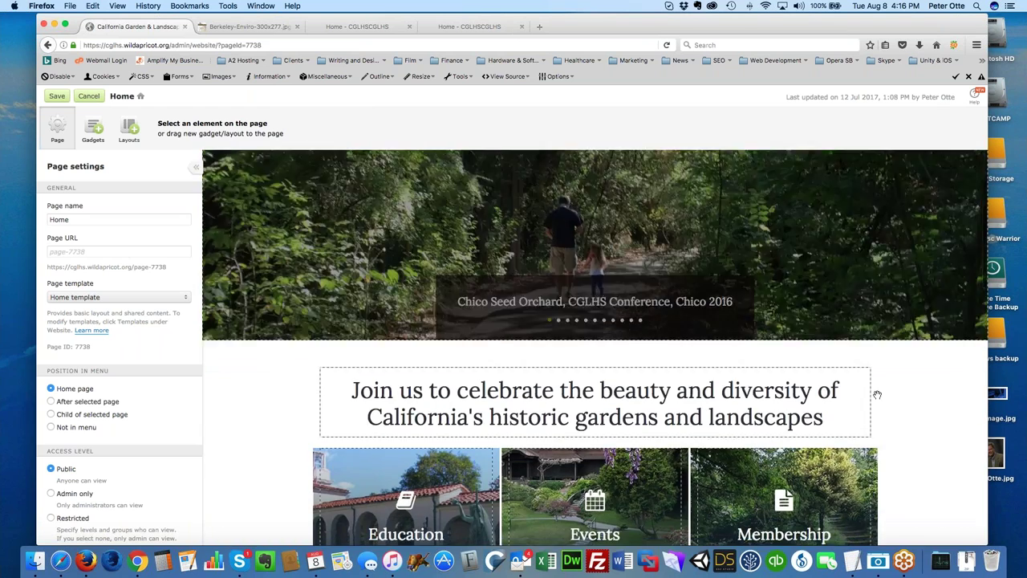
scroll(595, 347, "down", 8)
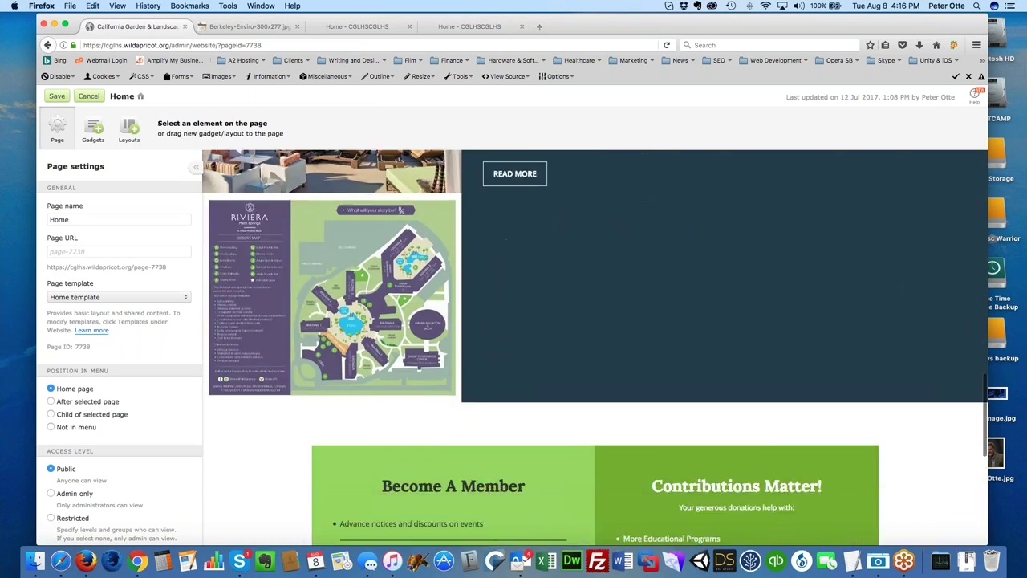
scroll(595, 347, "up", 8)
scroll(783, 361, "down", 10)
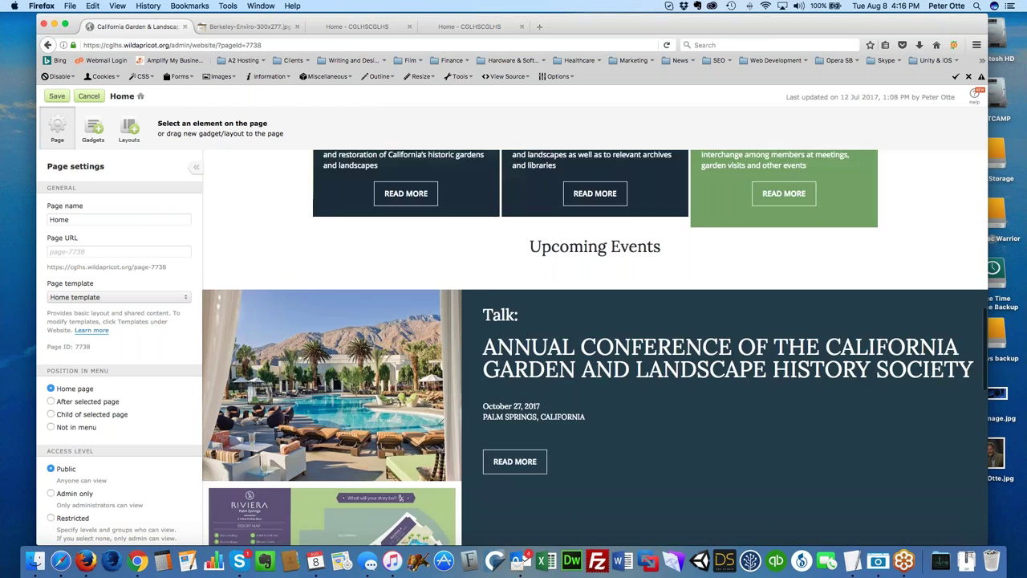
scroll(747, 353, "down", 9)
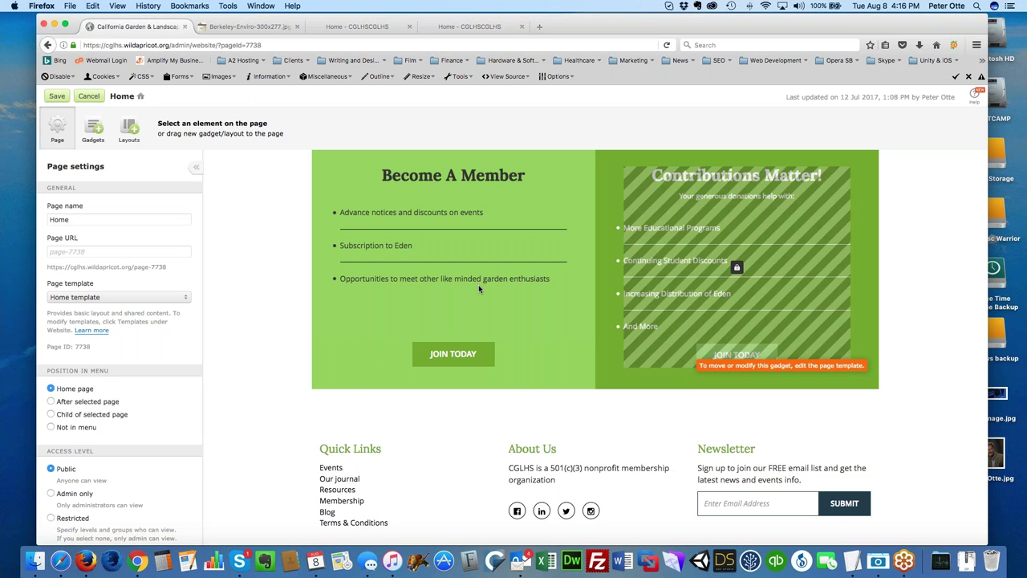
left_click(88, 96)
Open the Home template from the website's page templates for editing
mouse_move(98, 103)
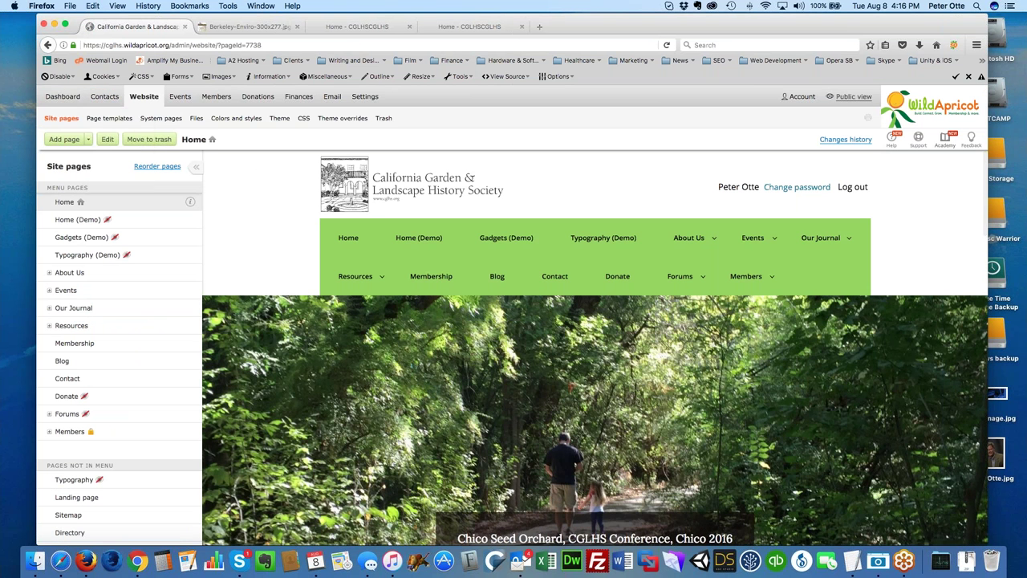
left_click(103, 119)
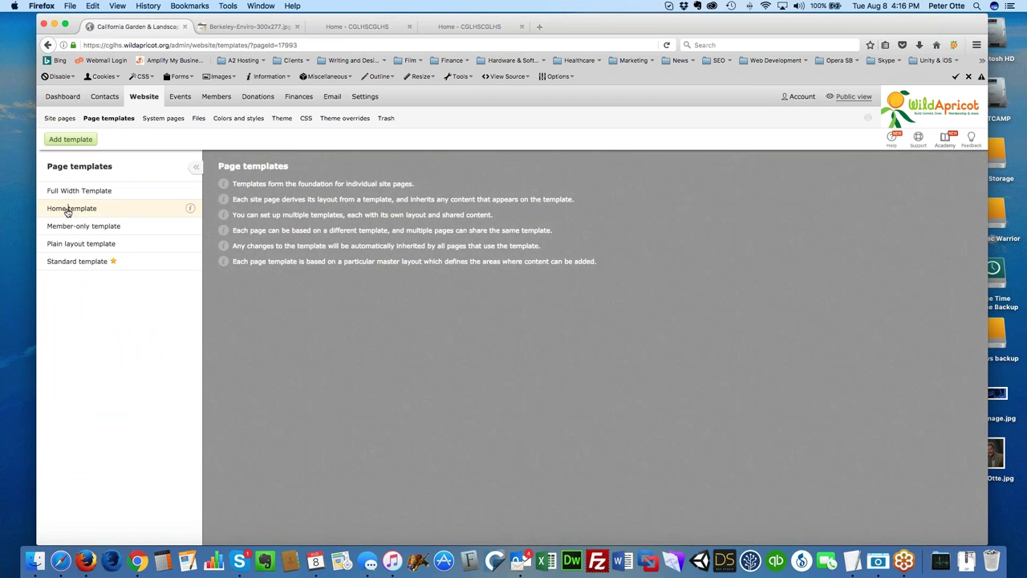
left_click(69, 209)
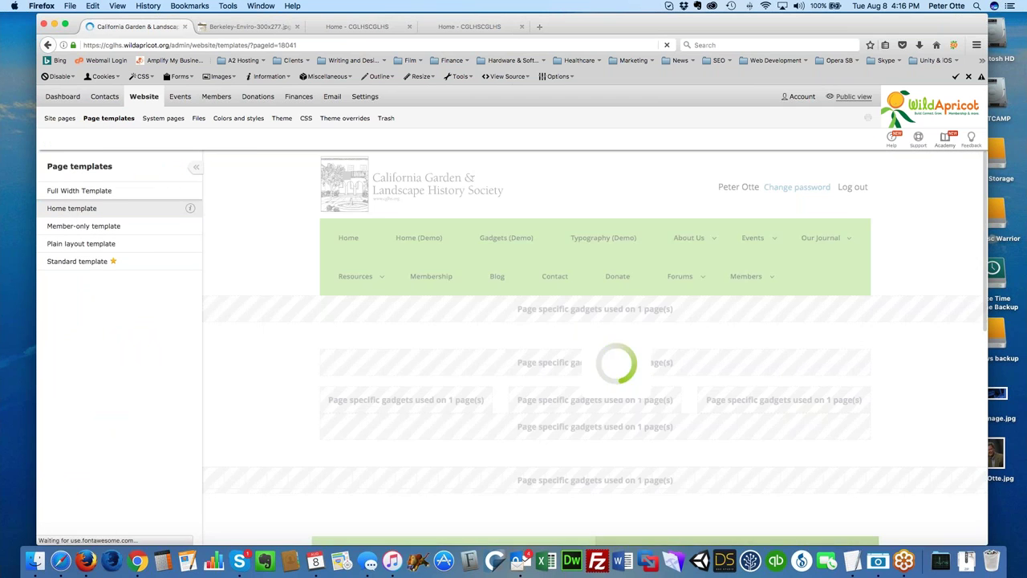
left_click(120, 140)
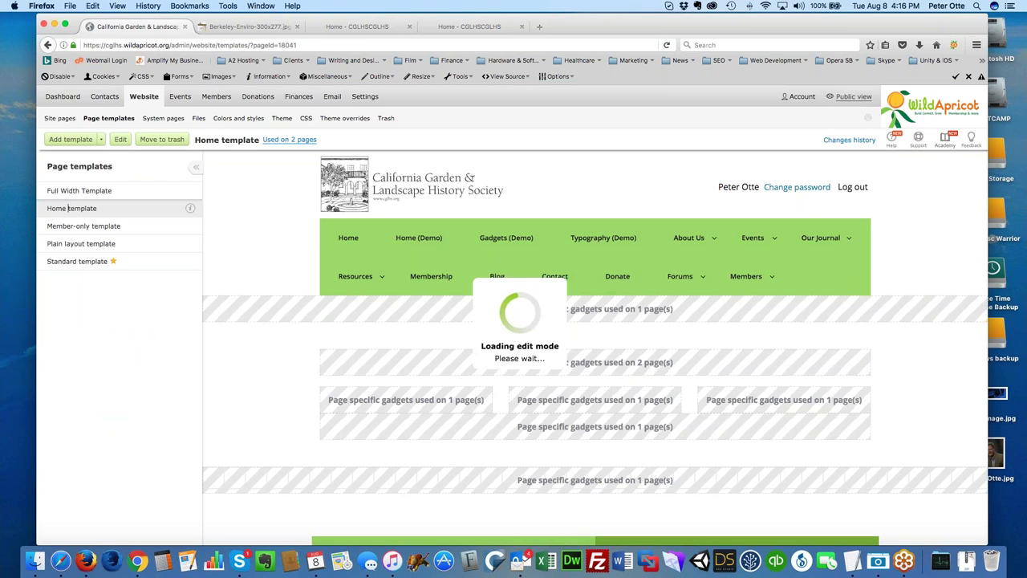
Replace the JOIN TODAY button text in the template's Contributions Matter gadget with DONATE
scroll(380, 377, "down", 5)
scroll(594, 361, "down", 3)
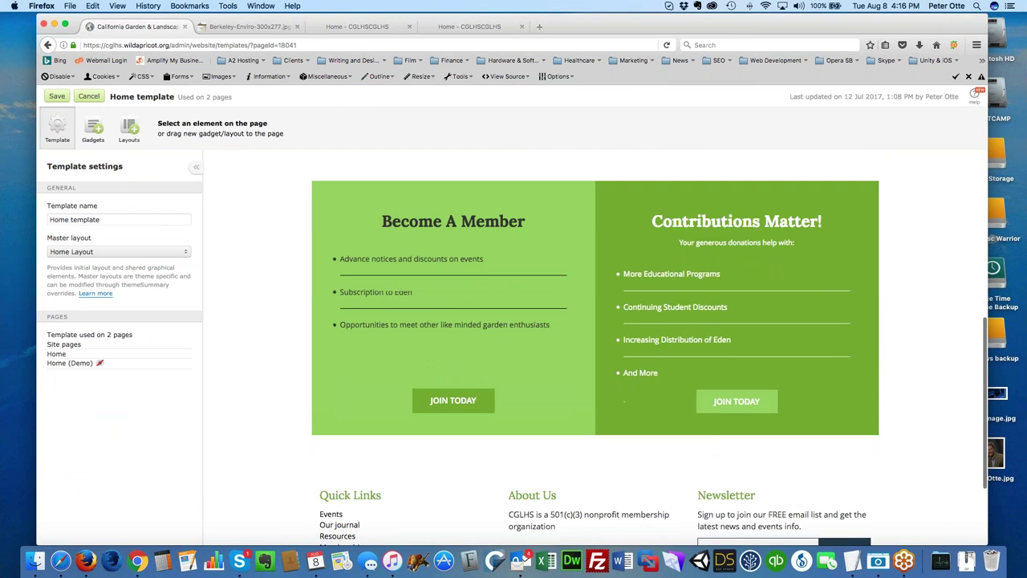
left_click(737, 313)
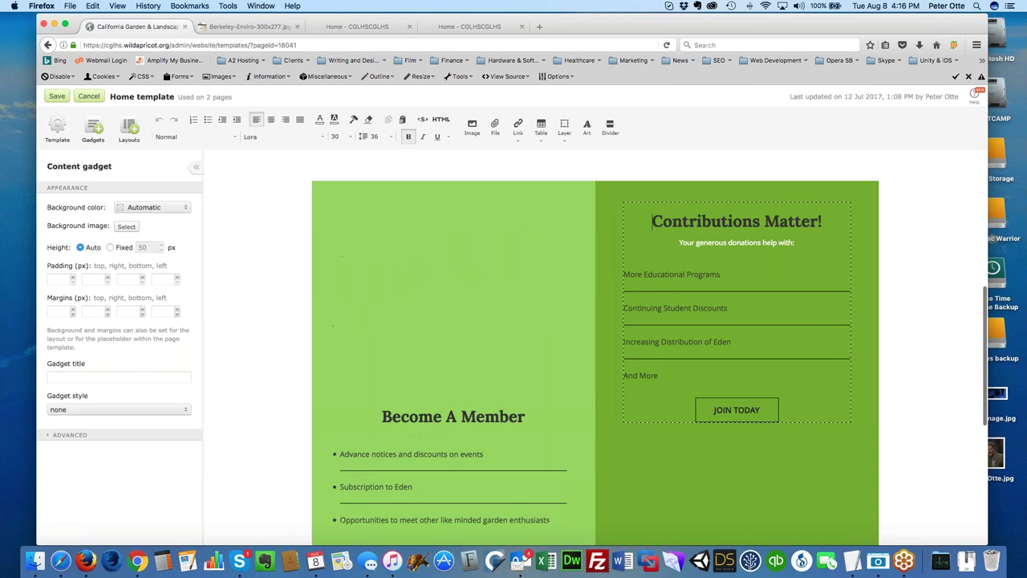
left_click(731, 409)
left_click_drag(713, 409, 757, 410)
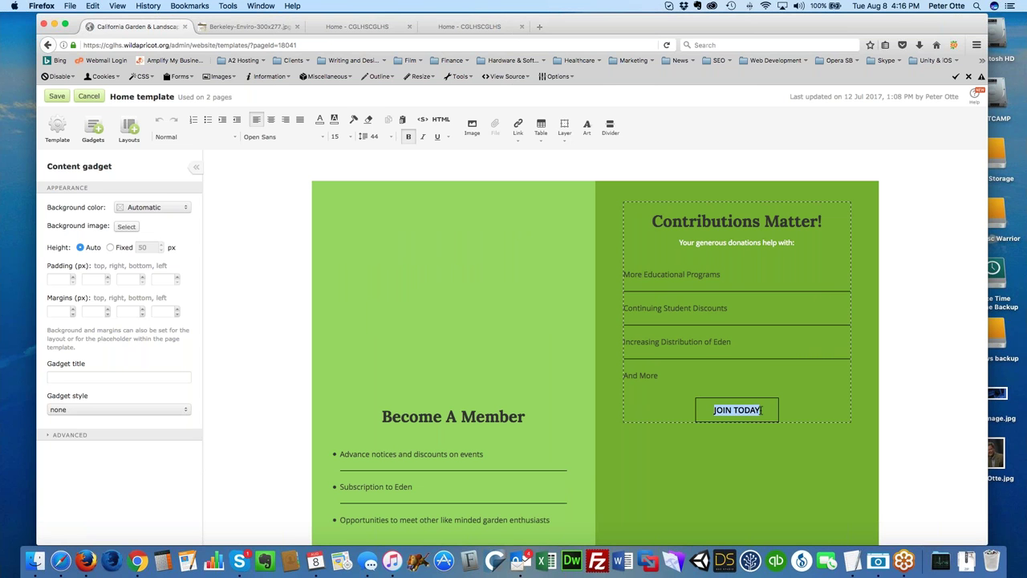
type("DONATE")
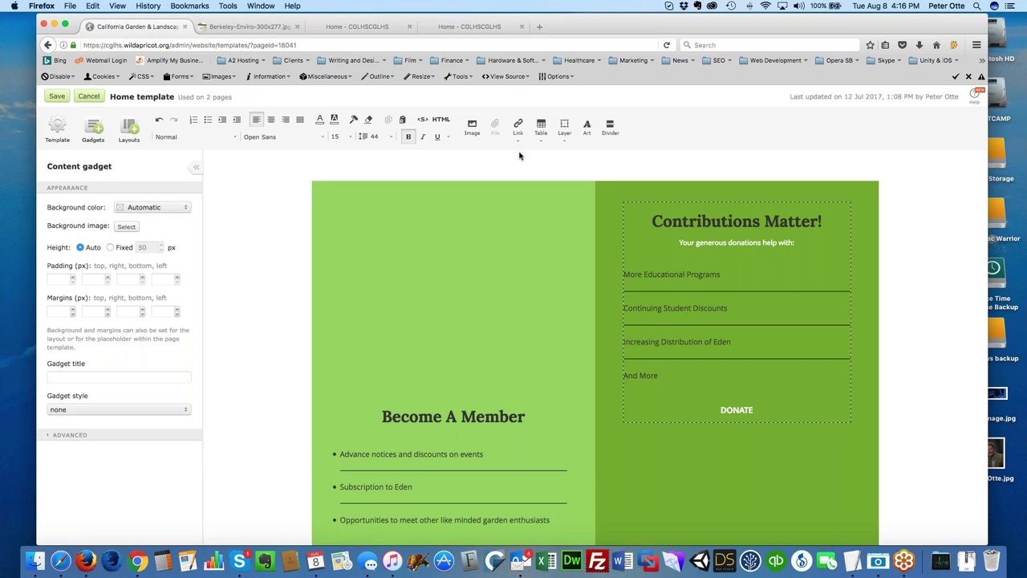
Complete the contributions button text as DONATE!, link it to the Donate site page, and save the Home template
type("!")
left_click(517, 130)
left_click(531, 159)
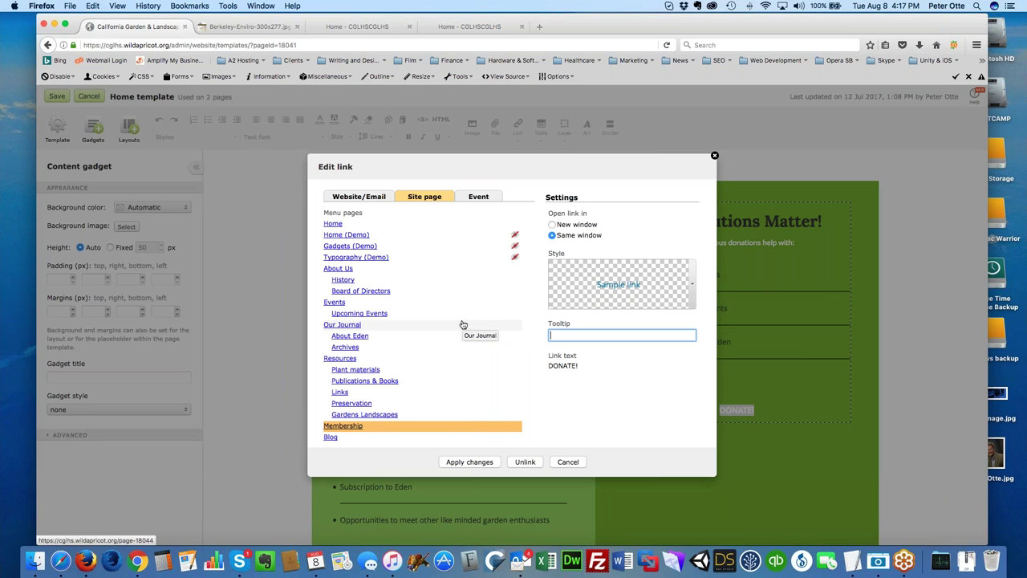
scroll(434, 293, "down", 5)
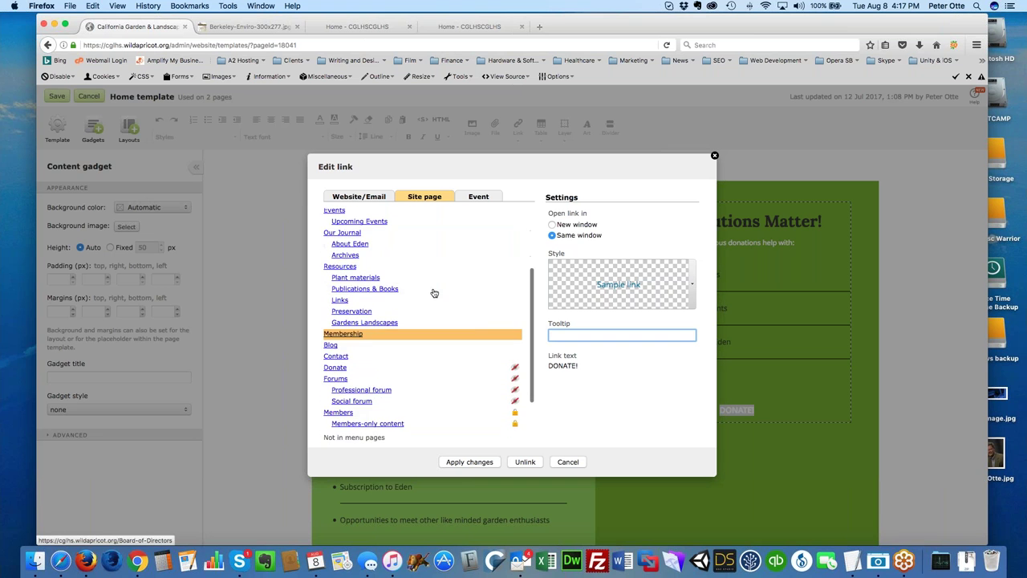
left_click(339, 344)
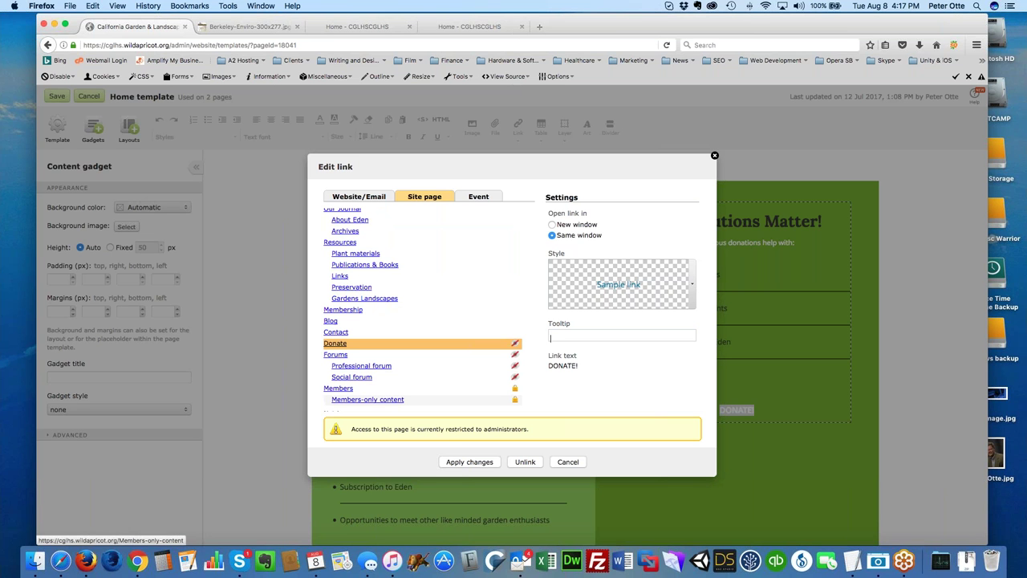
left_click(458, 463)
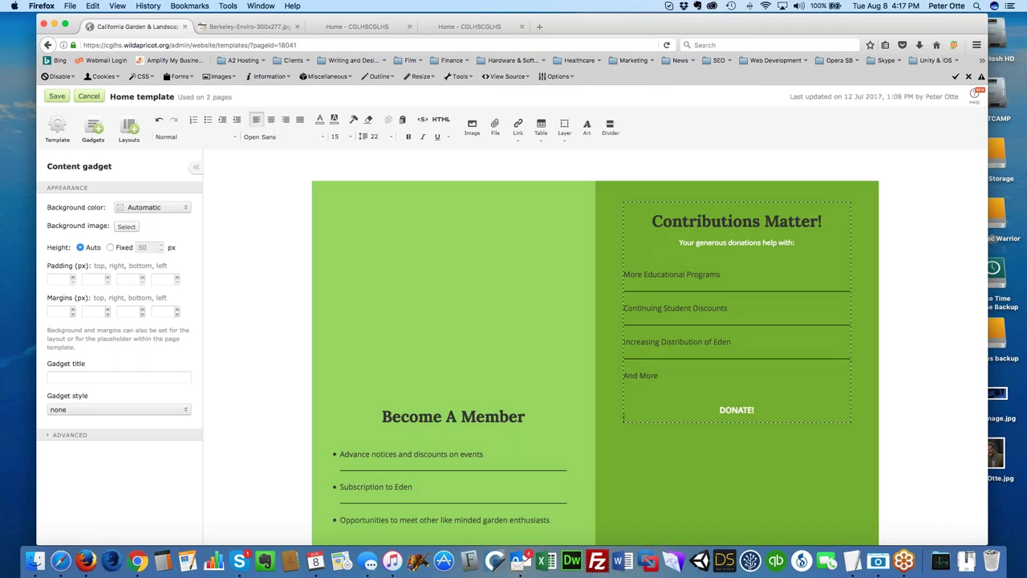
left_click(57, 96)
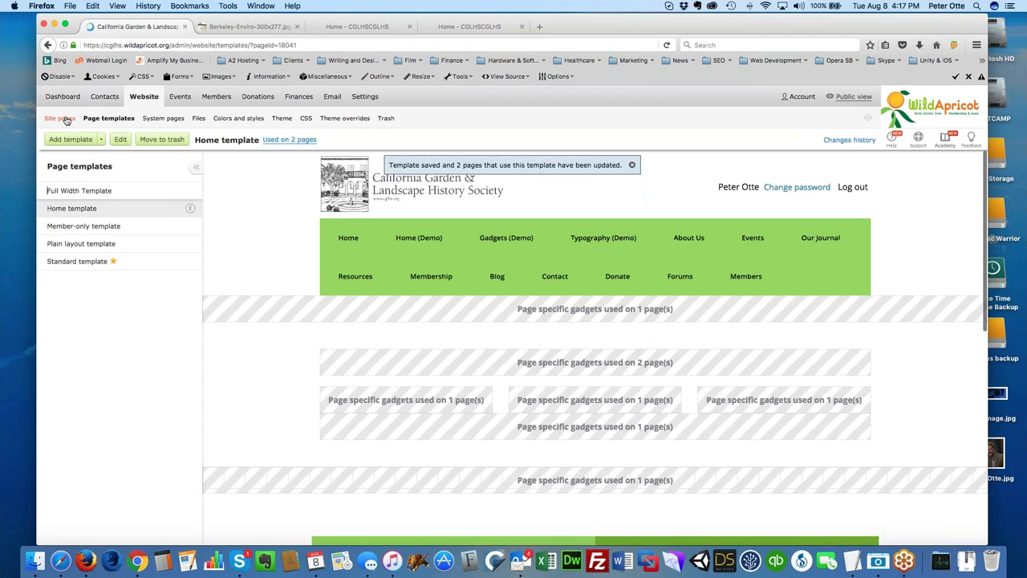
Open the Donate page from the website's site pages for editing
left_click(60, 119)
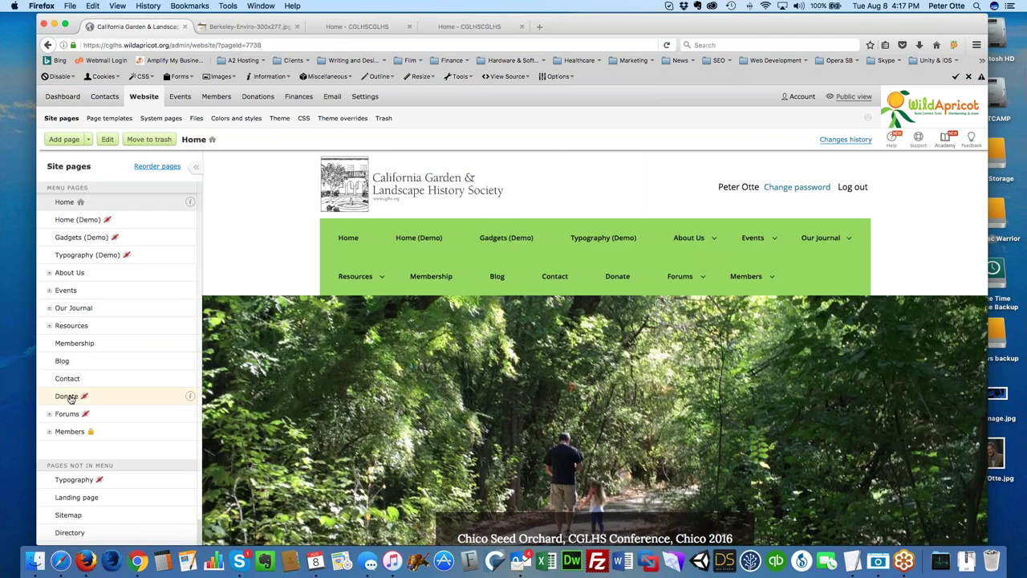
left_click(69, 394)
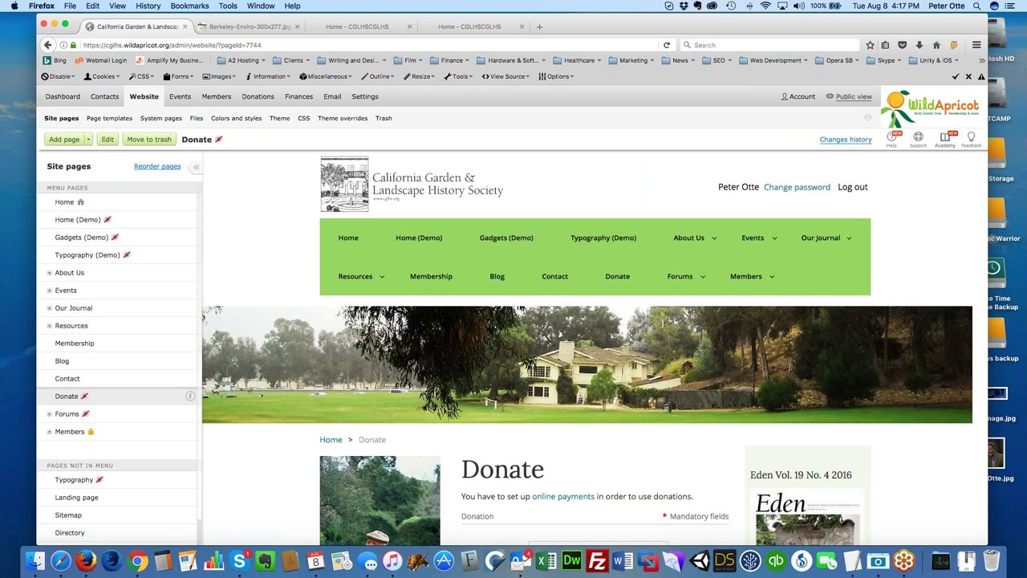
scroll(411, 393, "down", 5)
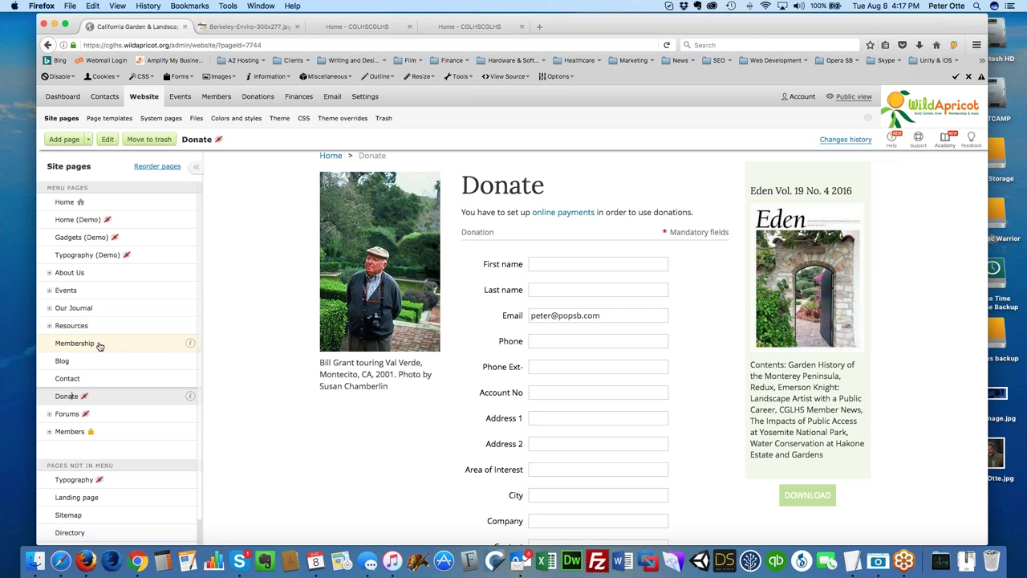
left_click(107, 138)
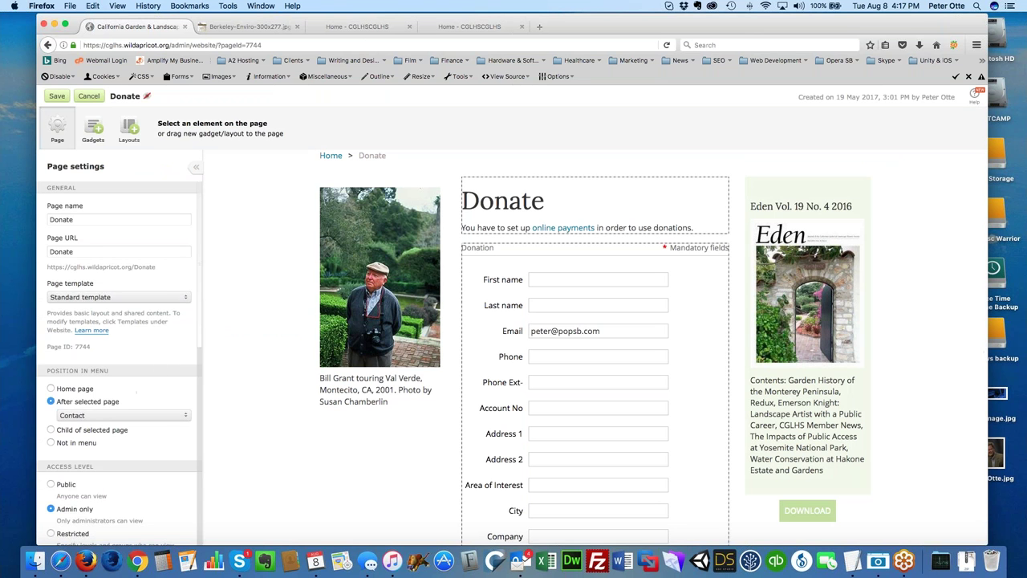
Set the Donate page's access level to Public and its menu position to Home page, and save it
scroll(104, 447, "down", 5)
scroll(105, 447, "up", 5)
left_click(51, 485)
left_click(50, 389)
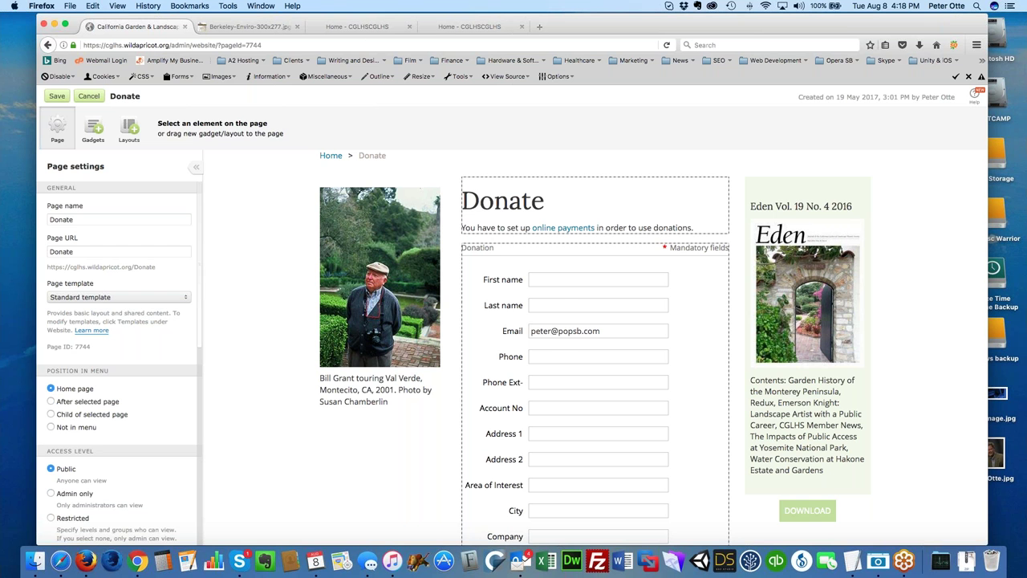
left_click(57, 95)
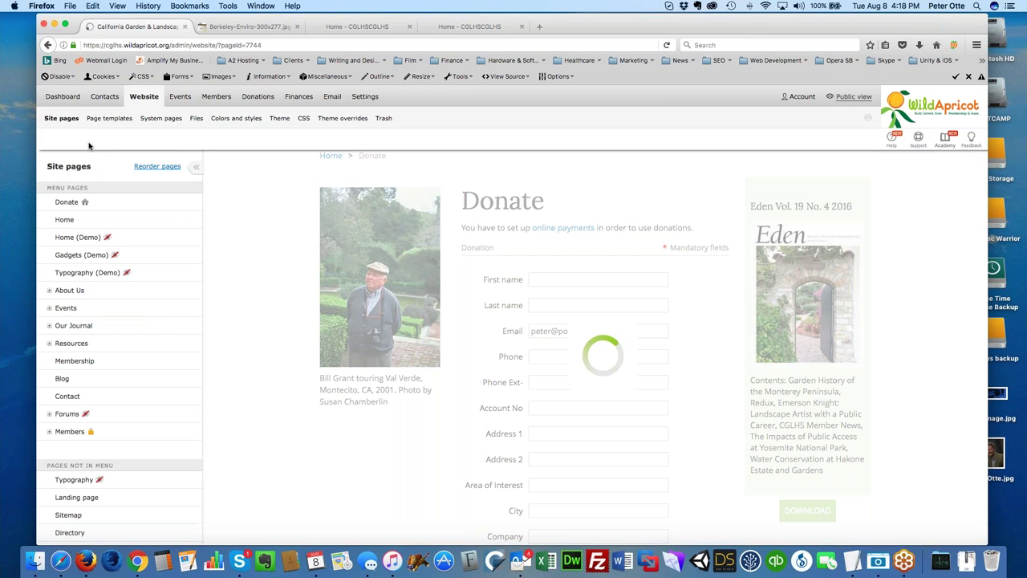
Check the Donate and Home menu links in the public view, and return to the admin view
left_click(849, 97)
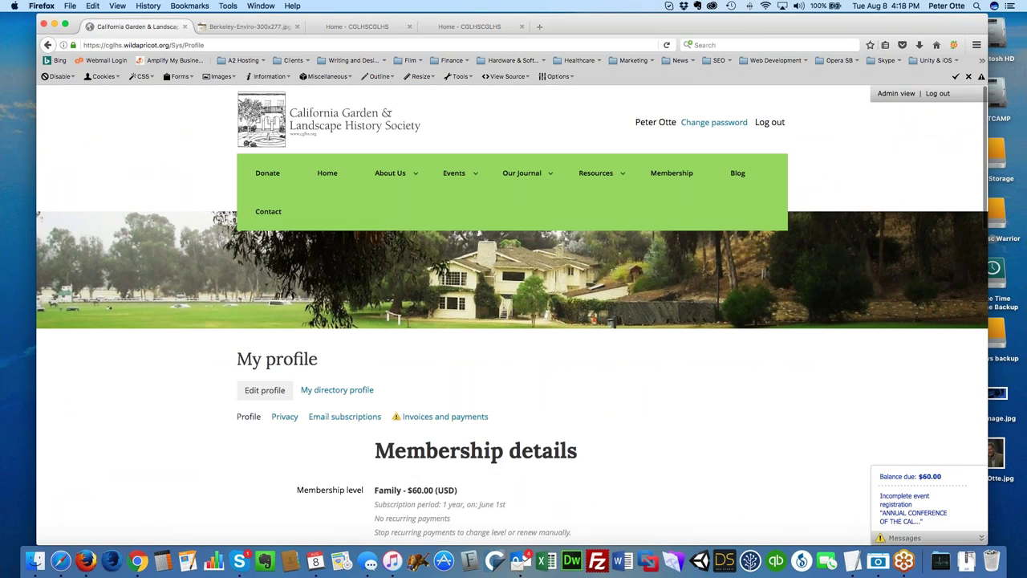
left_click(267, 172)
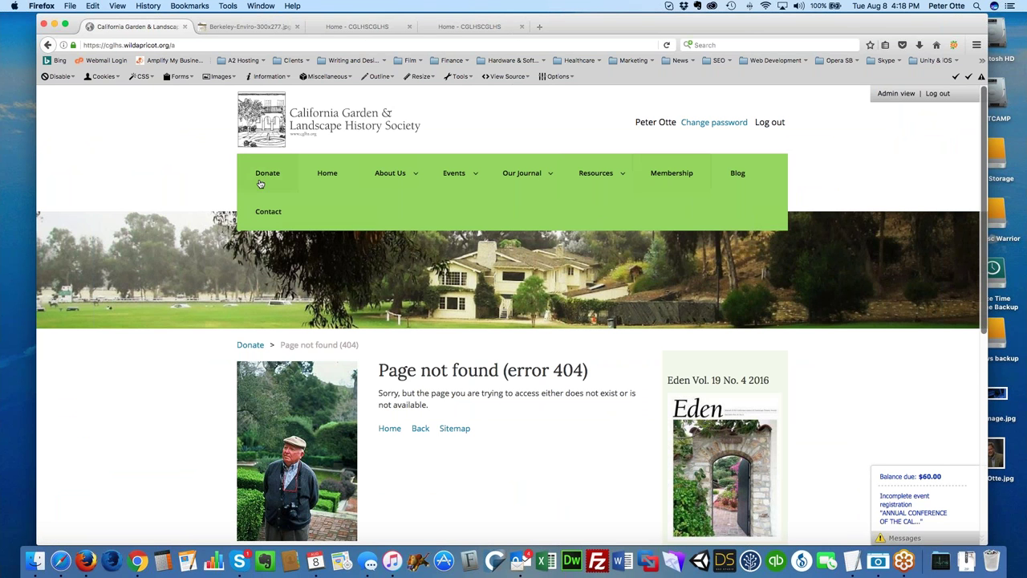
left_click(321, 176)
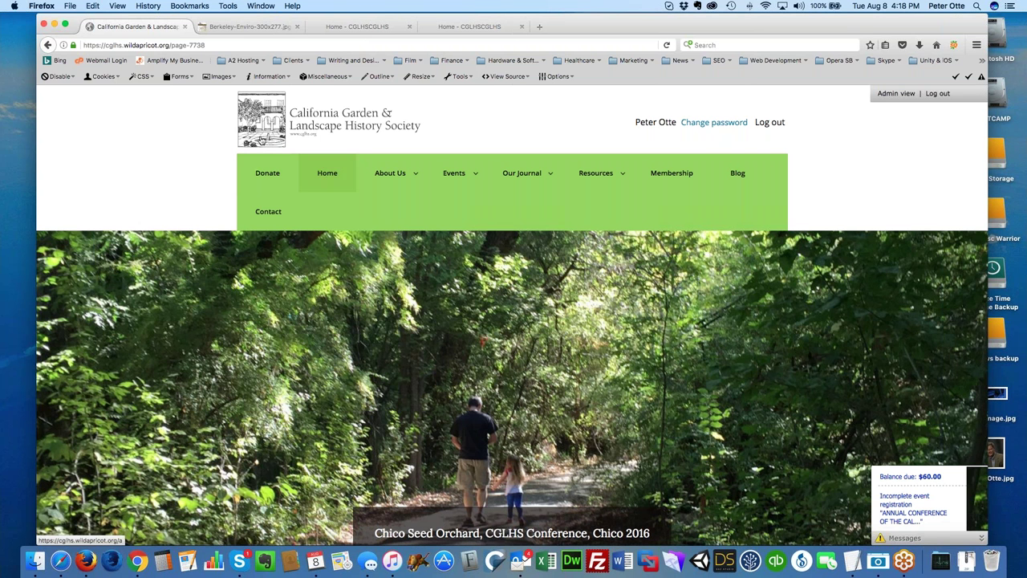
left_click(901, 93)
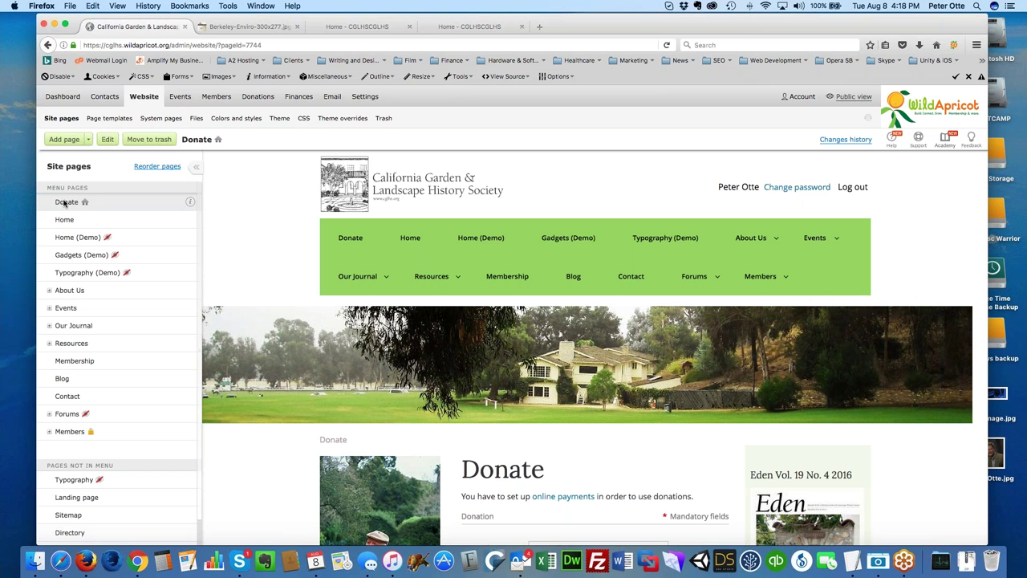
Set the Donate page's menu position to follow the Home page, and save it
left_click(107, 138)
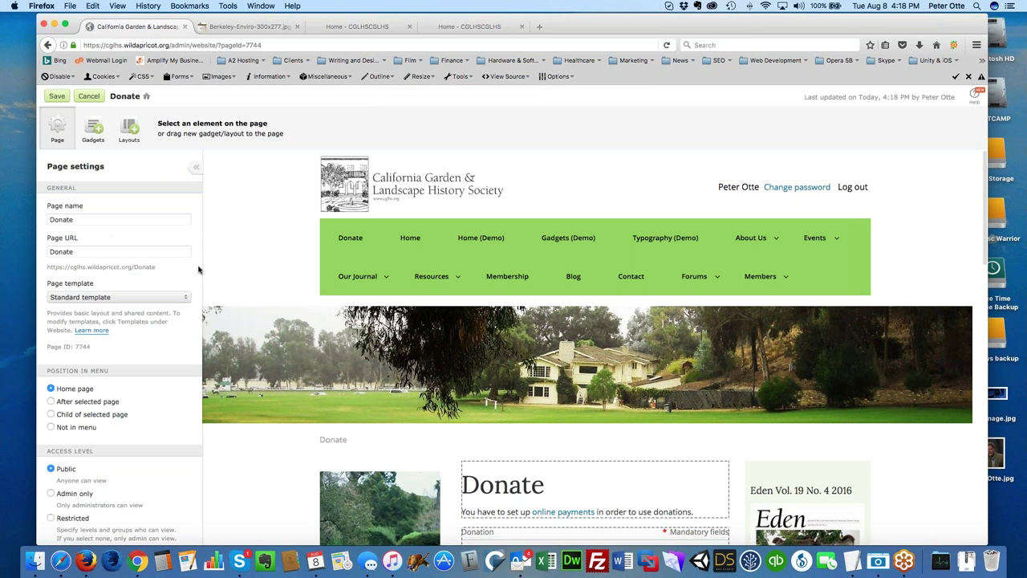
left_click(89, 97)
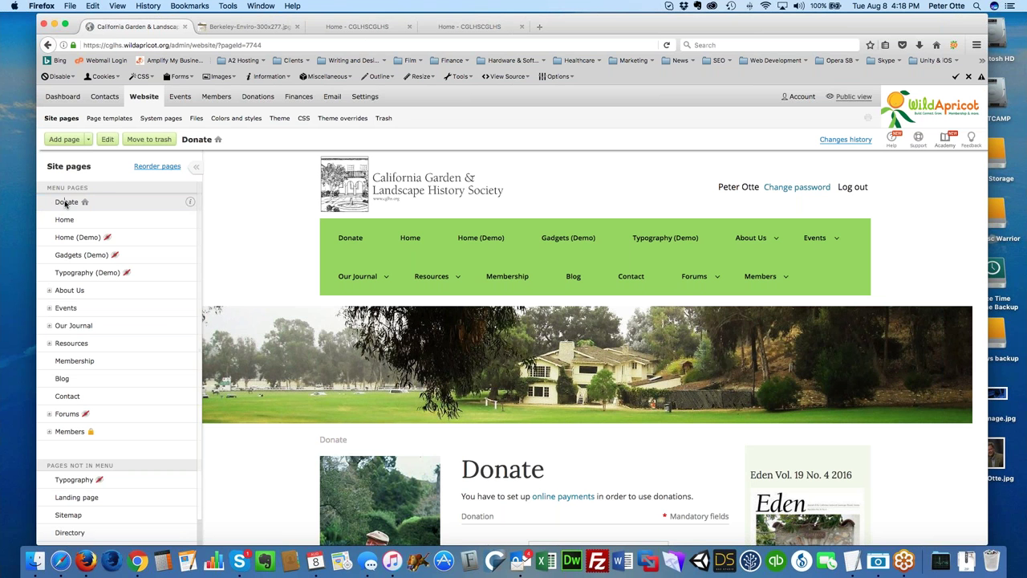
left_click(107, 139)
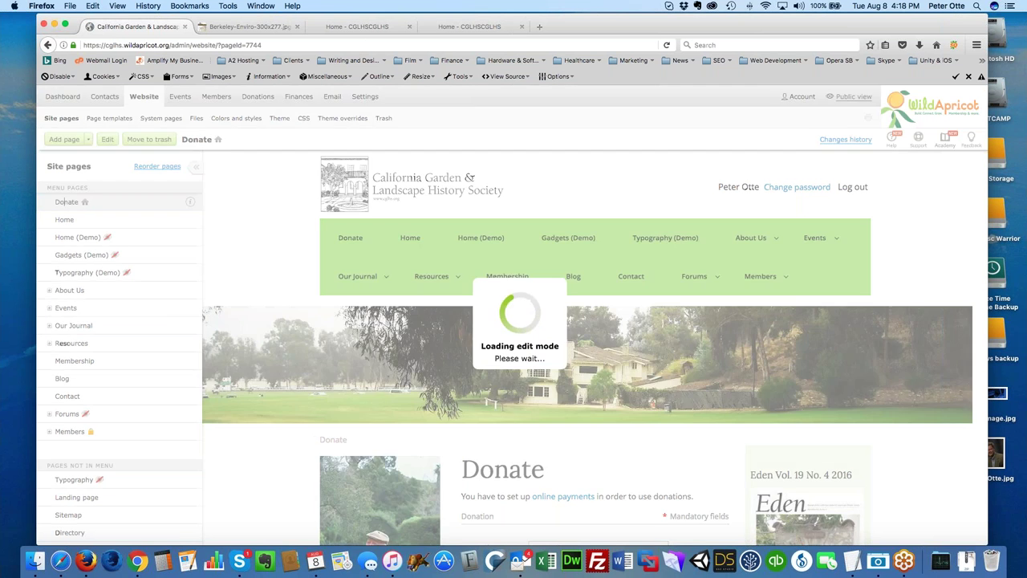
scroll(148, 352, "down", 2)
scroll(148, 351, "down", 6)
scroll(148, 352, "up", 4)
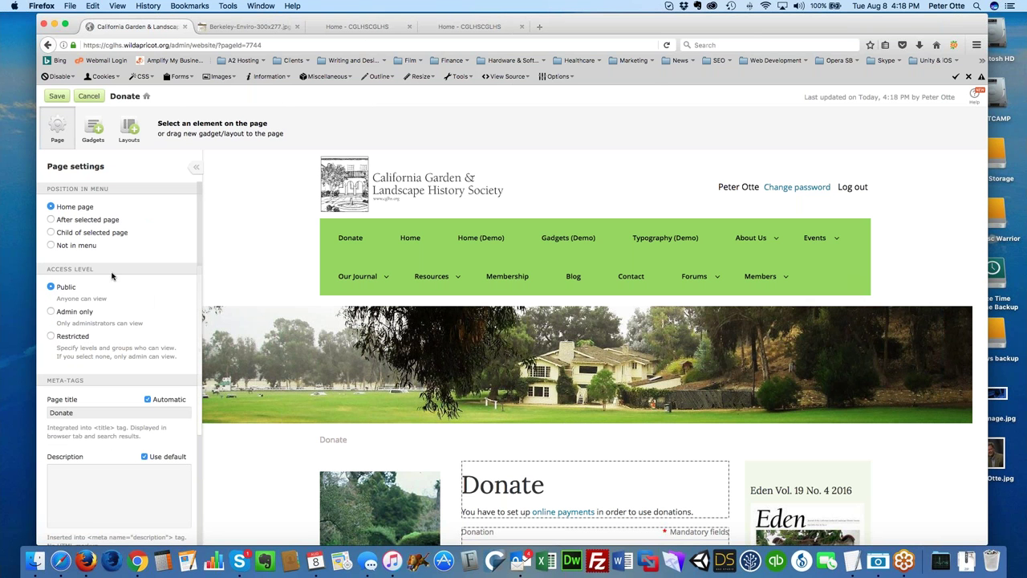
left_click(51, 220)
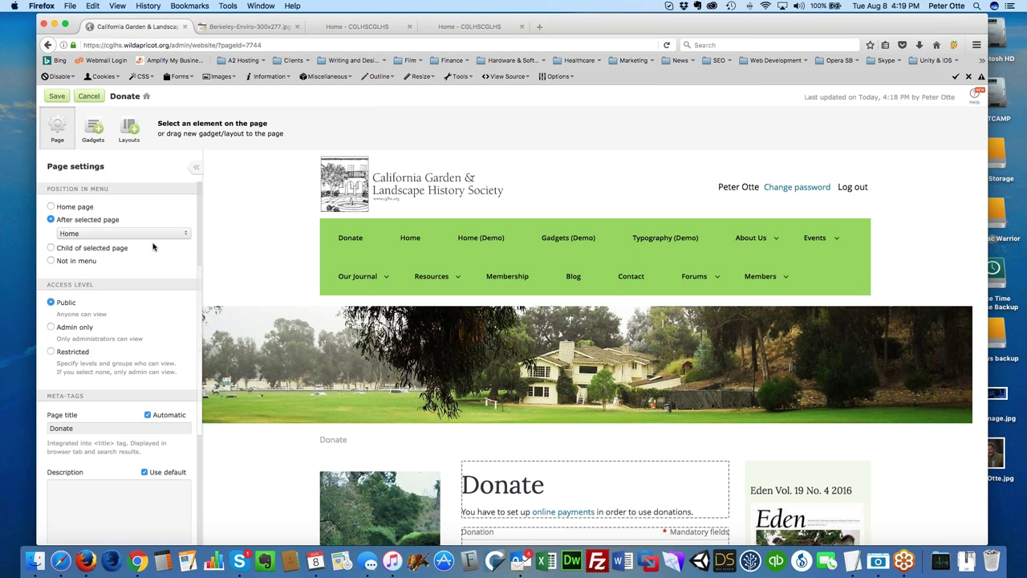
left_click(57, 96)
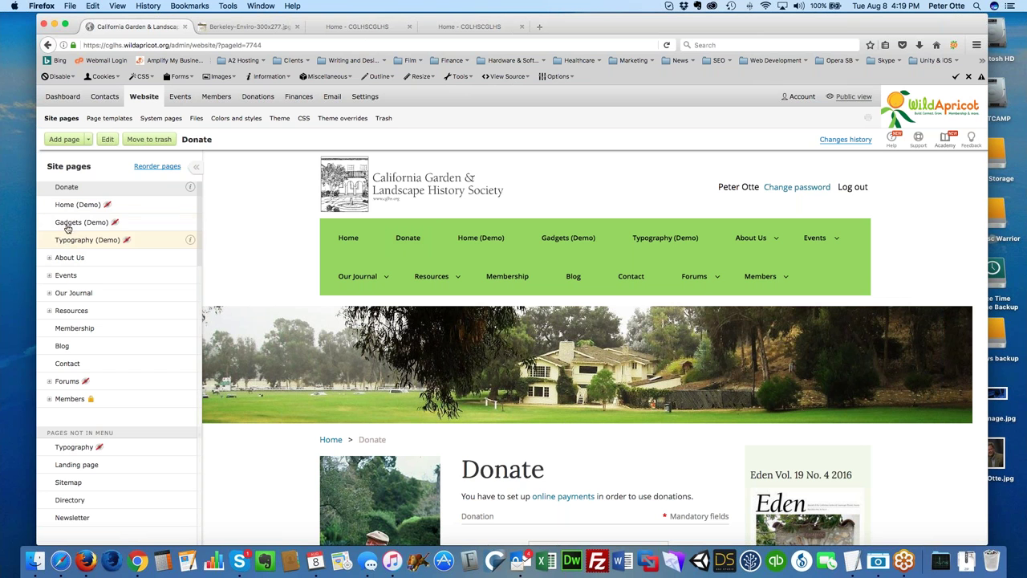
Check the reordered menu in the public view and open the home page
left_click(853, 97)
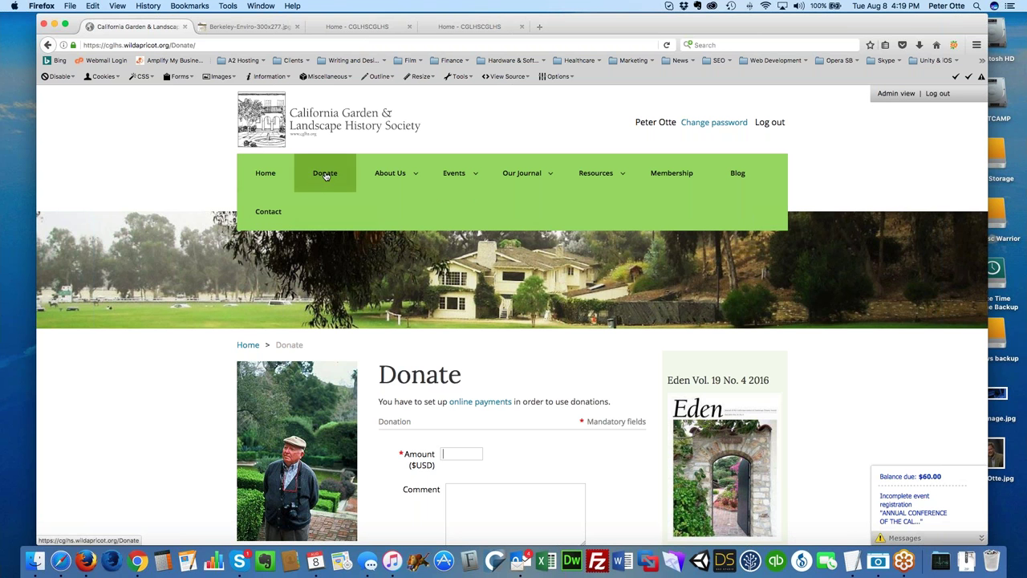
left_click(267, 174)
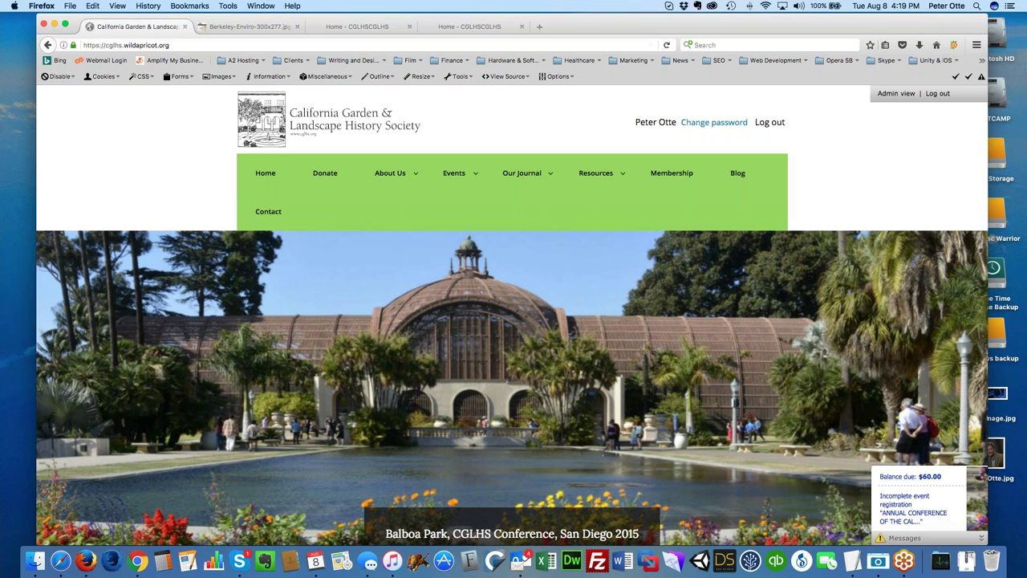
left_click(1015, 42)
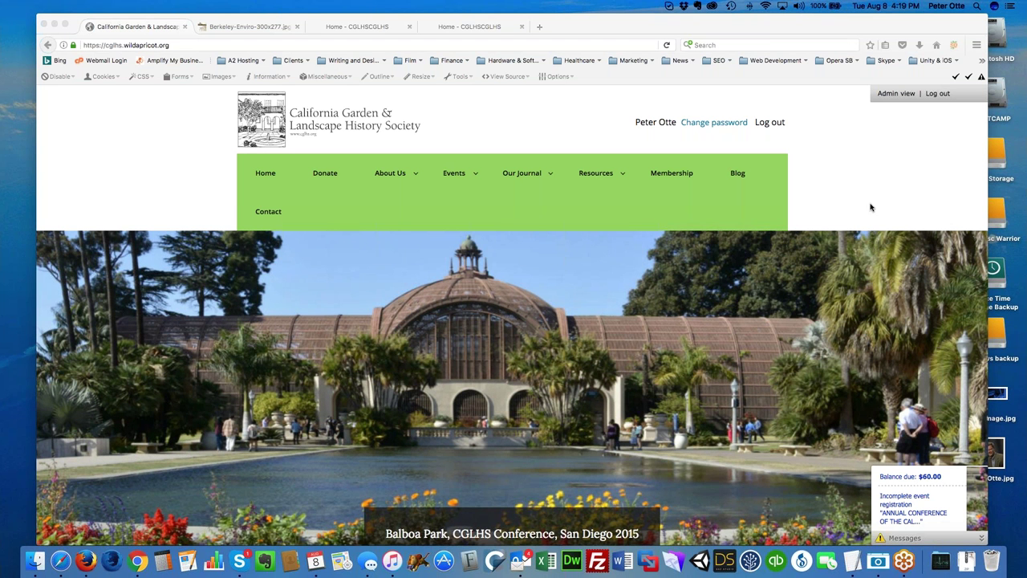
Test the home page's DONATE! button in the Contributions Matter section and look over the donation form
scroll(870, 207, "down", 5)
scroll(870, 207, "down", 10)
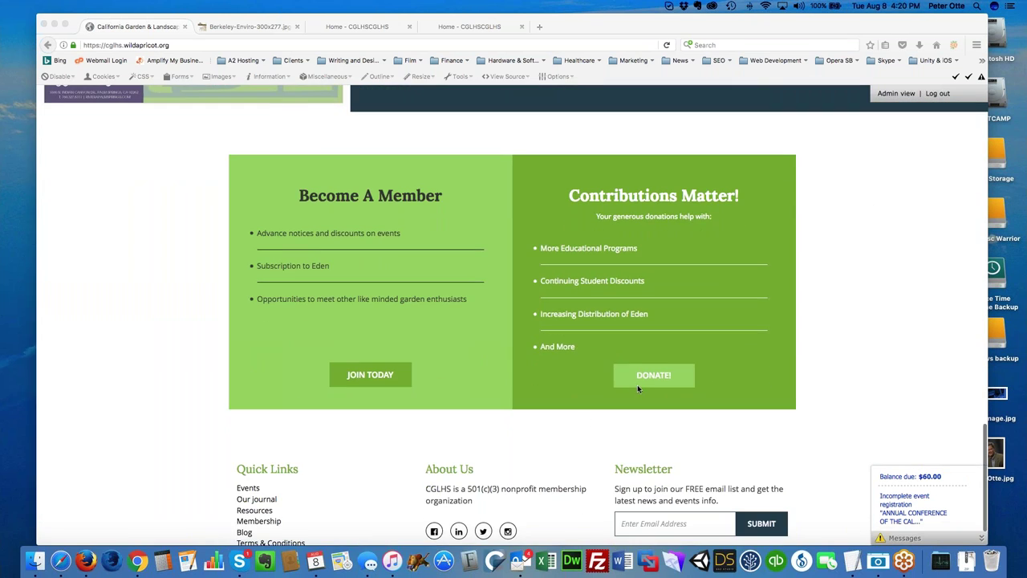
left_click(646, 376)
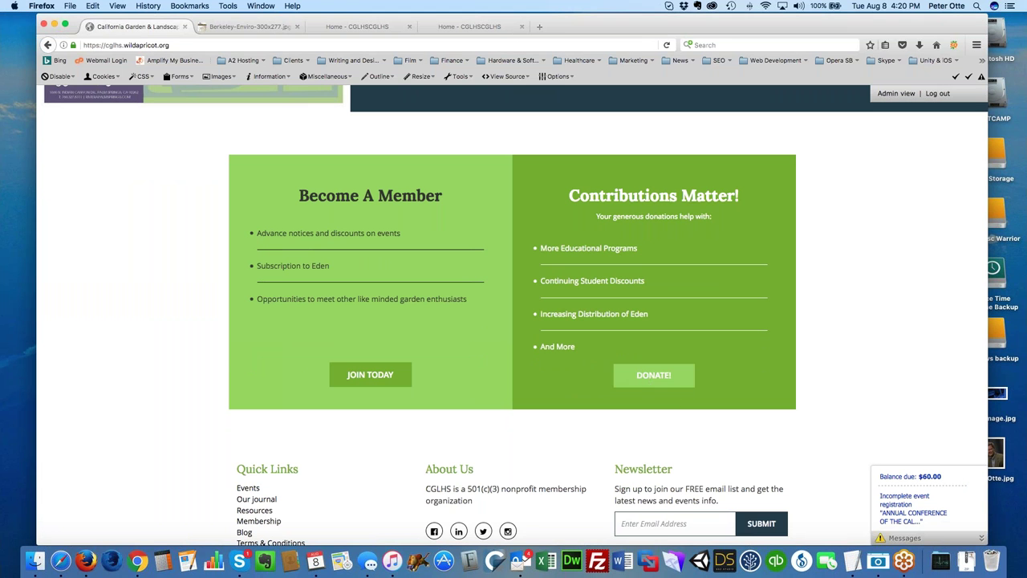
left_click(654, 376)
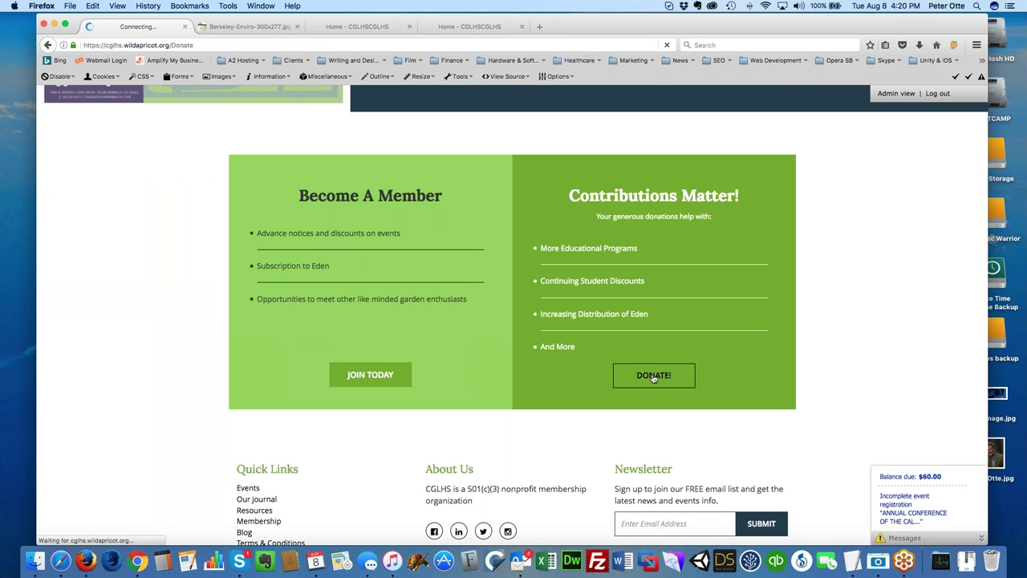
scroll(586, 389, "down", 4)
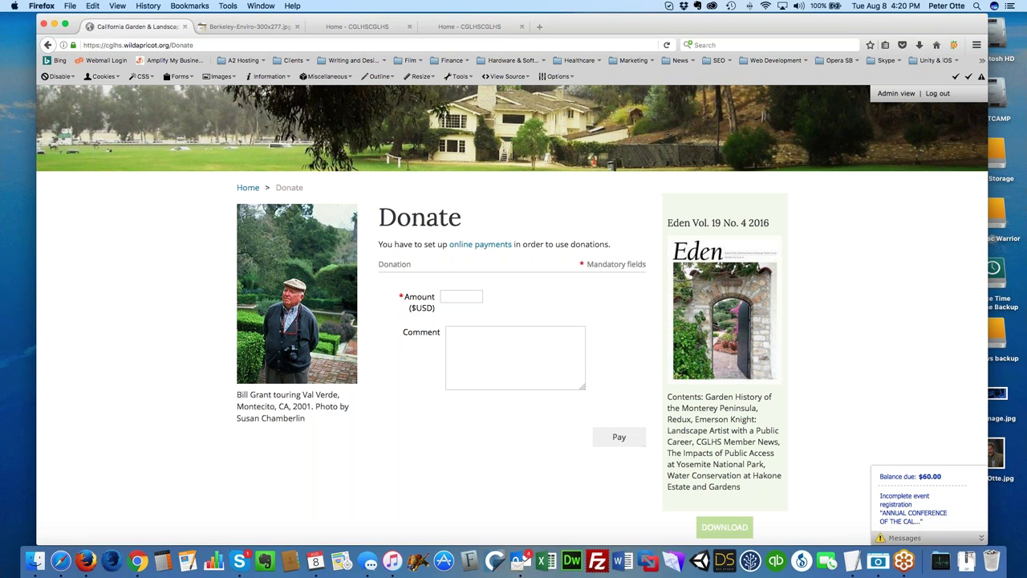
scroll(508, 427, "down", 4)
scroll(508, 427, "up", 4)
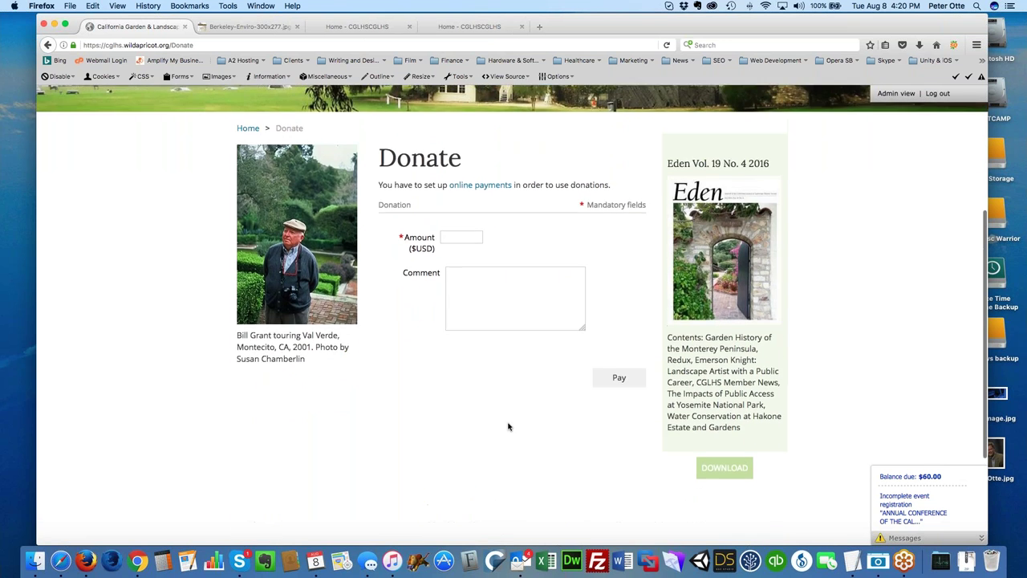
scroll(508, 427, "up", 2)
scroll(508, 427, "down", 3)
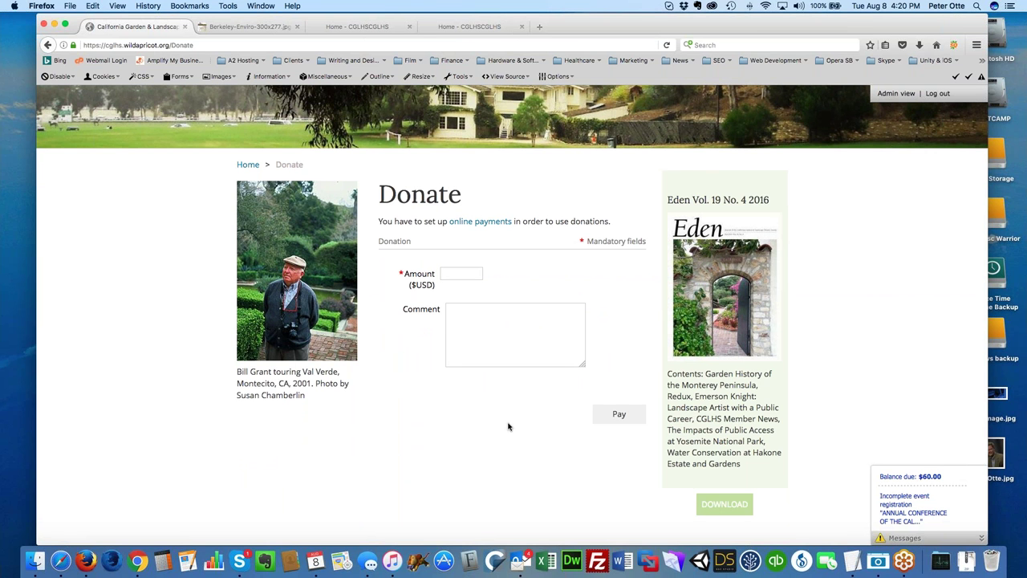
scroll(507, 427, "up", 3)
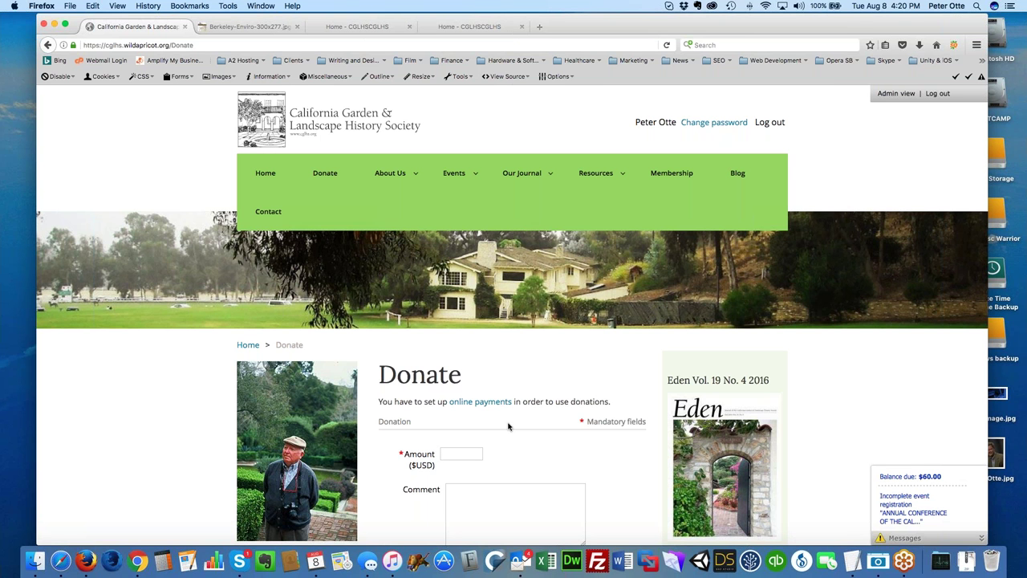
Return to the admin view and list the Non-profit, Library members with overdue renewals from the member summary
left_click(895, 93)
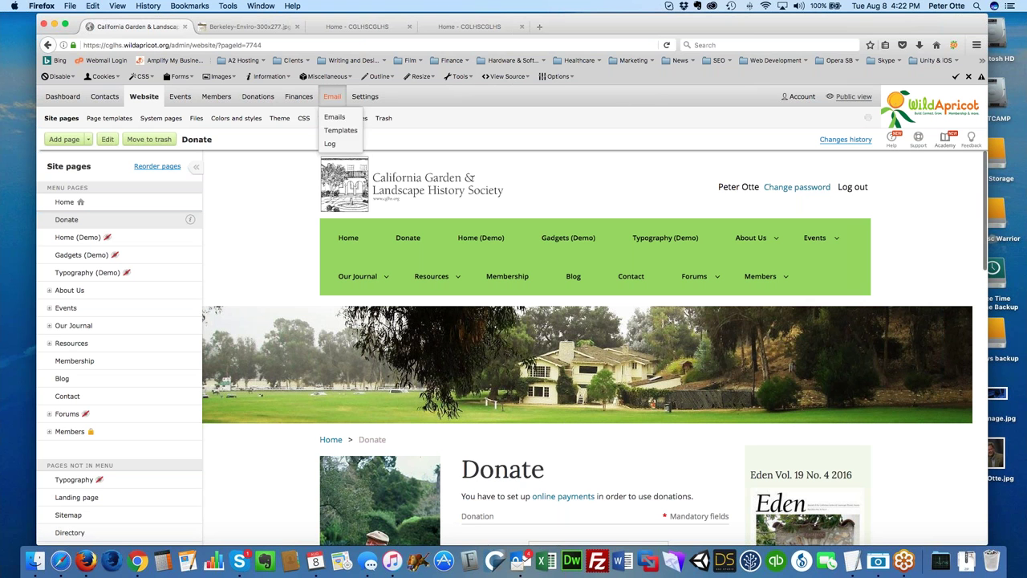
mouse_move(111, 99)
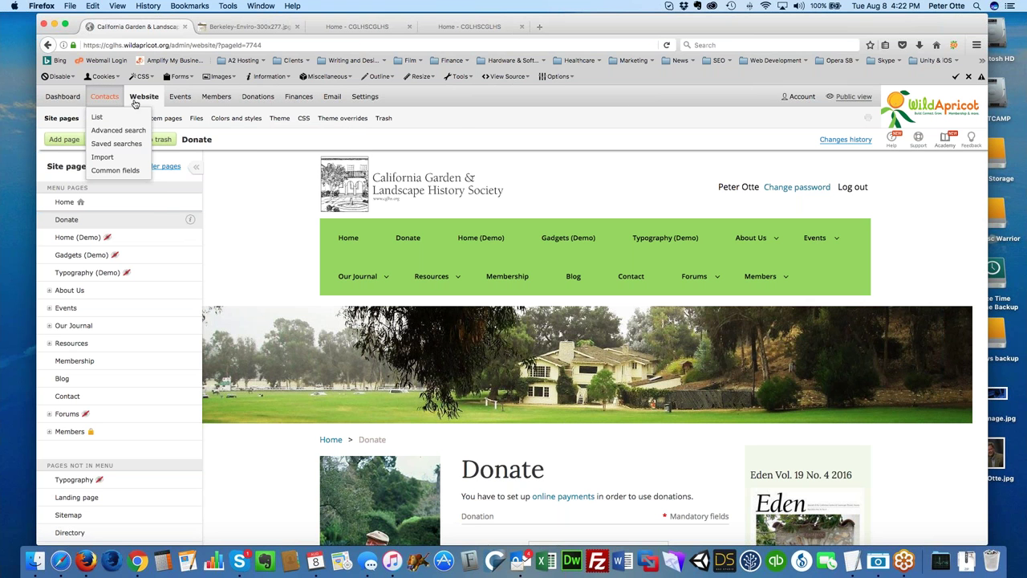
left_click(203, 99)
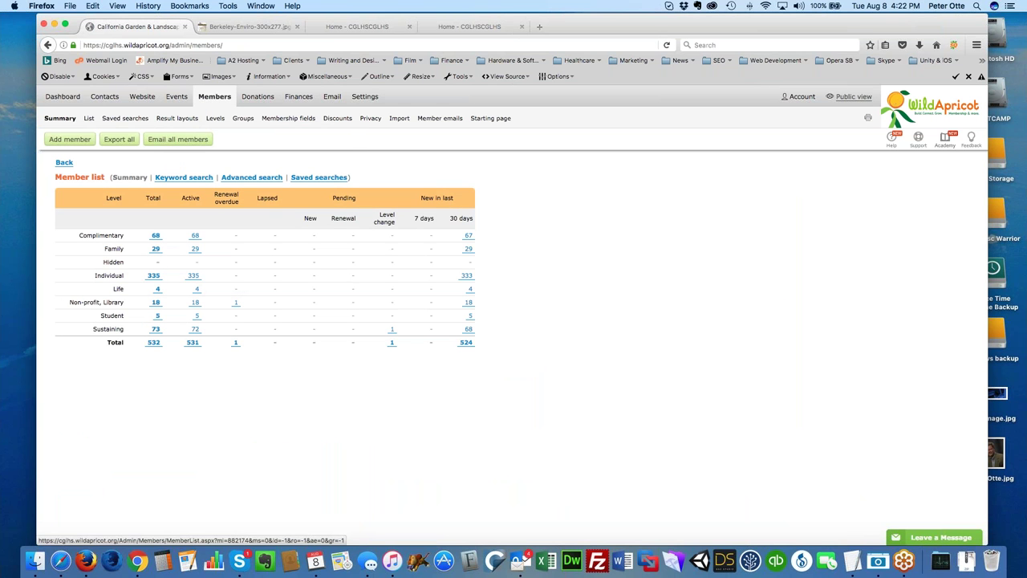
left_click(236, 303)
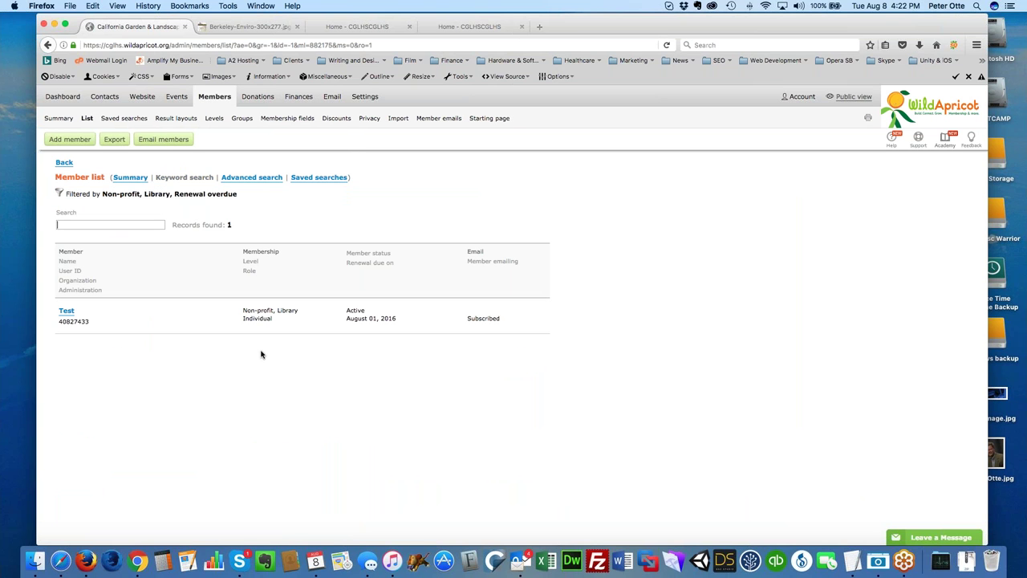
Renew the Test member's Non-profit, Library membership with the renewal date June 01, 2017, and activate it without an invoice
left_click(67, 313)
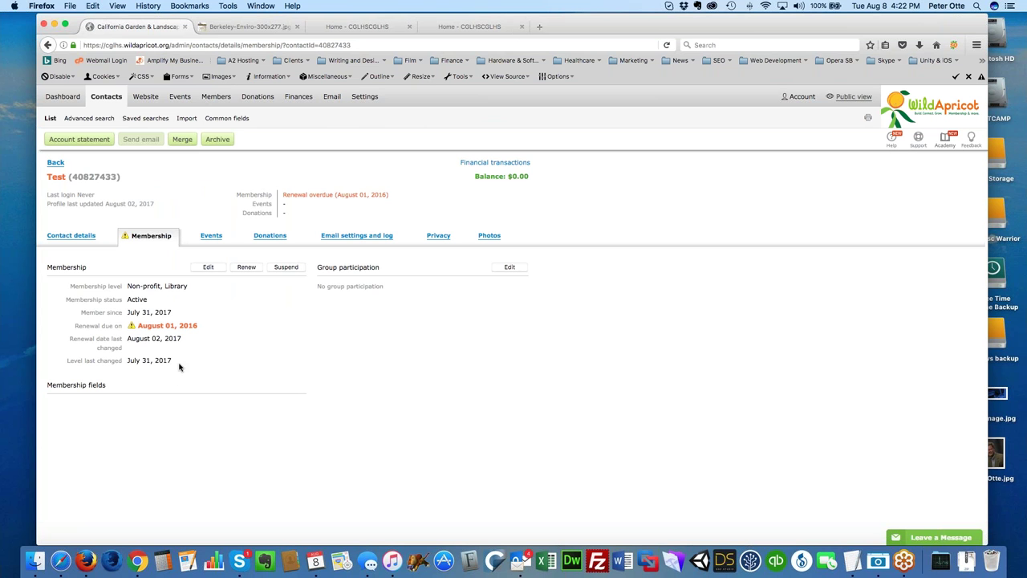
left_click(246, 266)
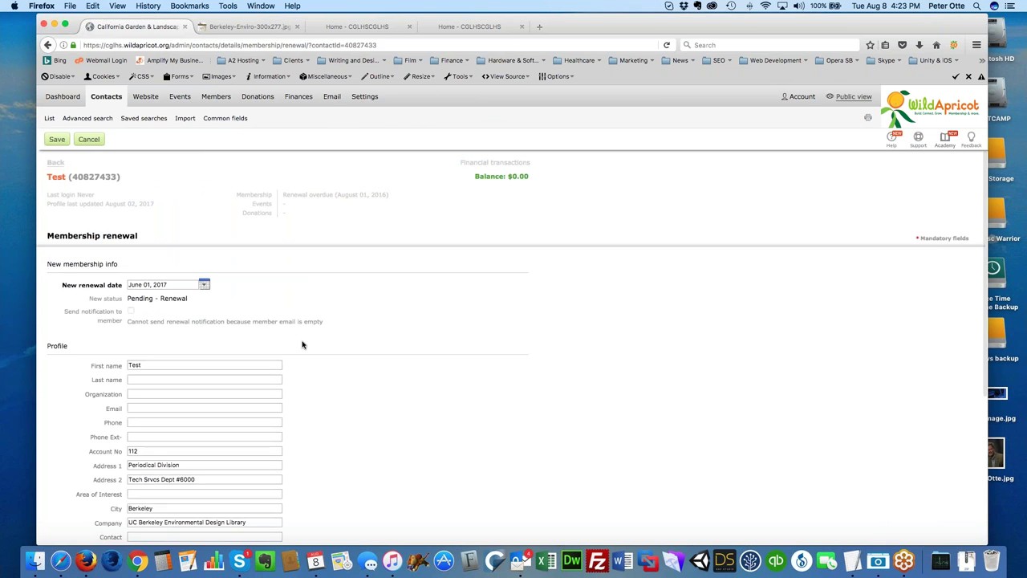
scroll(355, 353, "down", 3)
scroll(357, 355, "down", 1)
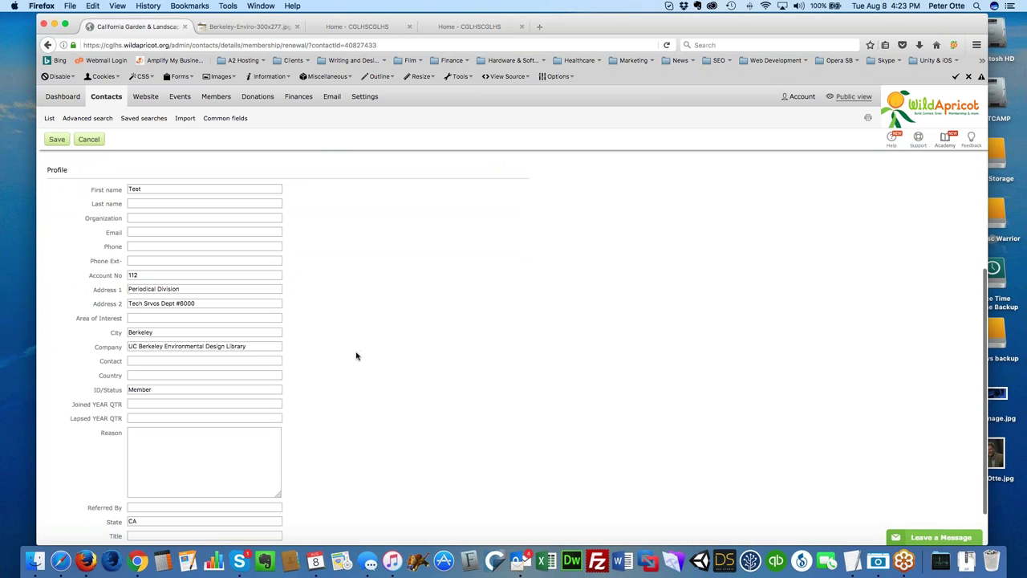
scroll(357, 355, "down", 1)
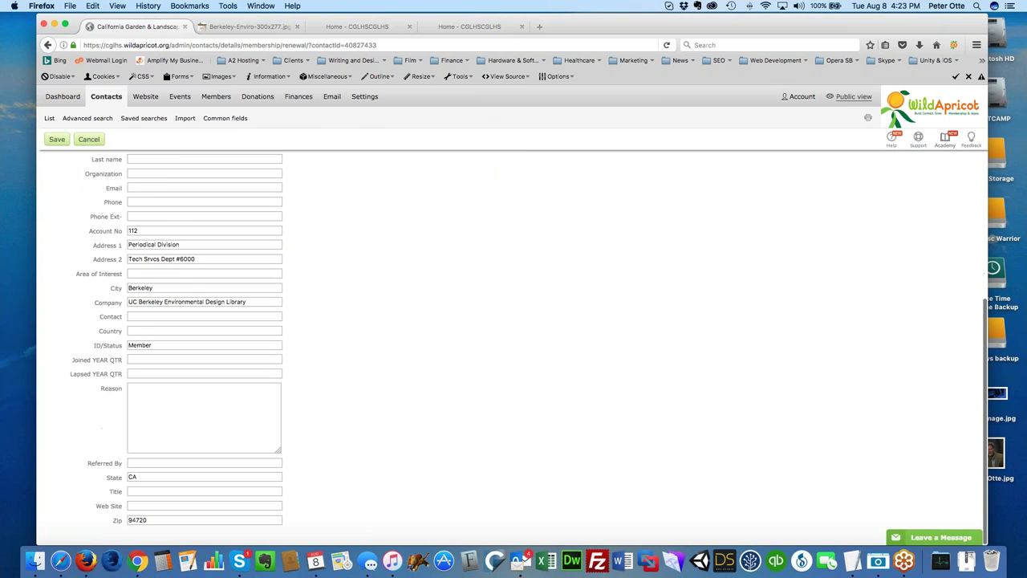
scroll(357, 356, "up", 5)
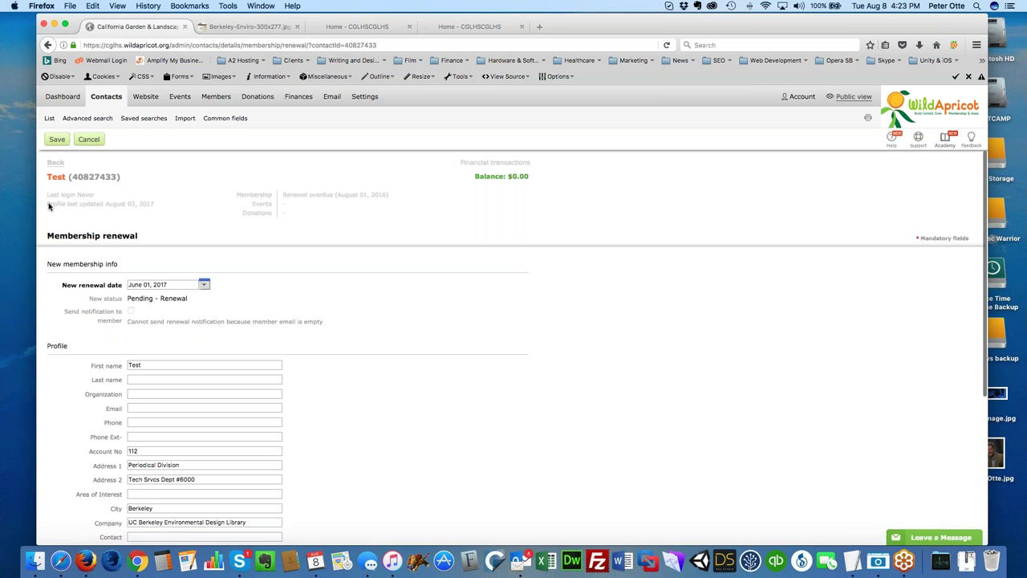
left_click(56, 139)
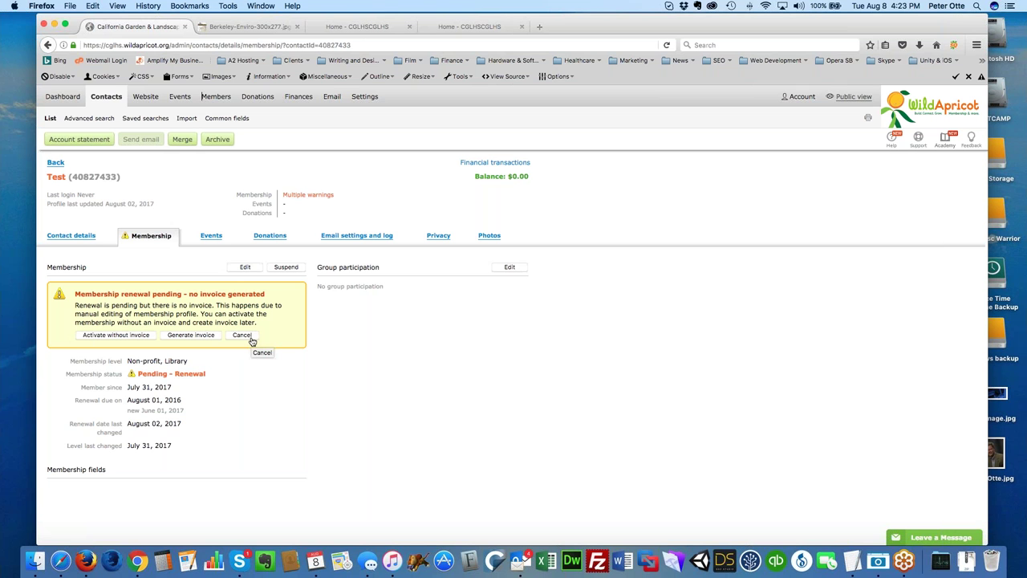
left_click(122, 337)
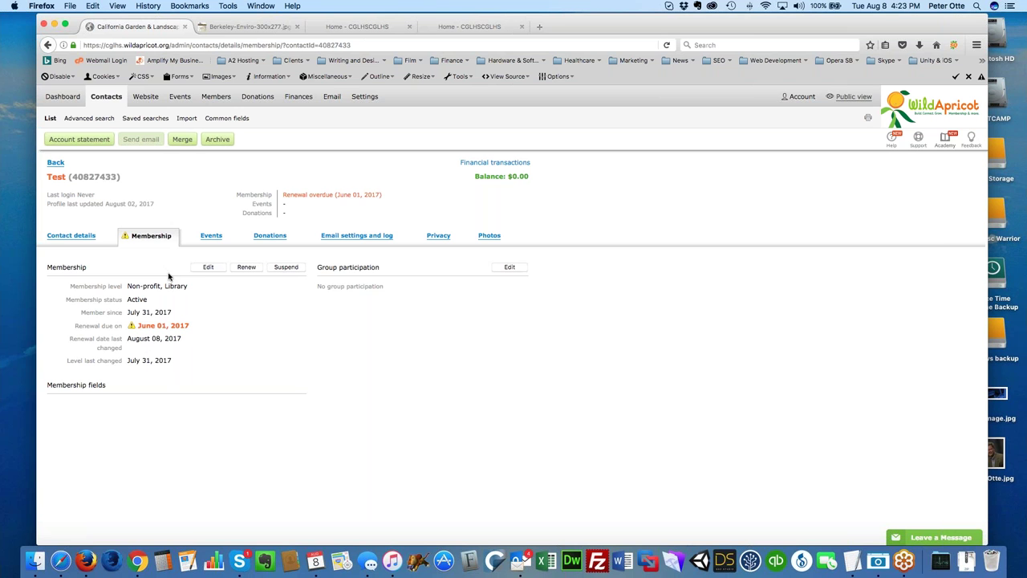
Review the Test member's editable membership status, dates and profile fields, and save the membership as Active
left_click(206, 270)
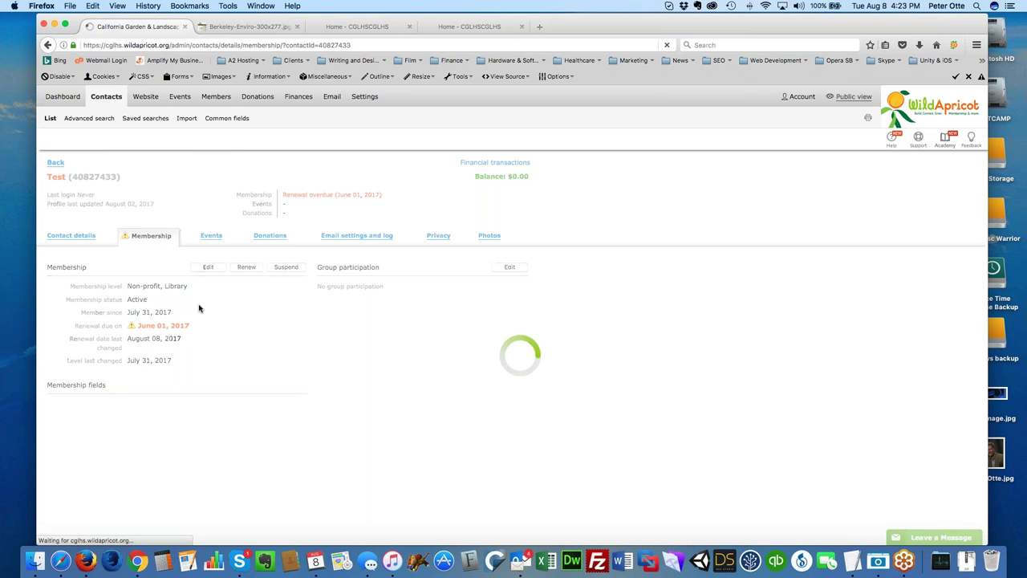
scroll(227, 309, "down", 1)
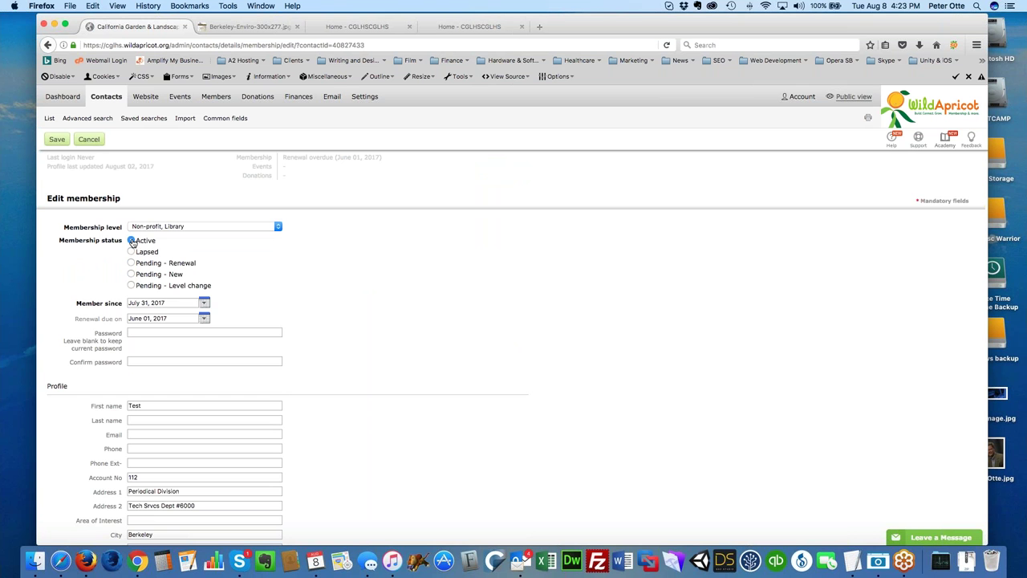
scroll(345, 338, "down", 4)
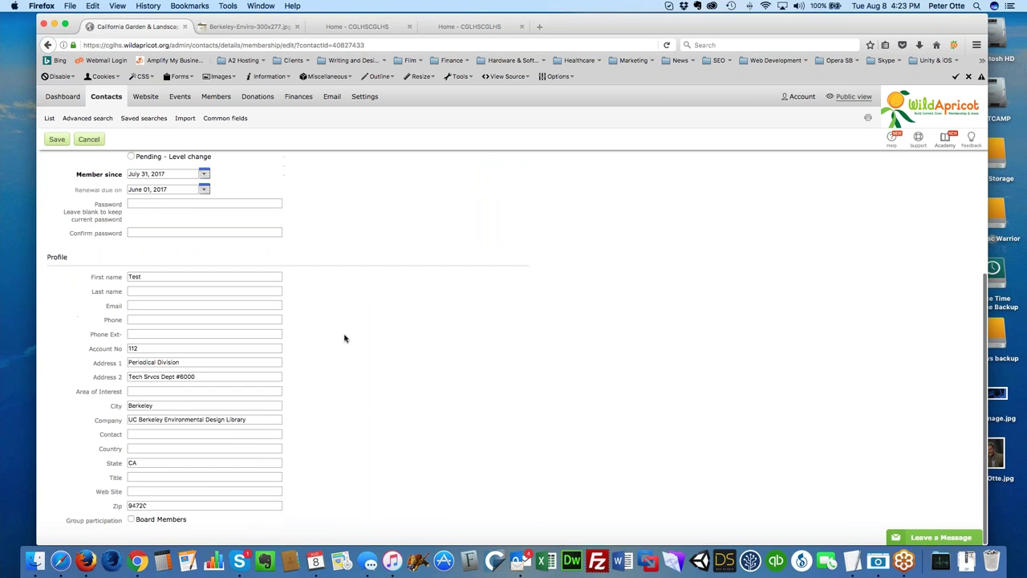
scroll(345, 338, "up", 5)
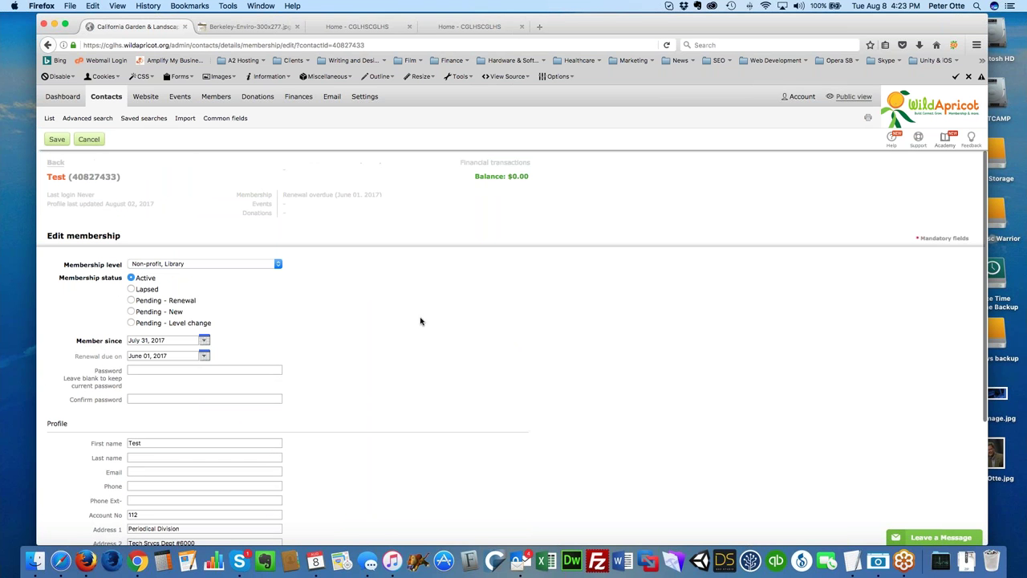
left_click(56, 139)
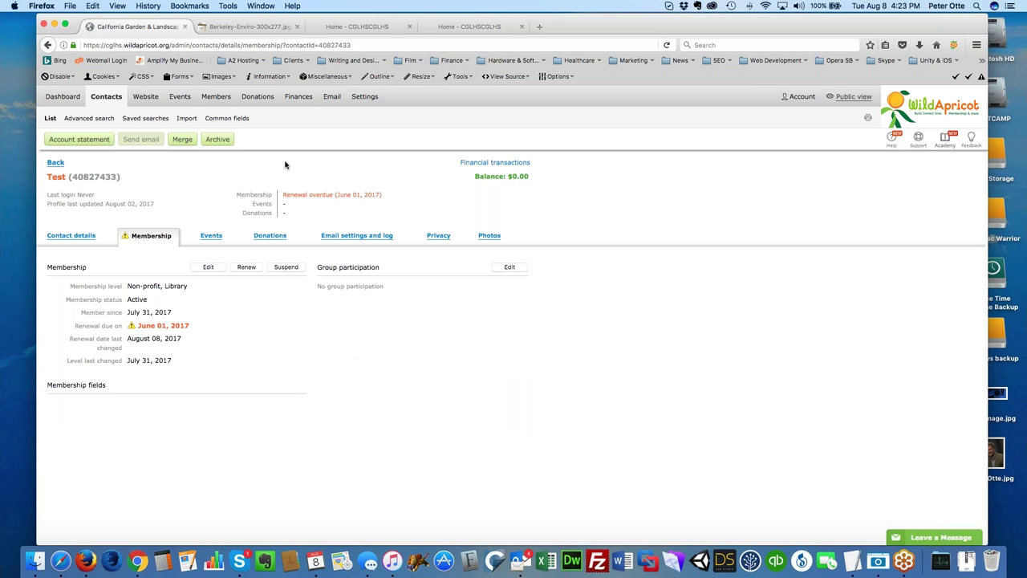
Start recording a payment under payments and refunds, and choose the existing contact Test as the payer
mouse_move(296, 98)
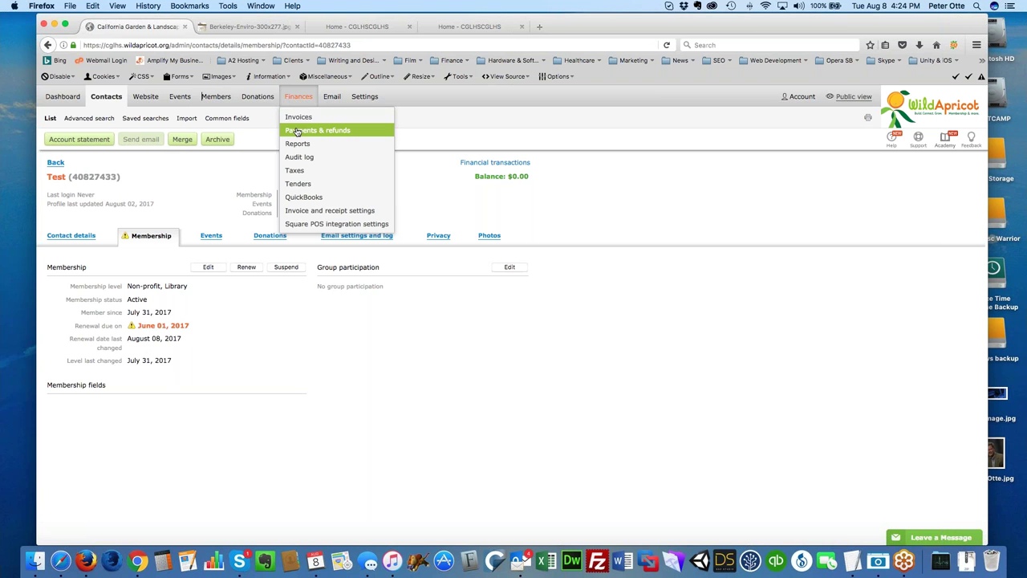
left_click(297, 131)
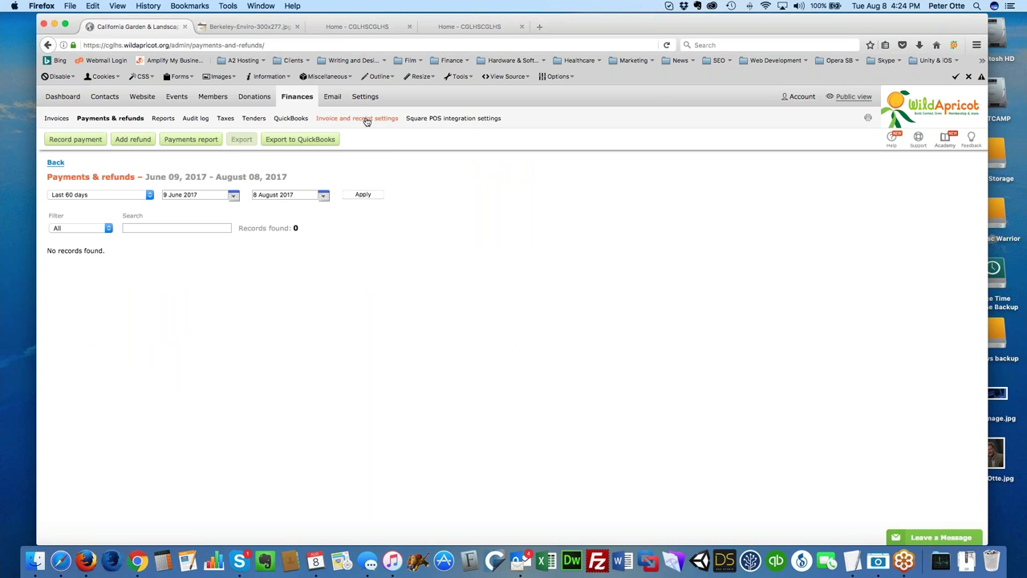
left_click(77, 141)
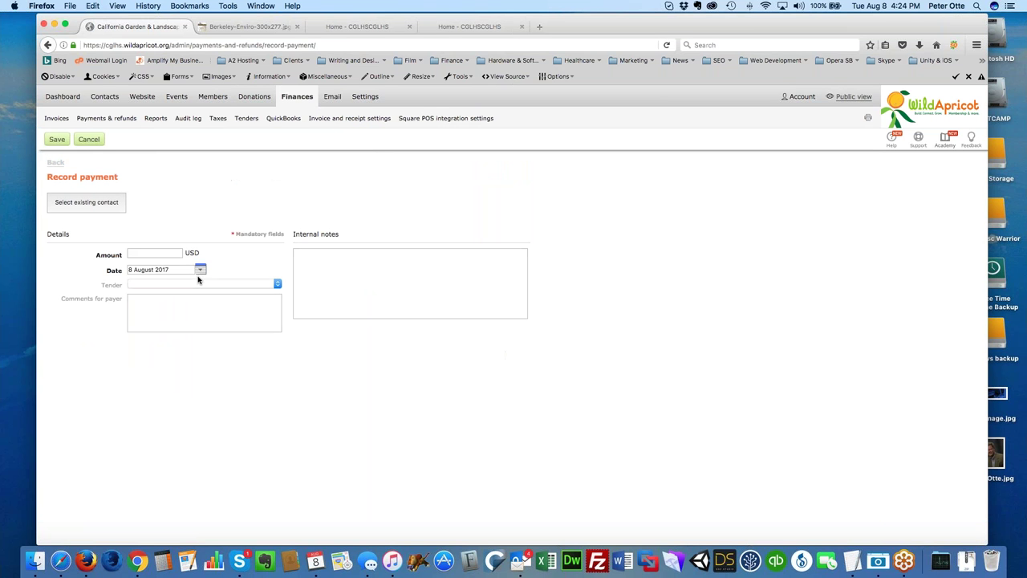
left_click(87, 206)
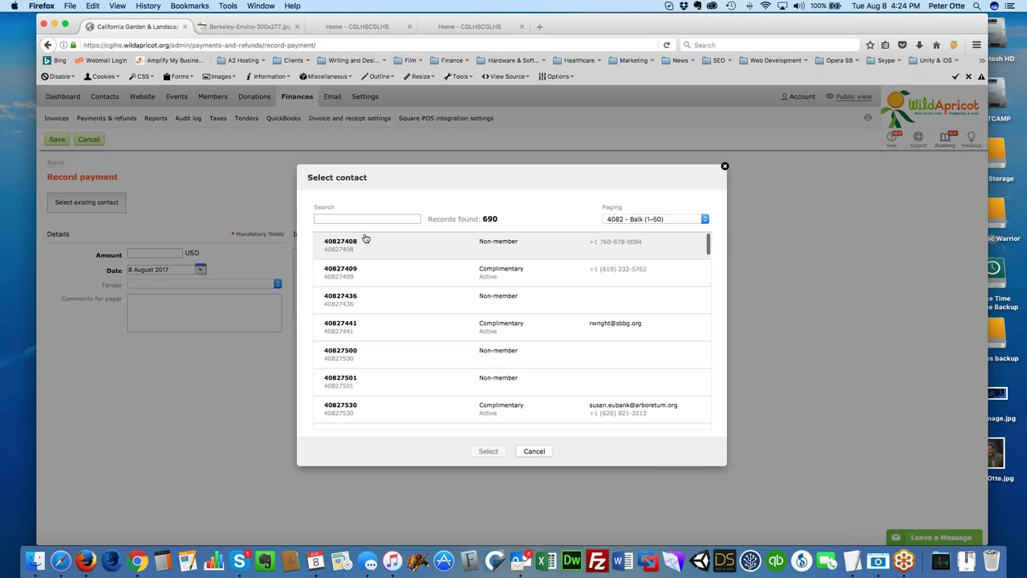
type("TEST")
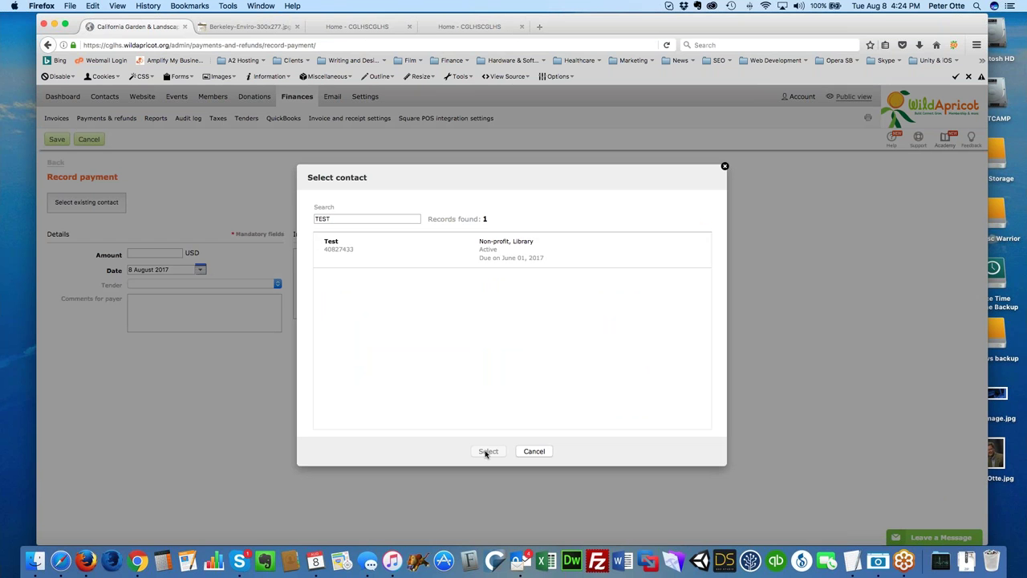
left_click(335, 242)
left_click(489, 451)
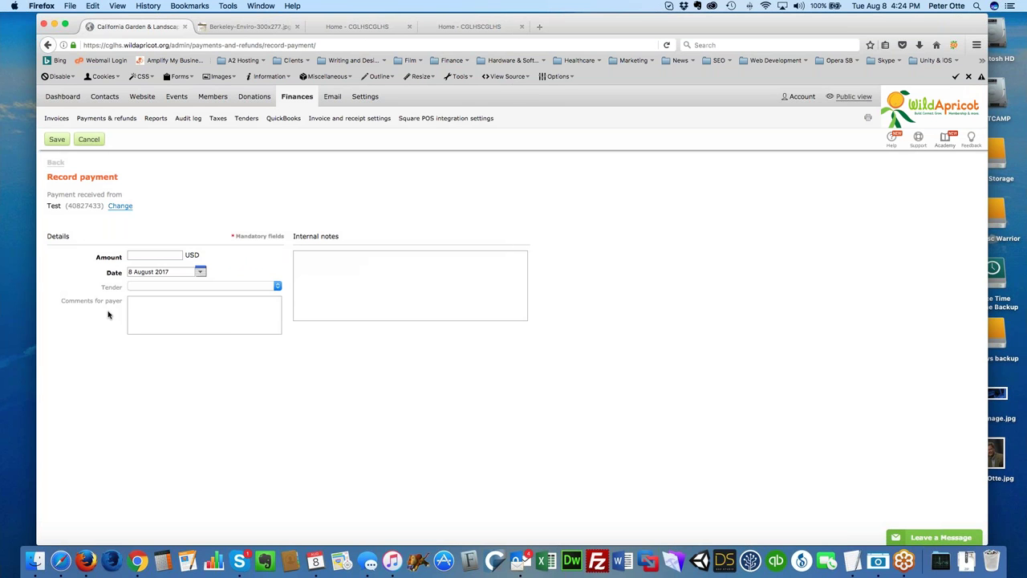
Fill in the payment with the tender Check and an amount of 60 USD, and discard the record without saving
left_click(277, 287)
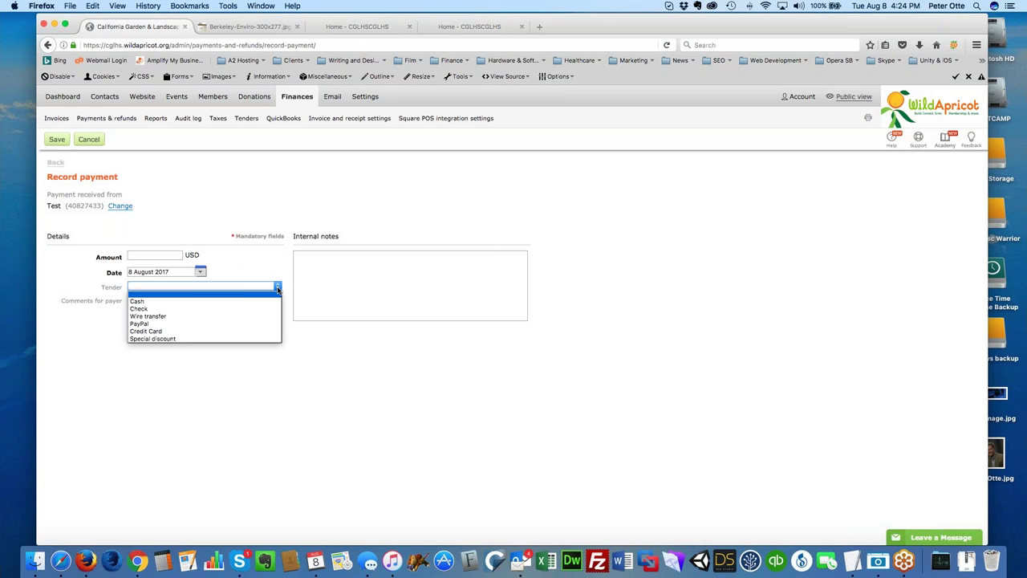
left_click(230, 309)
key("shift+Tab")
key("shift+Tab")
type("60")
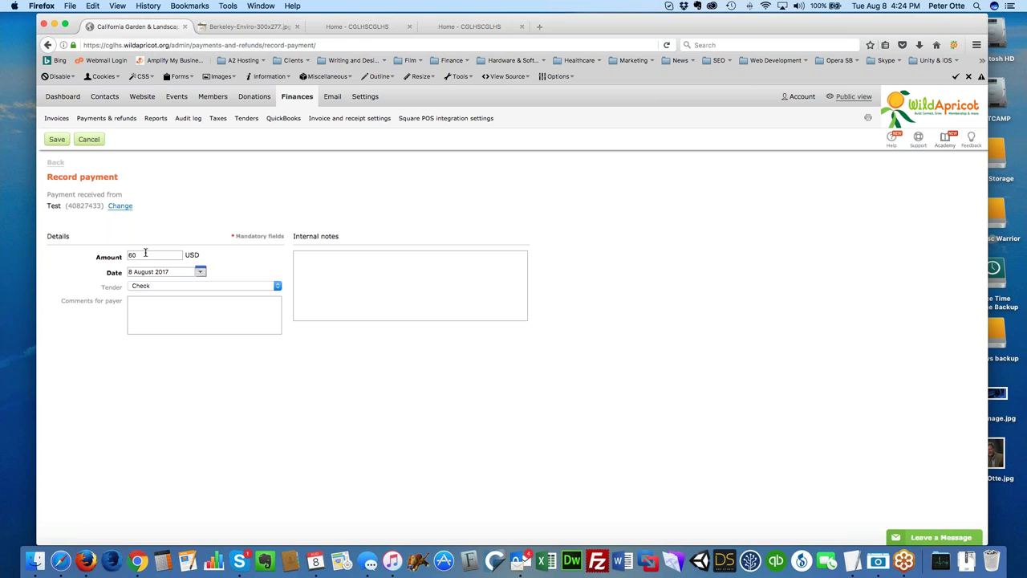
left_click(89, 142)
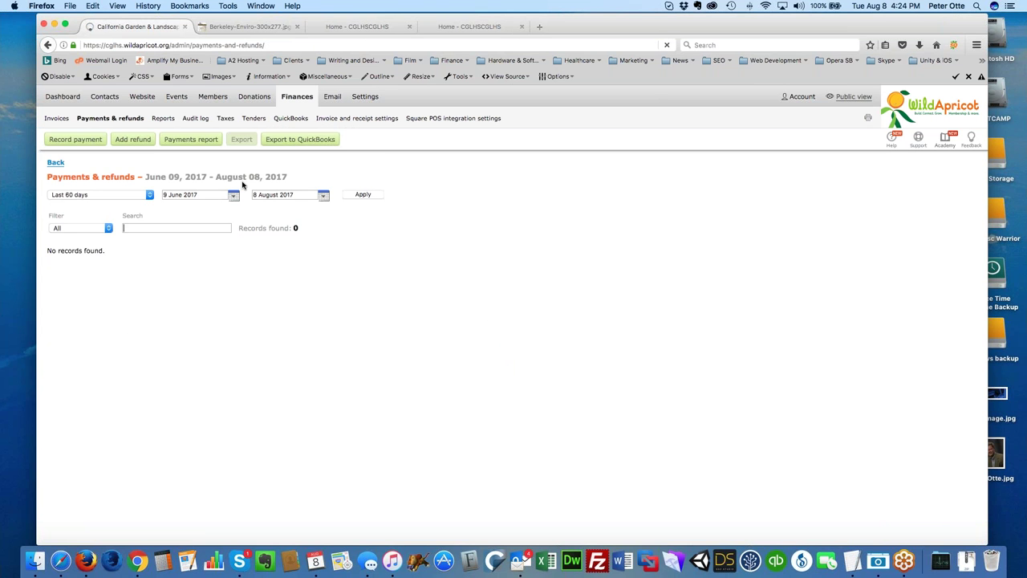